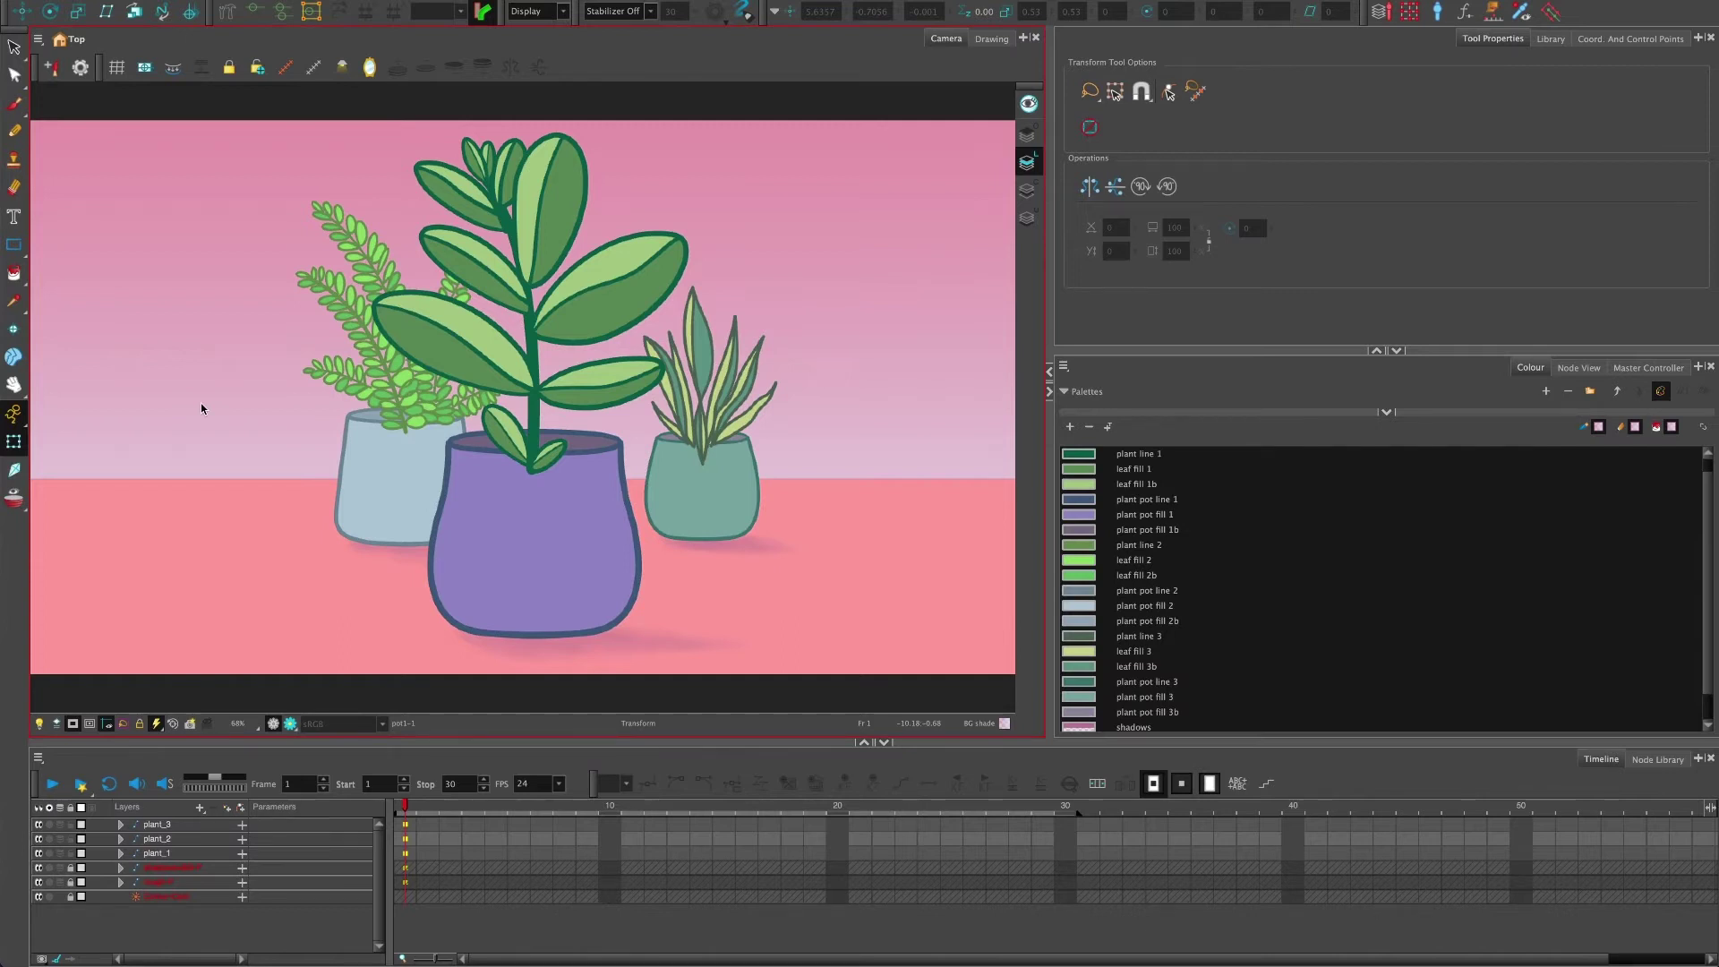
- Replace the colour palettes with the node network and leave nothing selected
click(490, 285)
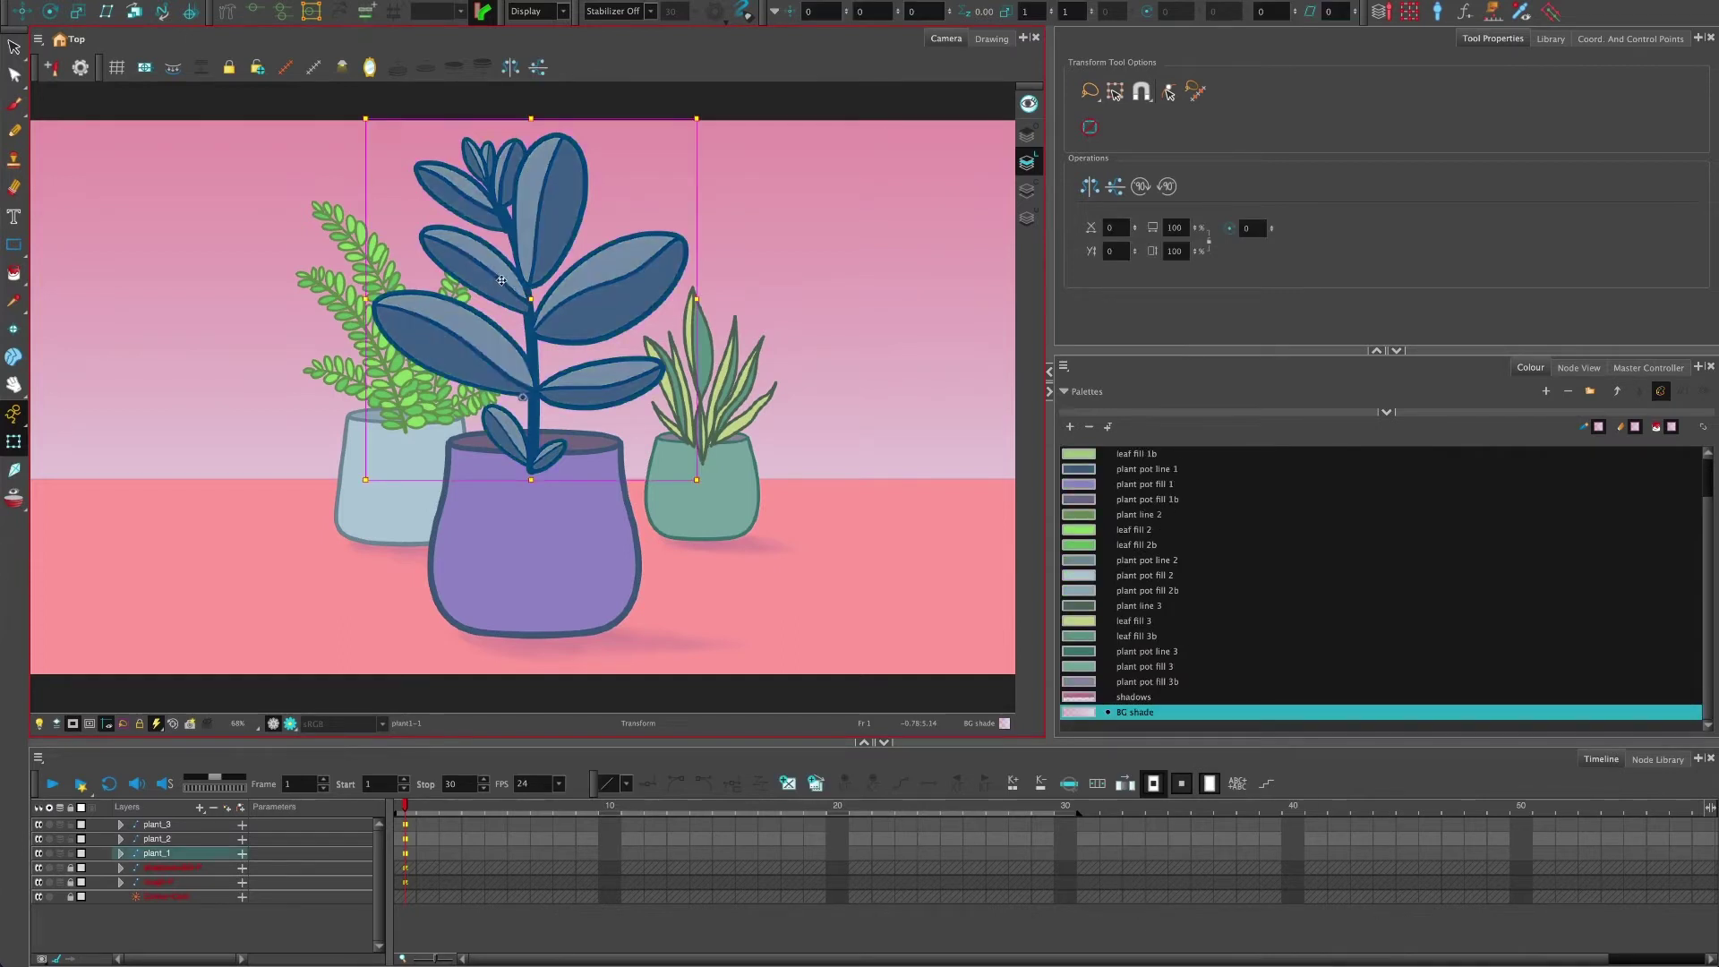
click(1579, 368)
click(1217, 648)
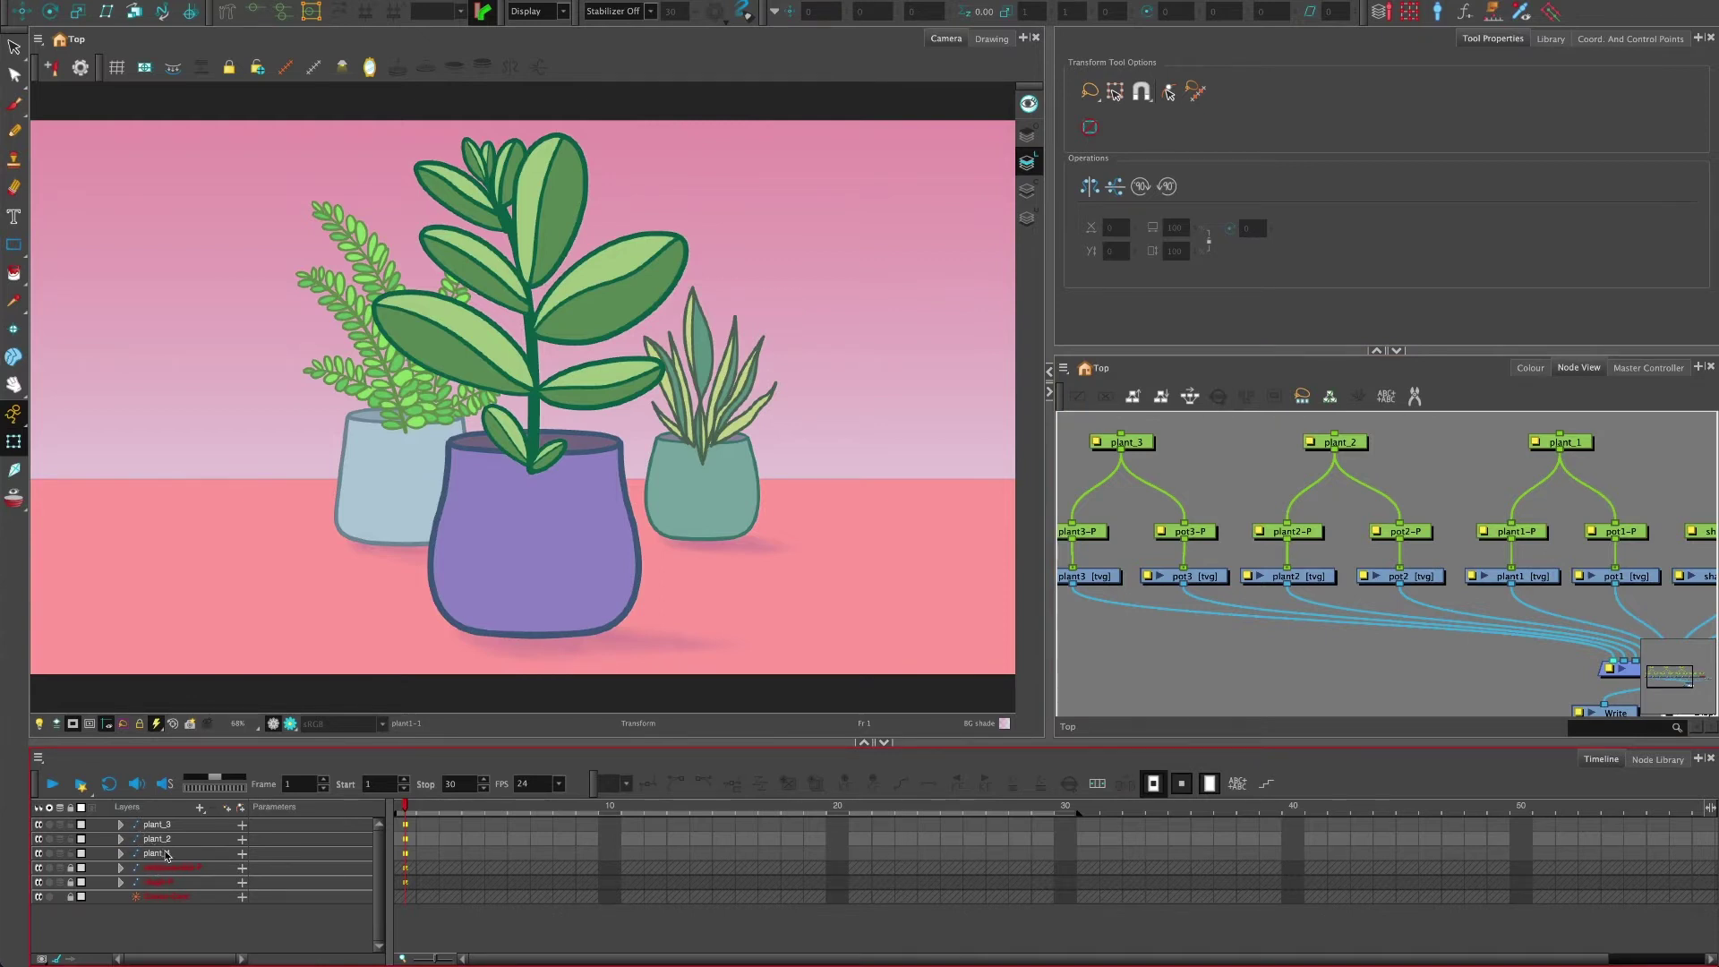
- Expand all timeline layers to view the pegs and drawings inside the plant groups, and collapse them again
key(F3)
mouse_move(382, 860)
mouse_down()
mouse_move(382, 914)
mouse_move(382, 855)
mouse_up()
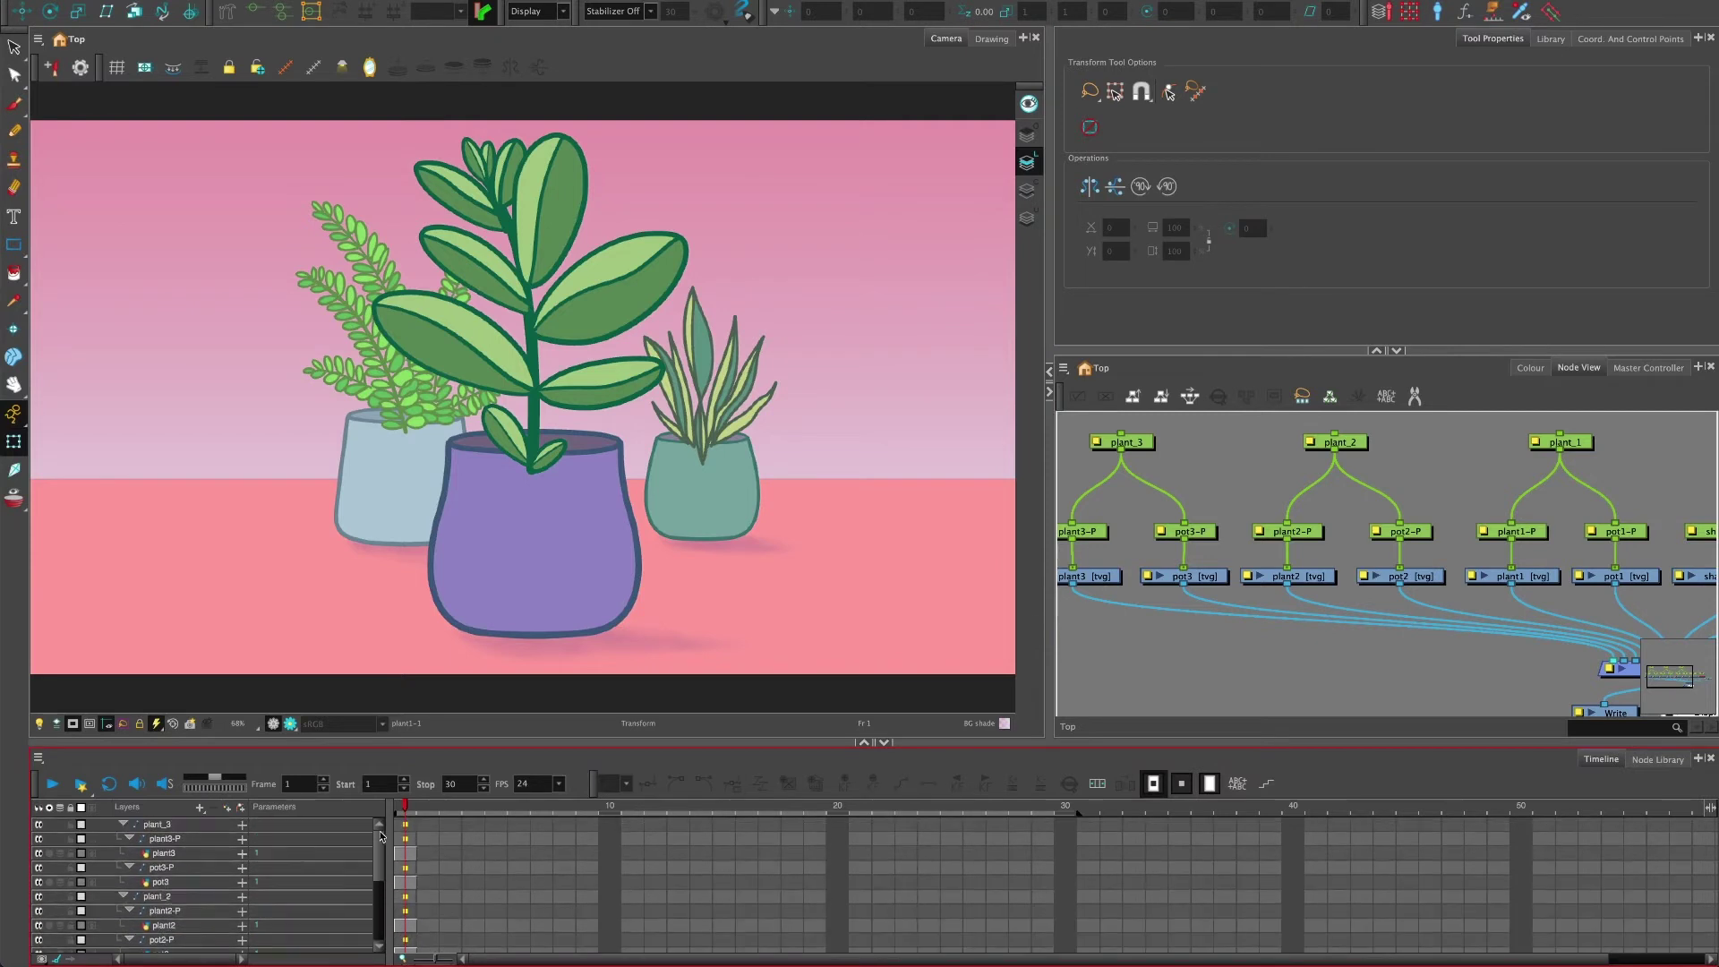
key(F2)
click(1194, 504)
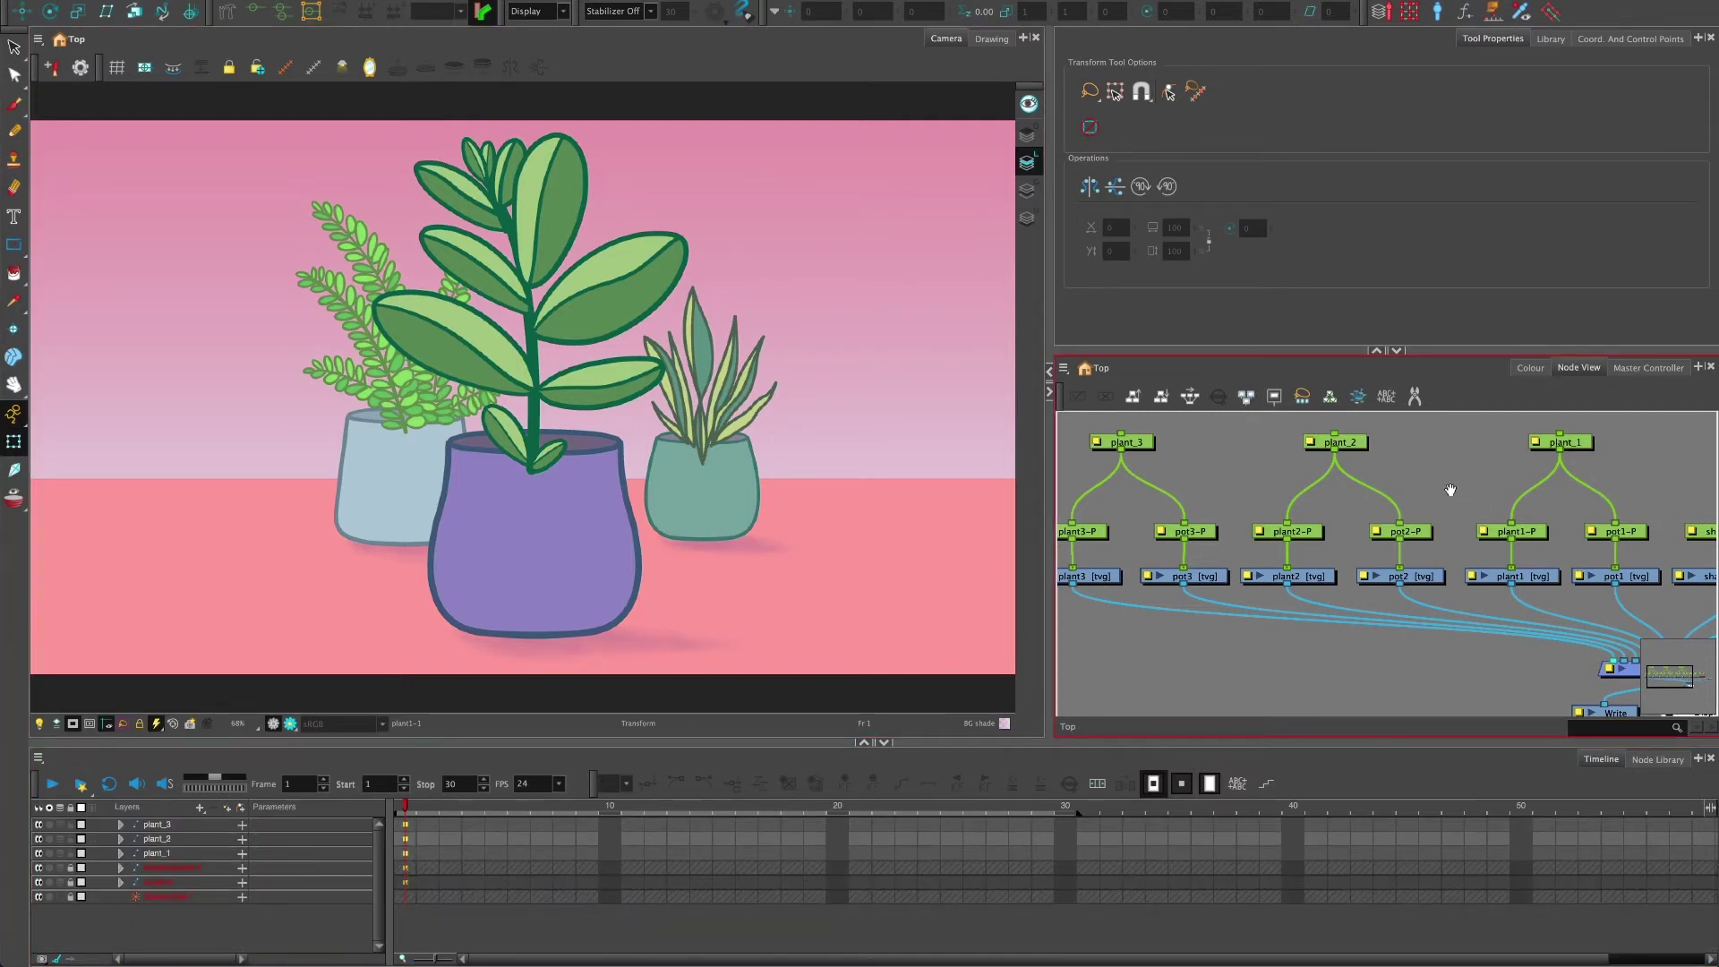
- Try moving the purple pot with its pot1-P peg and undo the move
drag(1450, 489, 1386, 488)
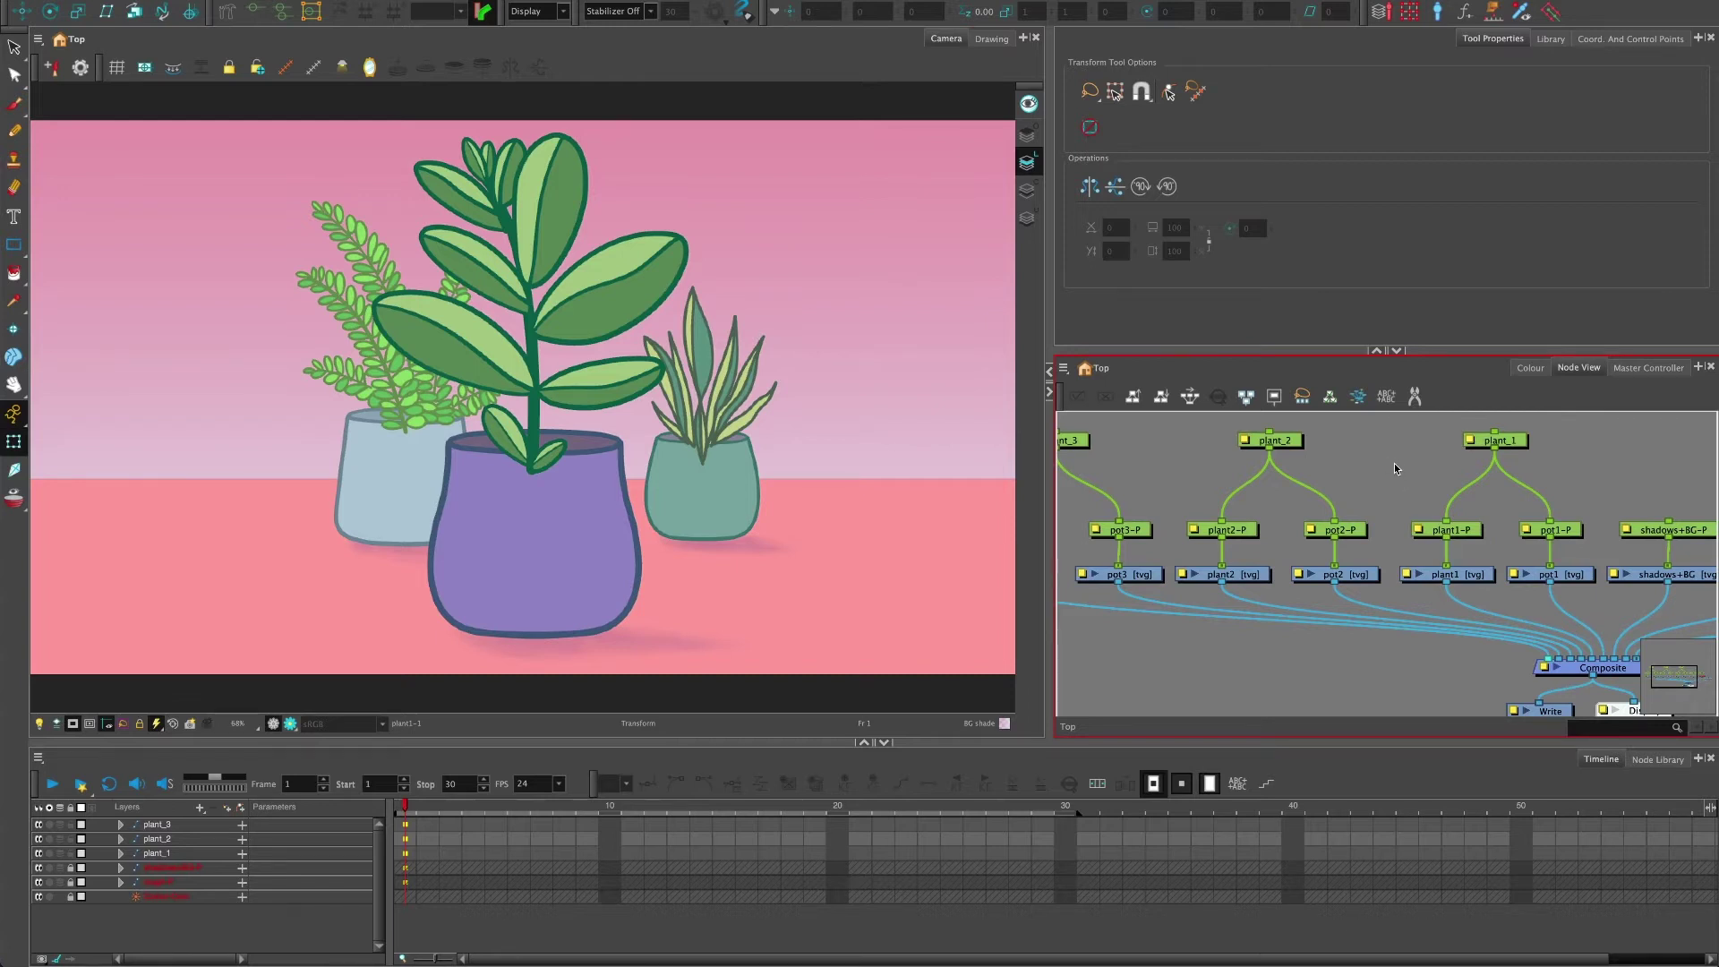
drag(1404, 465, 1310, 468)
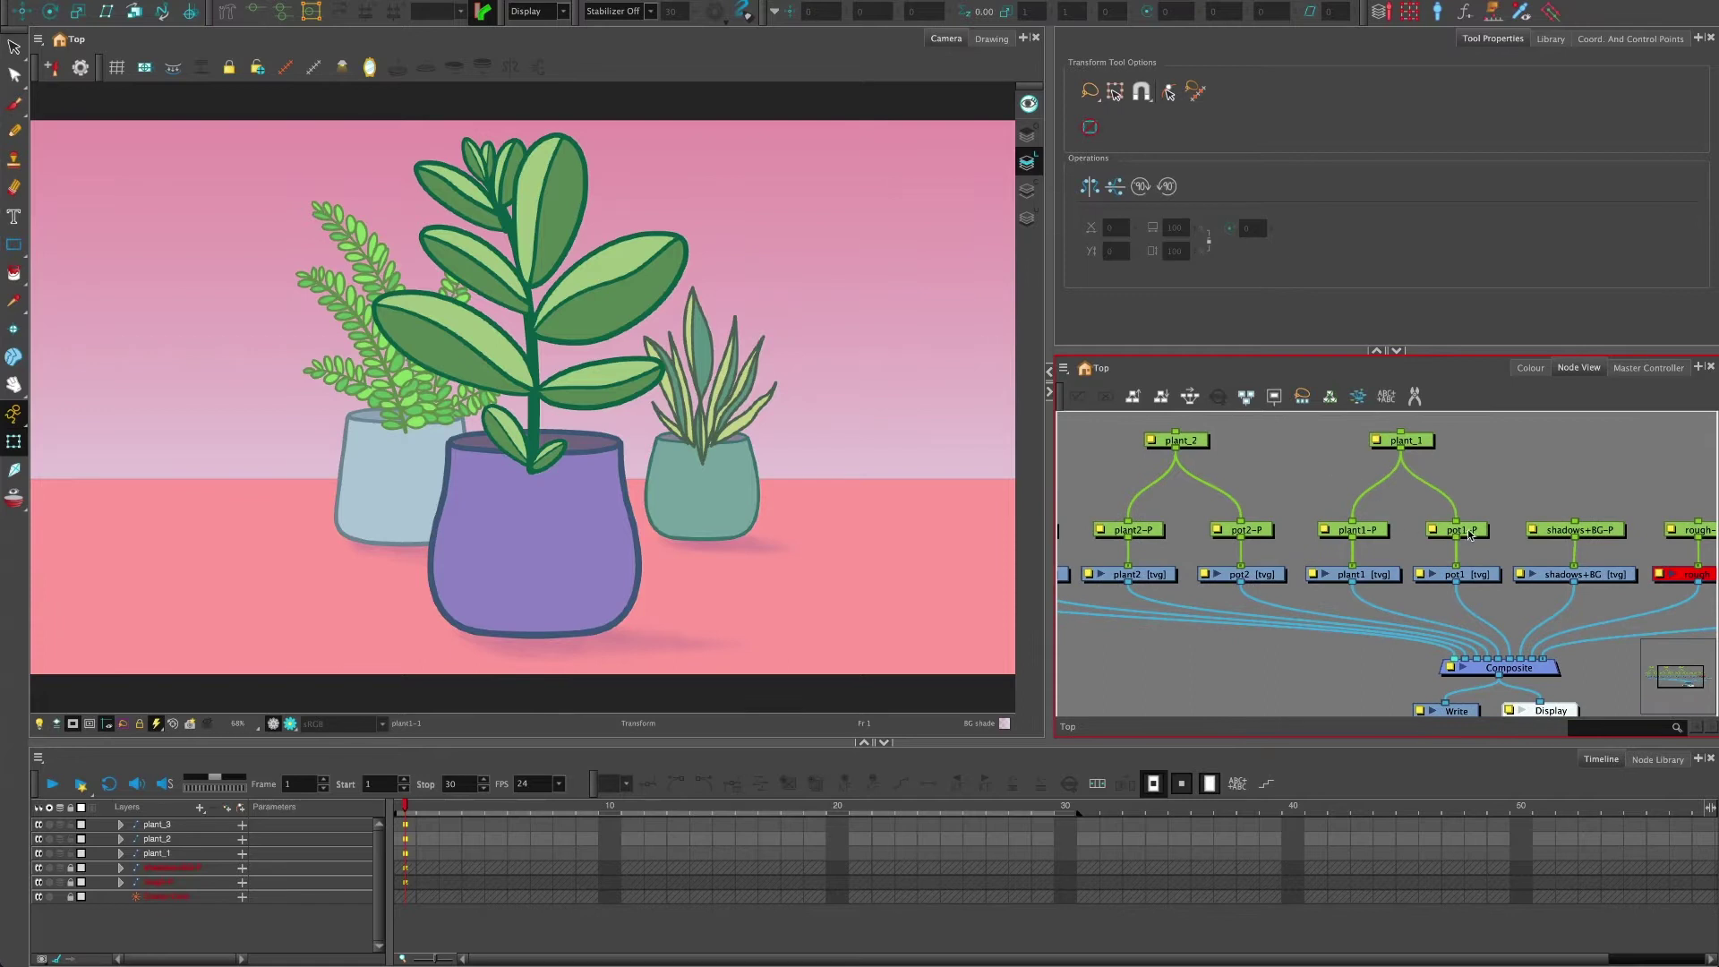
click(1479, 575)
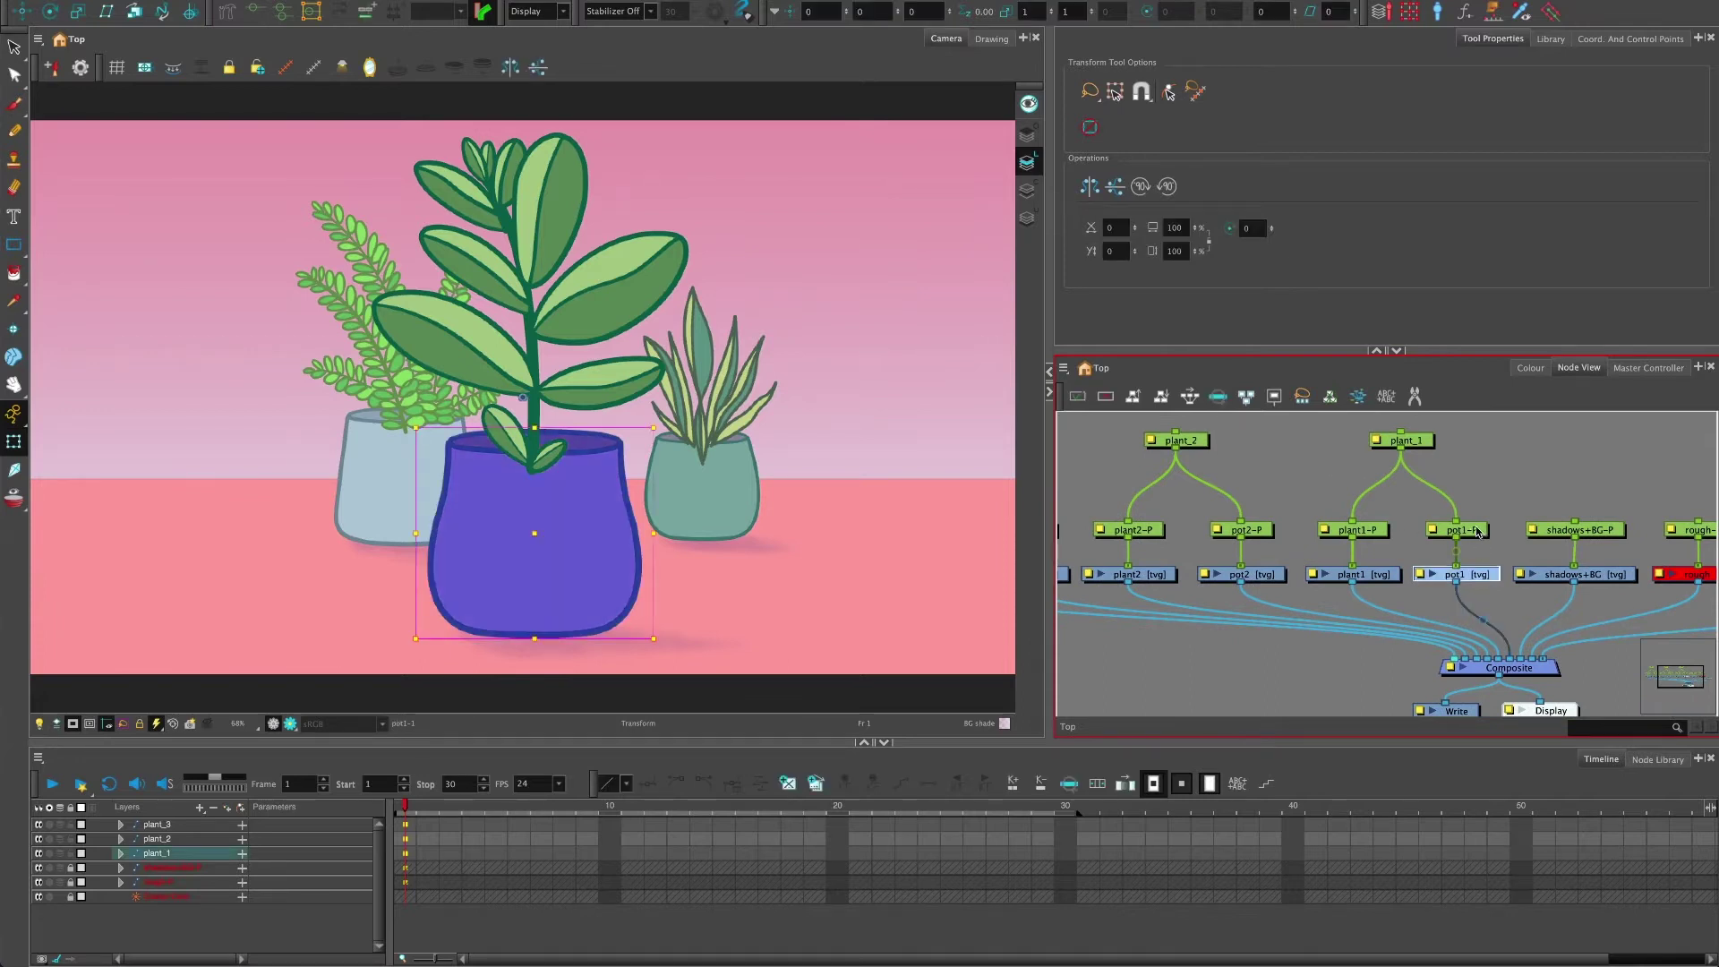
click(1475, 530)
click(1476, 574)
click(1473, 530)
drag(573, 544, 537, 536)
key(ctrl+z)
- Try moving the front plant and its pot together with the plant_1 peg, and undo the move
click(1419, 442)
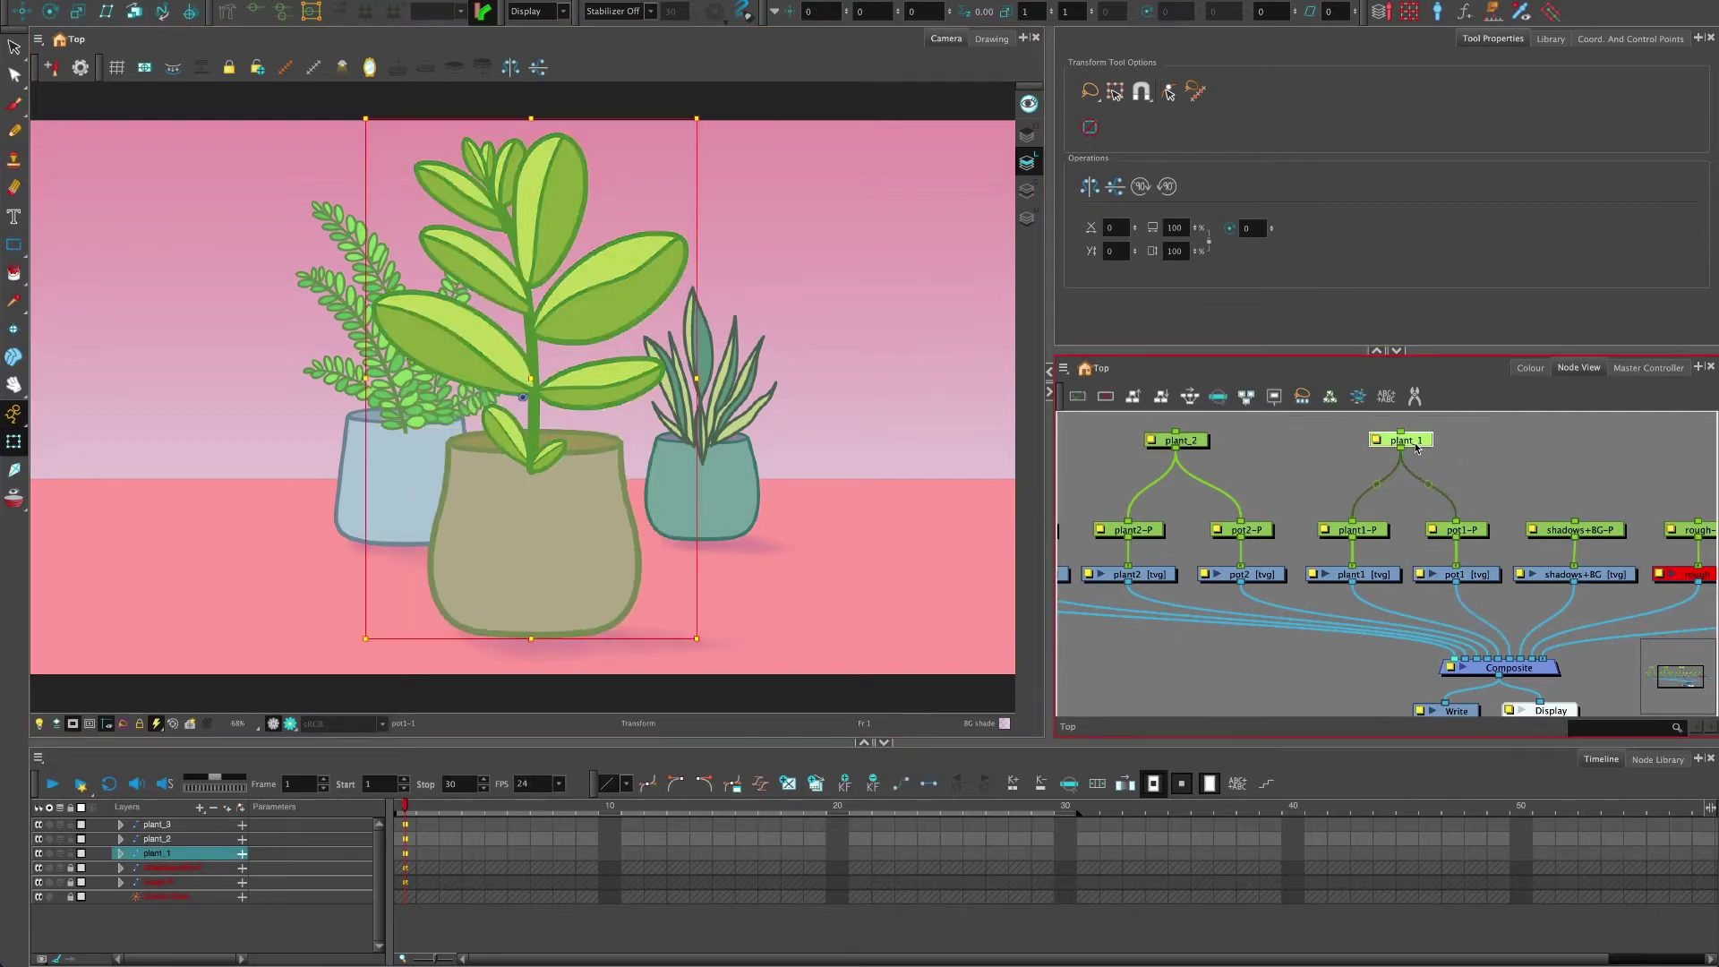
drag(525, 368, 562, 374)
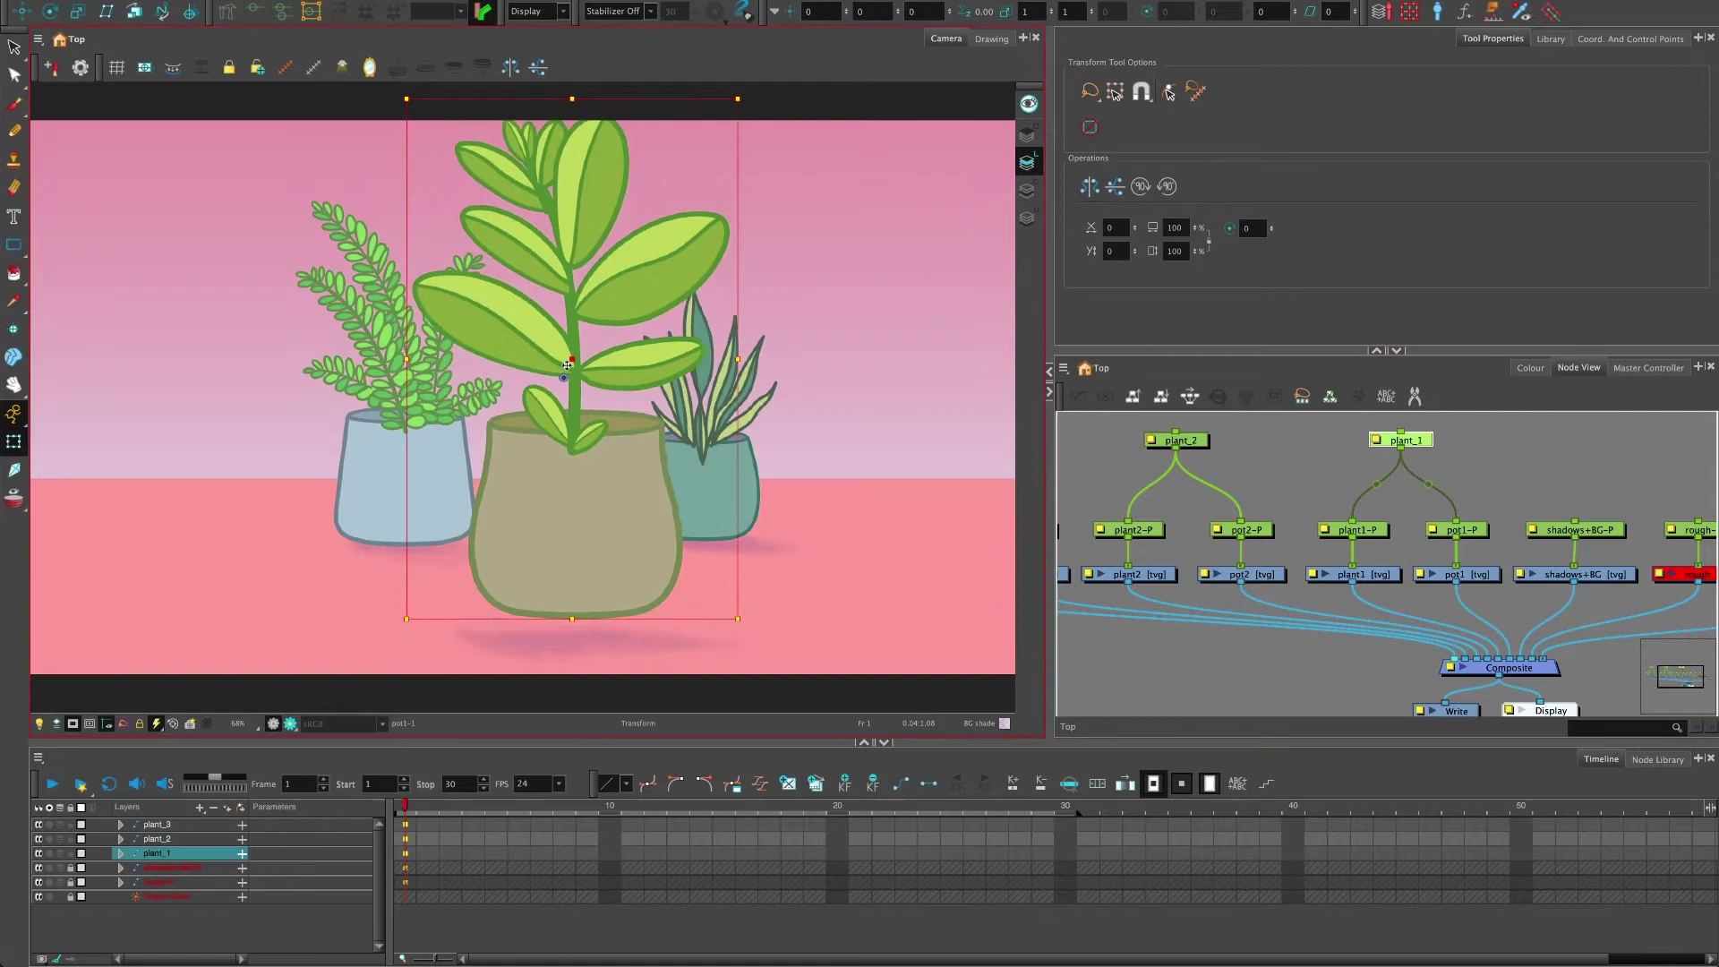
key(ctrl+z)
click(1356, 509)
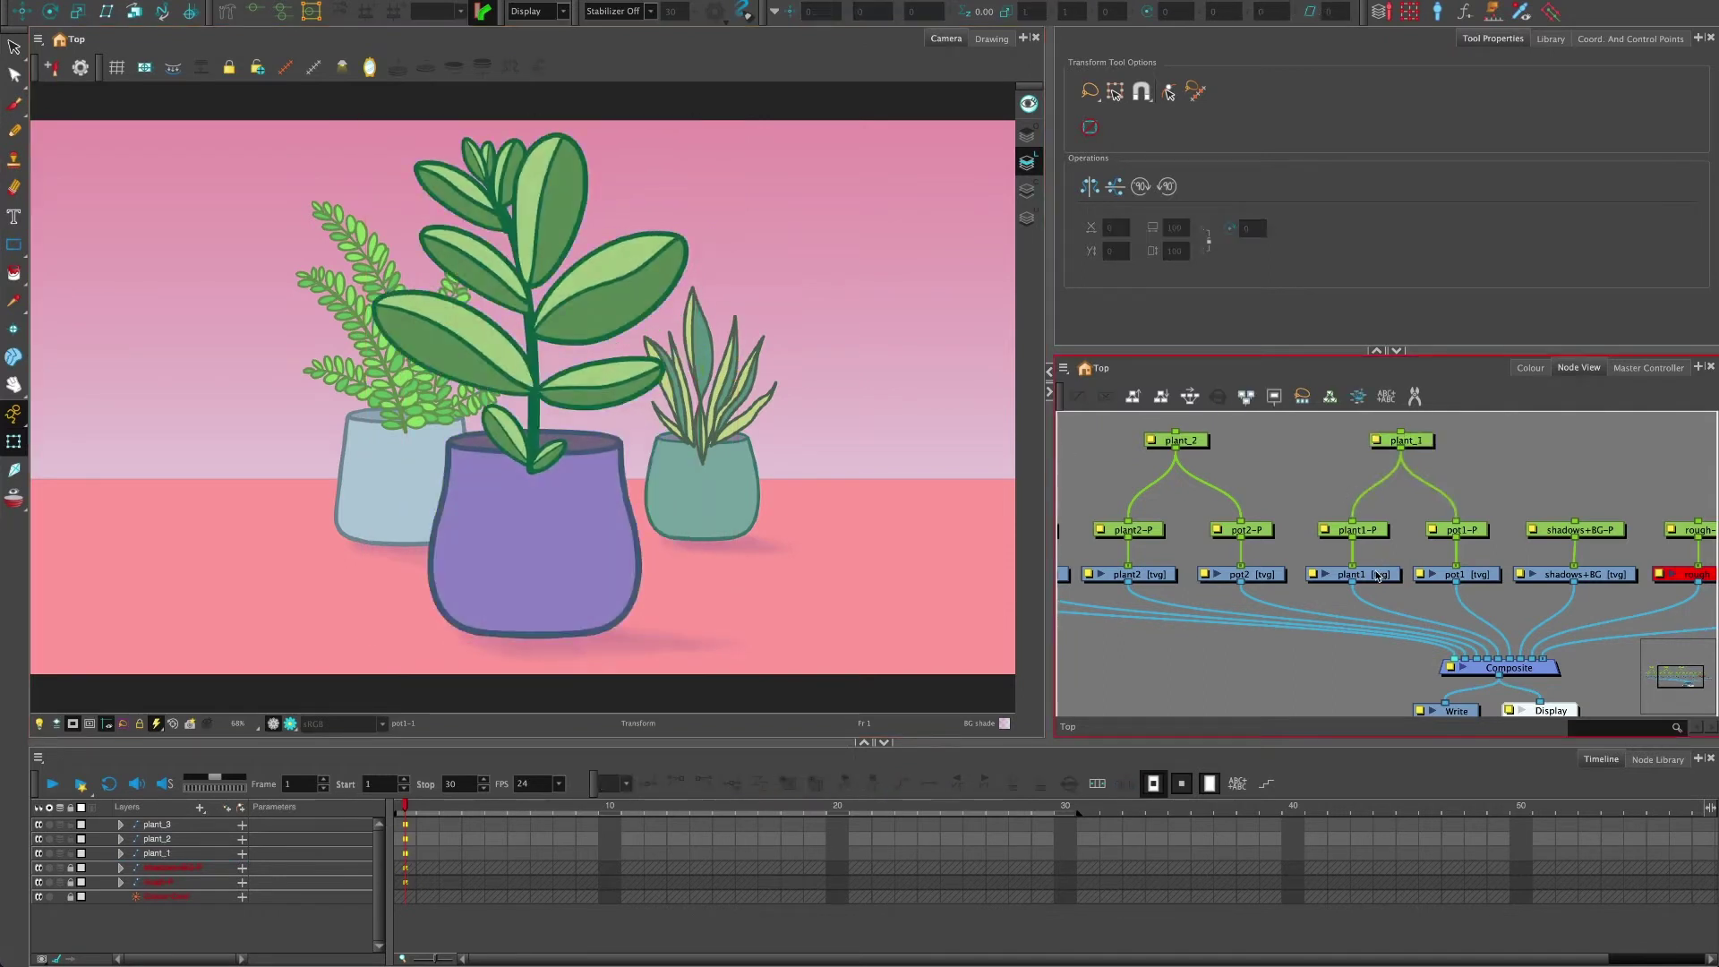
- Select the plant1-P peg and examine where the front plant's stem base meets the purple pot
click(1359, 530)
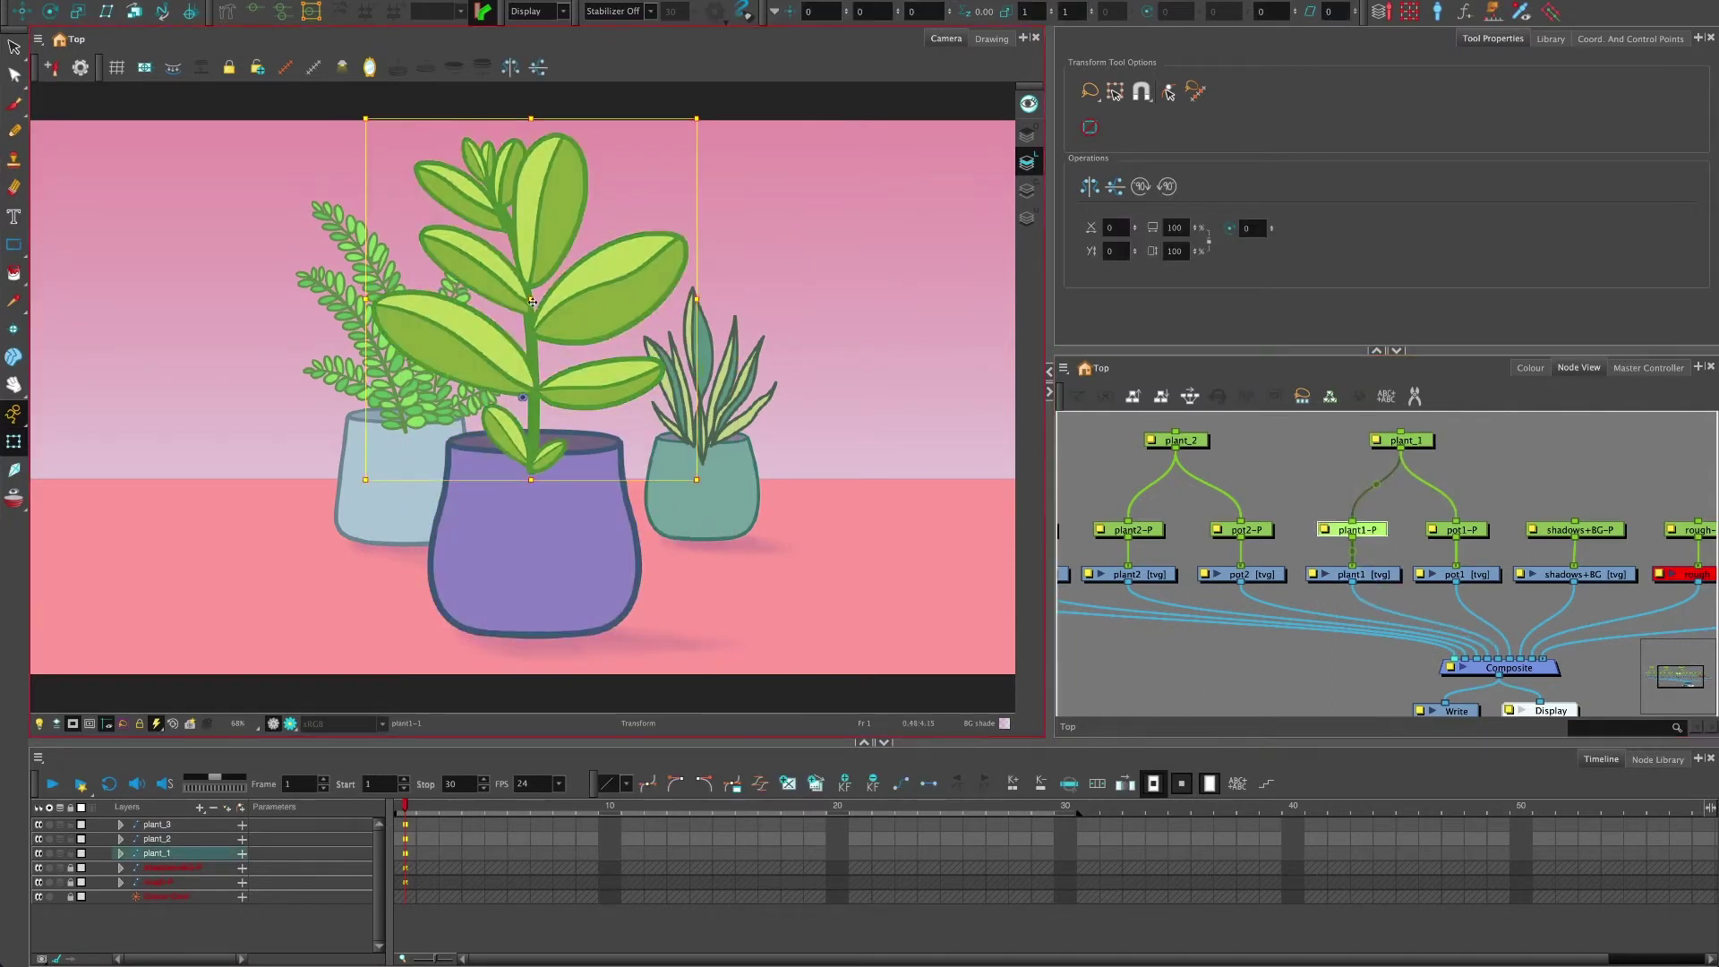
mouse_move(520, 290)
mouse_down()
mouse_move(525, 231)
mouse_move(520, 292)
mouse_up()
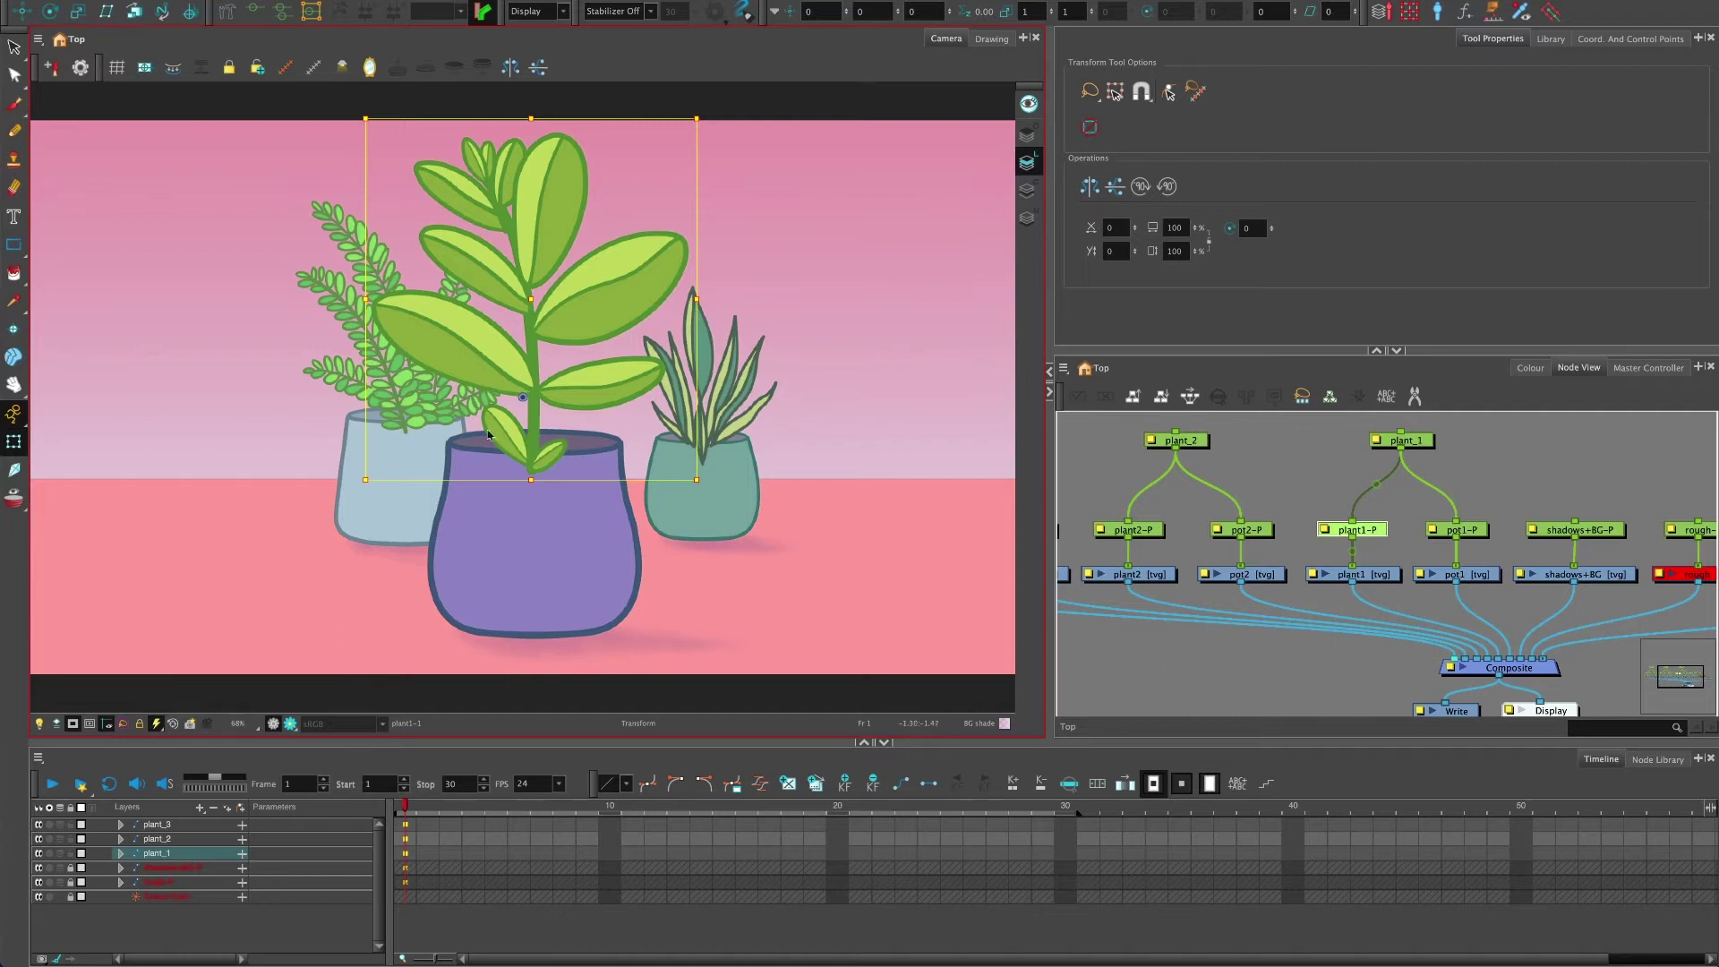
scroll(537, 454, up, 1)
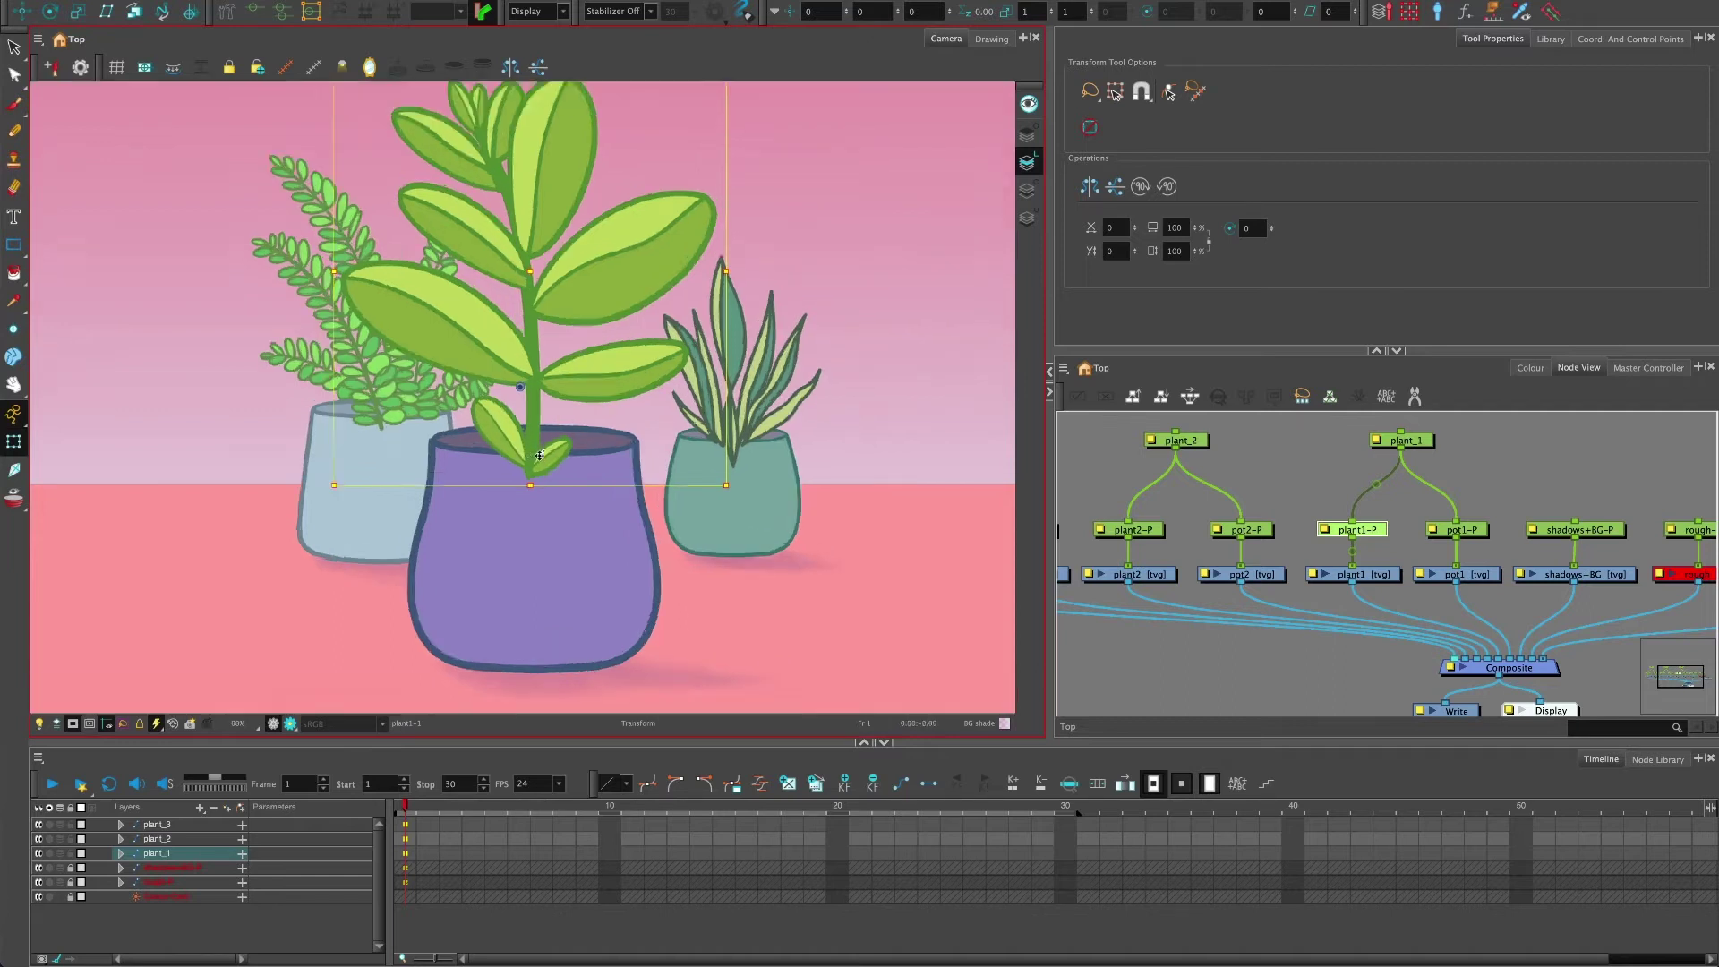
scroll(540, 456, up, 3)
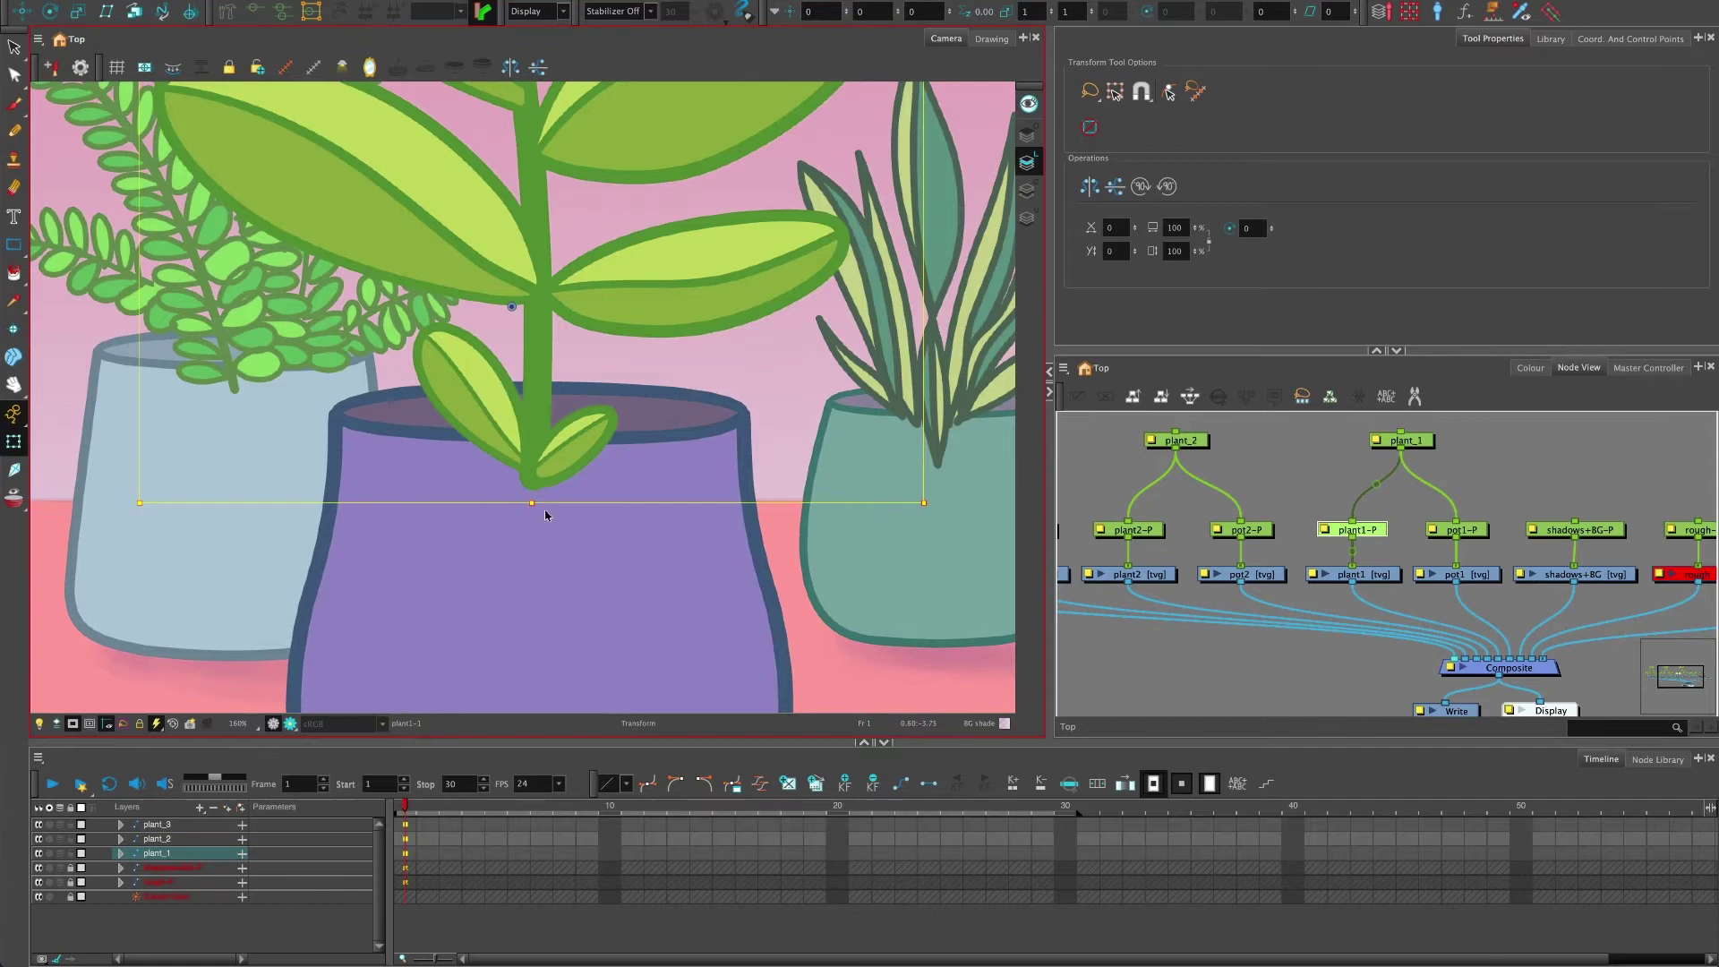
scroll(614, 473, down, 2)
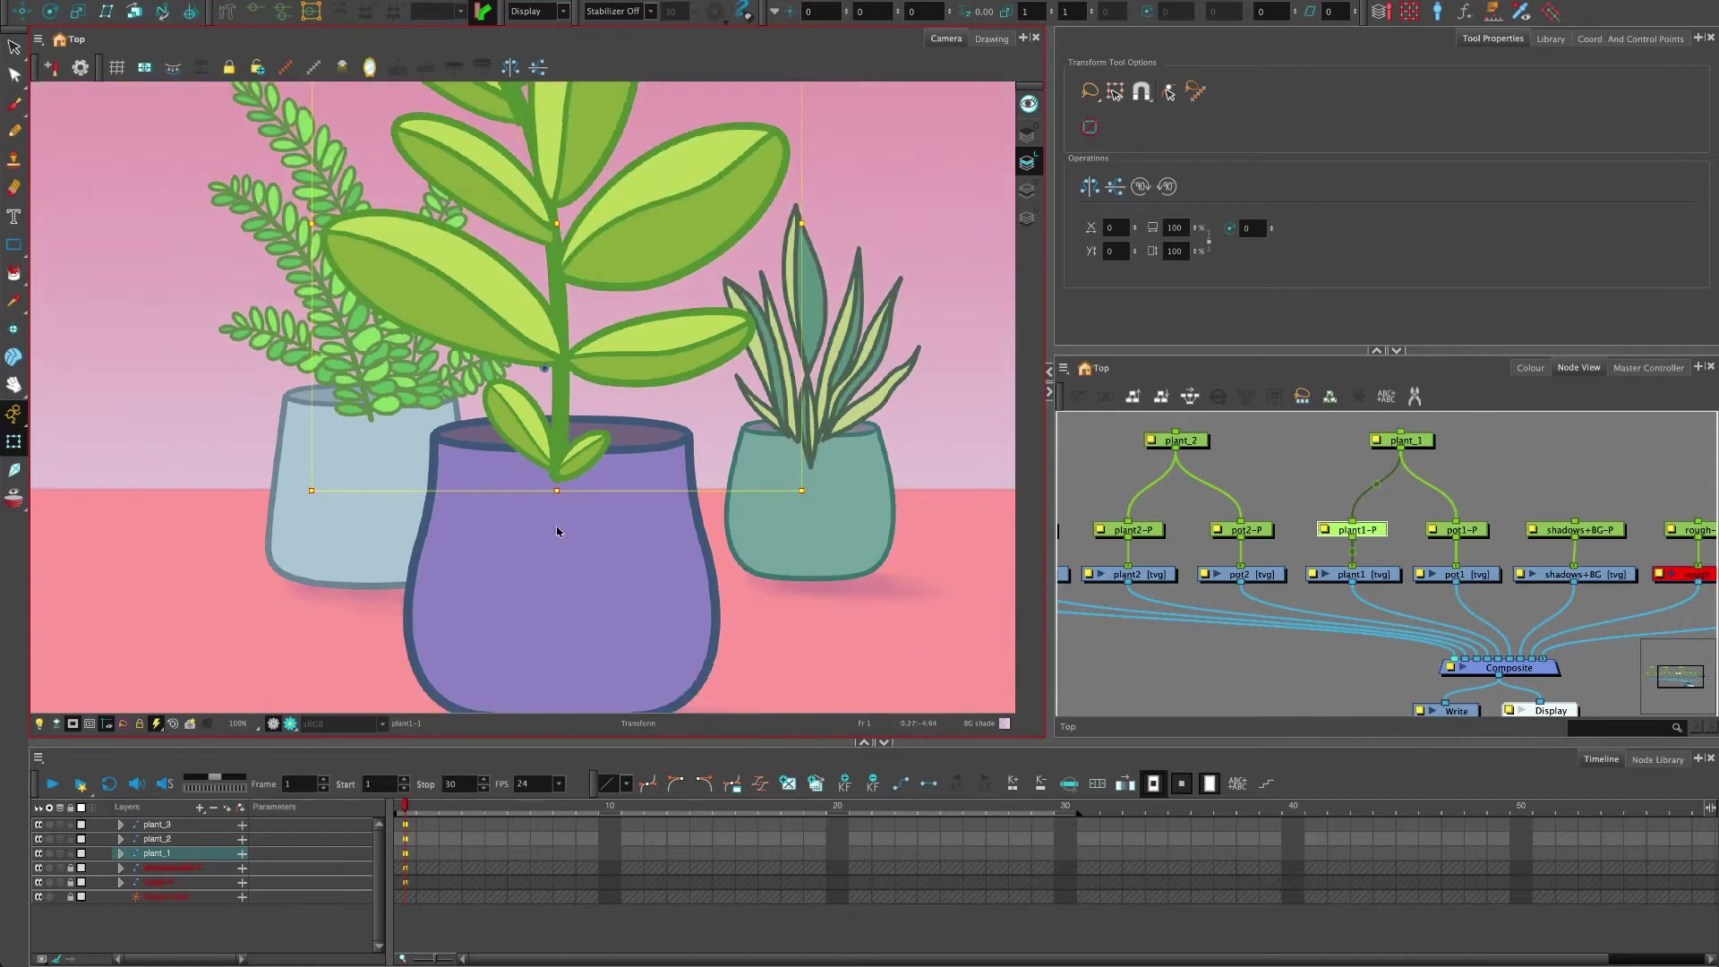
scroll(557, 531, down, 2)
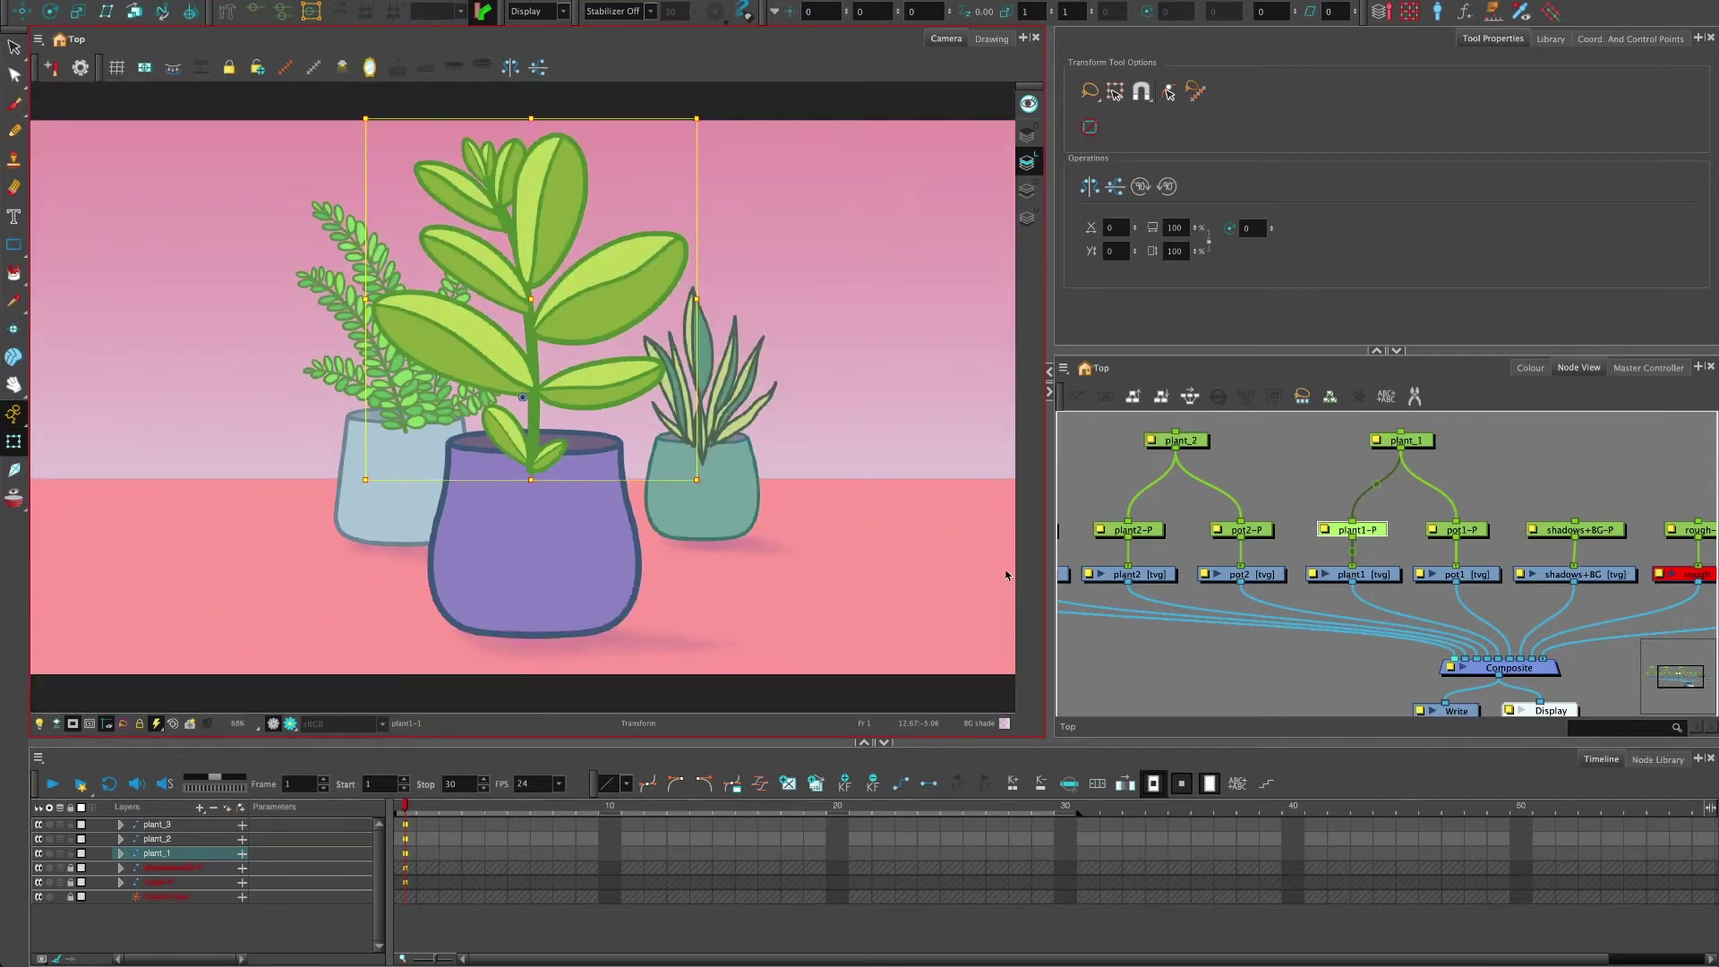
click(1293, 487)
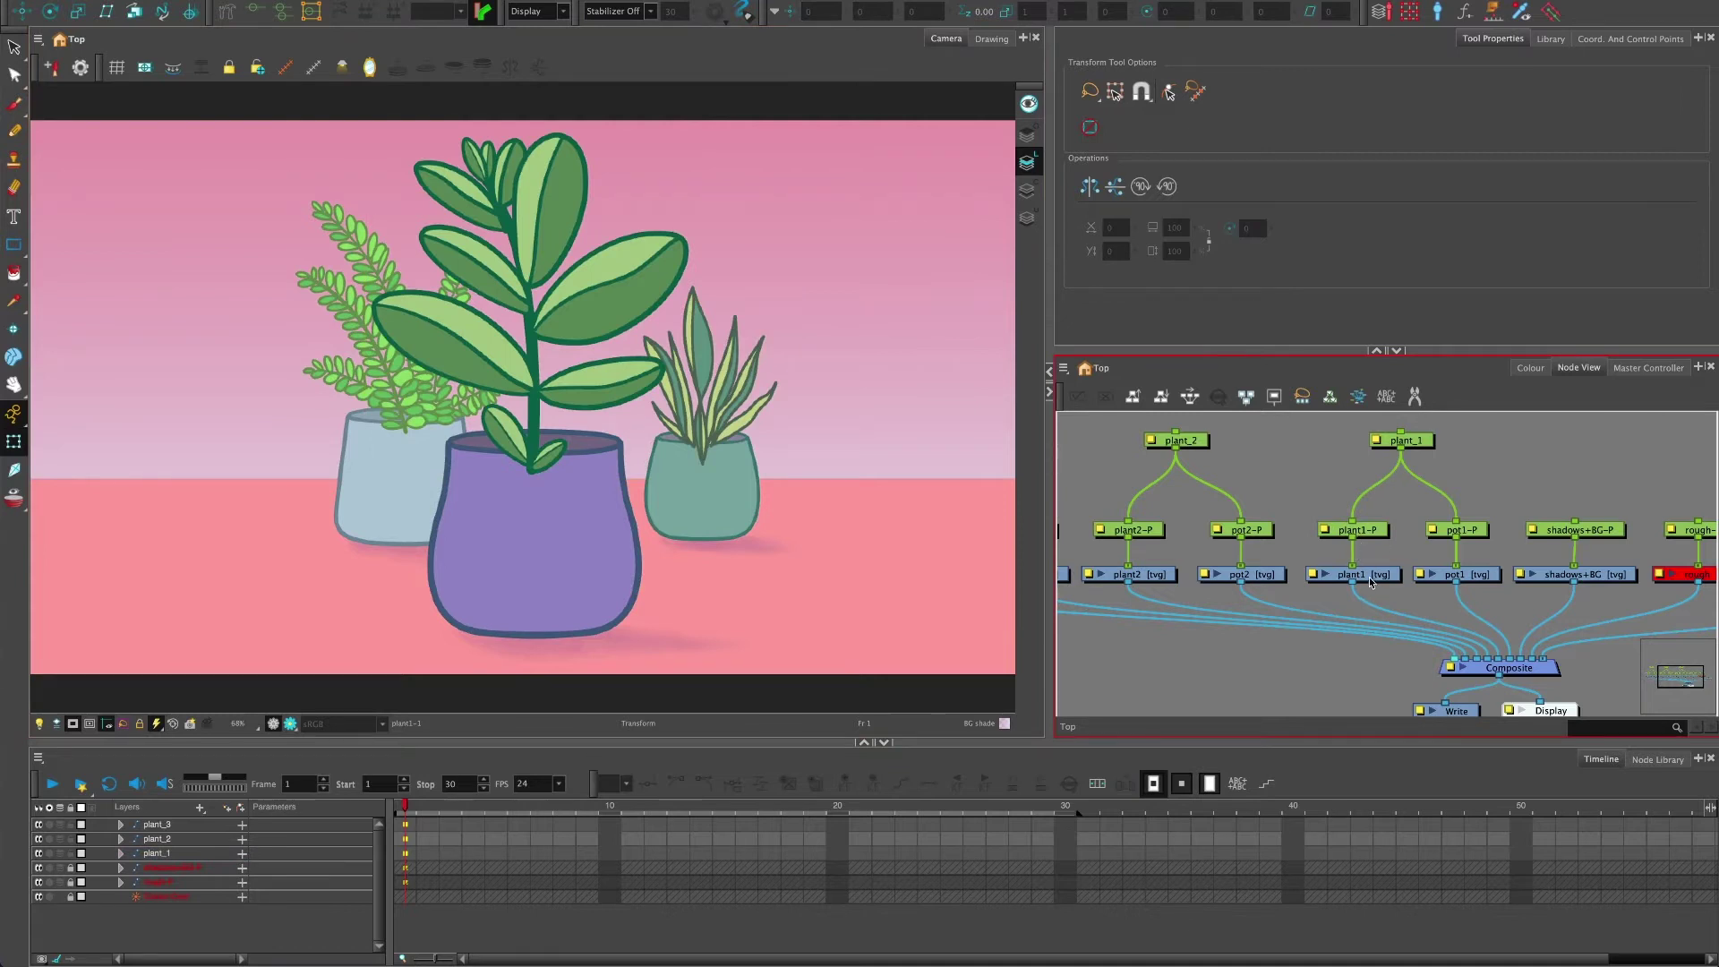
- Show the pot1 drawing in Drawing view with all of its art layers previewed together
click(1470, 577)
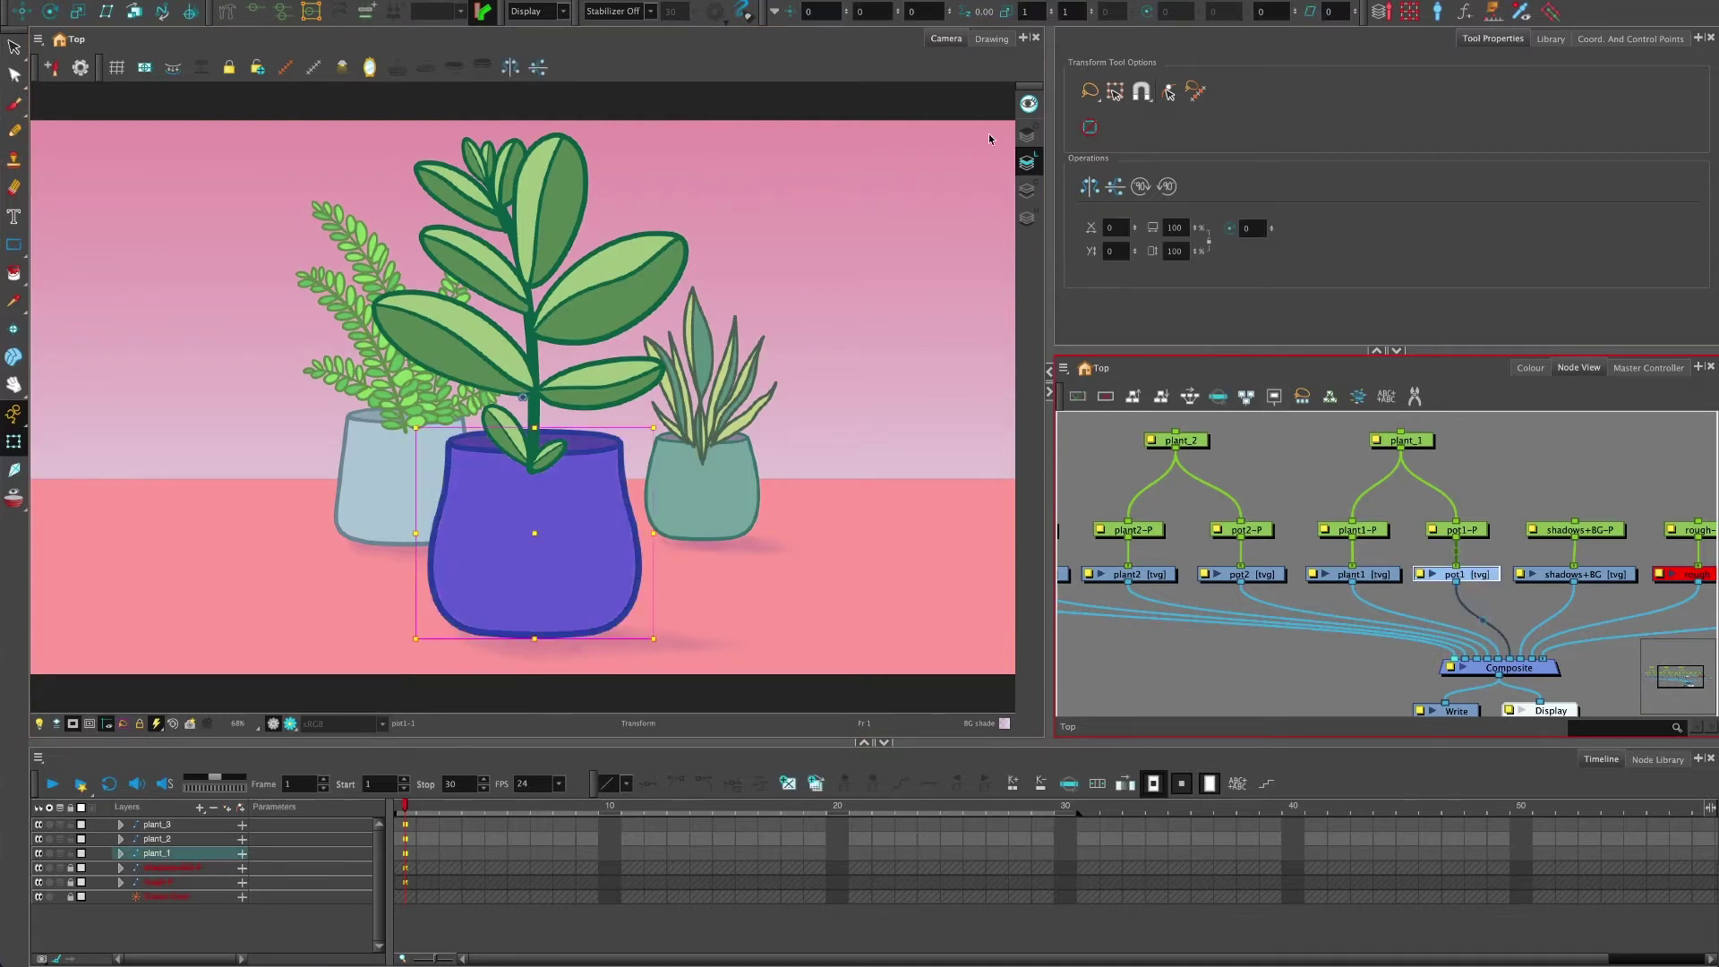
click(991, 39)
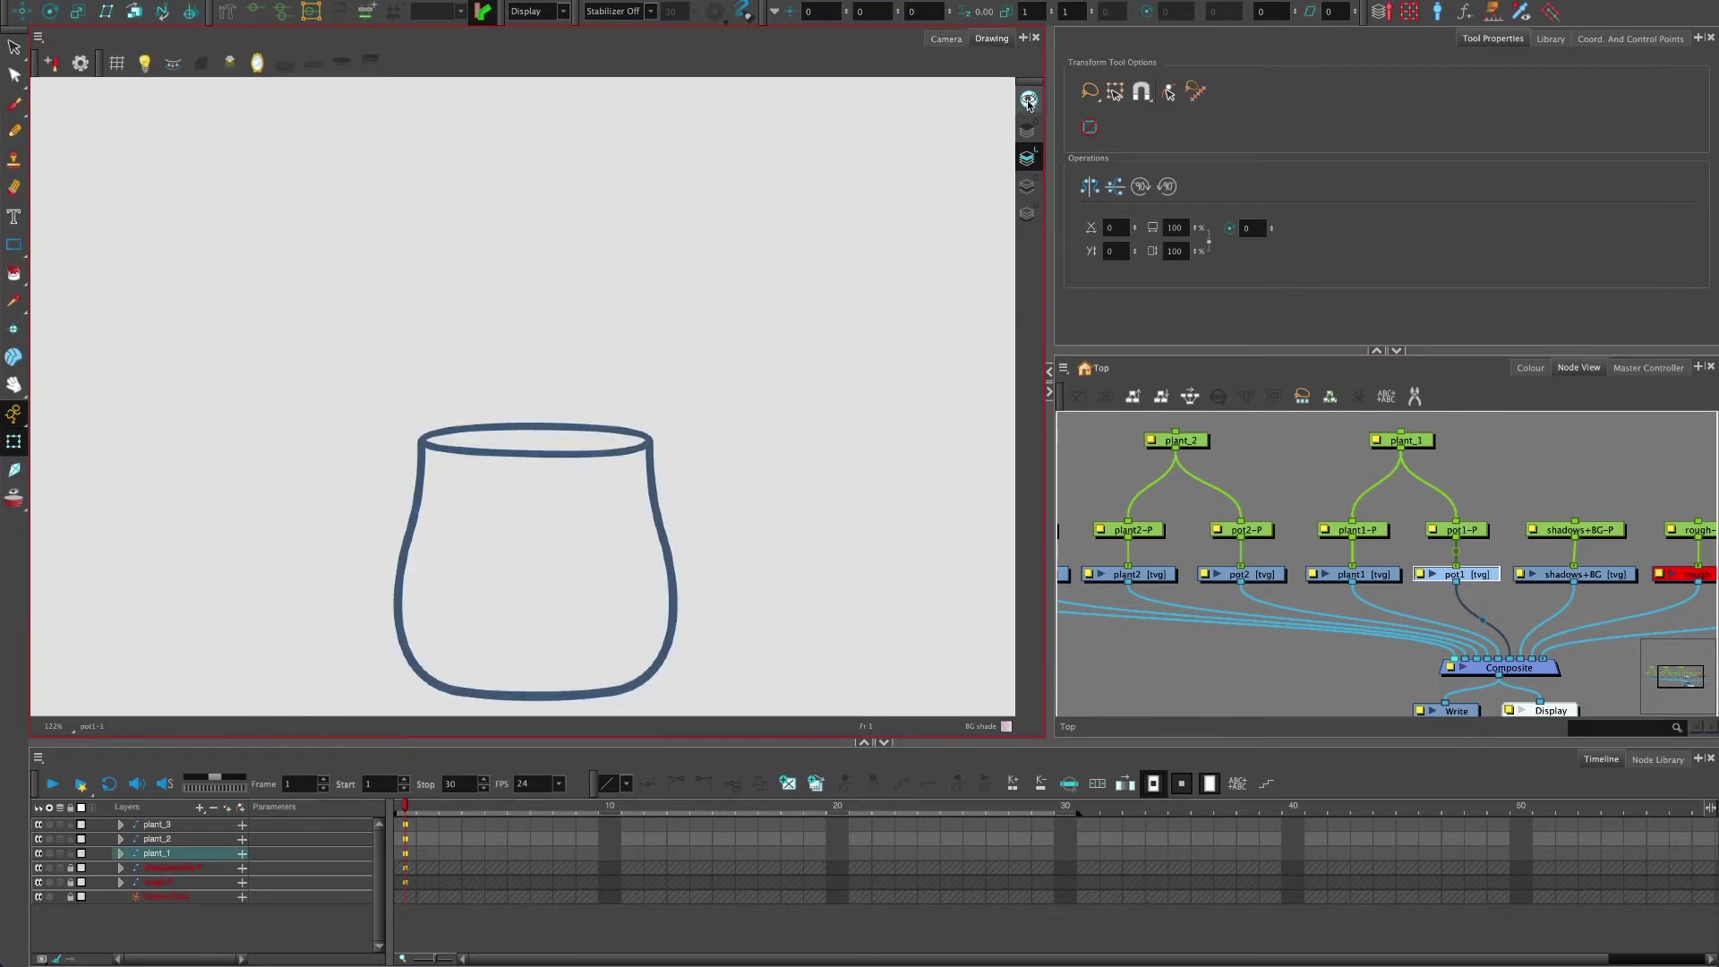
click(1028, 100)
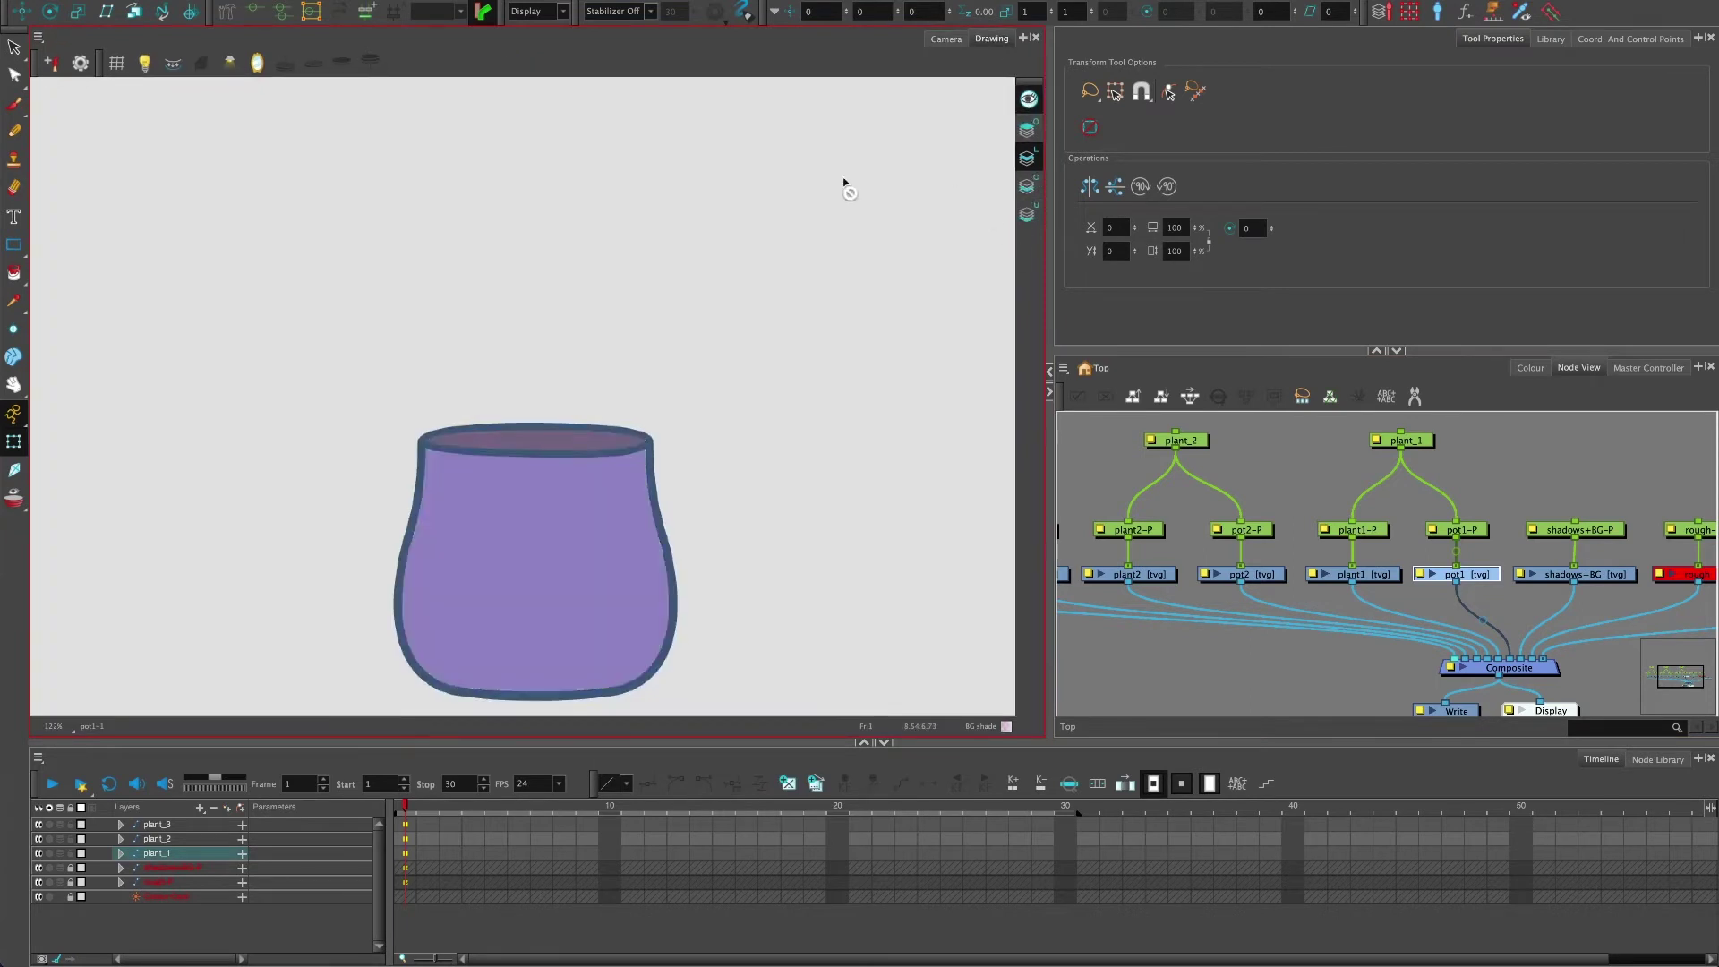
drag(650, 278, 677, 197)
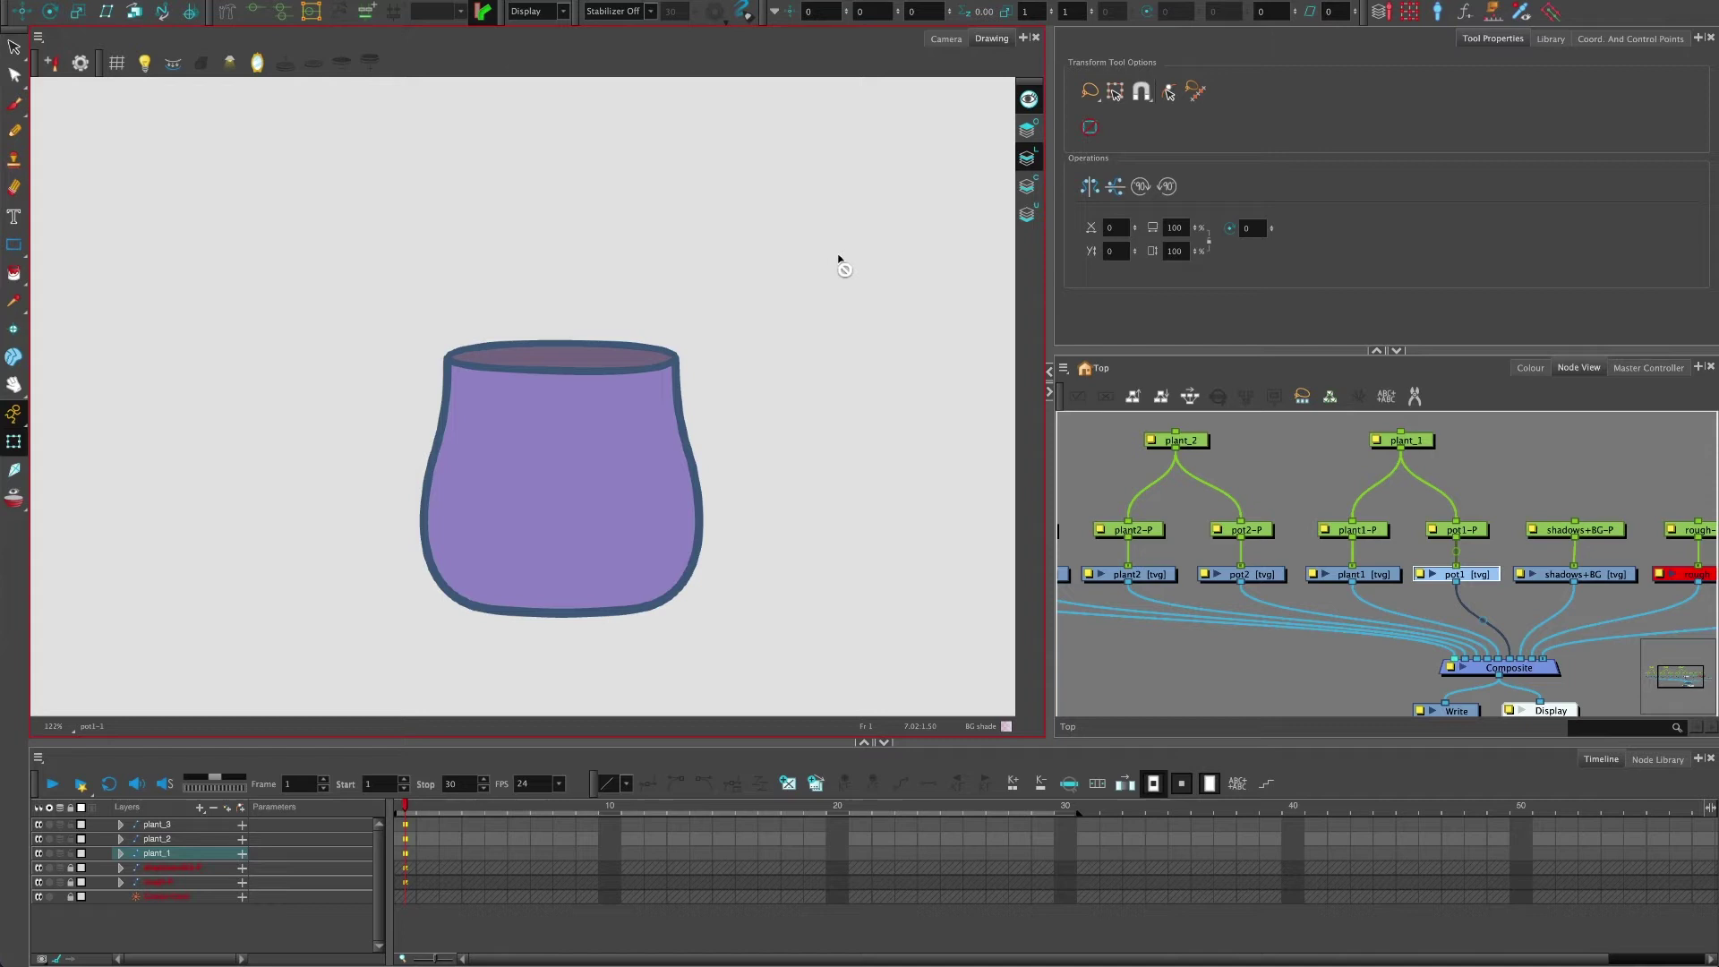
- Examine pot1's overlay, line, colour and underlay art layers individually, and compare them with the combined preview
click(1028, 100)
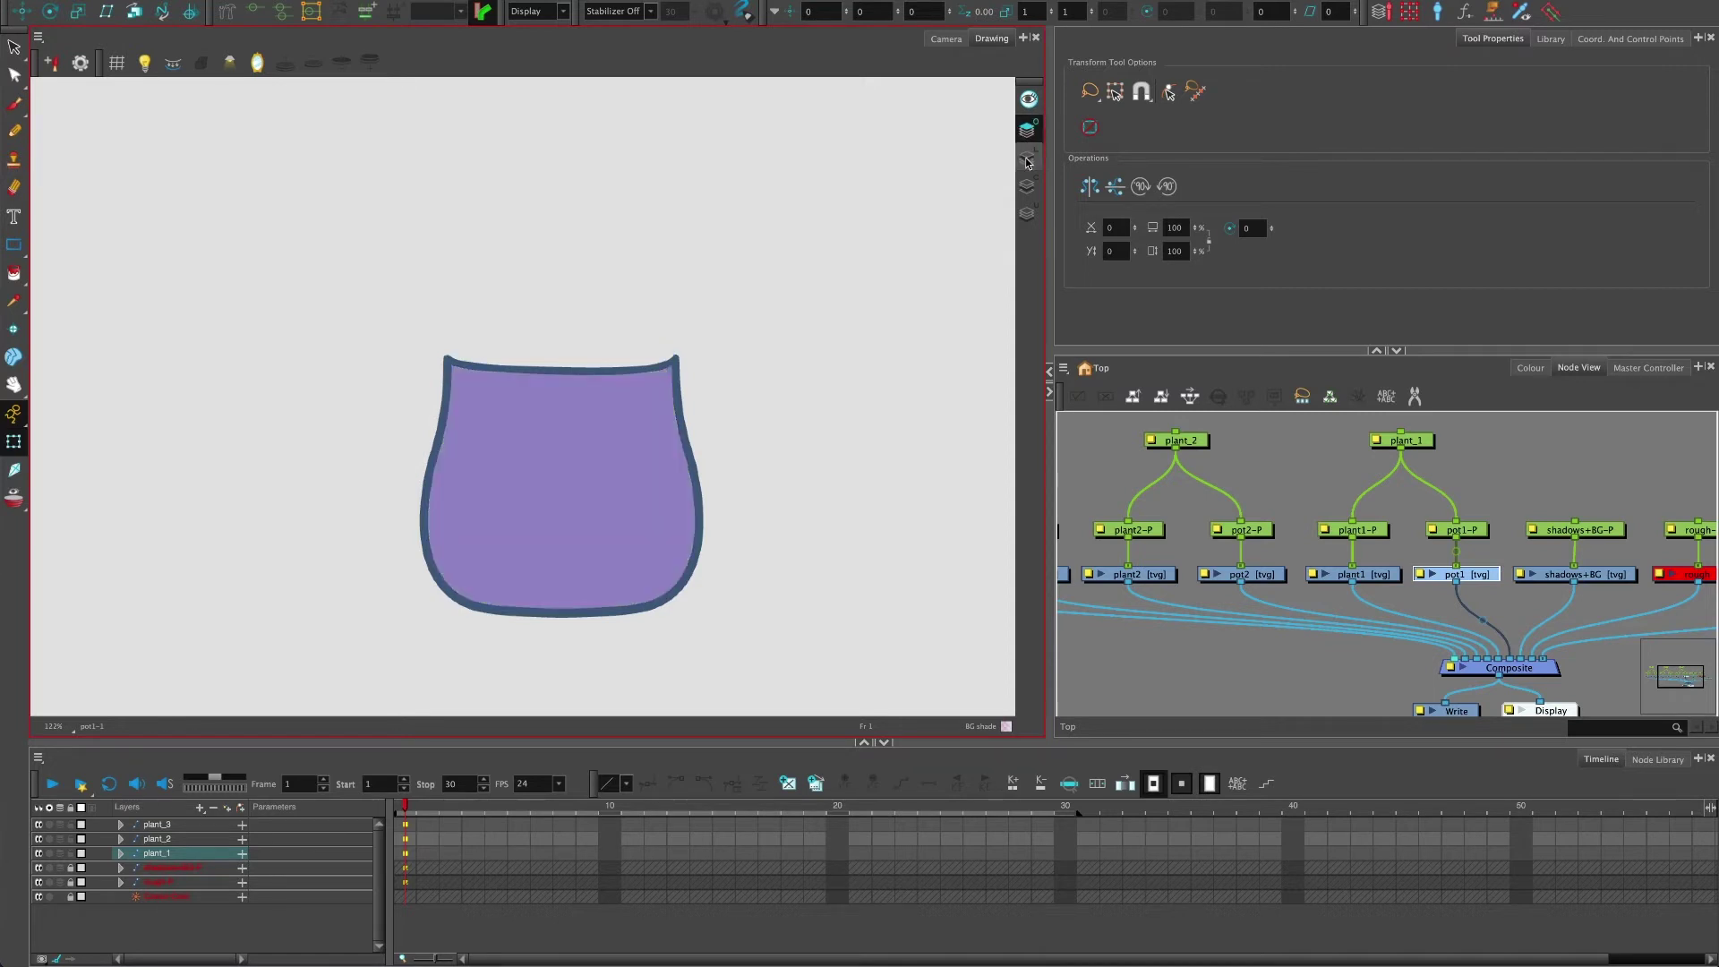
click(1028, 185)
click(1028, 213)
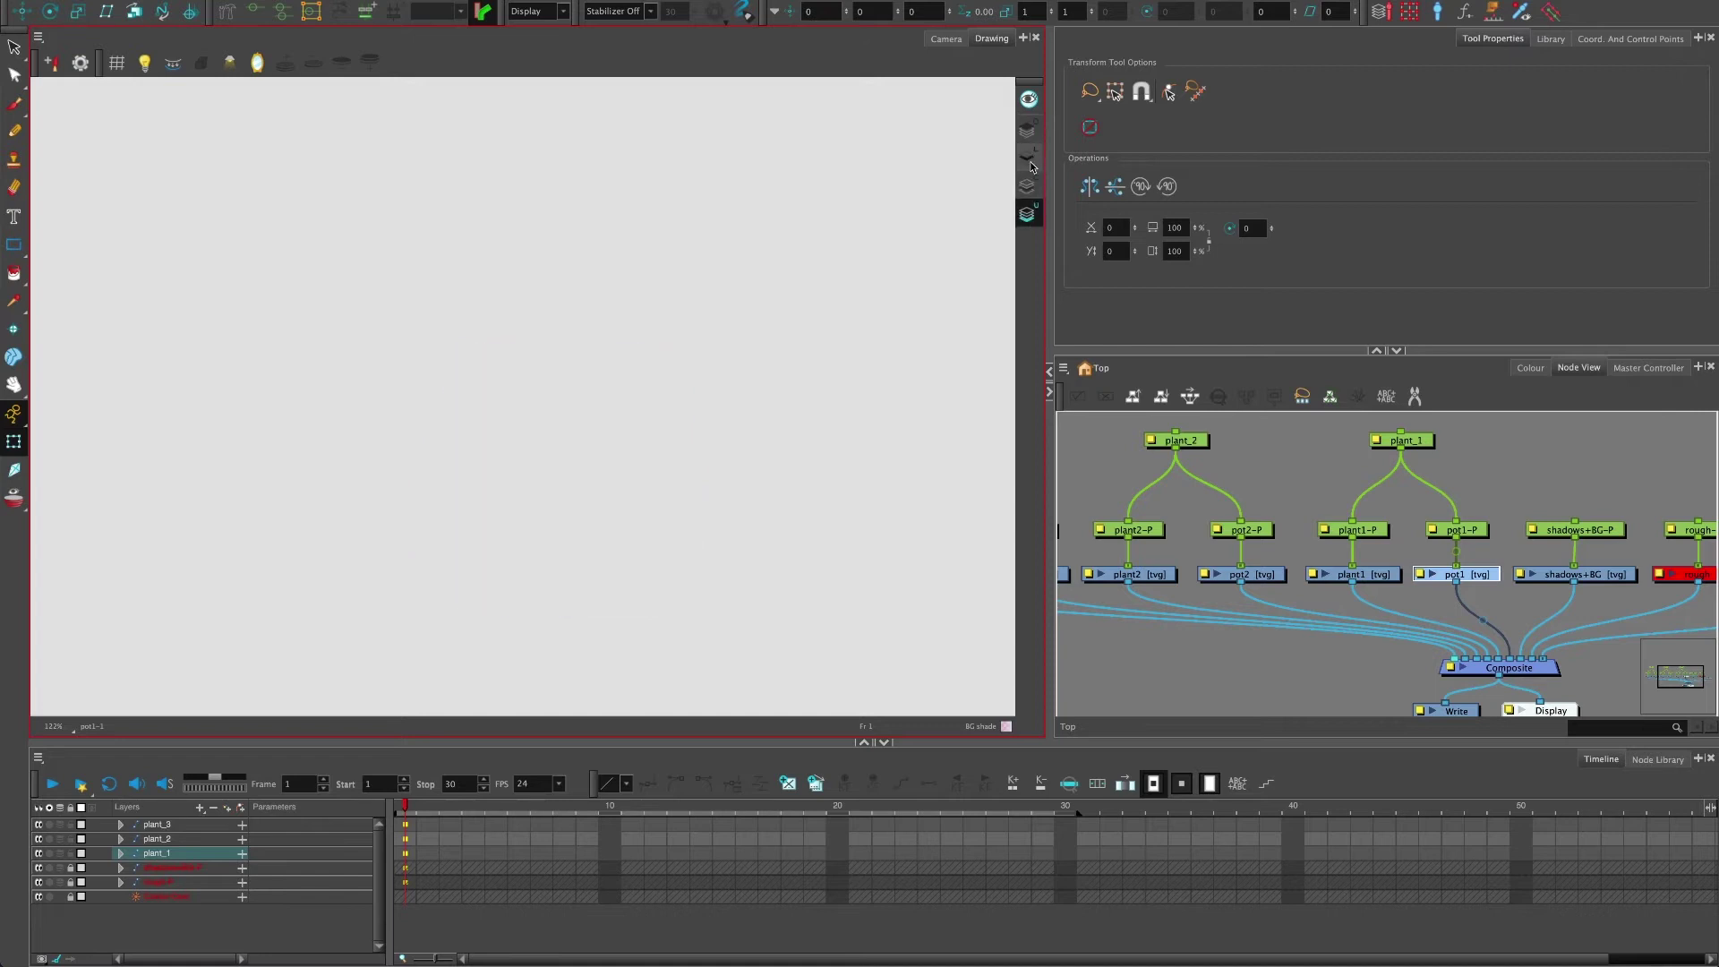
click(1028, 158)
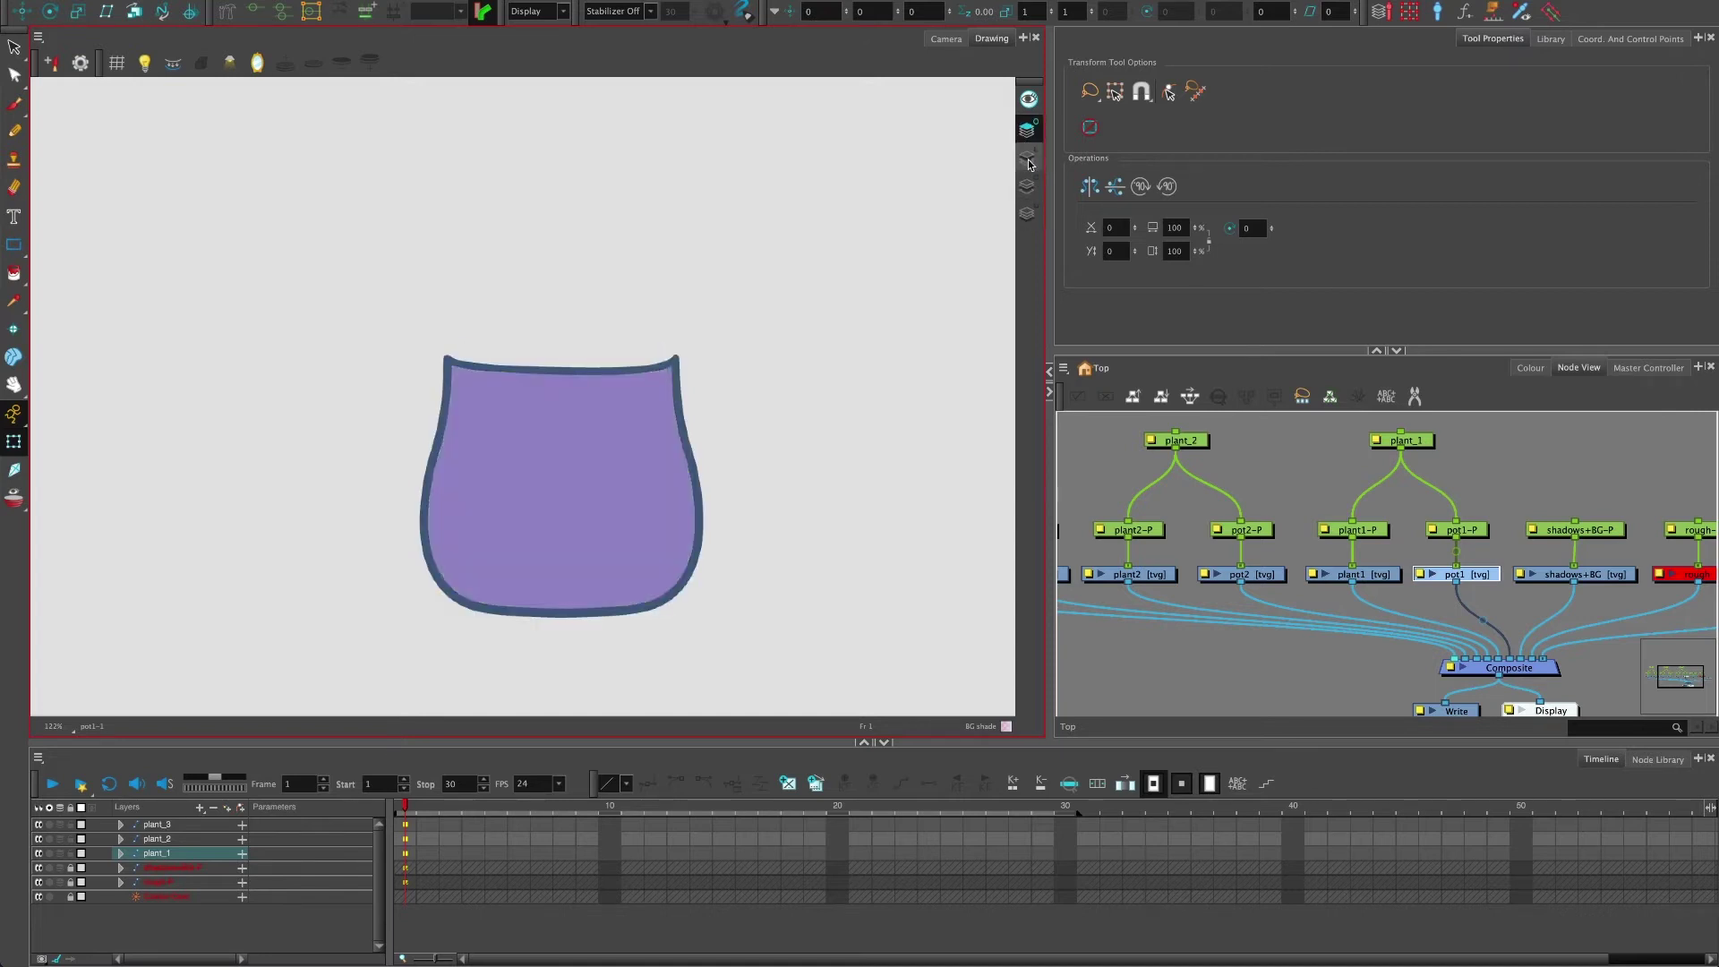
click(1028, 188)
click(1028, 213)
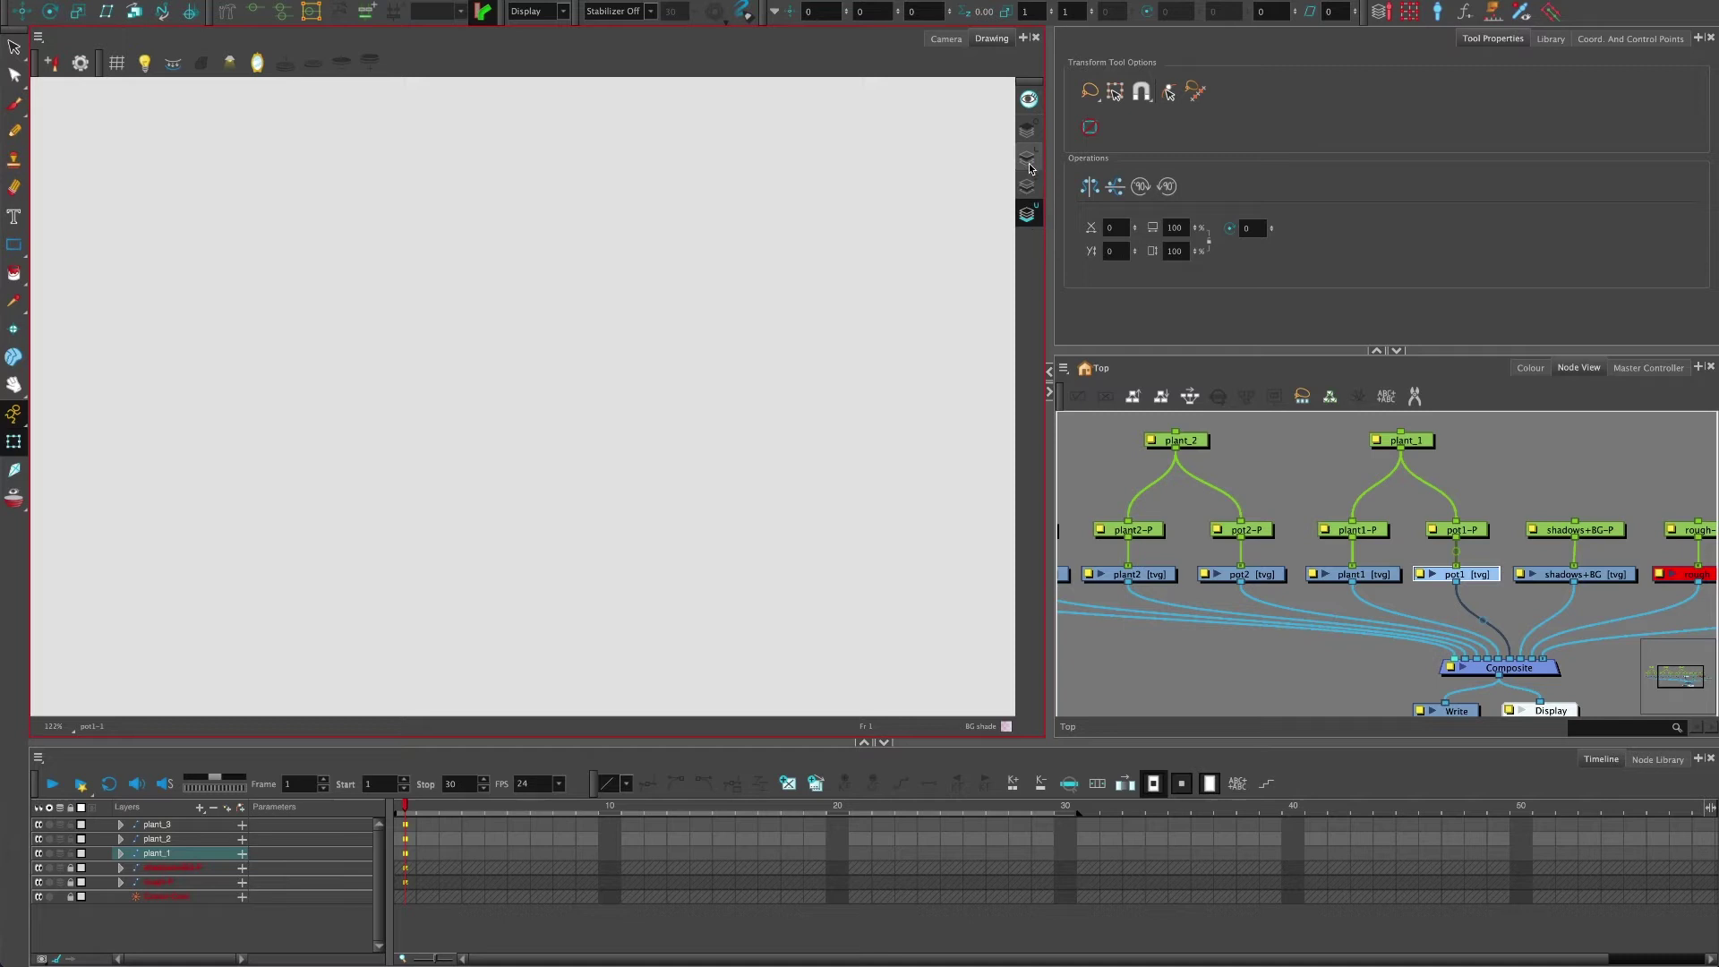
click(1028, 157)
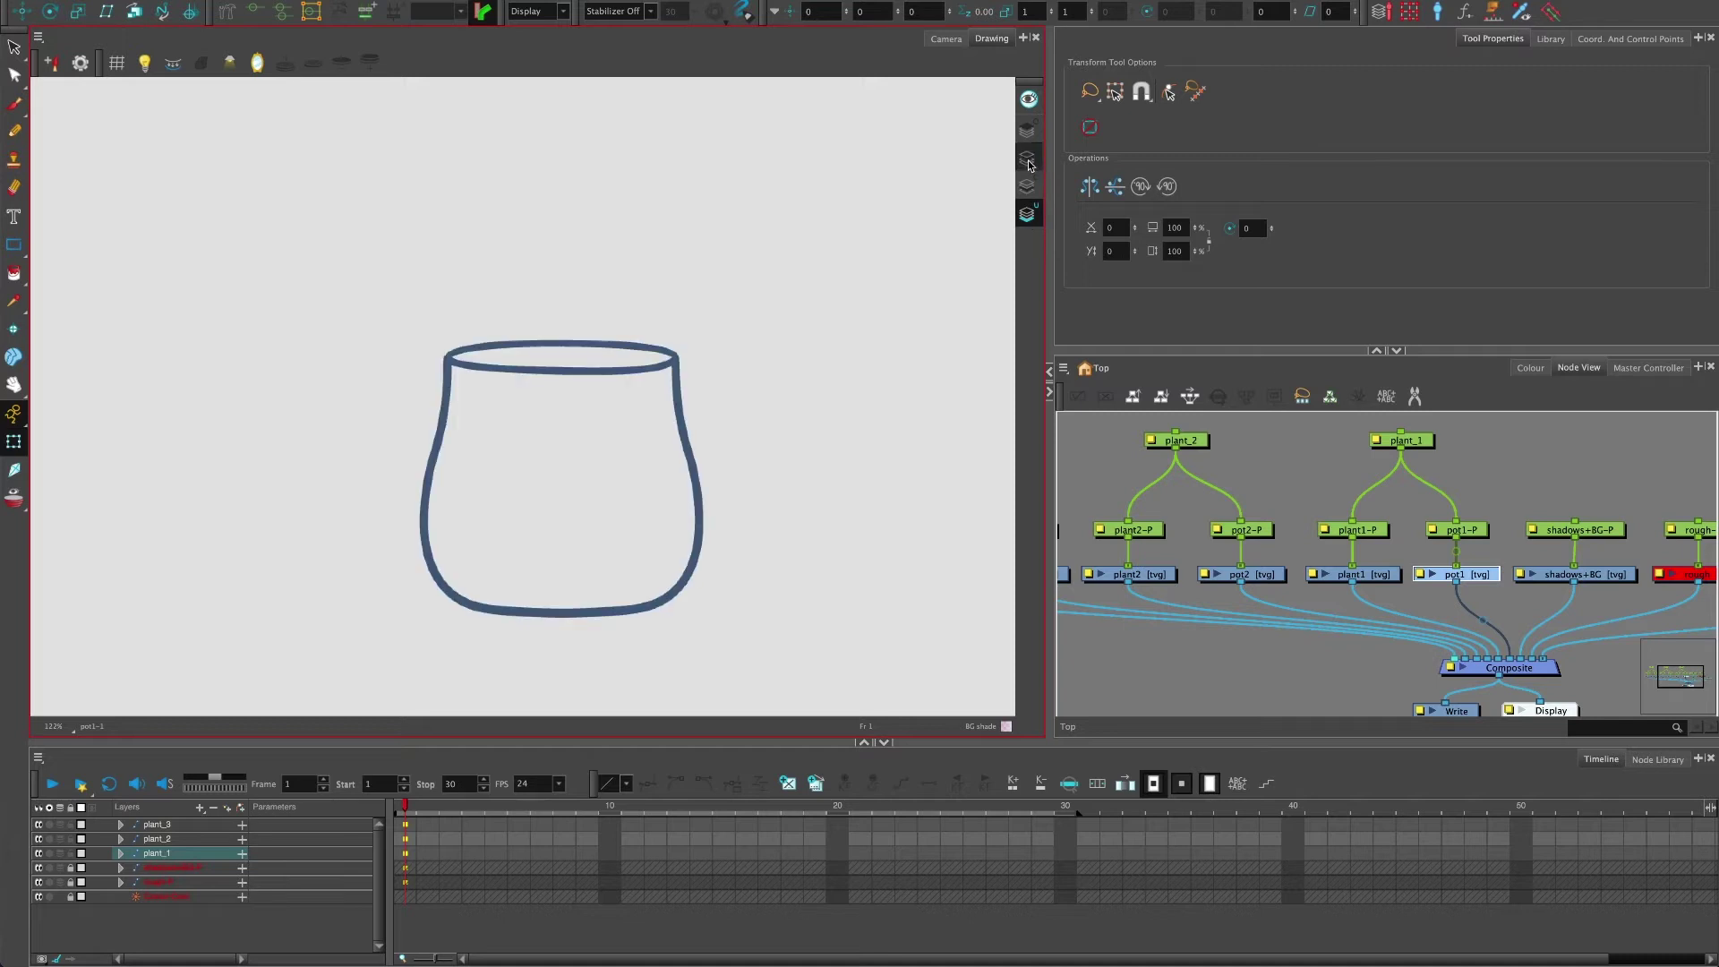
click(1027, 102)
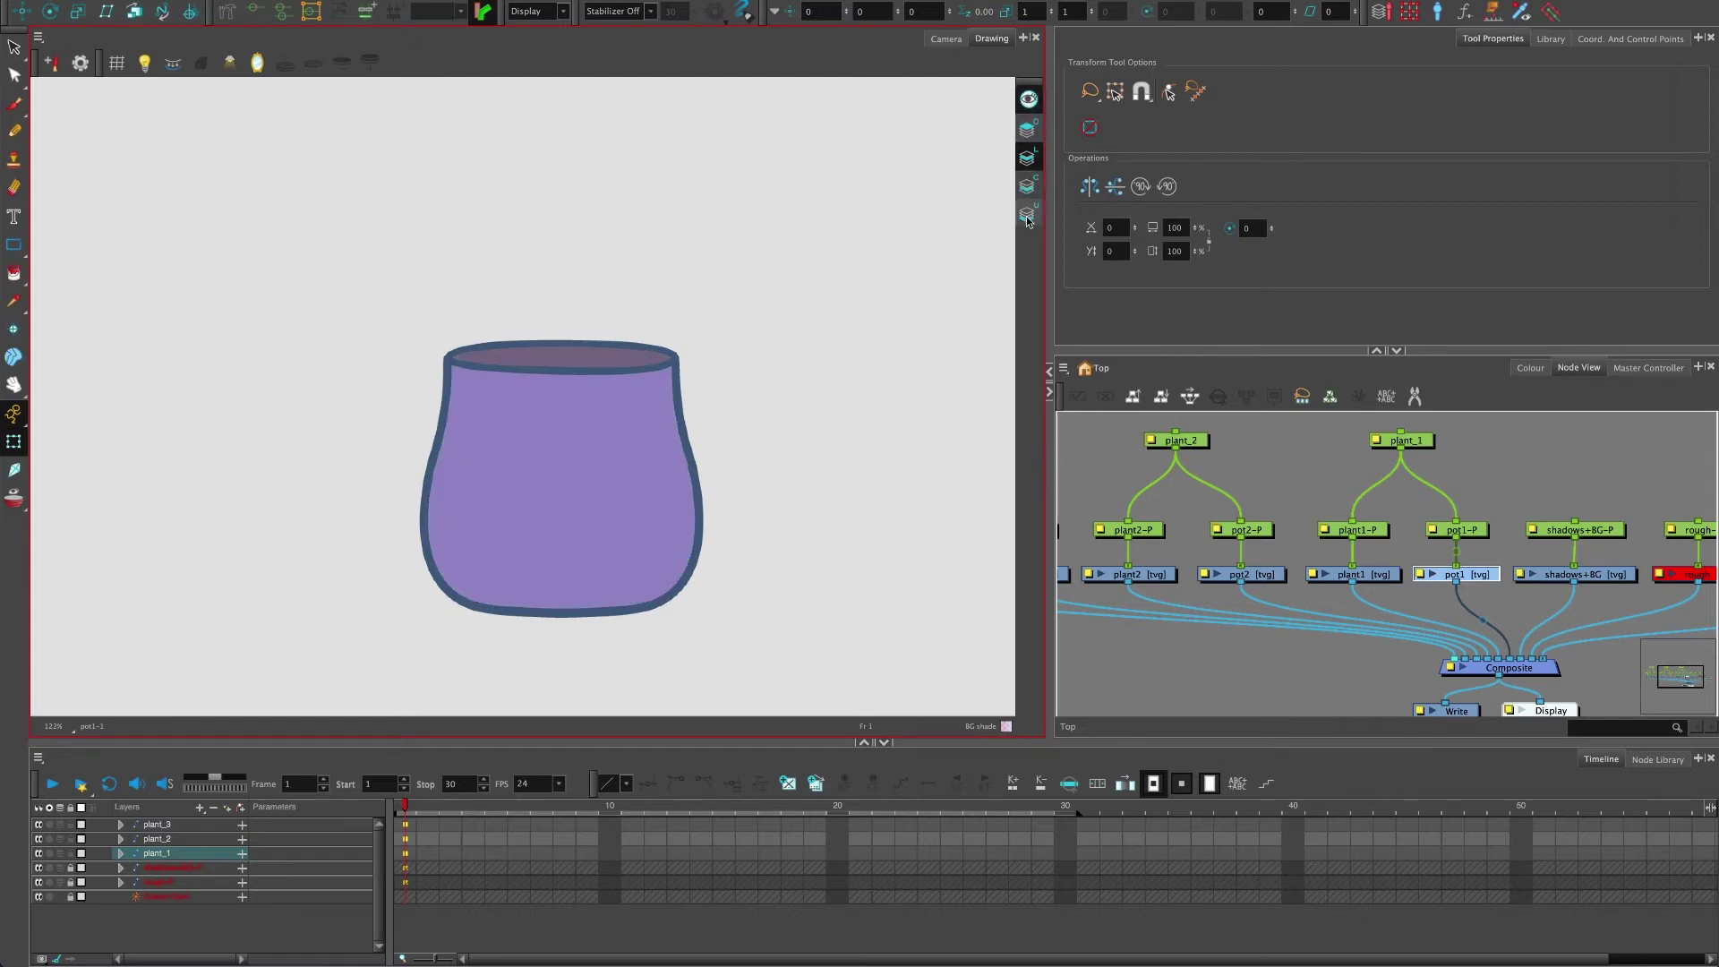
click(1027, 106)
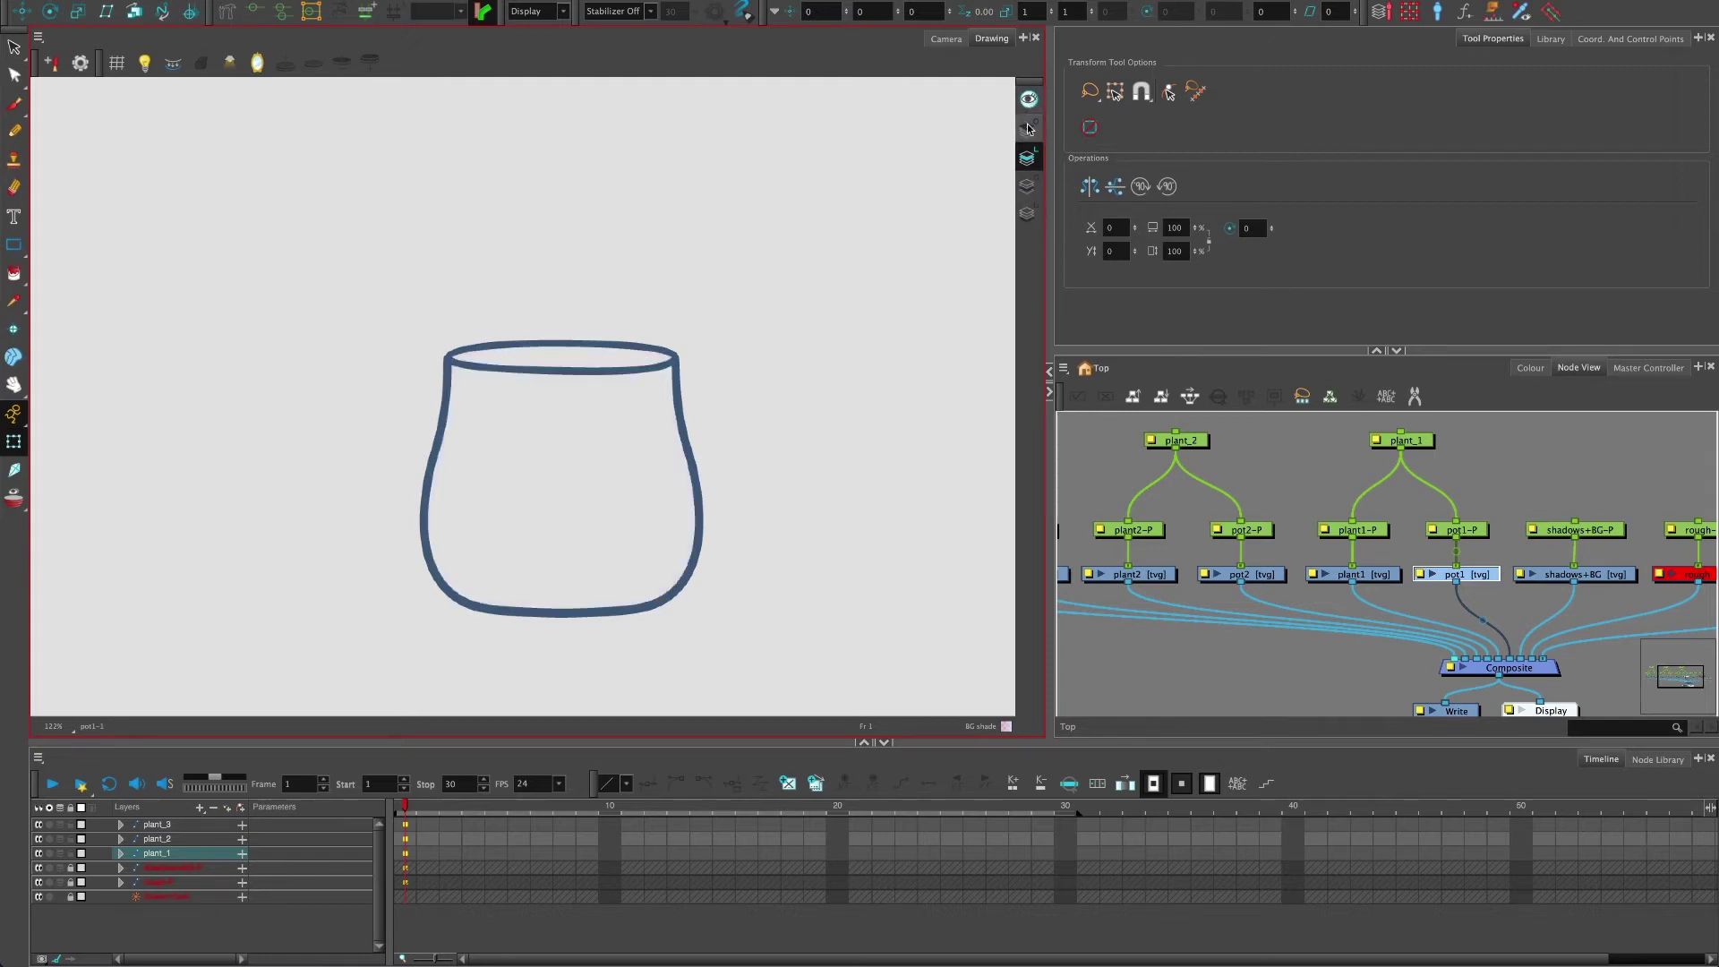
- Expand the plant_1 group in the timeline down to the pot1 drawing and select its first-frame exposure
click(1387, 538)
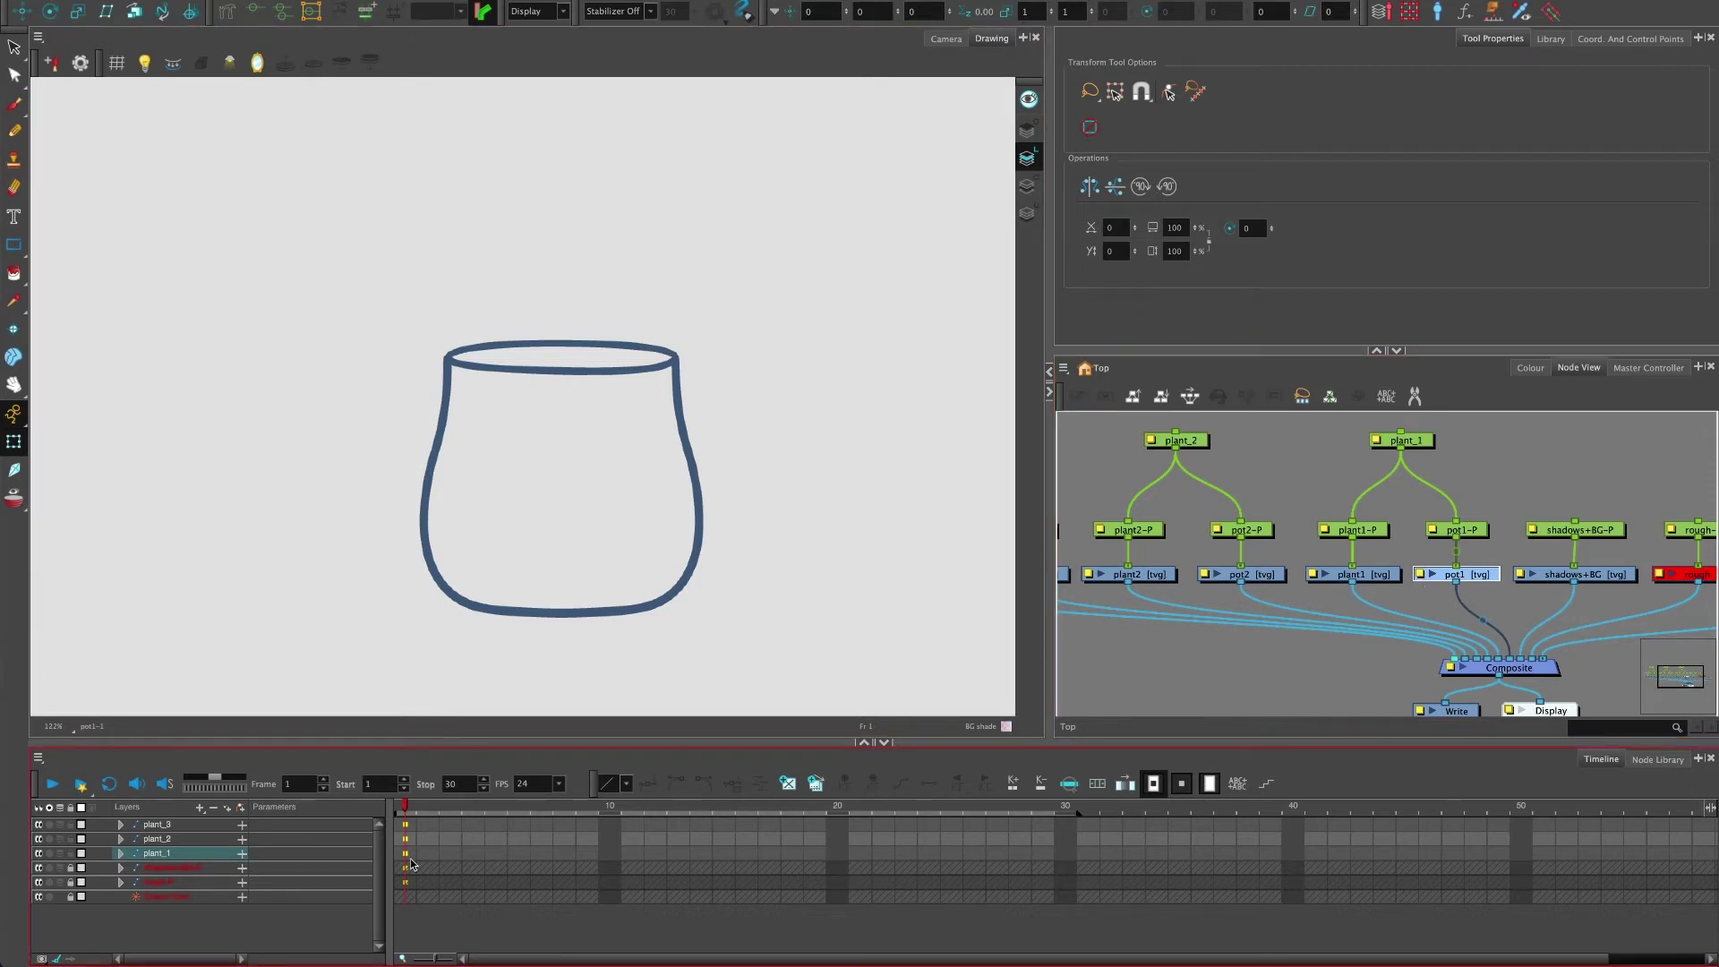
key(o)
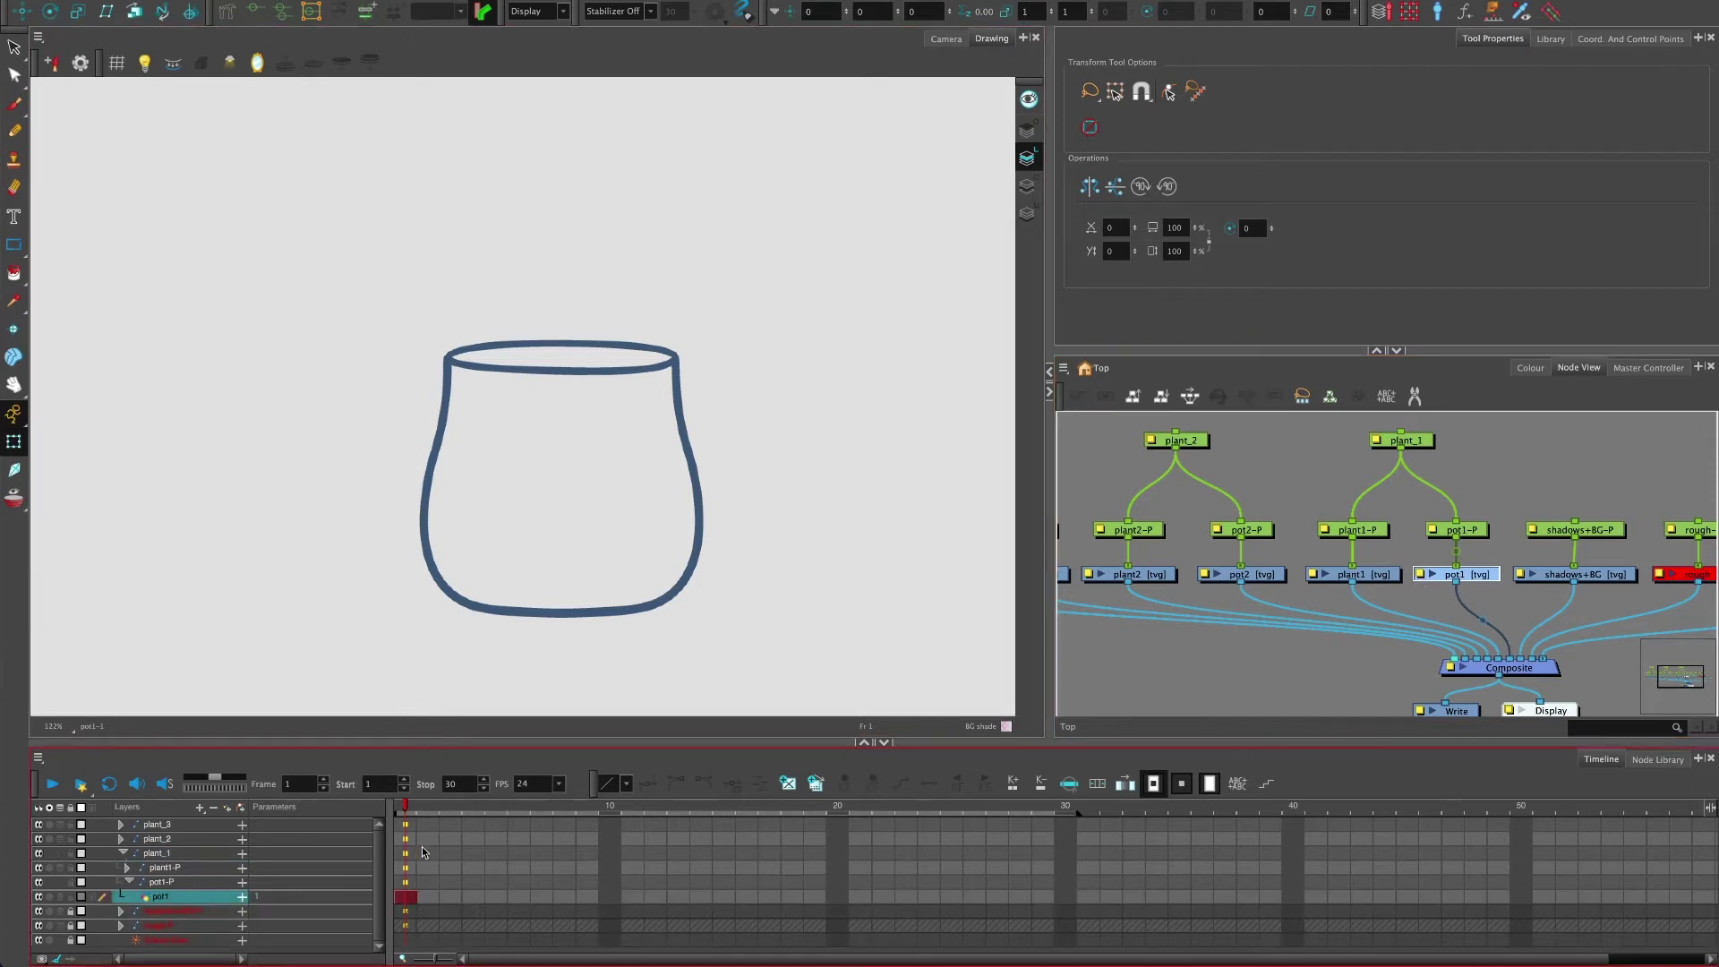
click(410, 896)
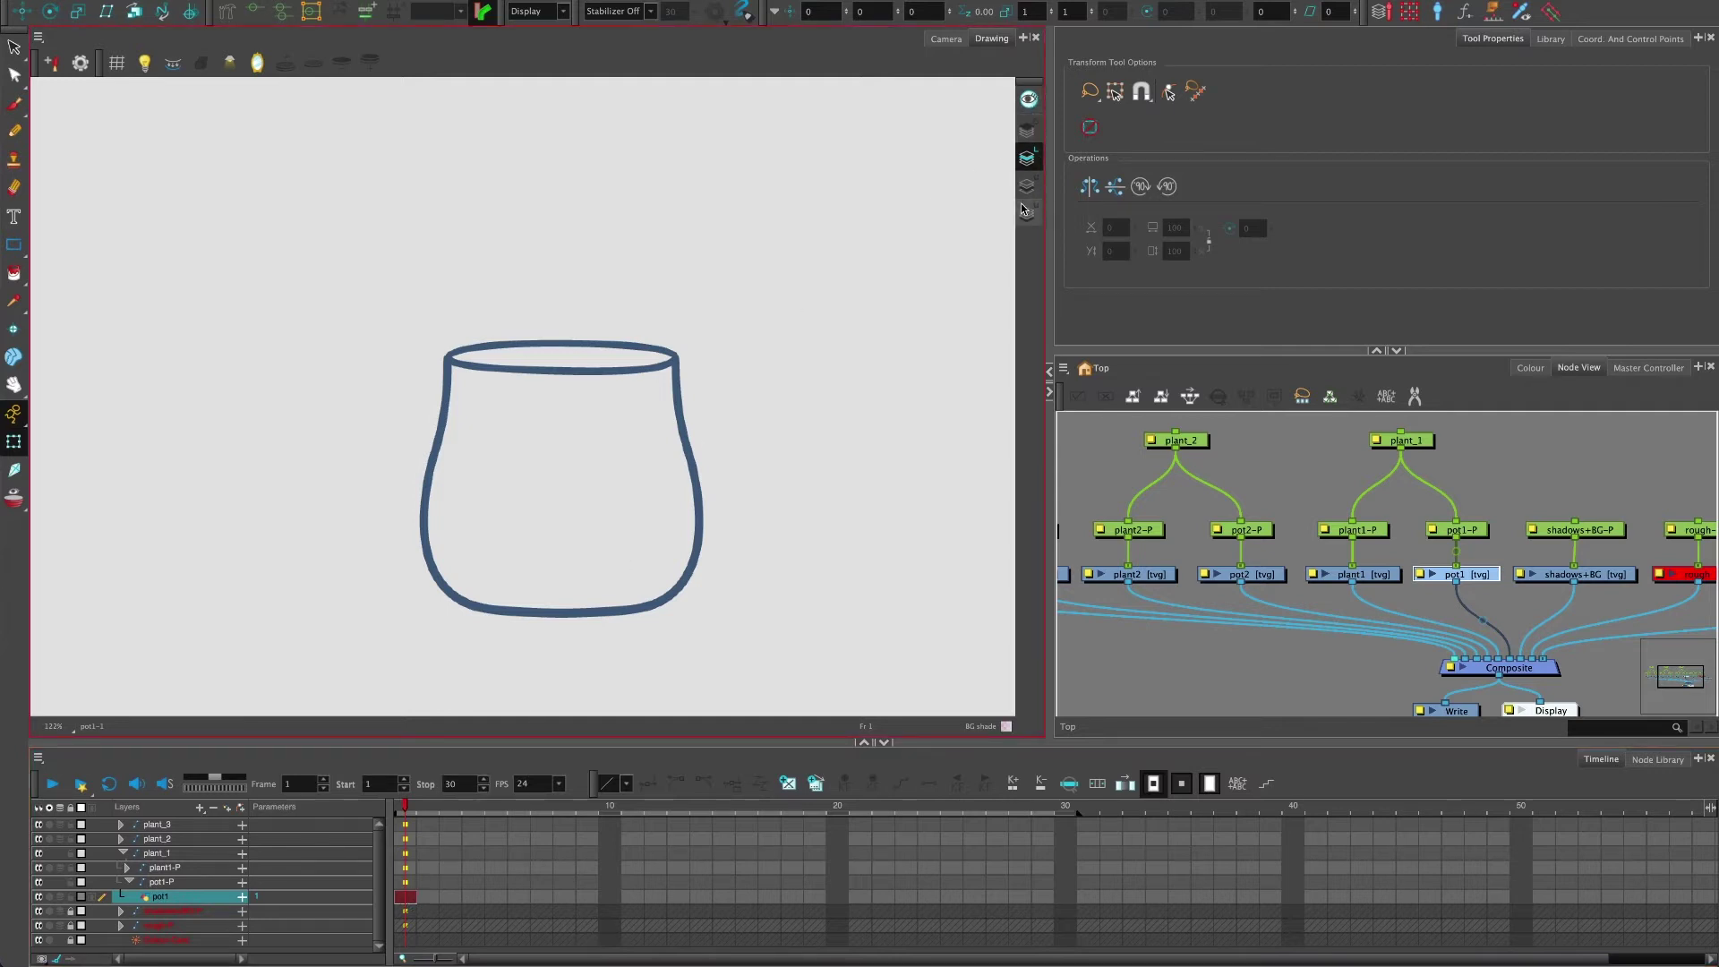
- View the pot's overlay and underlay art once more and return to its line art
click(1027, 158)
click(1029, 168)
click(1028, 130)
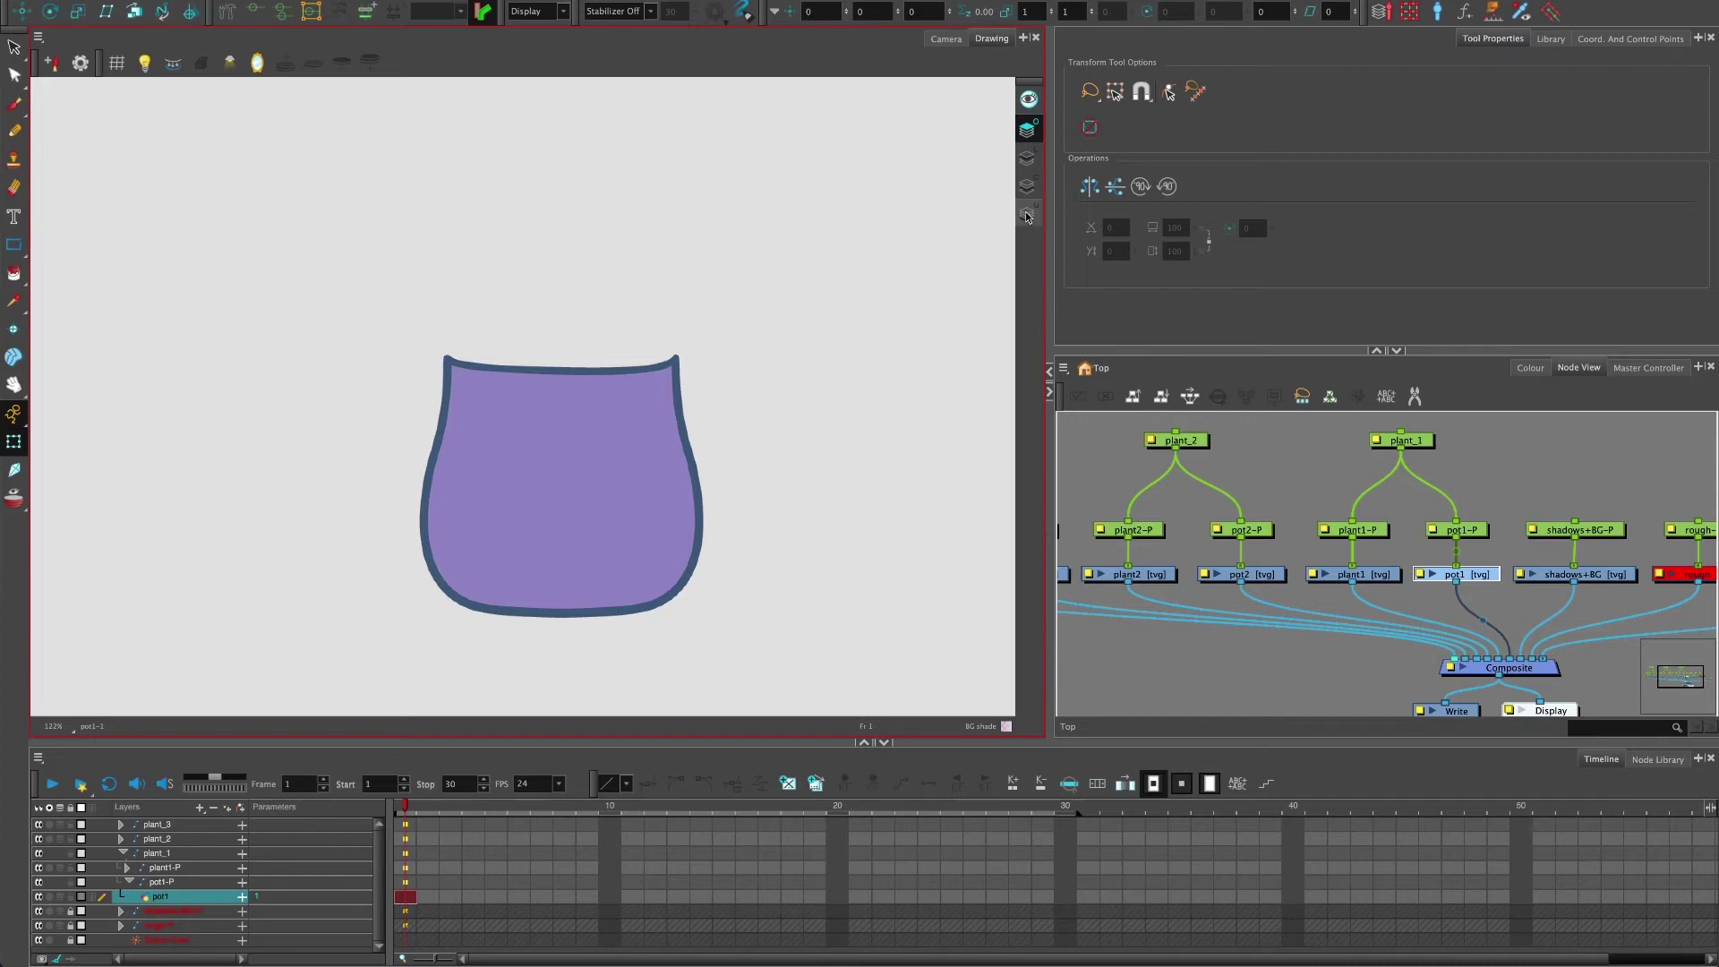
click(1027, 215)
click(1028, 158)
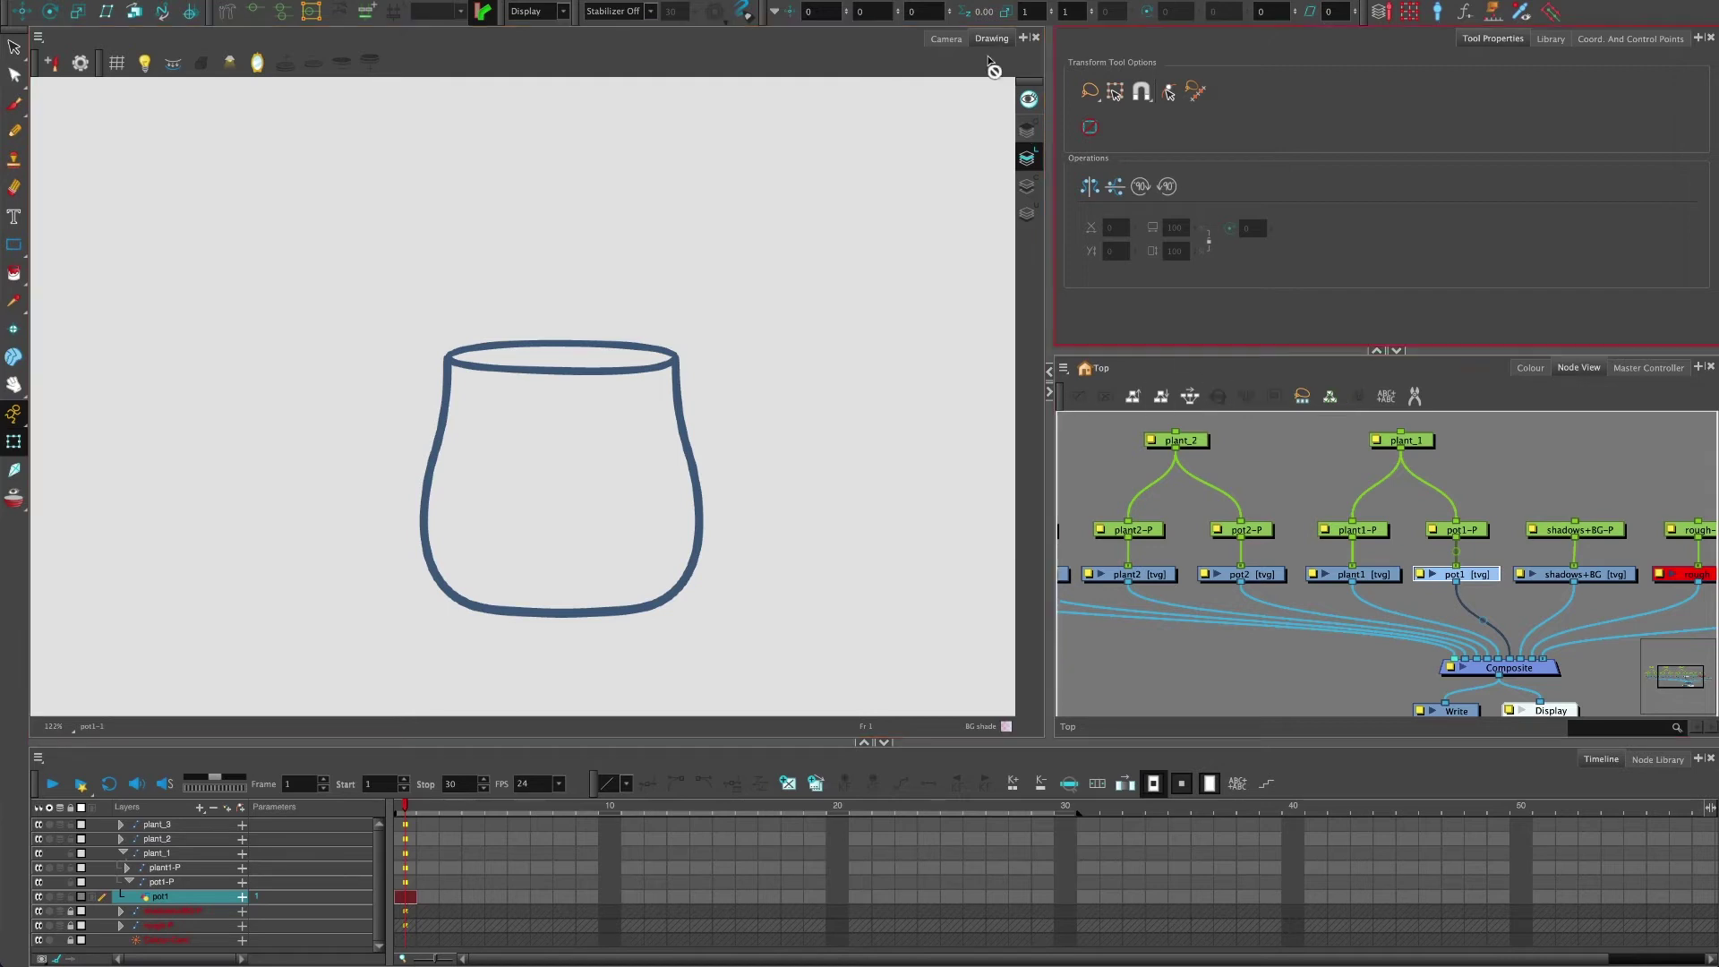
- Reselect the pot1 drawing node from the Camera view and reopen it in Drawing view
click(945, 39)
click(1347, 544)
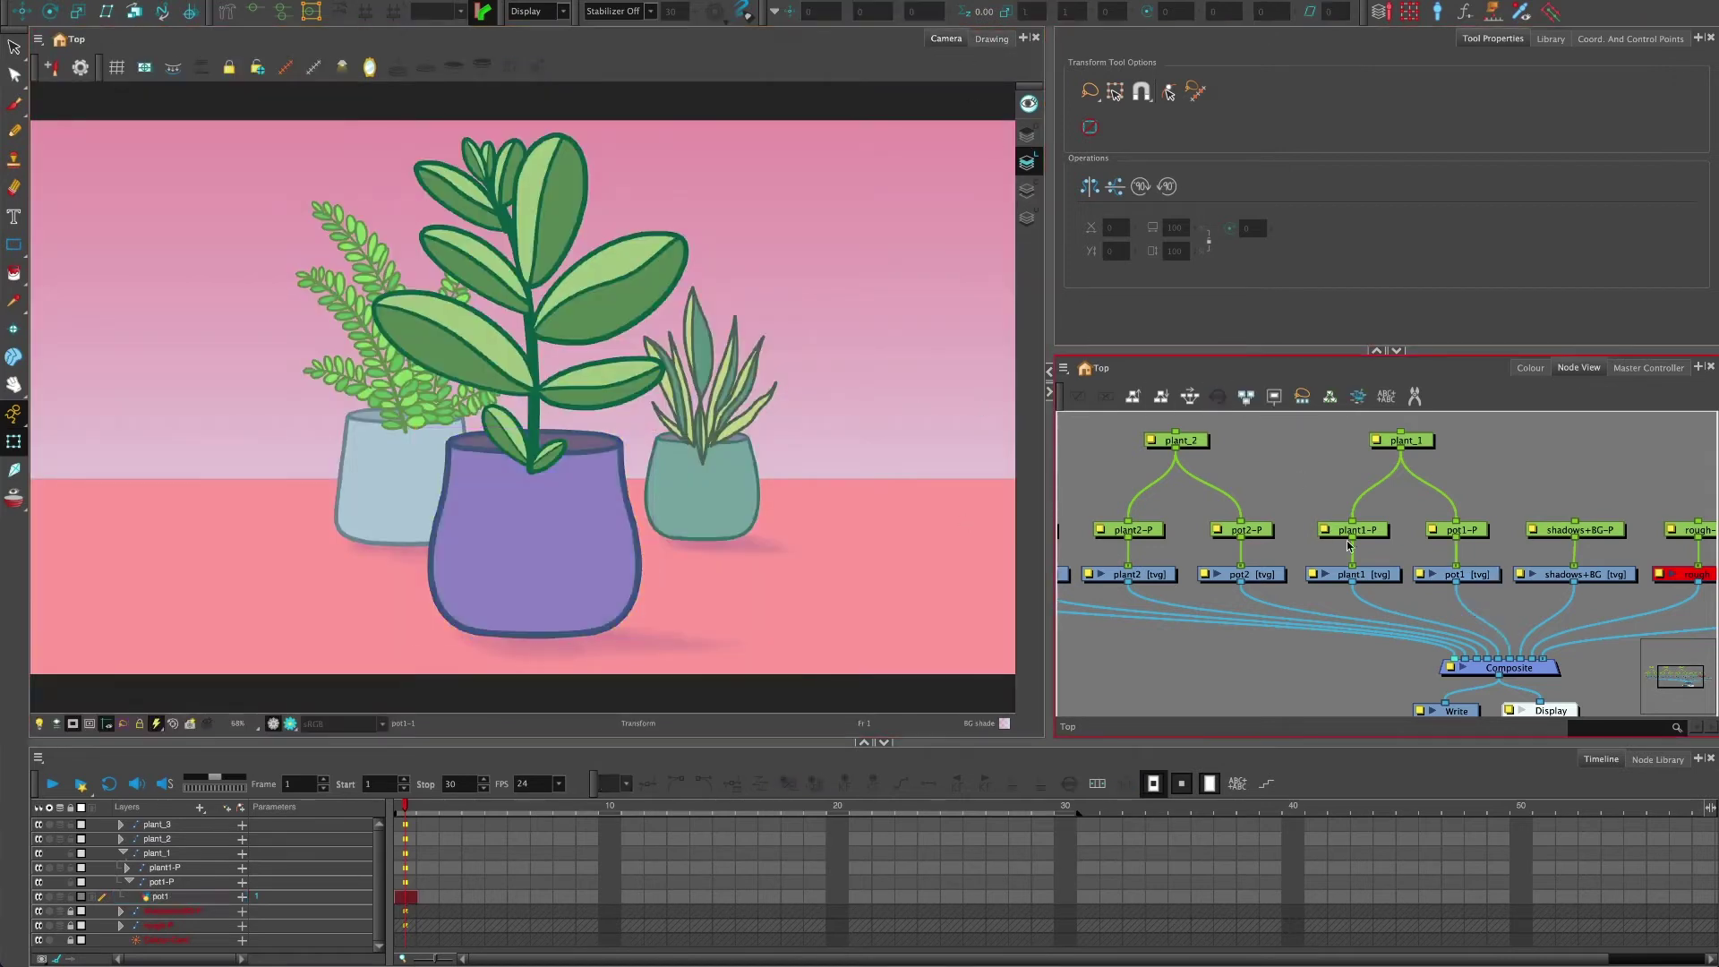
click(1471, 578)
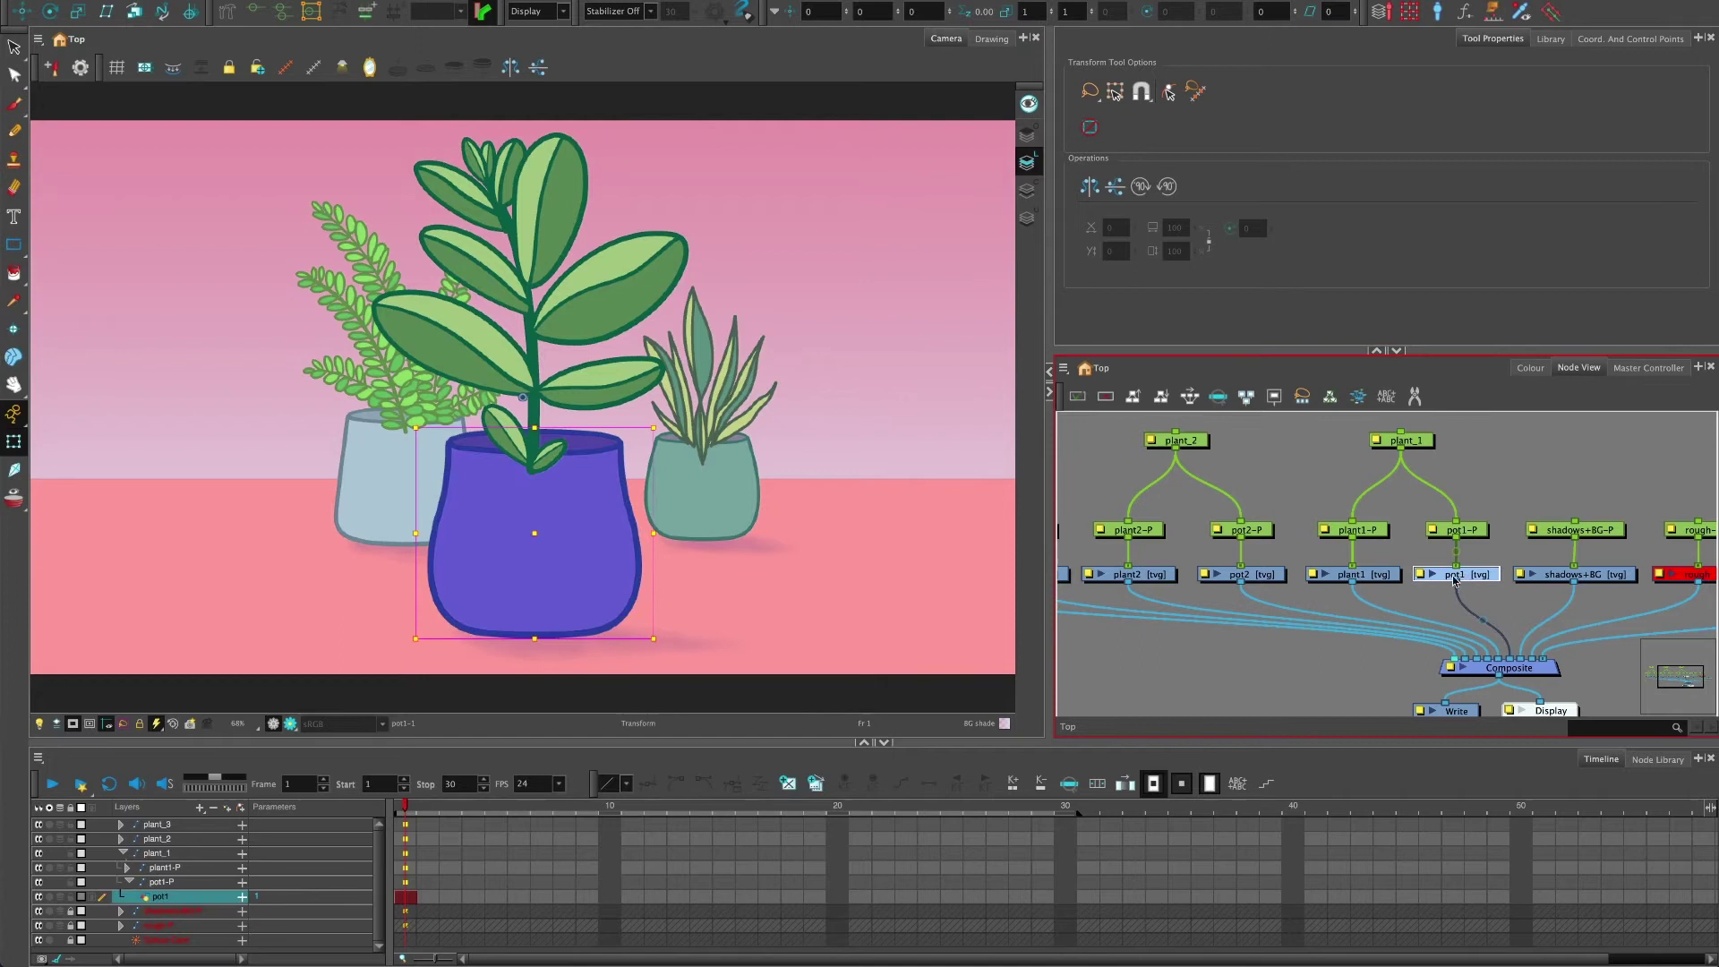
scroll(1452, 590, up, 1)
scroll(1452, 590, up, 2)
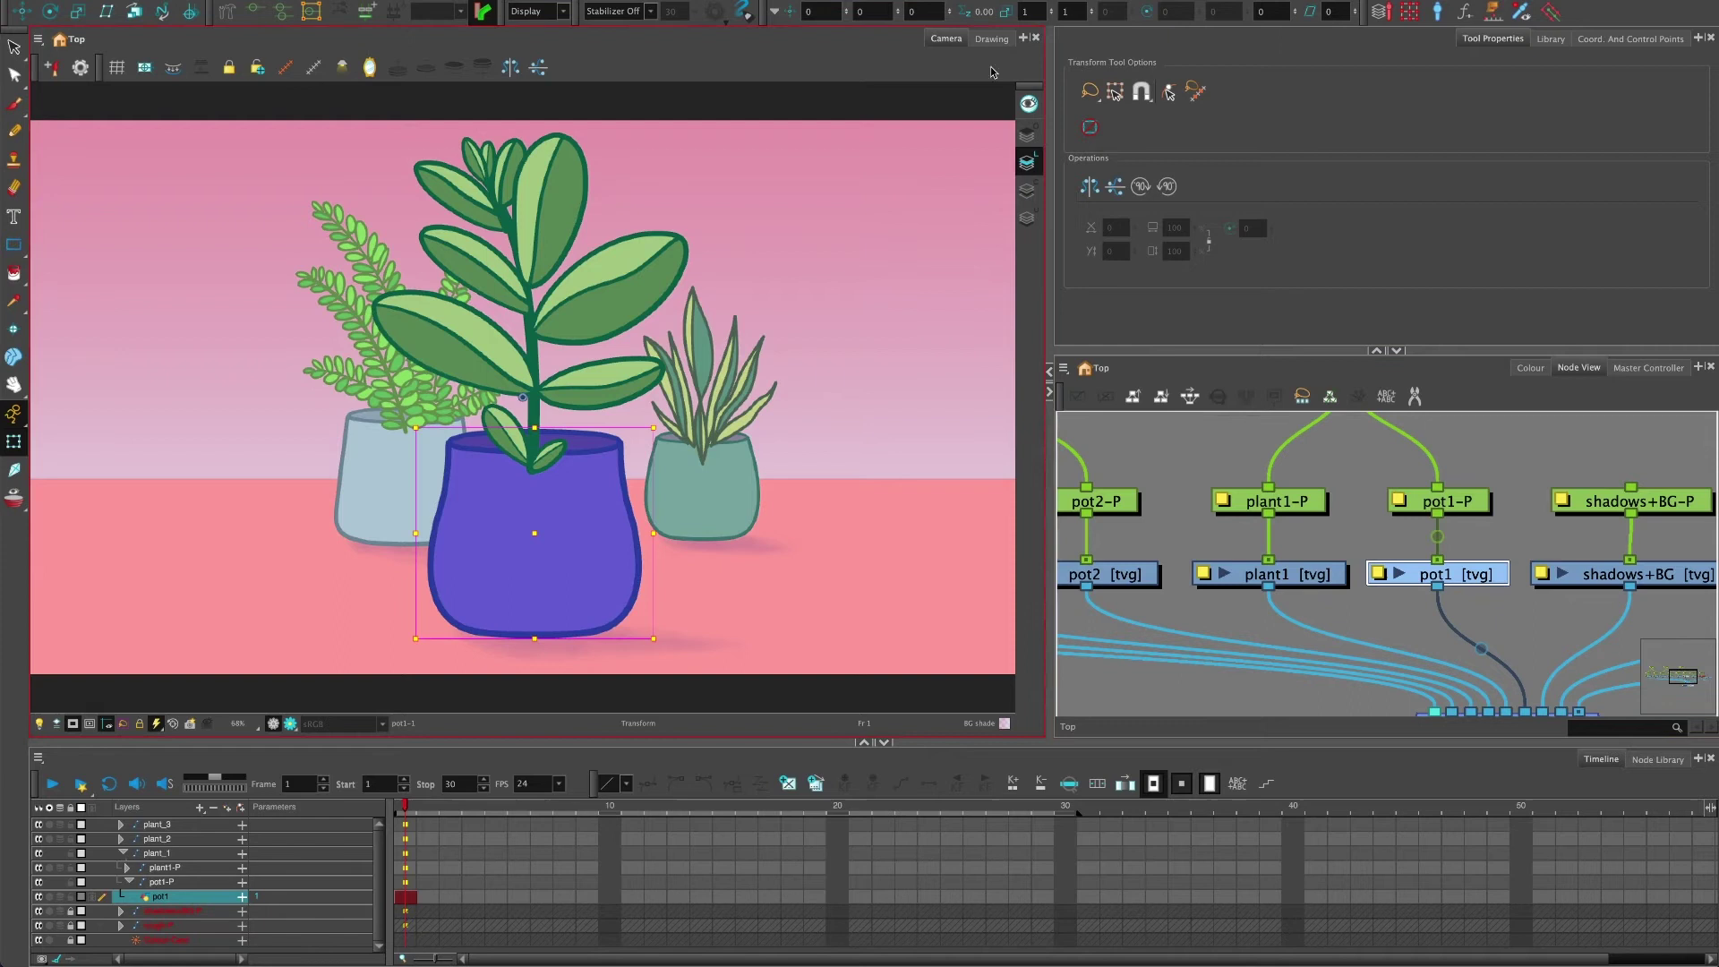
click(991, 38)
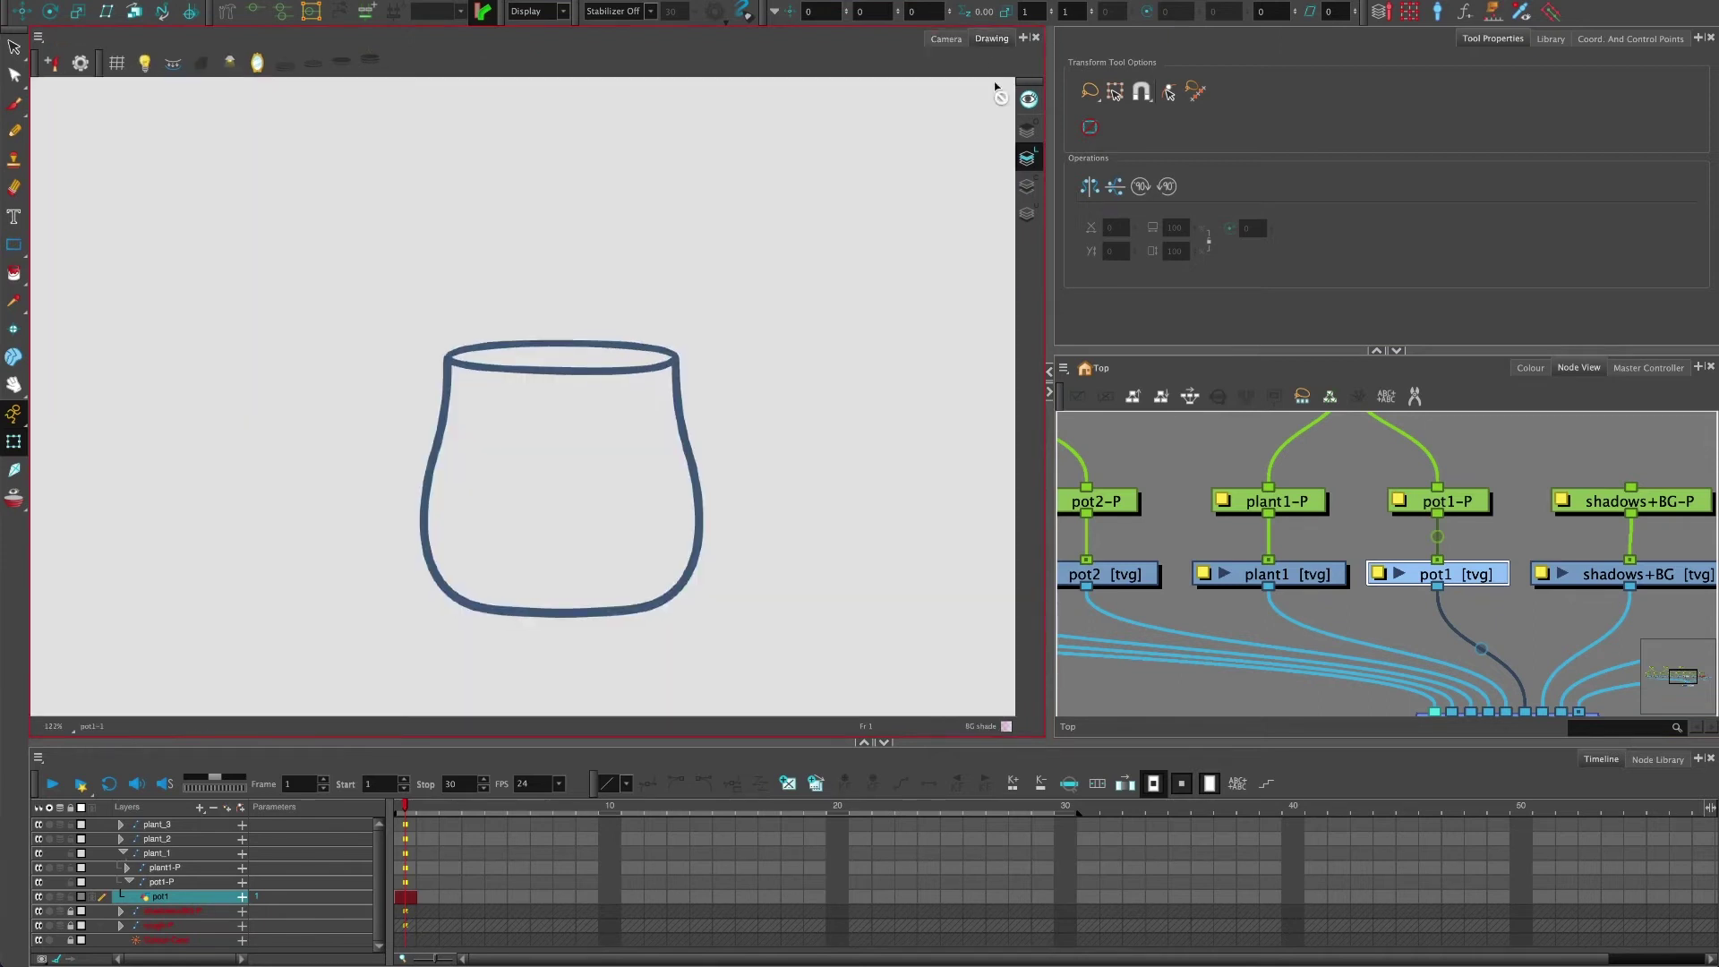
- View pot1's colour, line and overlay art layers in Drawing view, and return to the Camera view
click(1027, 183)
click(1029, 156)
click(1029, 132)
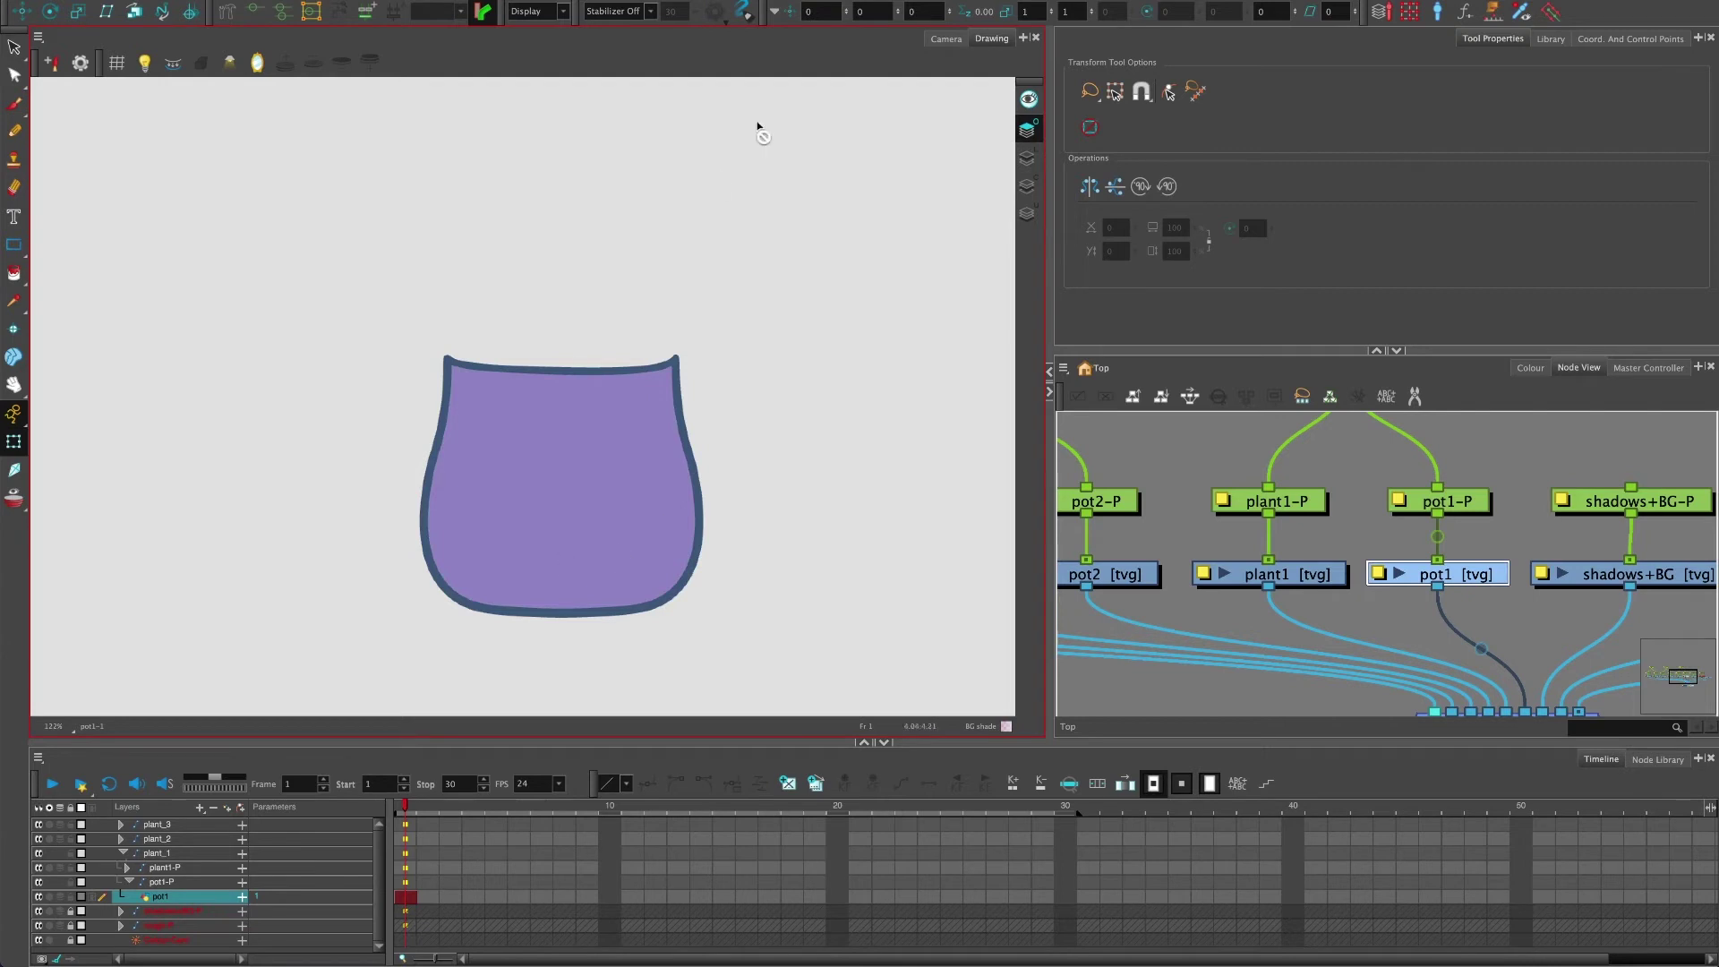
click(945, 38)
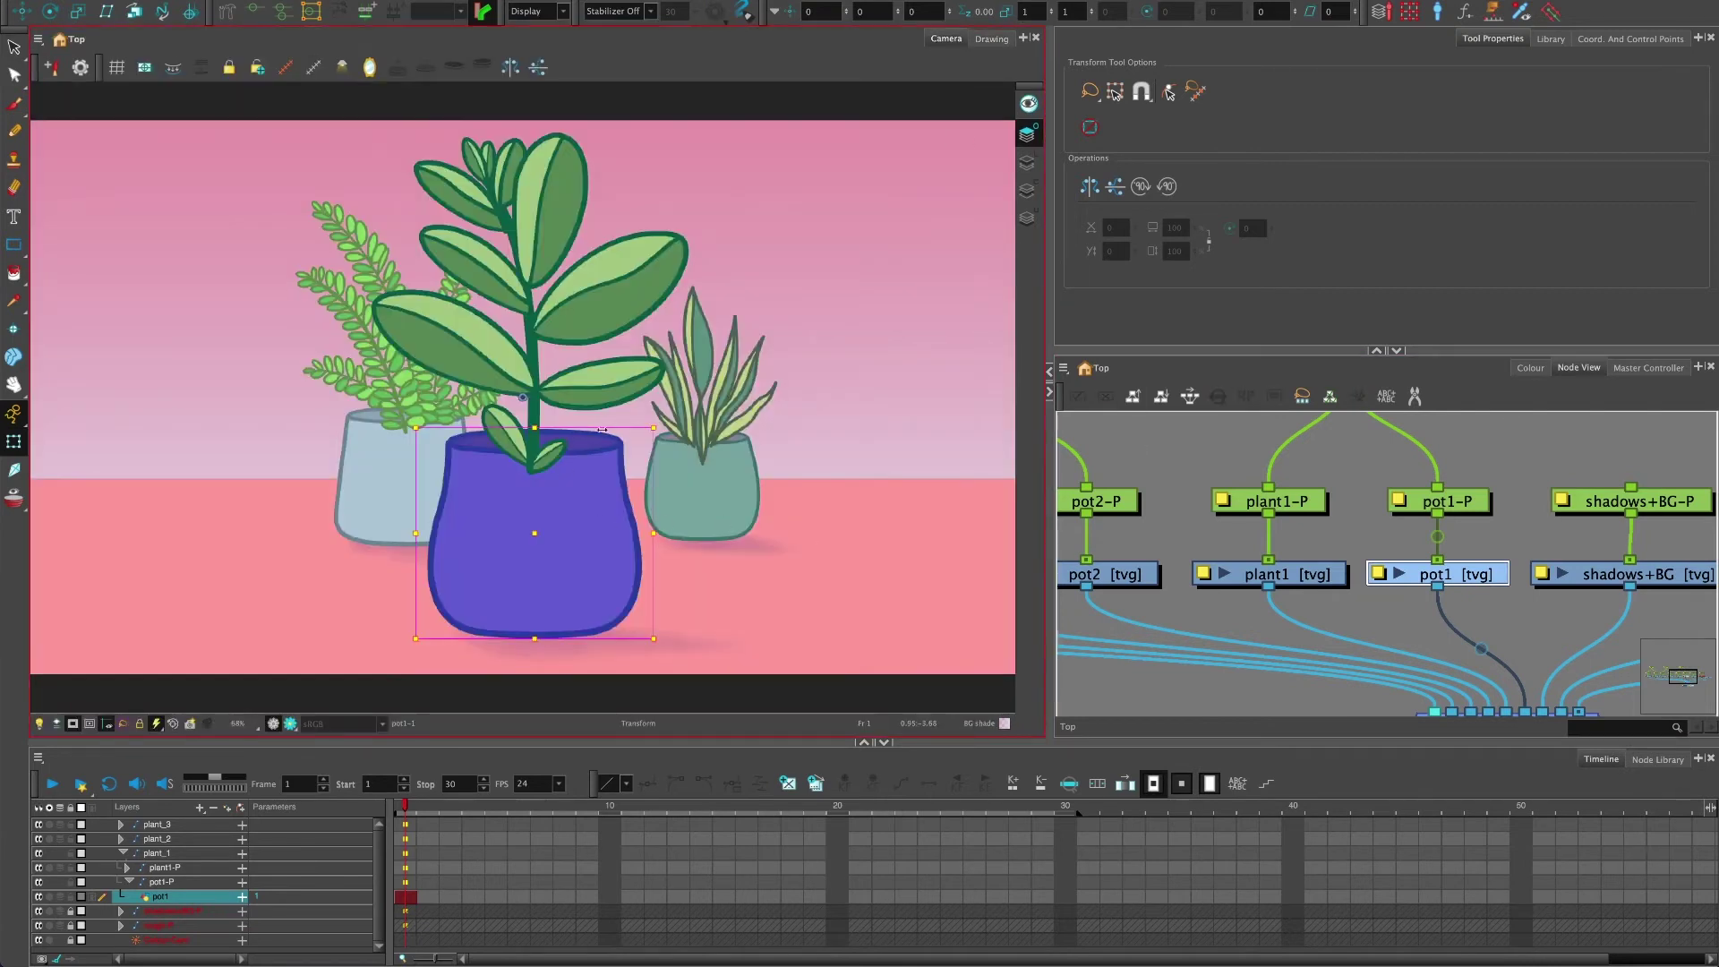
- Add an Overlay-Layer node below the pot1 drawing and connect pot1's output to its input
drag(1280, 591, 1242, 542)
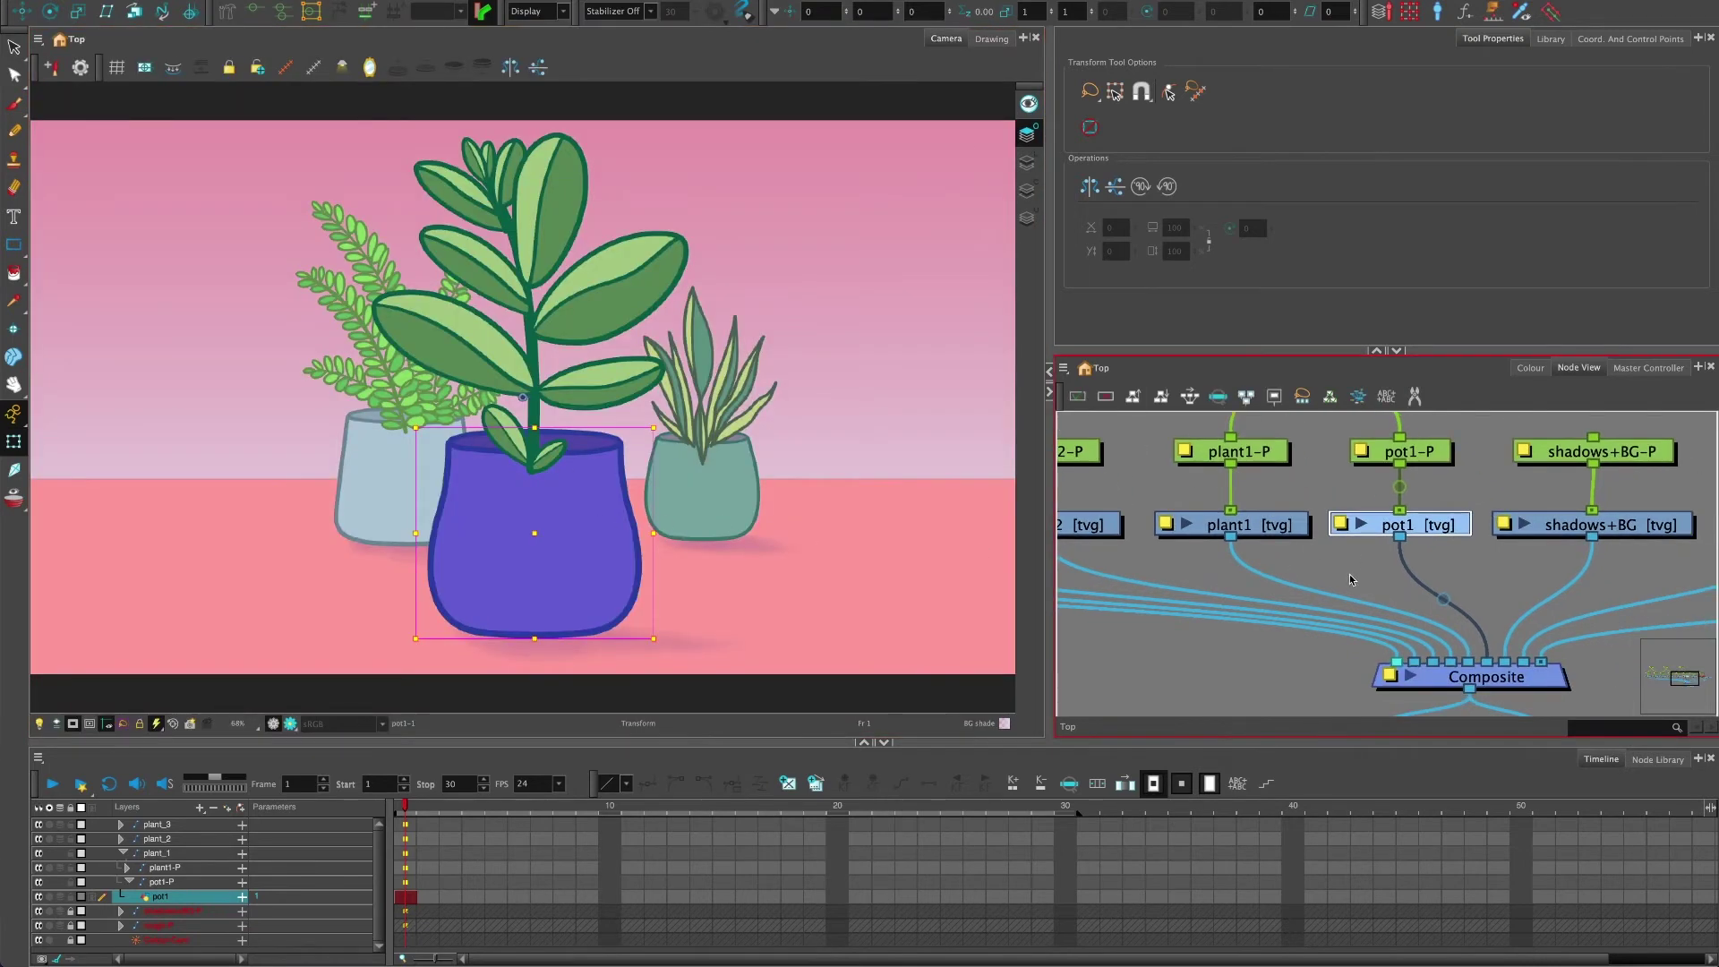
click(1341, 566)
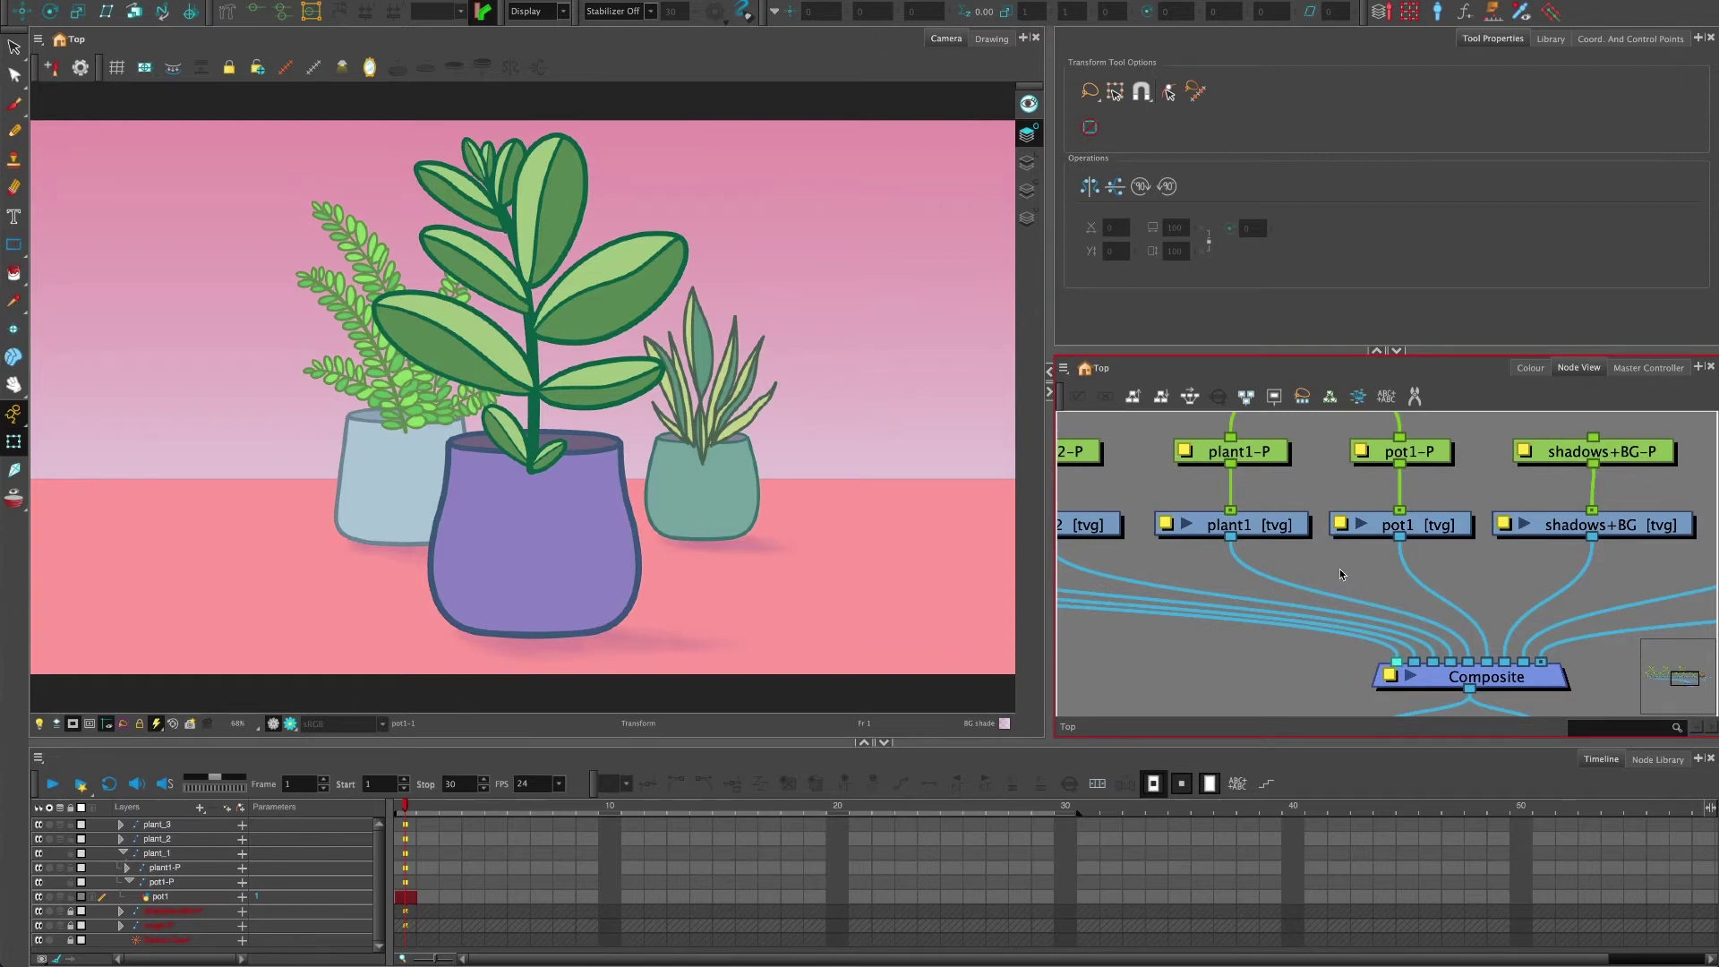
key(Tab)
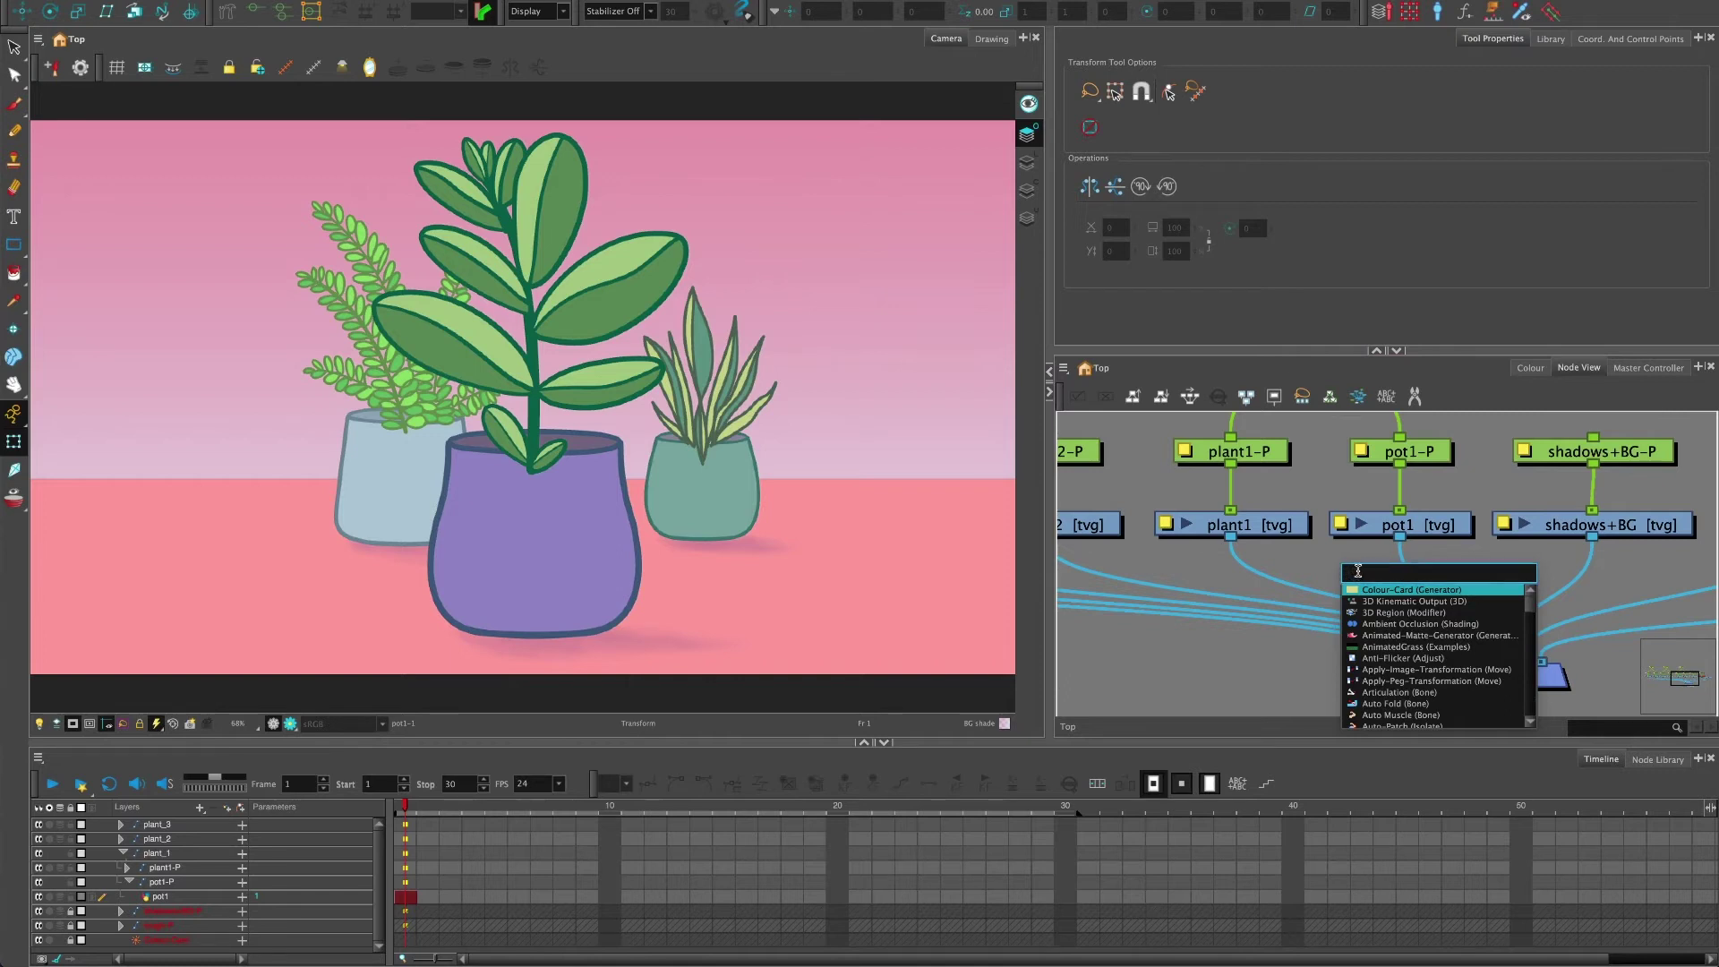
text(over)
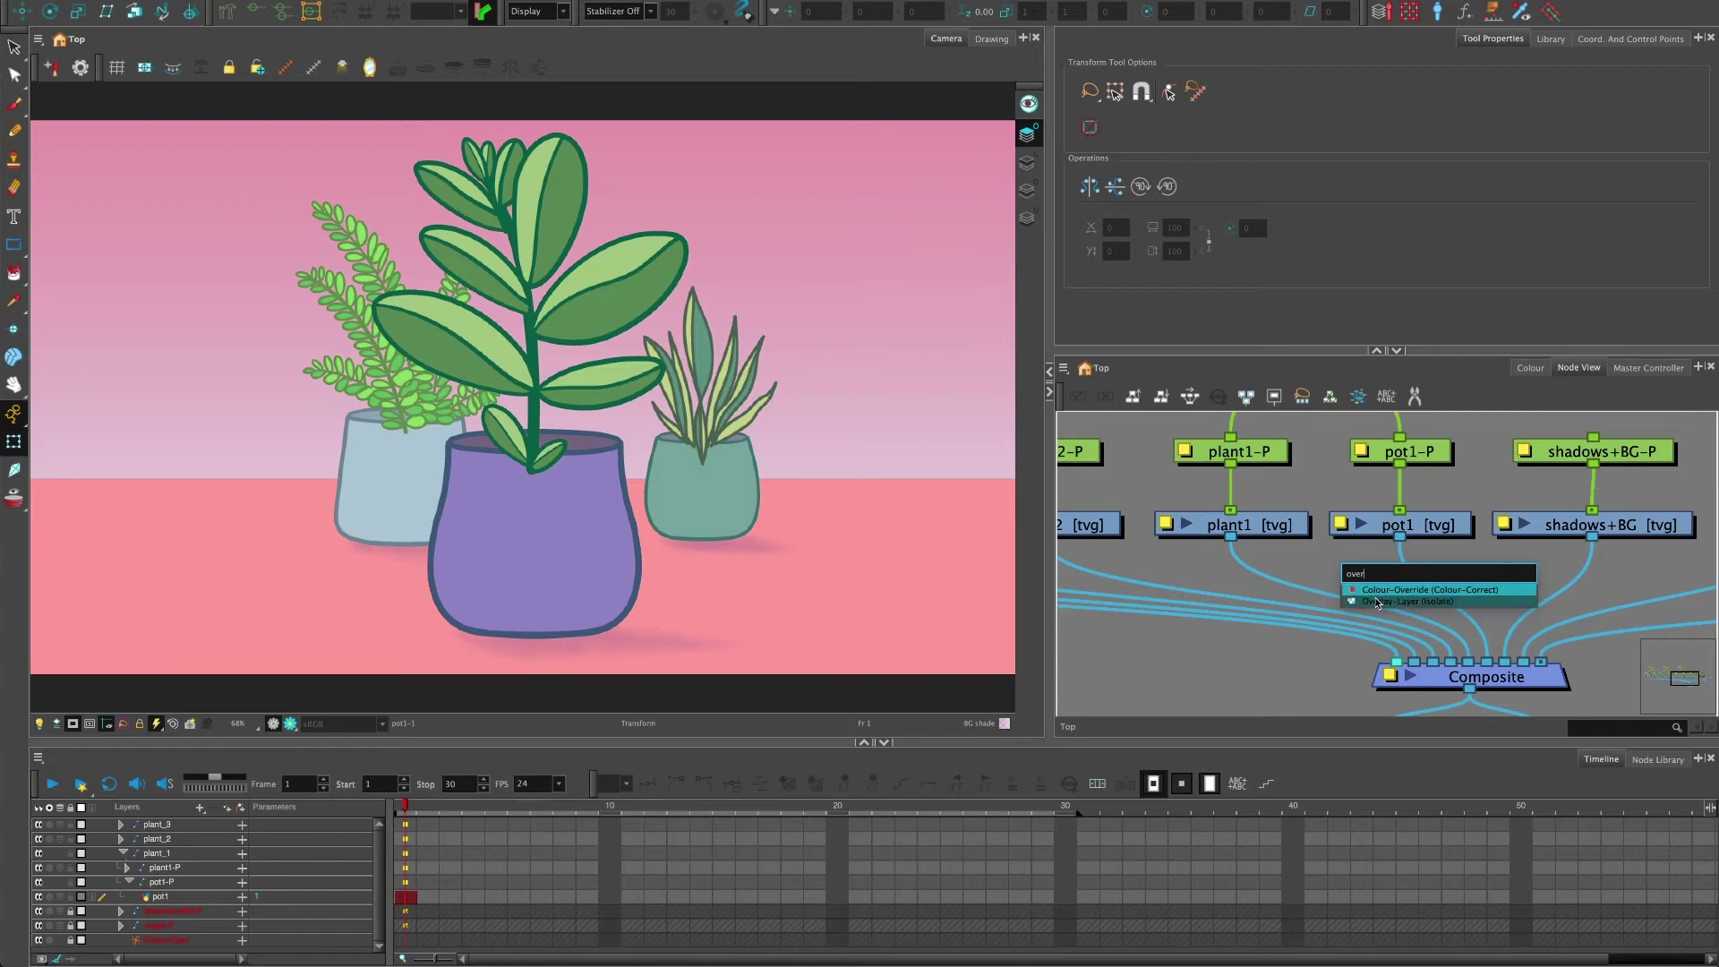
click(1377, 600)
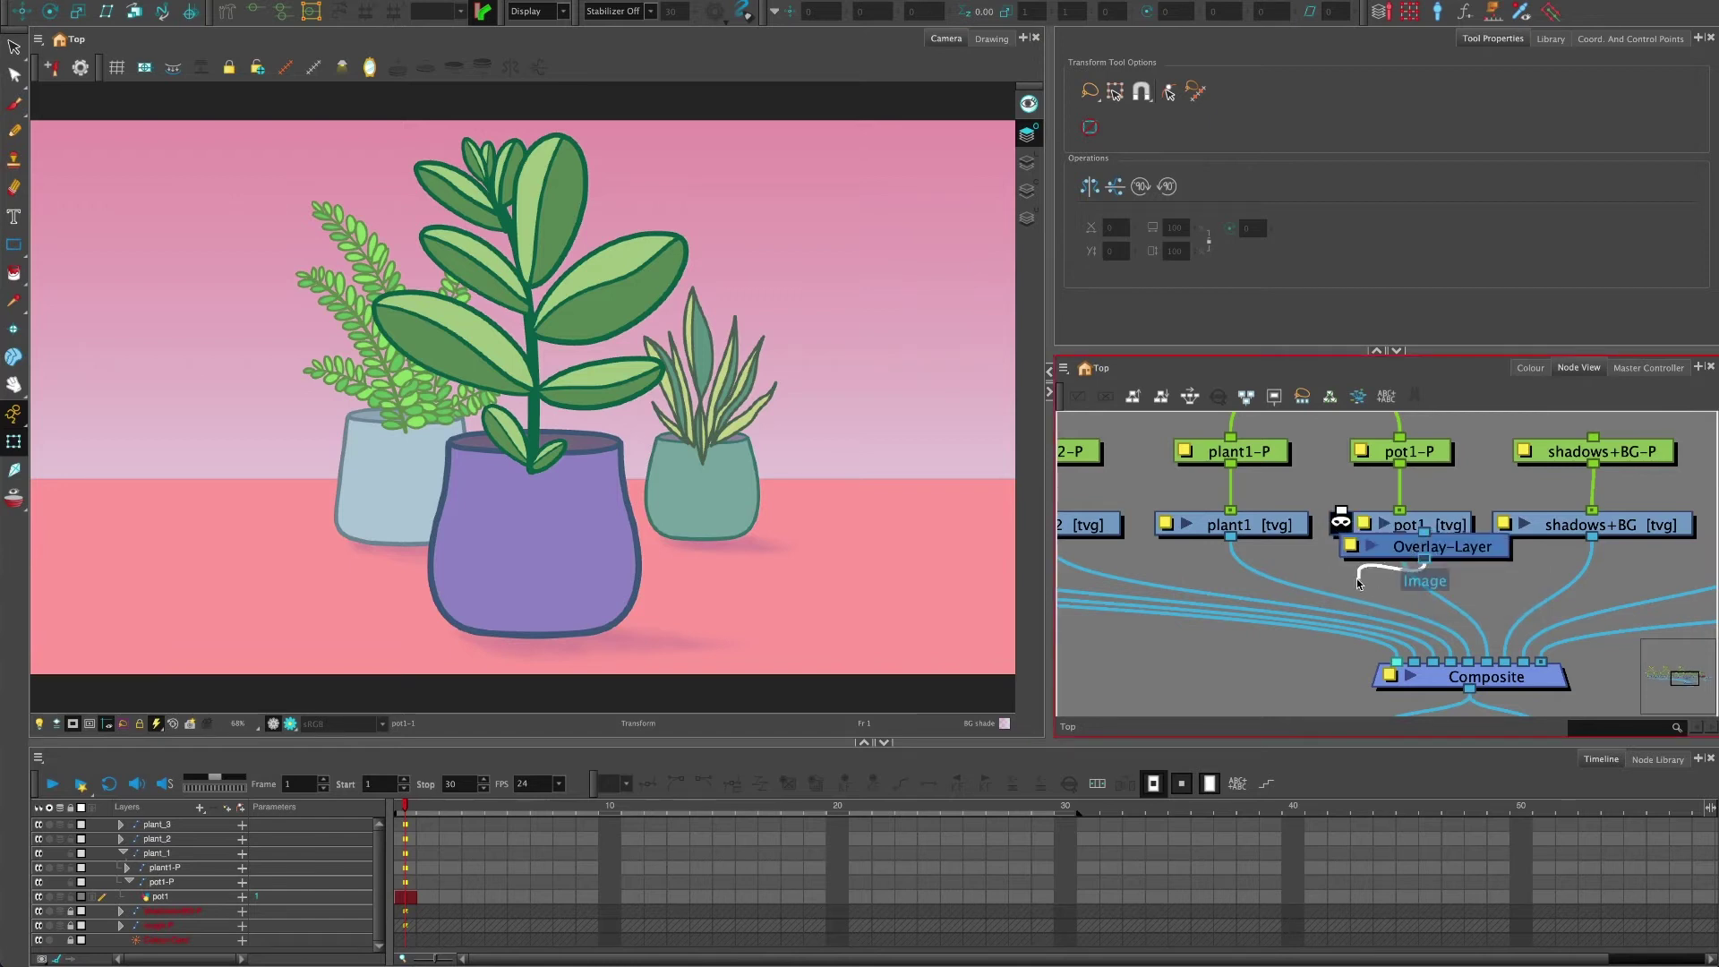
click(1396, 557)
mouse_move(1397, 557)
mouse_down()
mouse_move(1334, 589)
mouse_move(1400, 537)
mouse_up()
drag(1310, 667, 1287, 547)
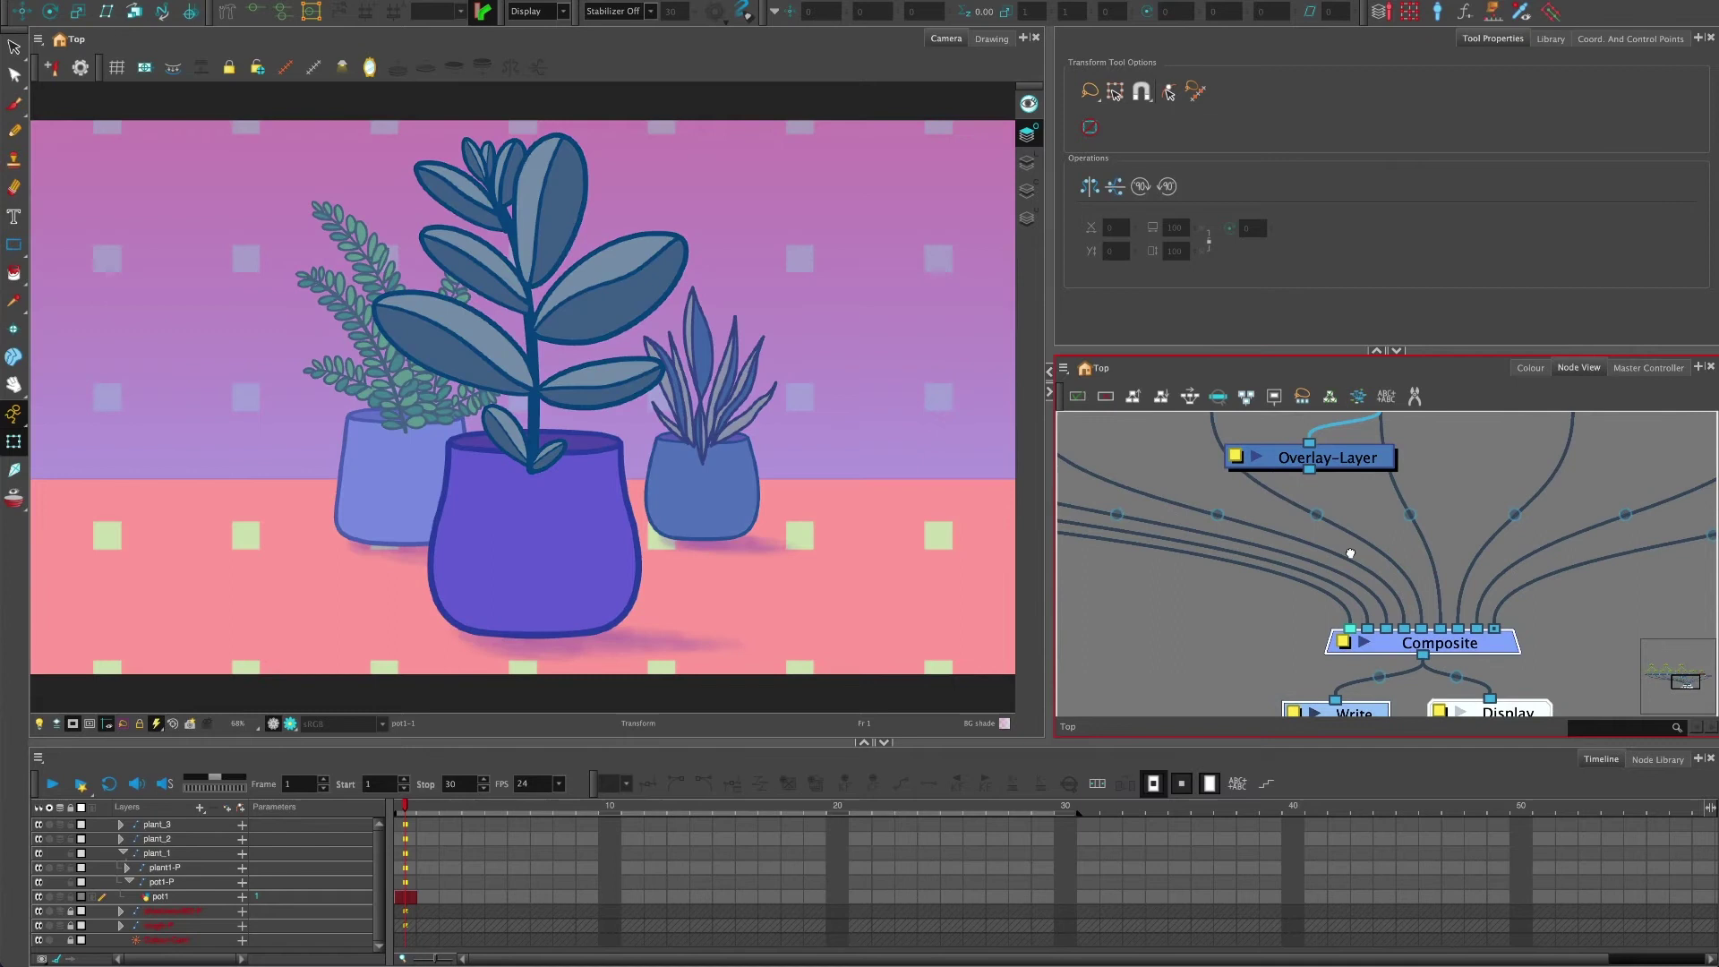
drag(1350, 553, 1358, 656)
click(1363, 600)
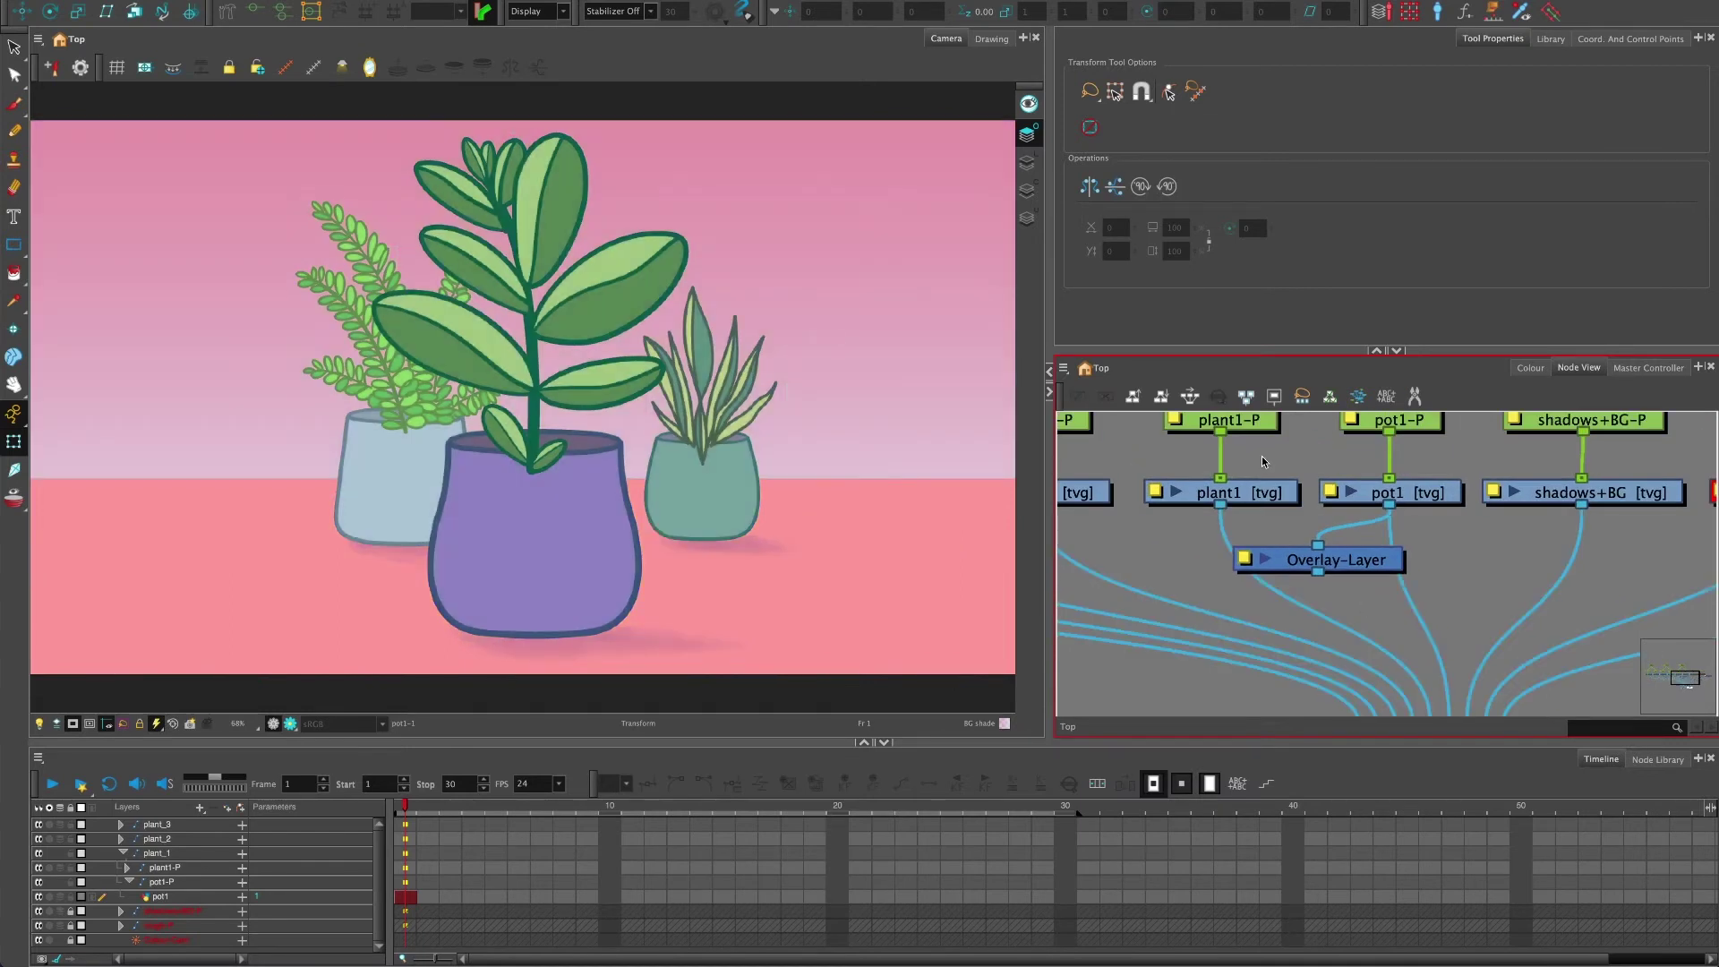
- Check the pot1 and plant1 drawing nodes by selecting them, and reposition the Overlay-Layer node slightly below pot1
click(1353, 493)
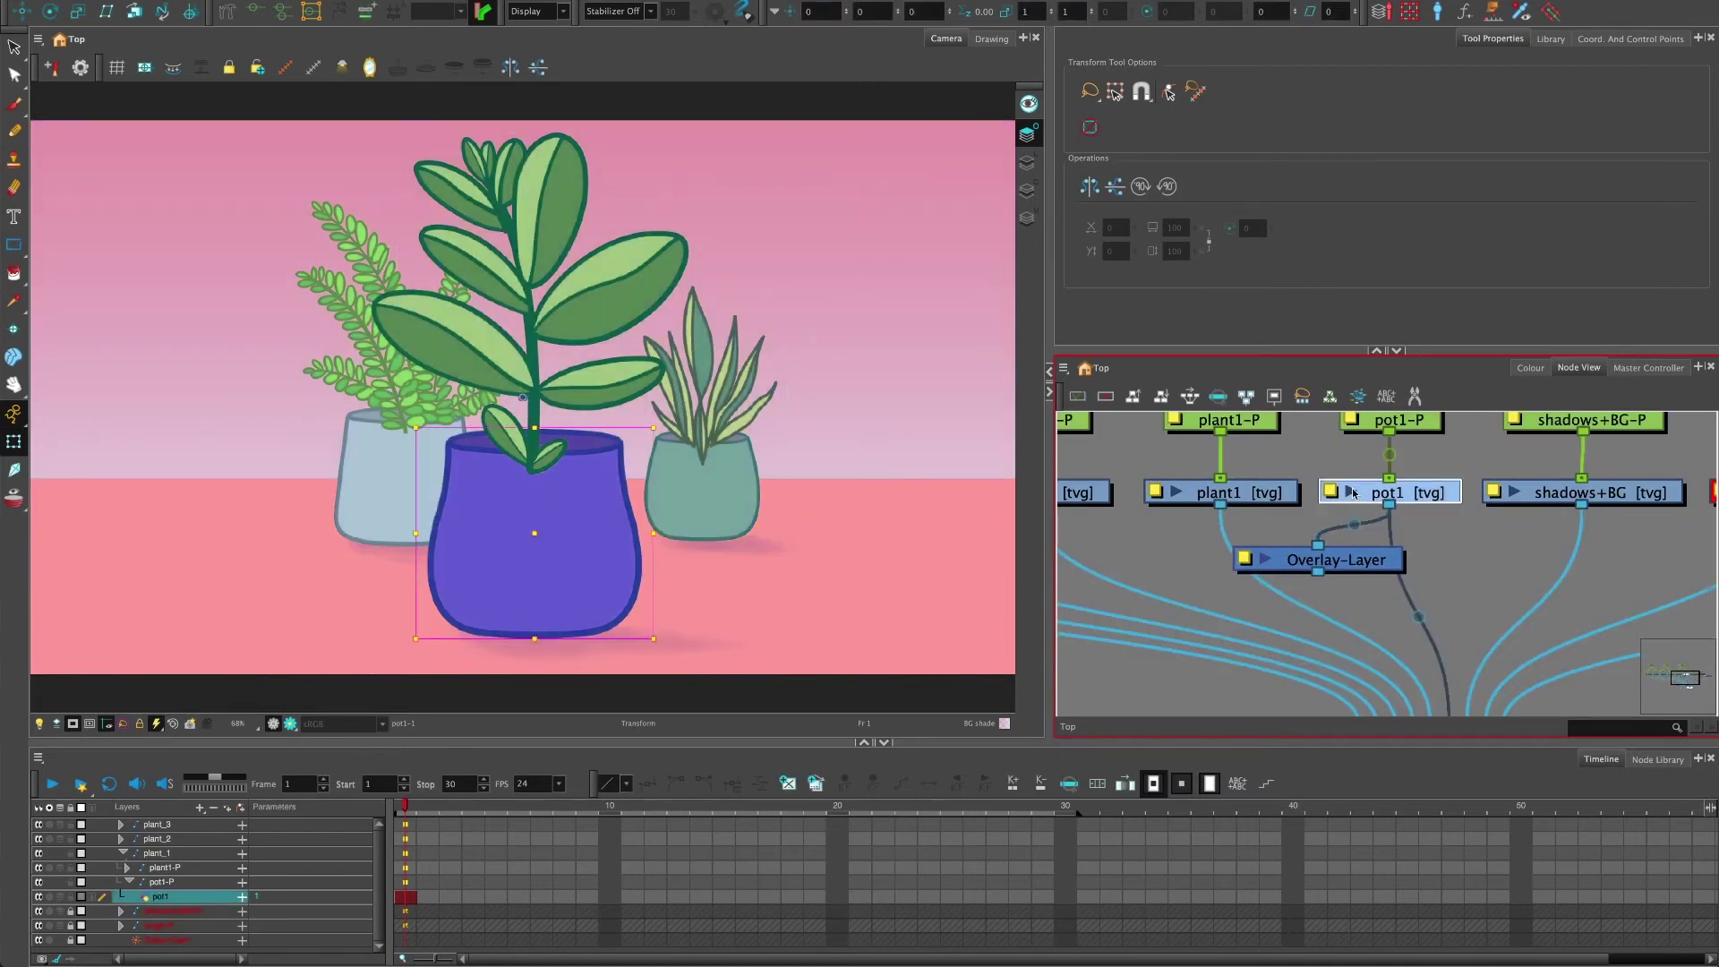
click(1278, 501)
click(1299, 464)
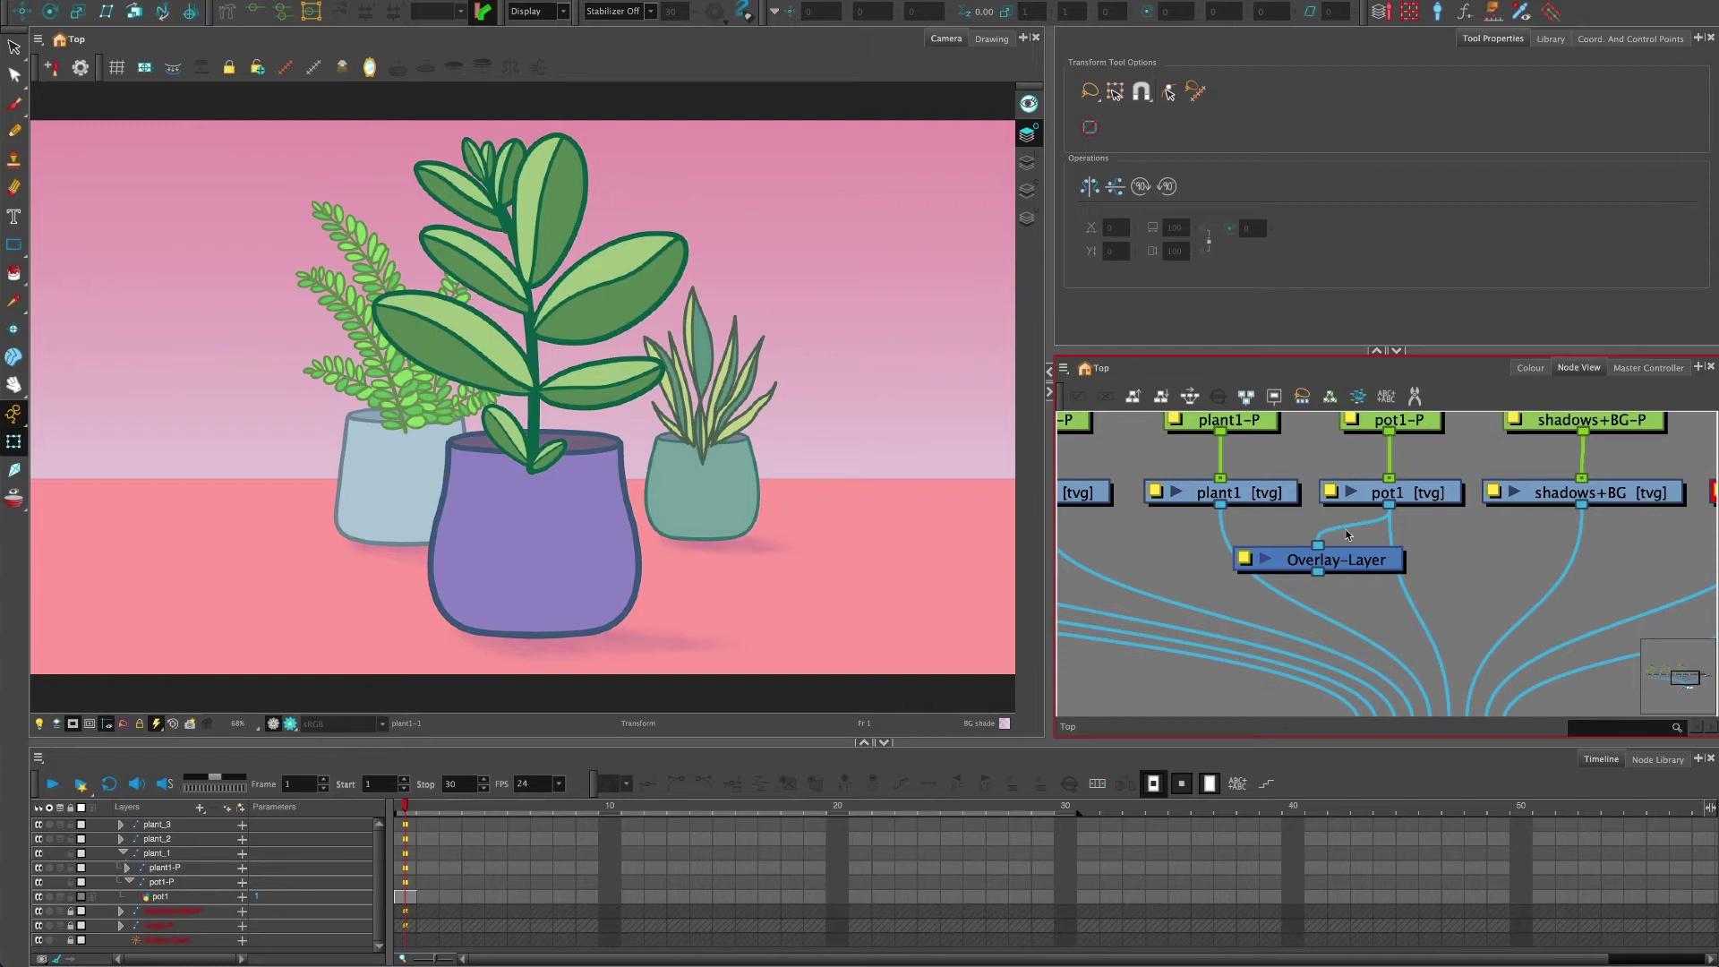
drag(1359, 572, 1349, 575)
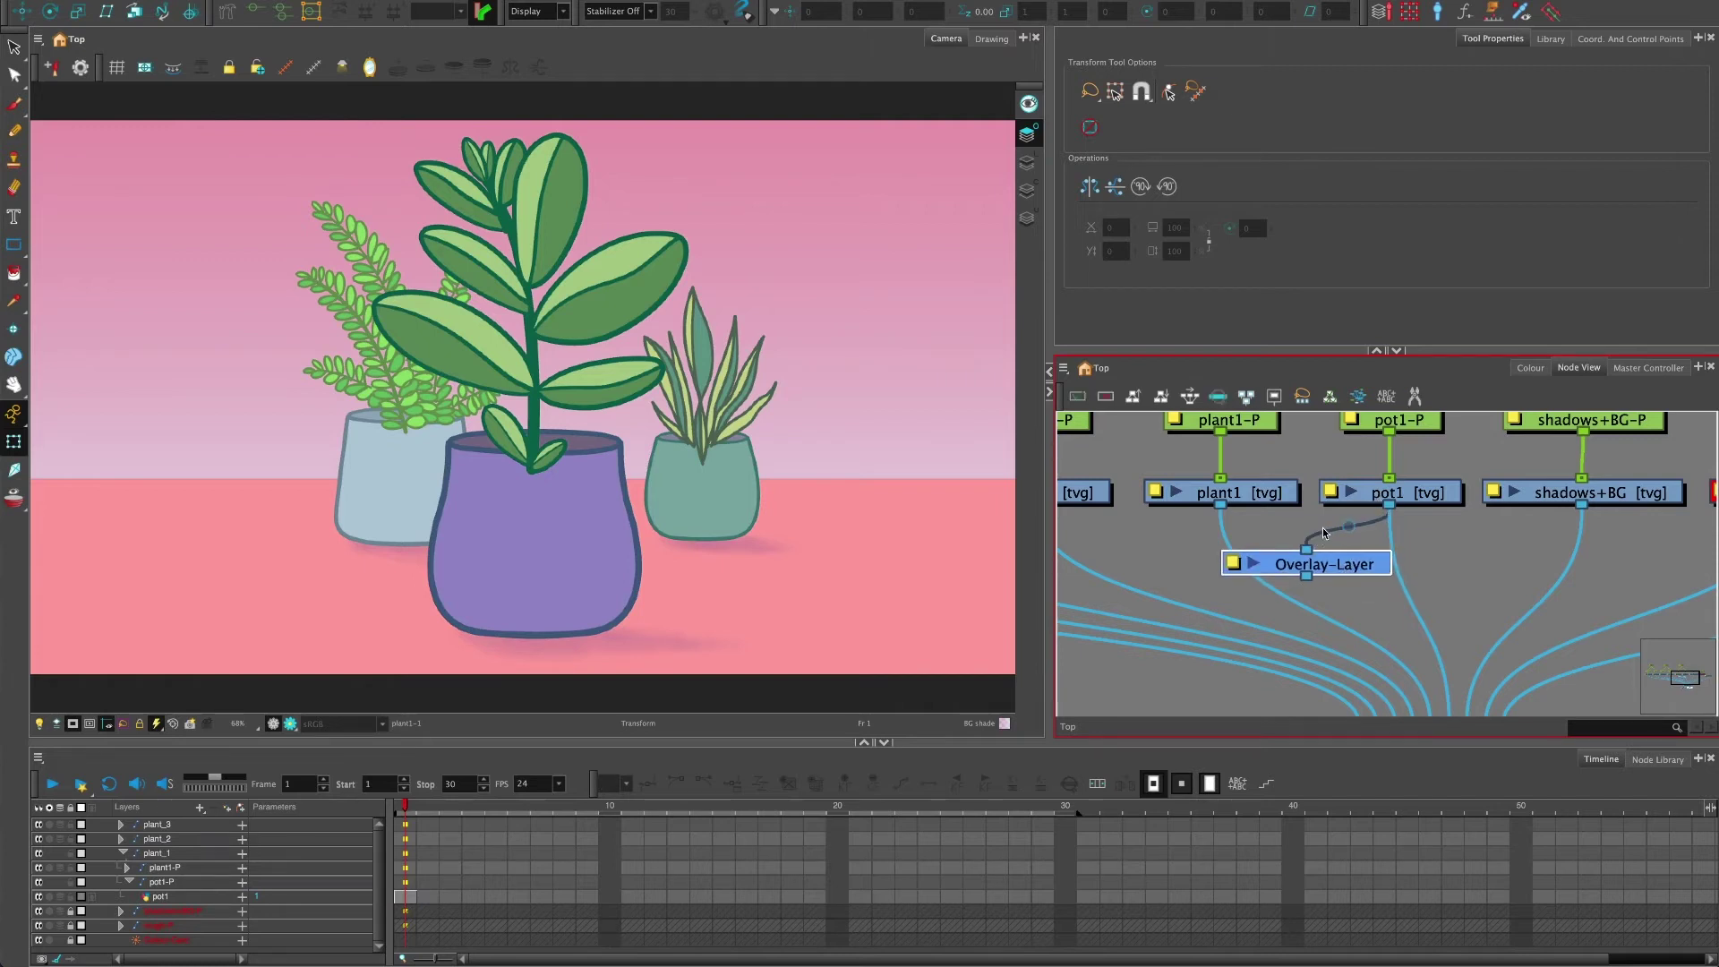
- Connect the Overlay-Layer output to the Composite just in front of plant1's connection, and tidy the node's position
click(1378, 494)
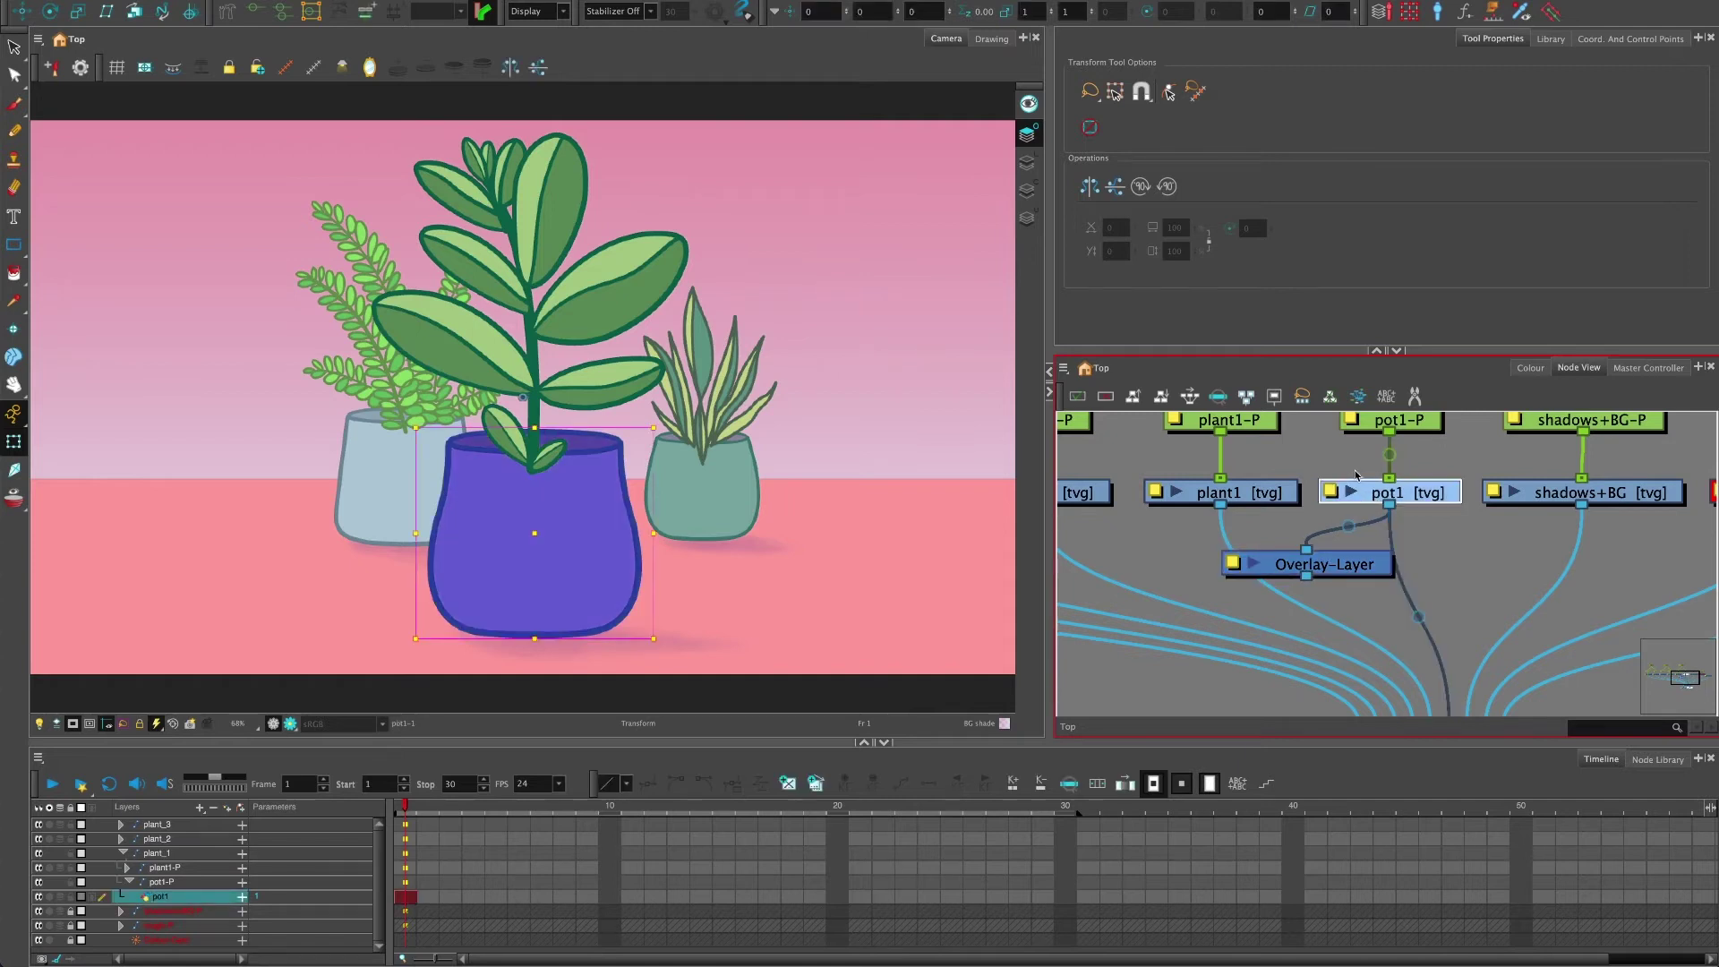
drag(1332, 595, 1406, 633)
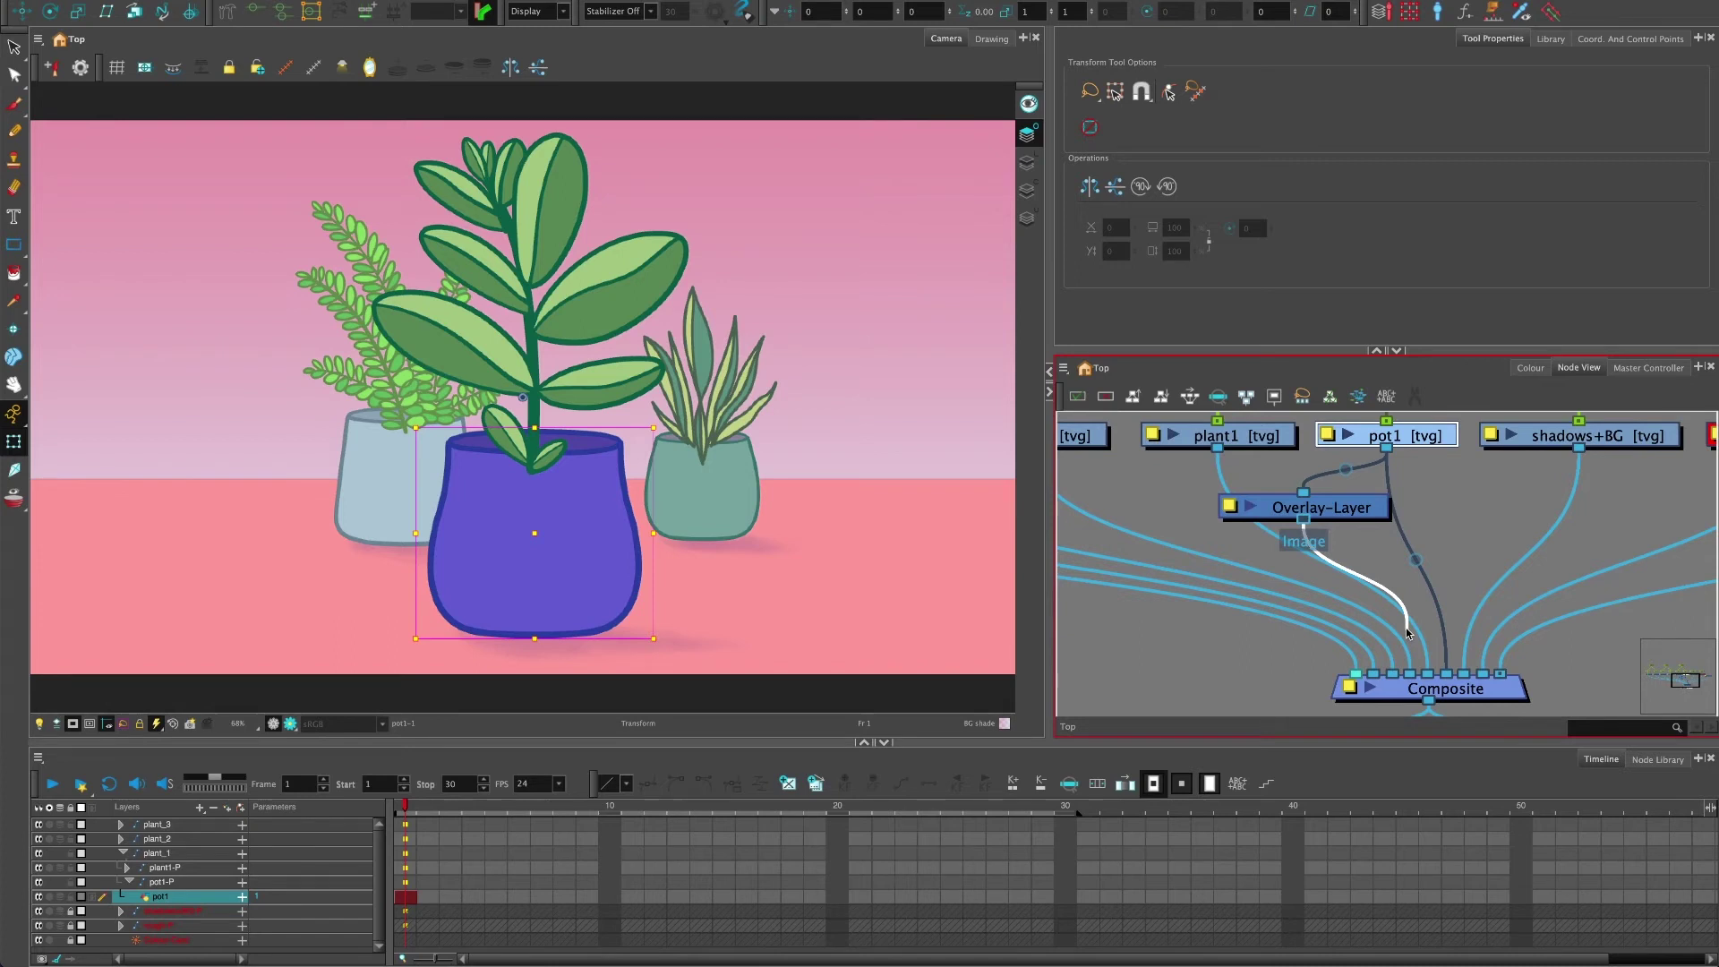
drag(1407, 633, 1408, 669)
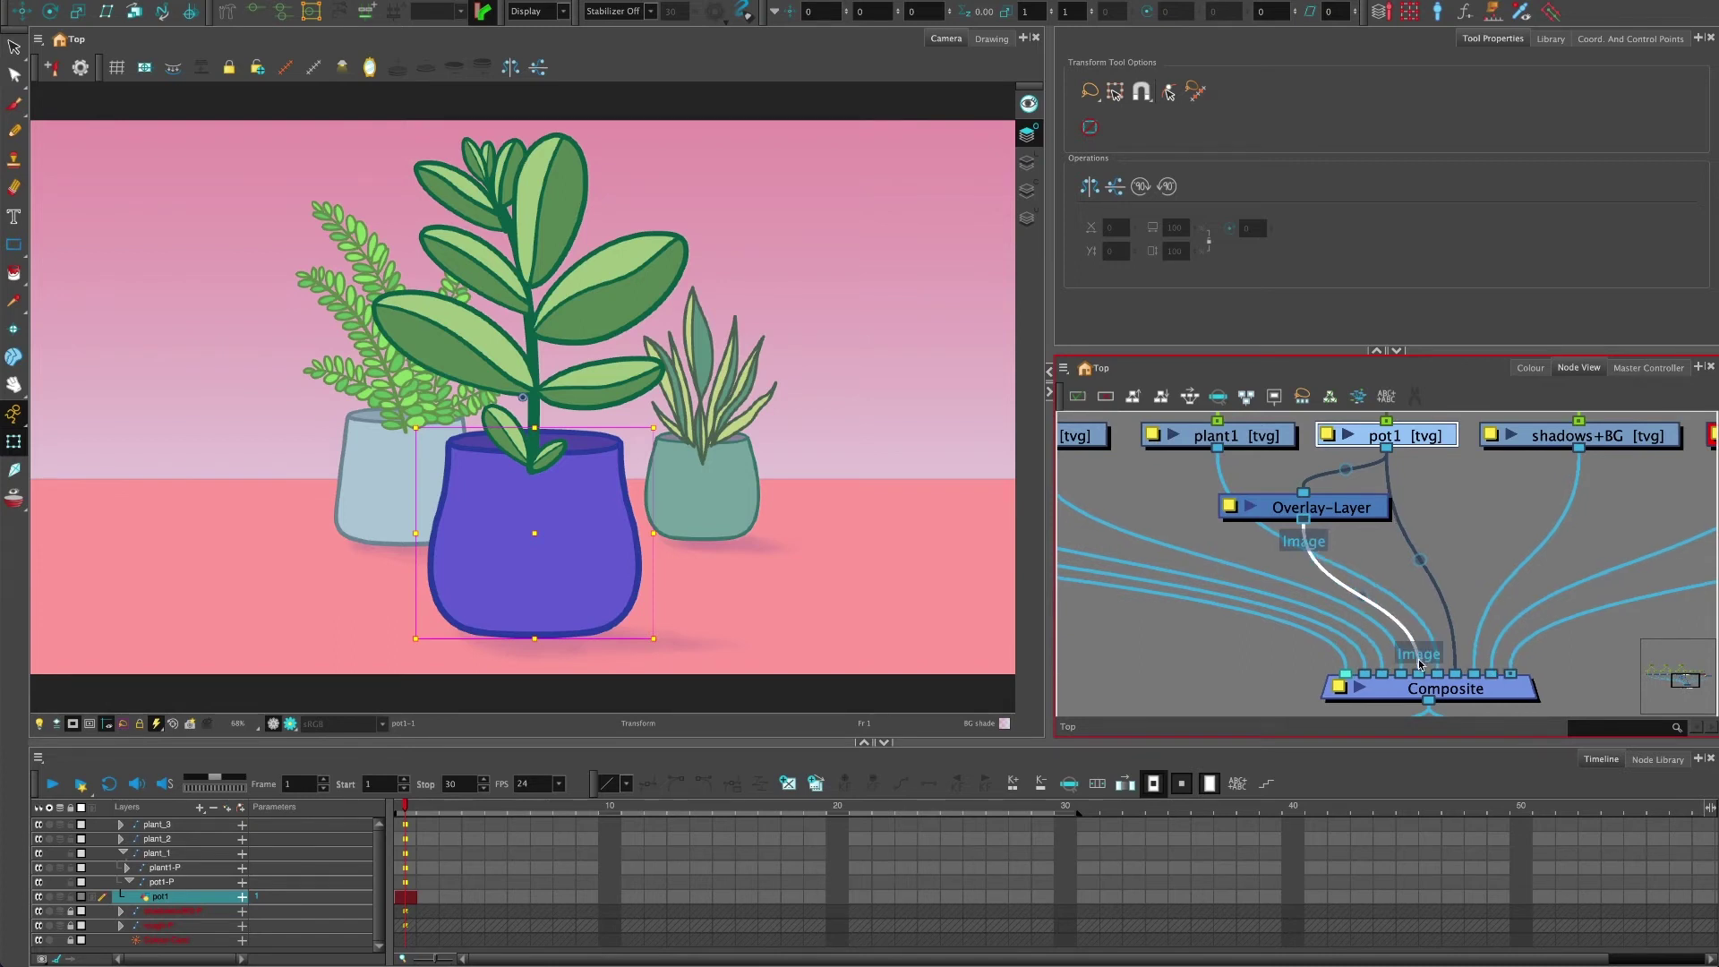
click(1276, 663)
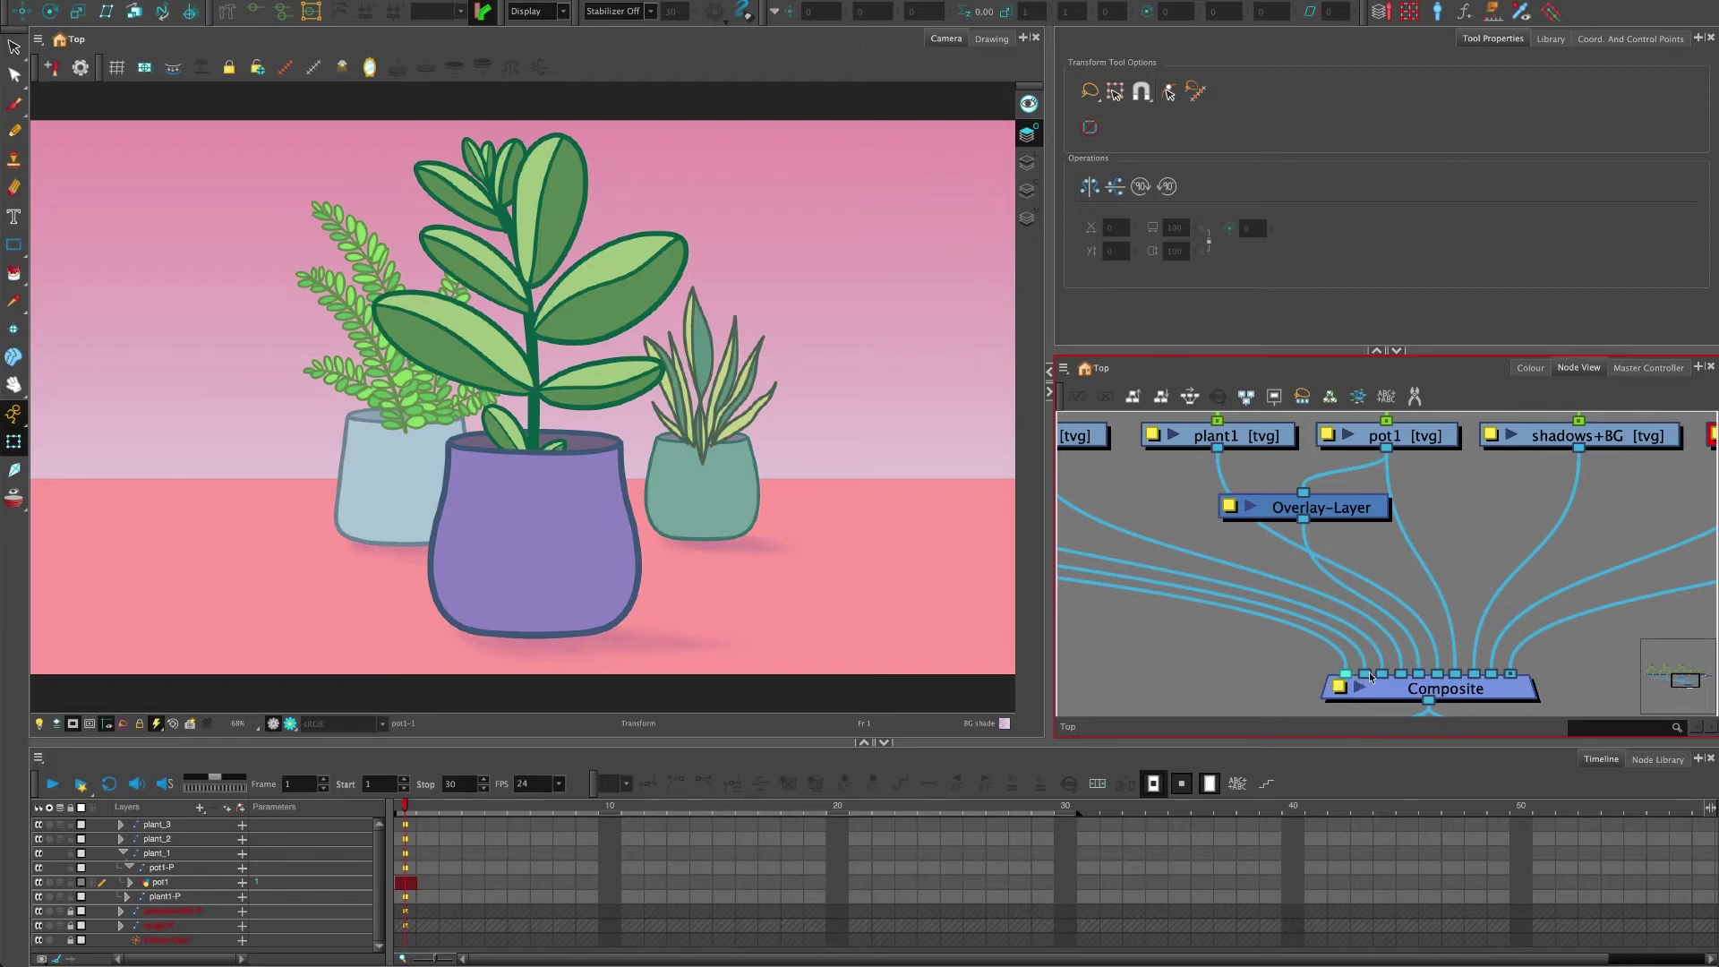
click(1353, 512)
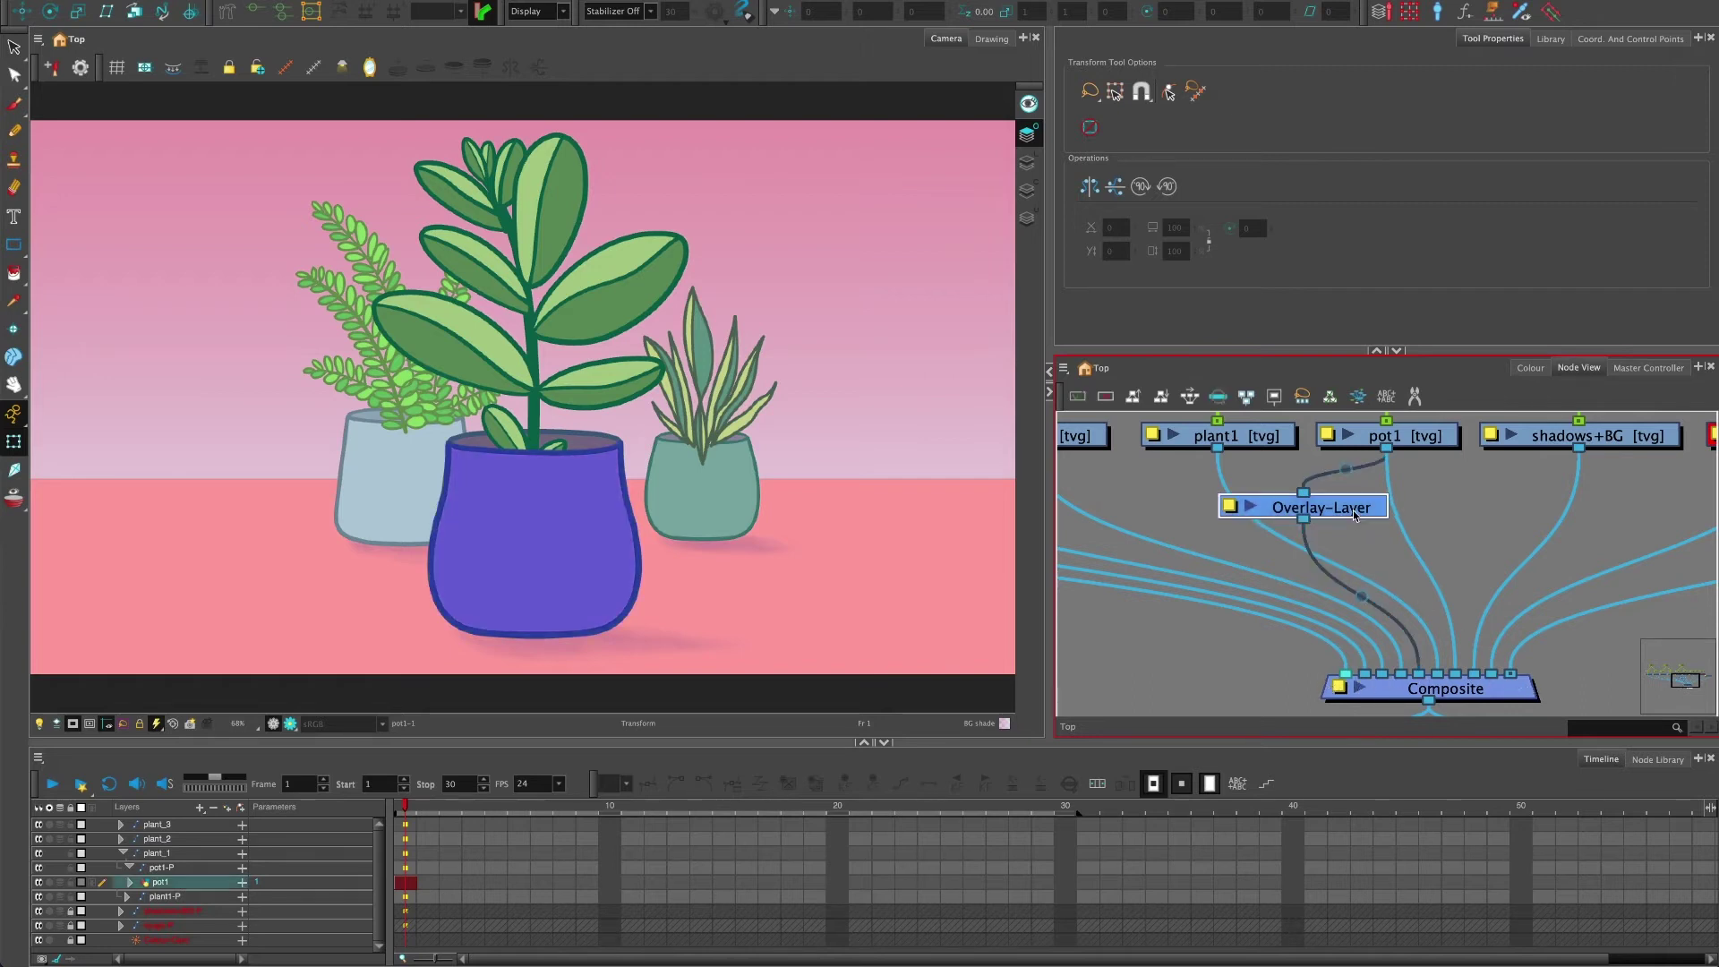
drag(1353, 514, 1344, 521)
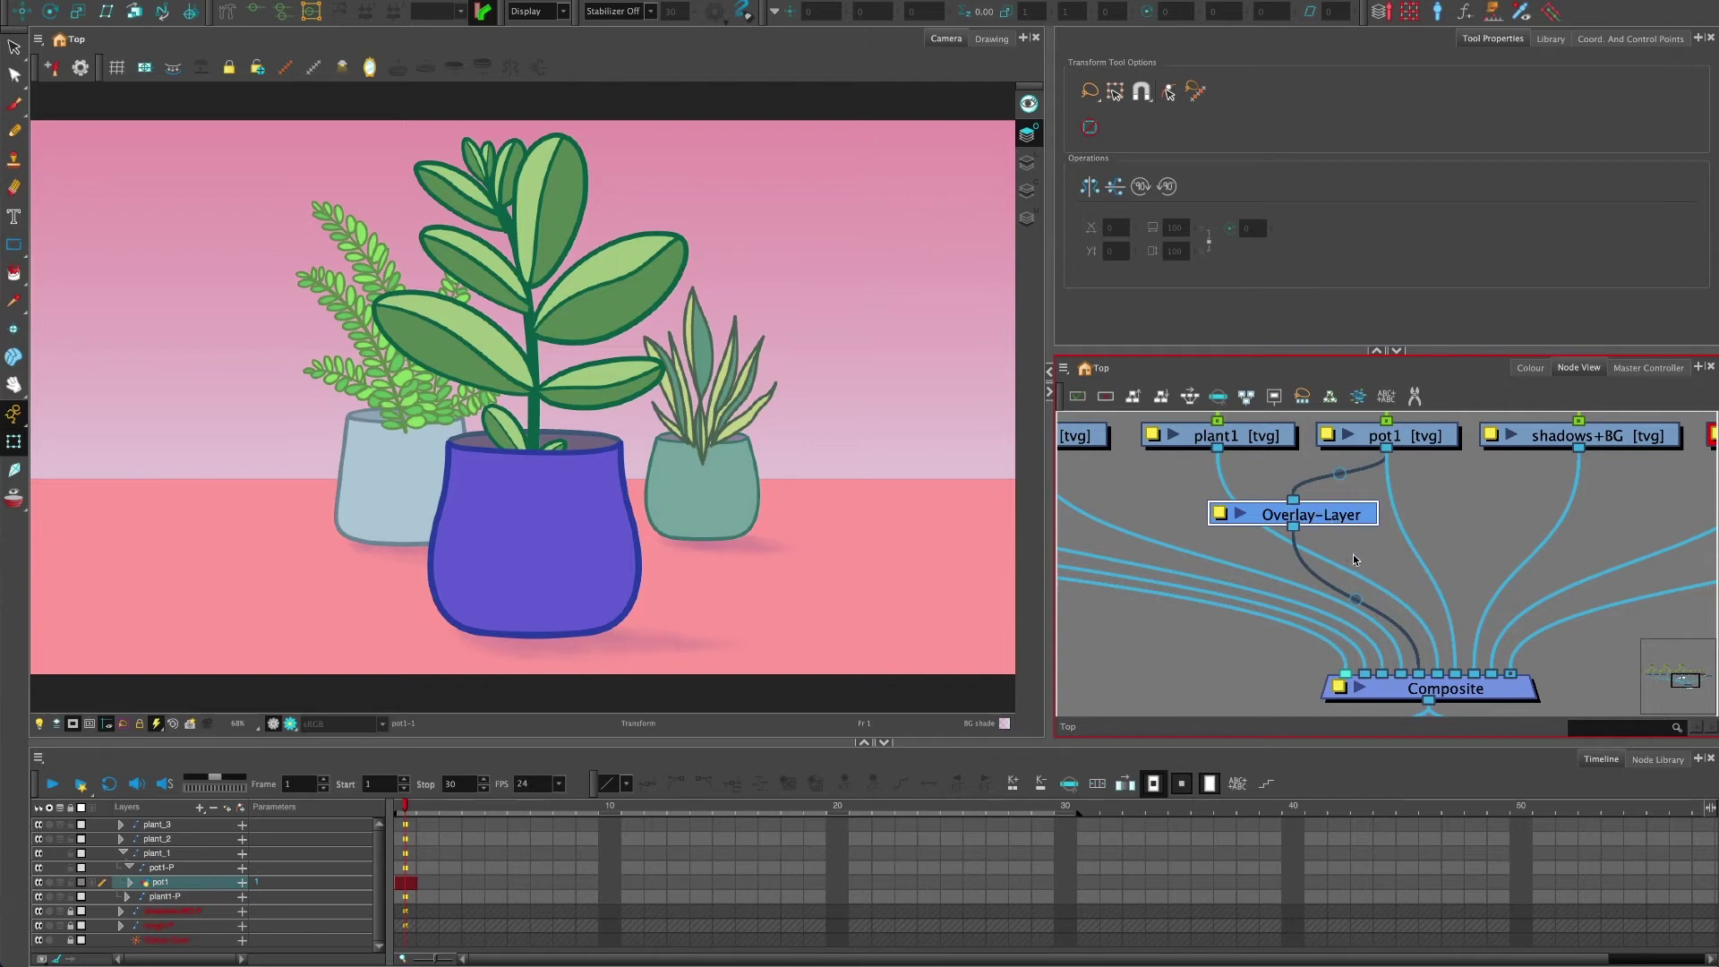
- Add a second Overlay-Layer node from the node search while the first one is selected
key(Tab)
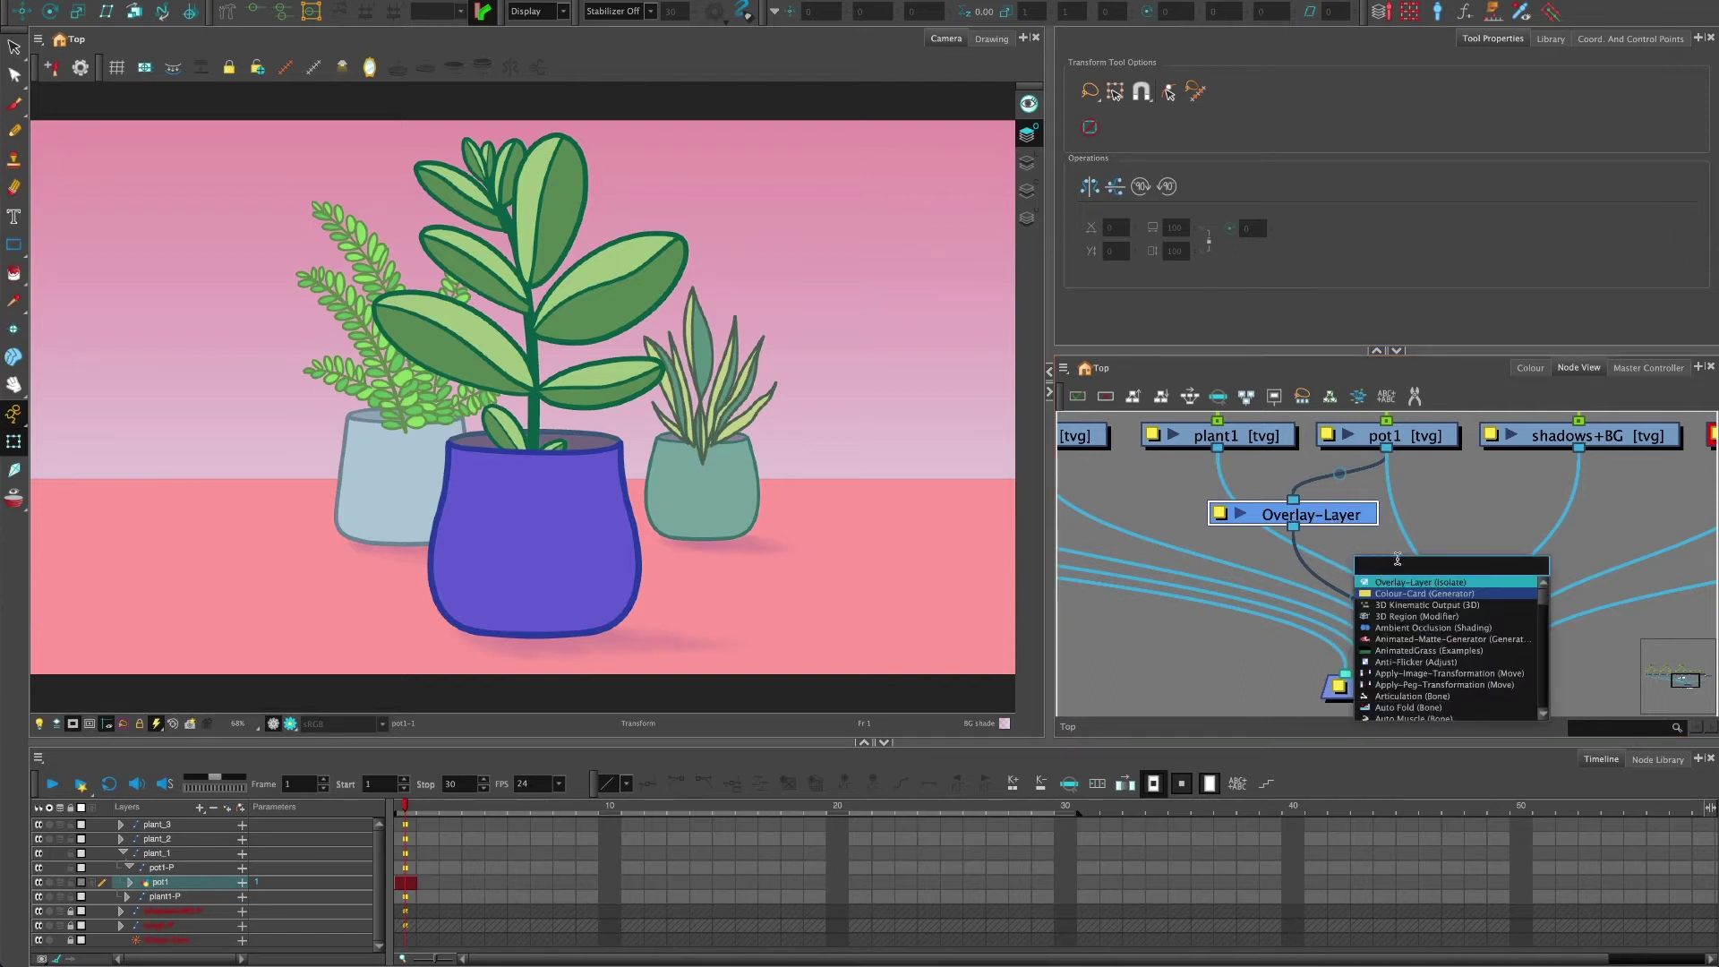
key(Escape)
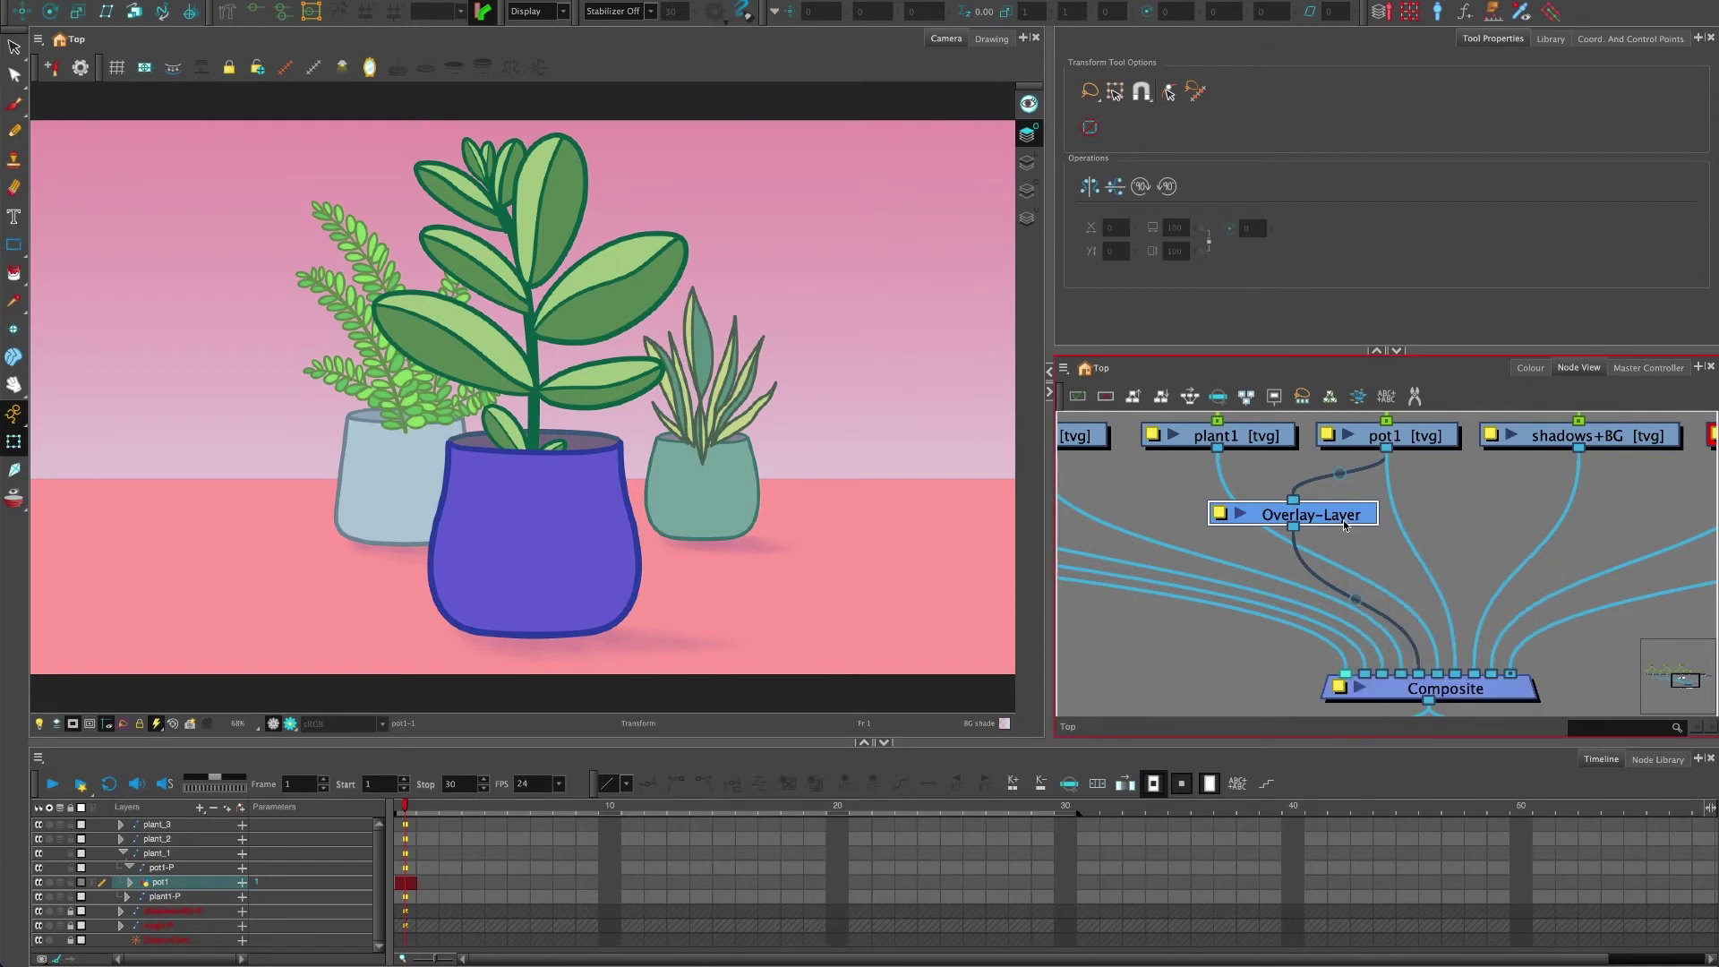
click(1407, 536)
key(Tab)
text(o)
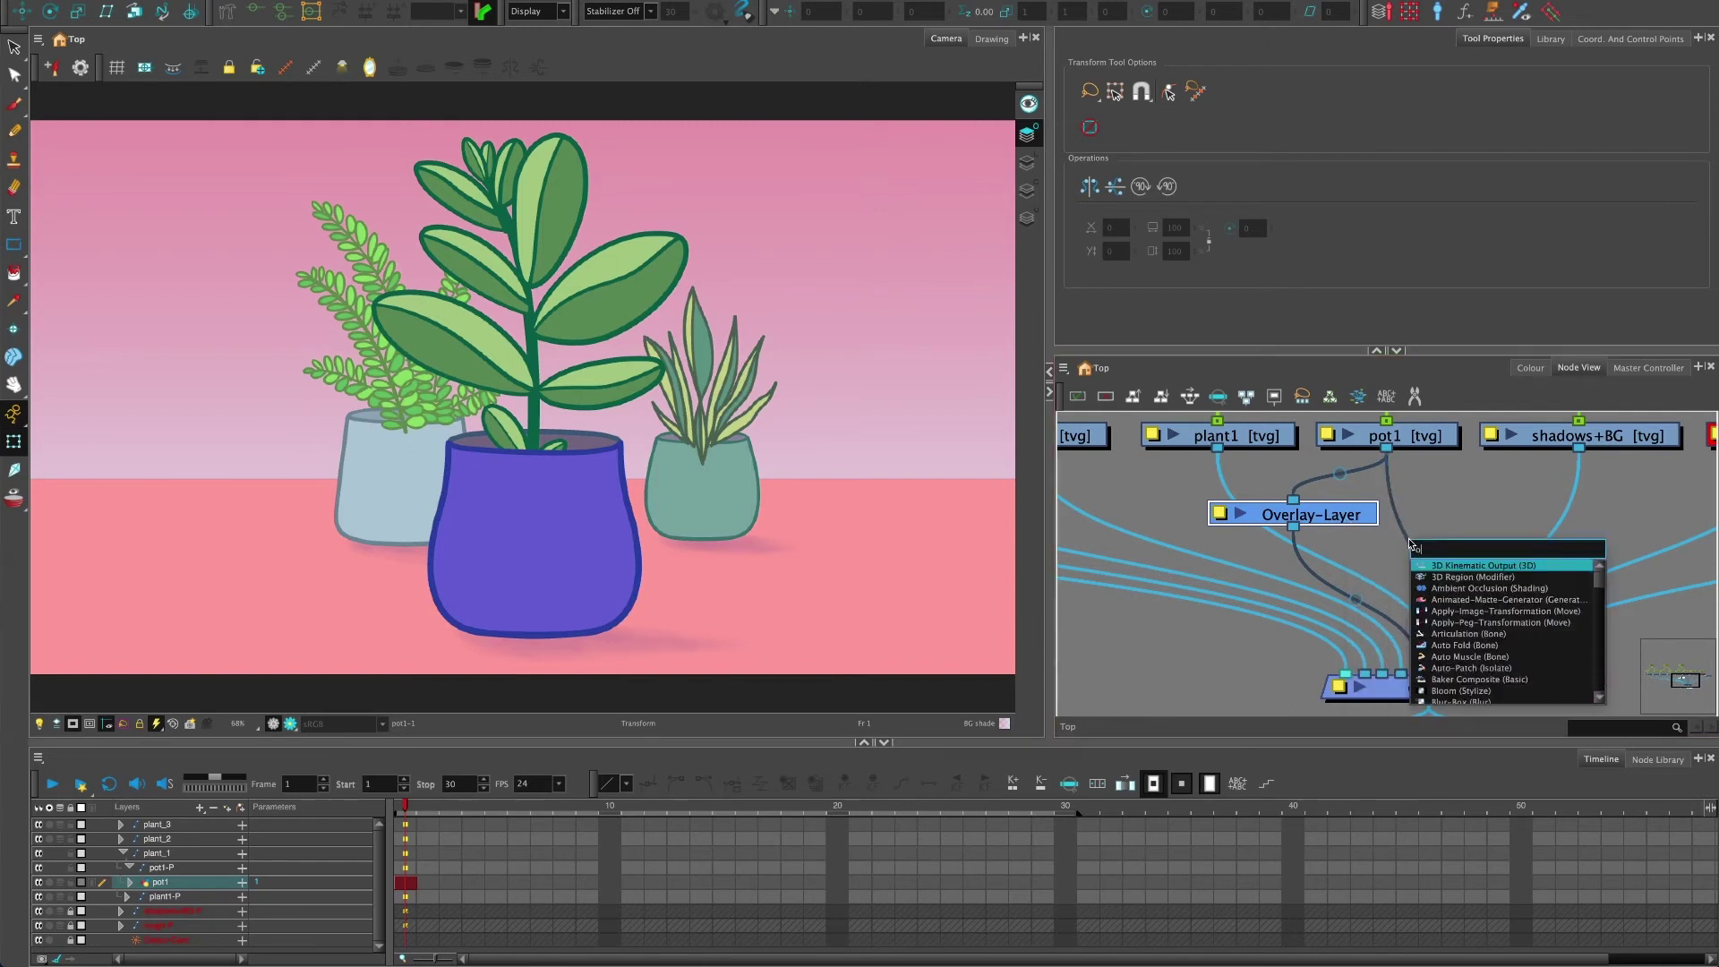
text(verlay)
key(Return)
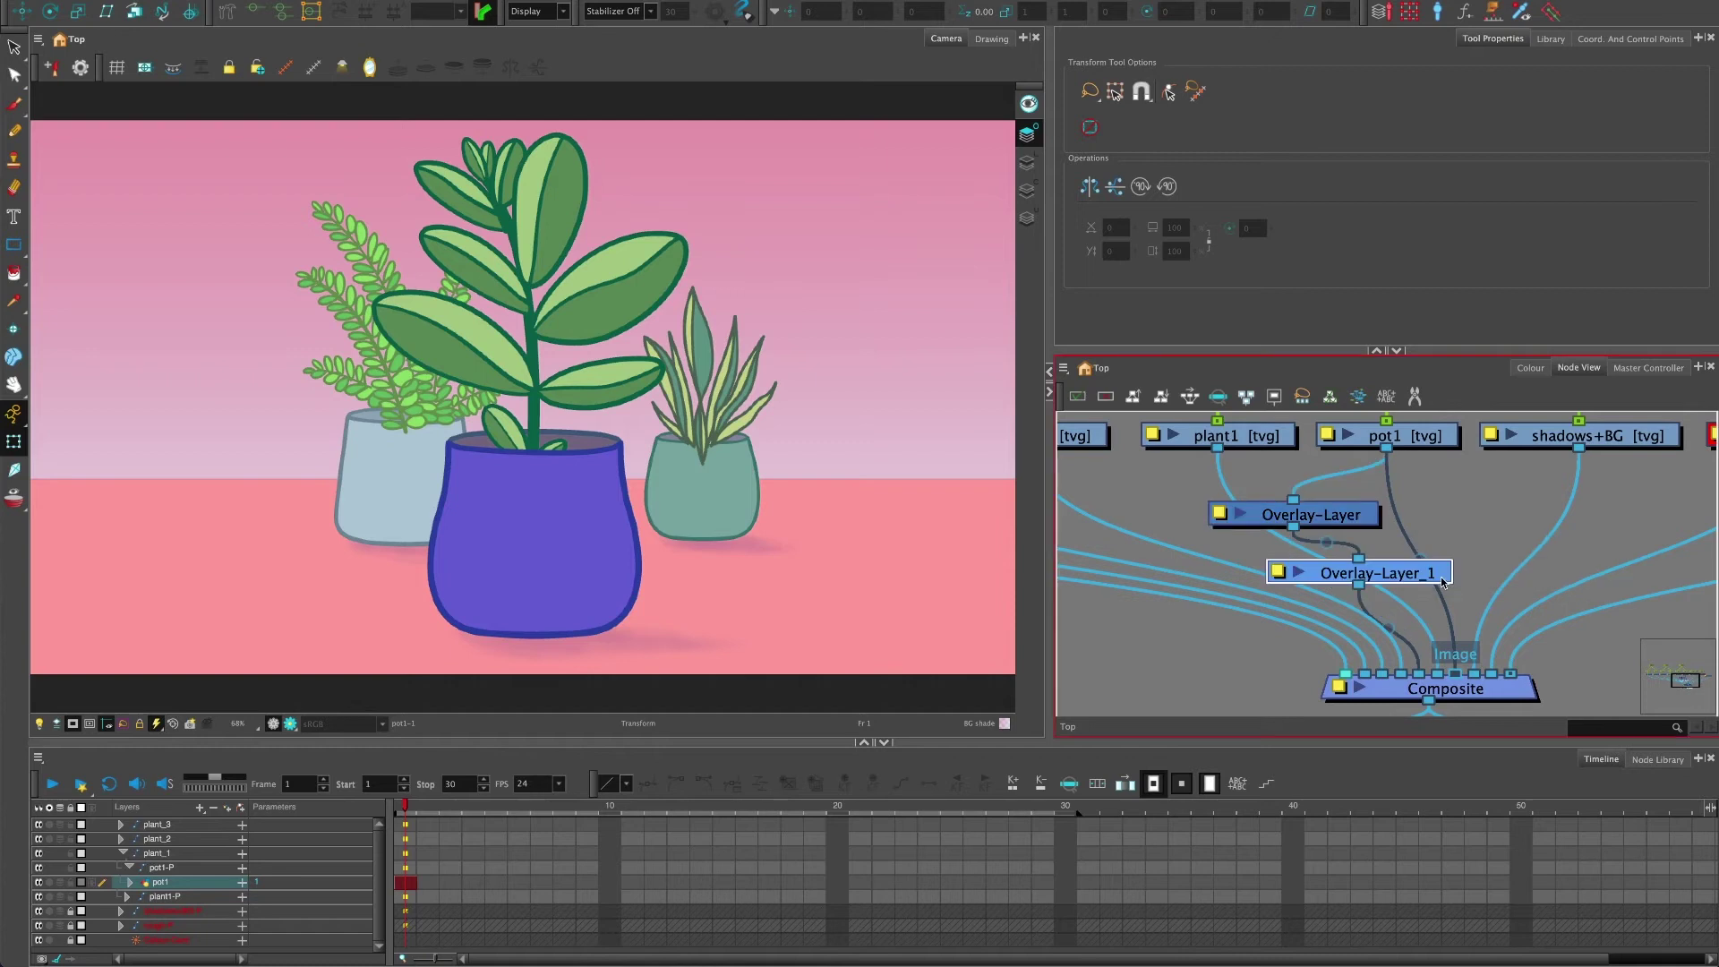
- Detach the second Overlay-Layer node from the network and delete it
drag(1392, 573, 1512, 516)
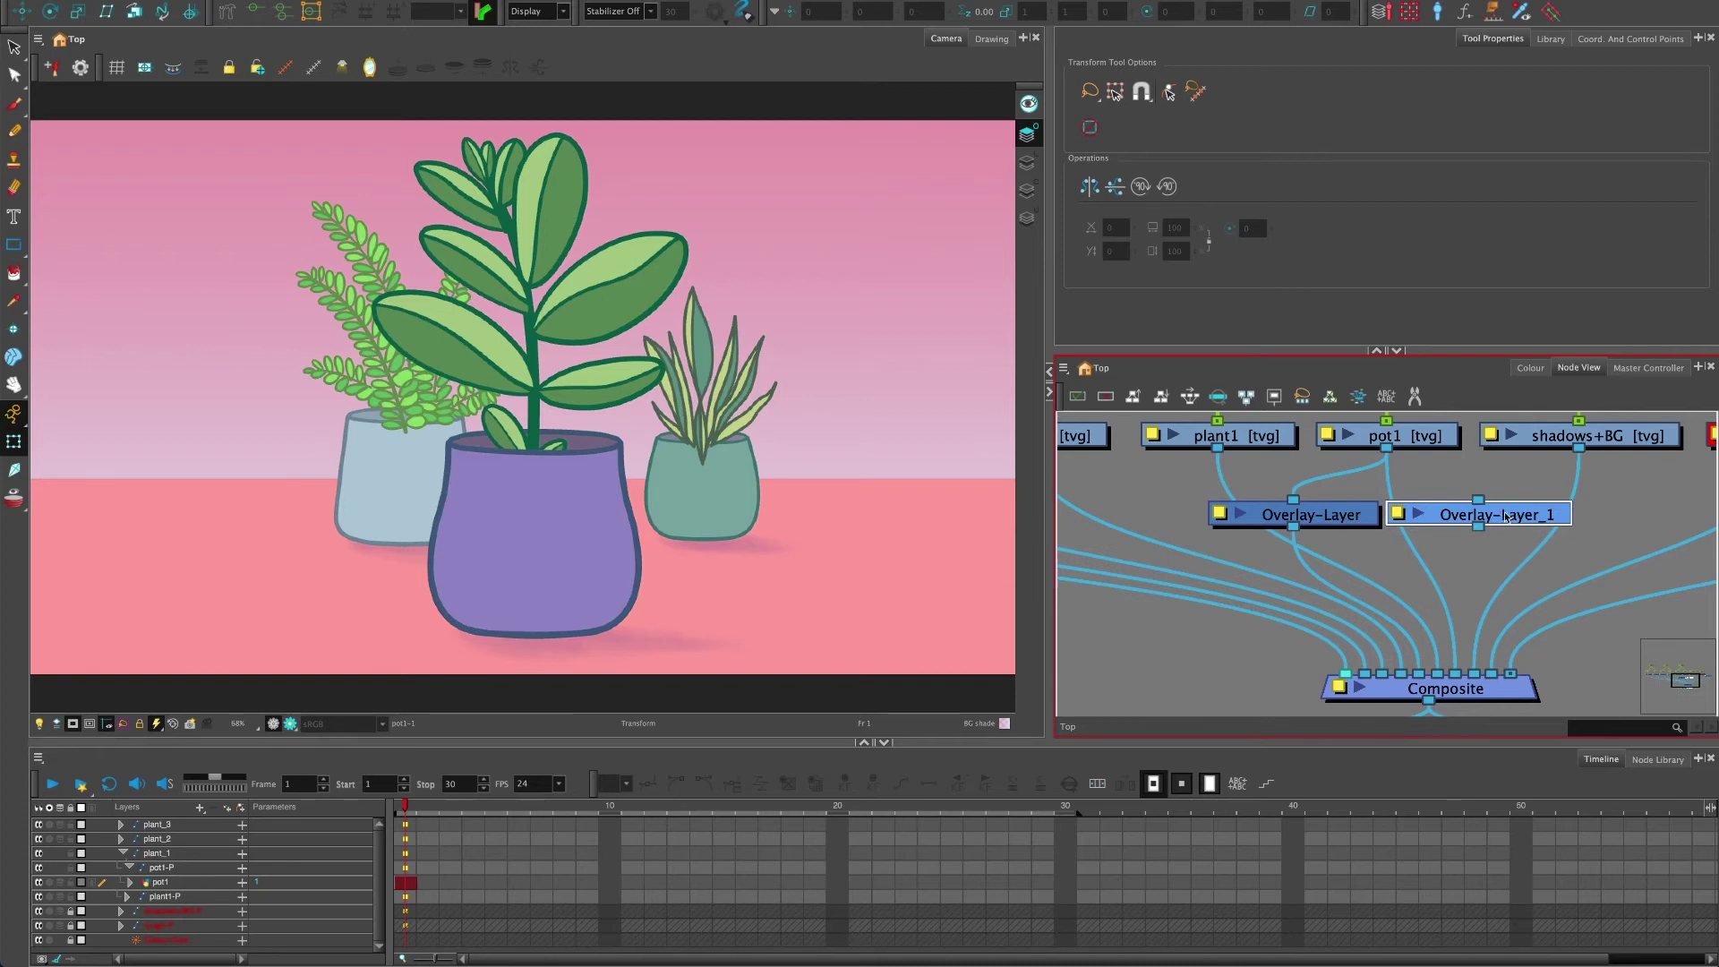
mouse_move(1500, 510)
mouse_down()
mouse_move(1455, 565)
mouse_move(1505, 519)
mouse_up()
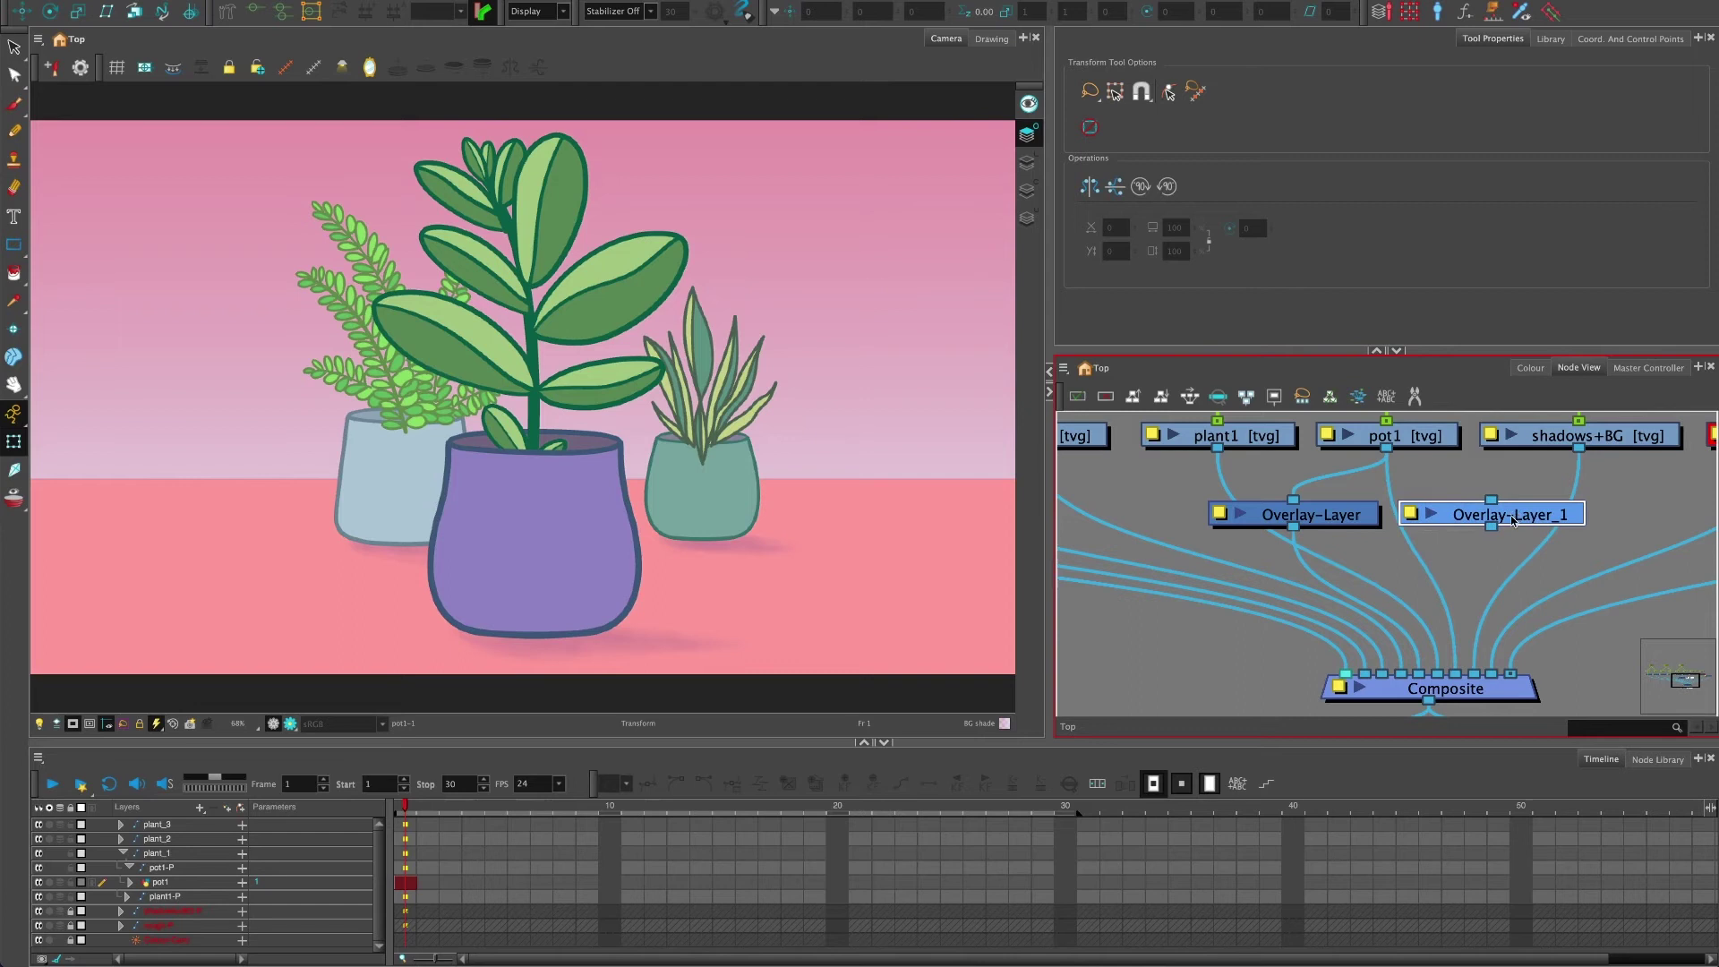
key(Delete)
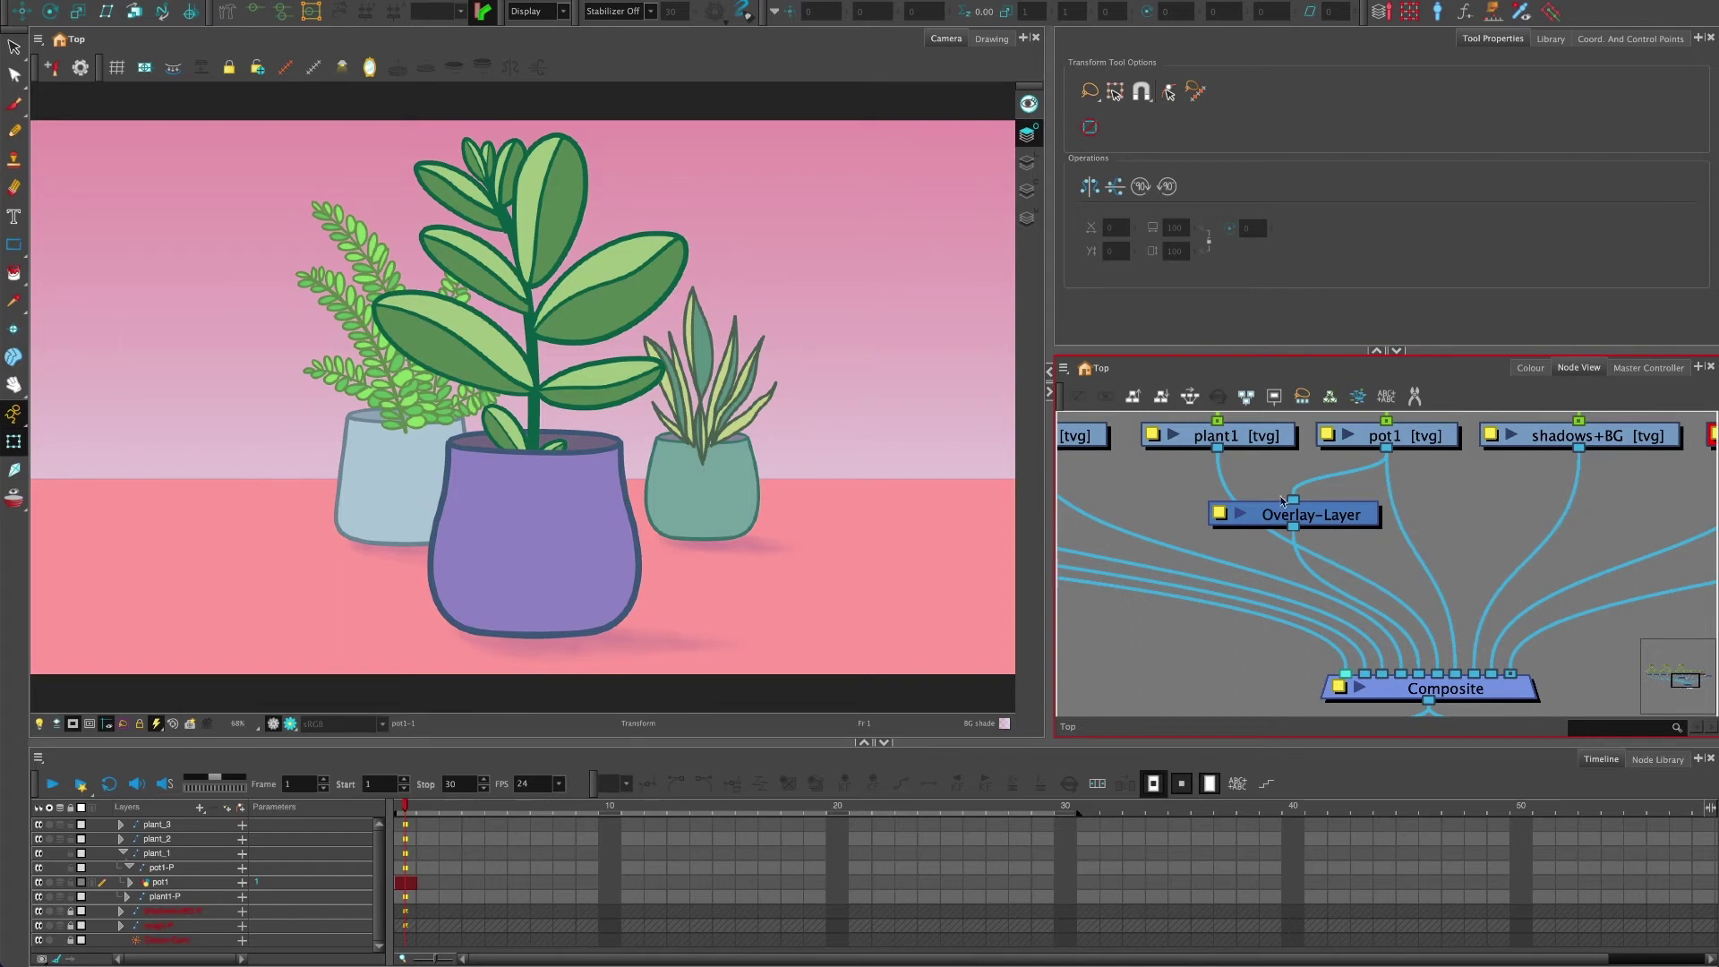
- Try moving the plant1 drawing slightly in the Camera view and return it to its original position
click(491, 368)
mouse_move(480, 361)
mouse_down()
mouse_move(477, 310)
mouse_move(483, 366)
mouse_up()
key(Down)
key(Down)
key(Down)
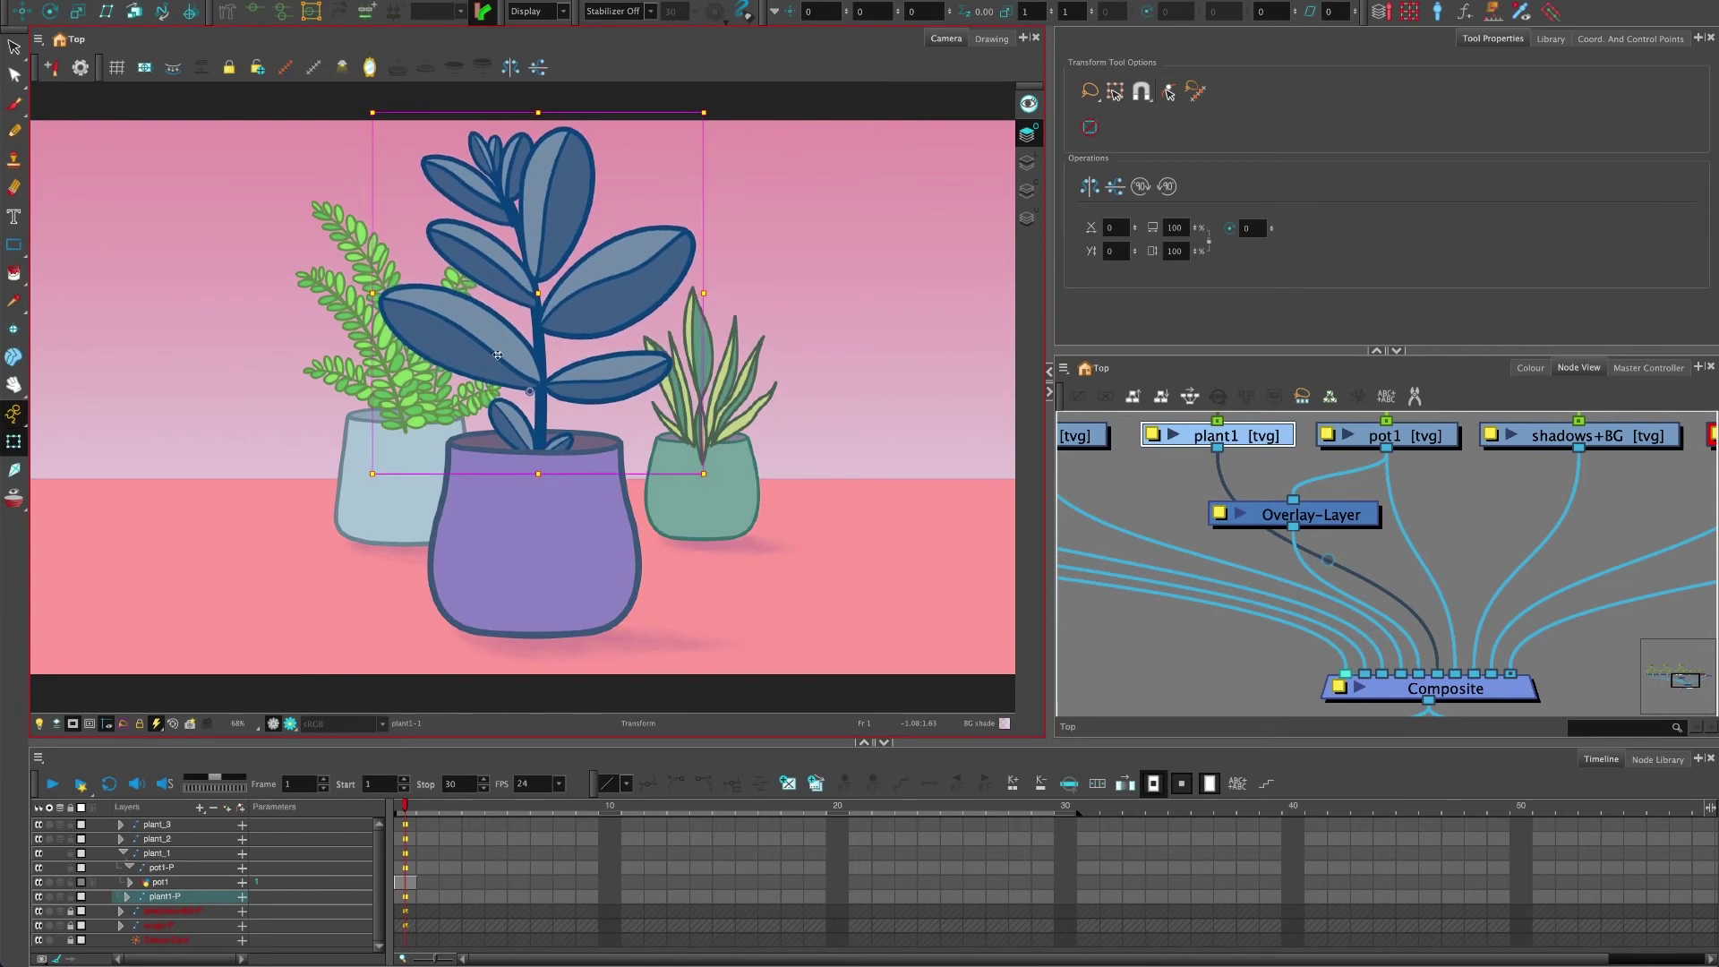
key(Left)
key(Left)
- Try moving the front pot with the pot1-P peg, and undo the move
scroll(1385, 564, up, 3)
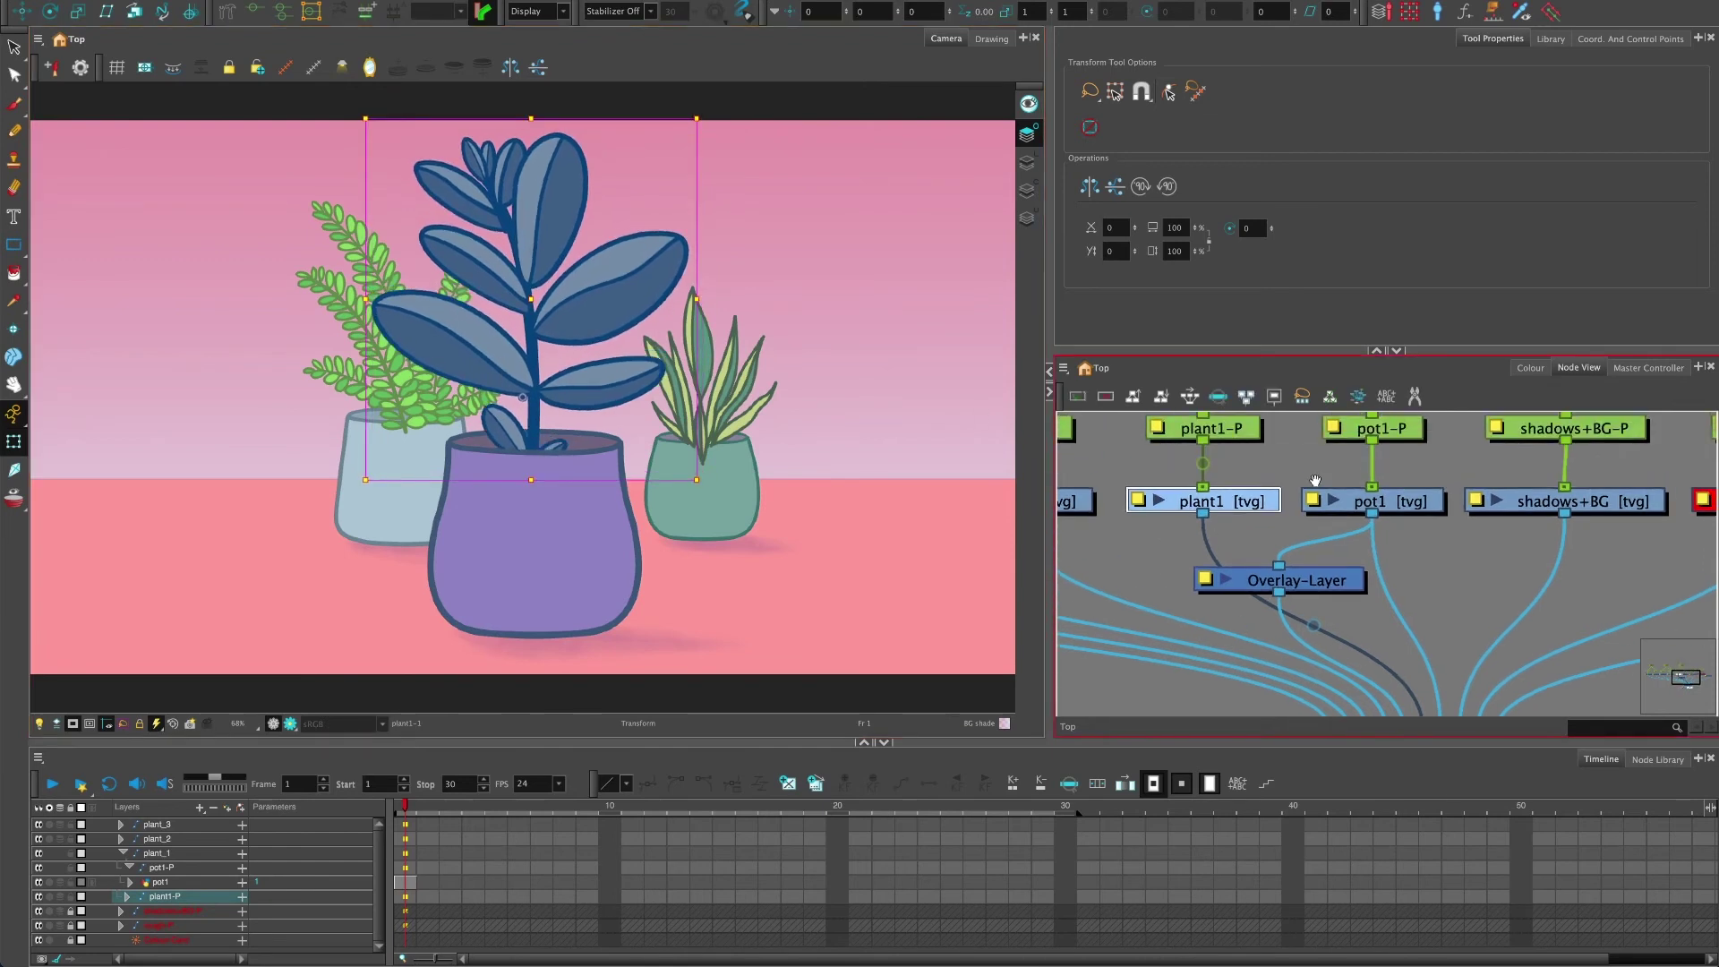
click(1379, 467)
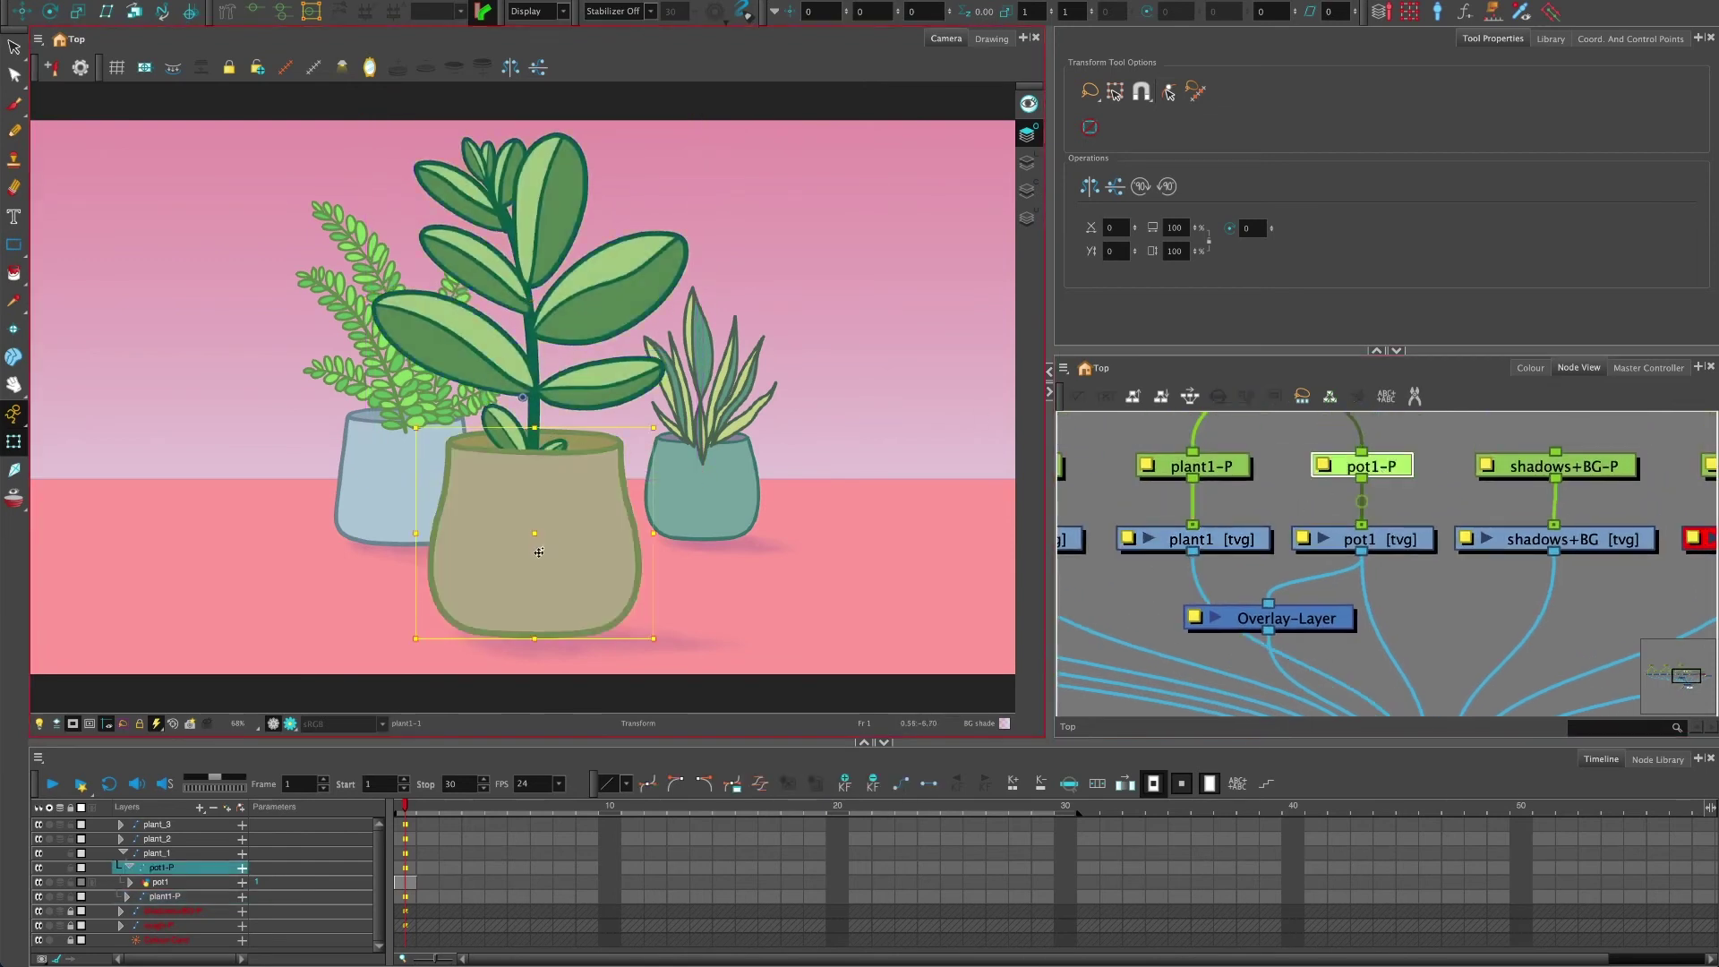
mouse_move(528, 541)
mouse_down()
mouse_move(507, 543)
mouse_move(531, 551)
mouse_up()
key(ctrl+z)
- Try moving the front plant and its pot together with the plant_1 peg, and undo the move
scroll(1253, 501, up, 3)
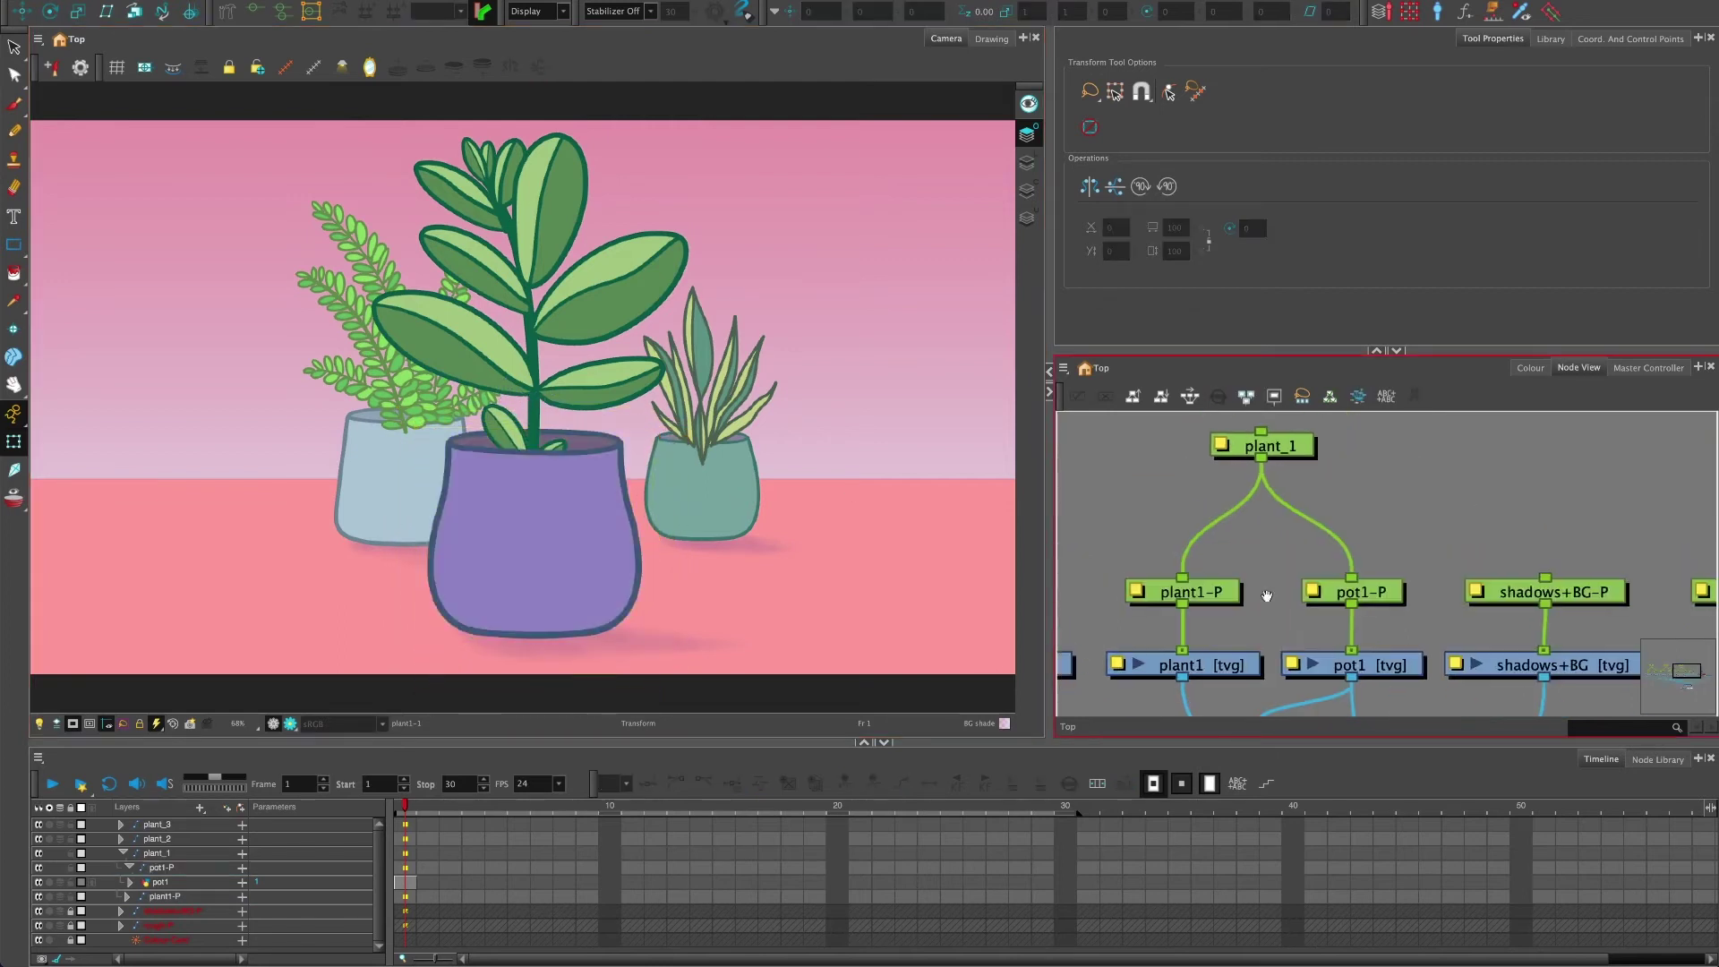
click(1286, 454)
mouse_move(528, 381)
mouse_down()
mouse_move(616, 383)
mouse_move(462, 377)
mouse_move(621, 381)
mouse_move(518, 380)
mouse_up()
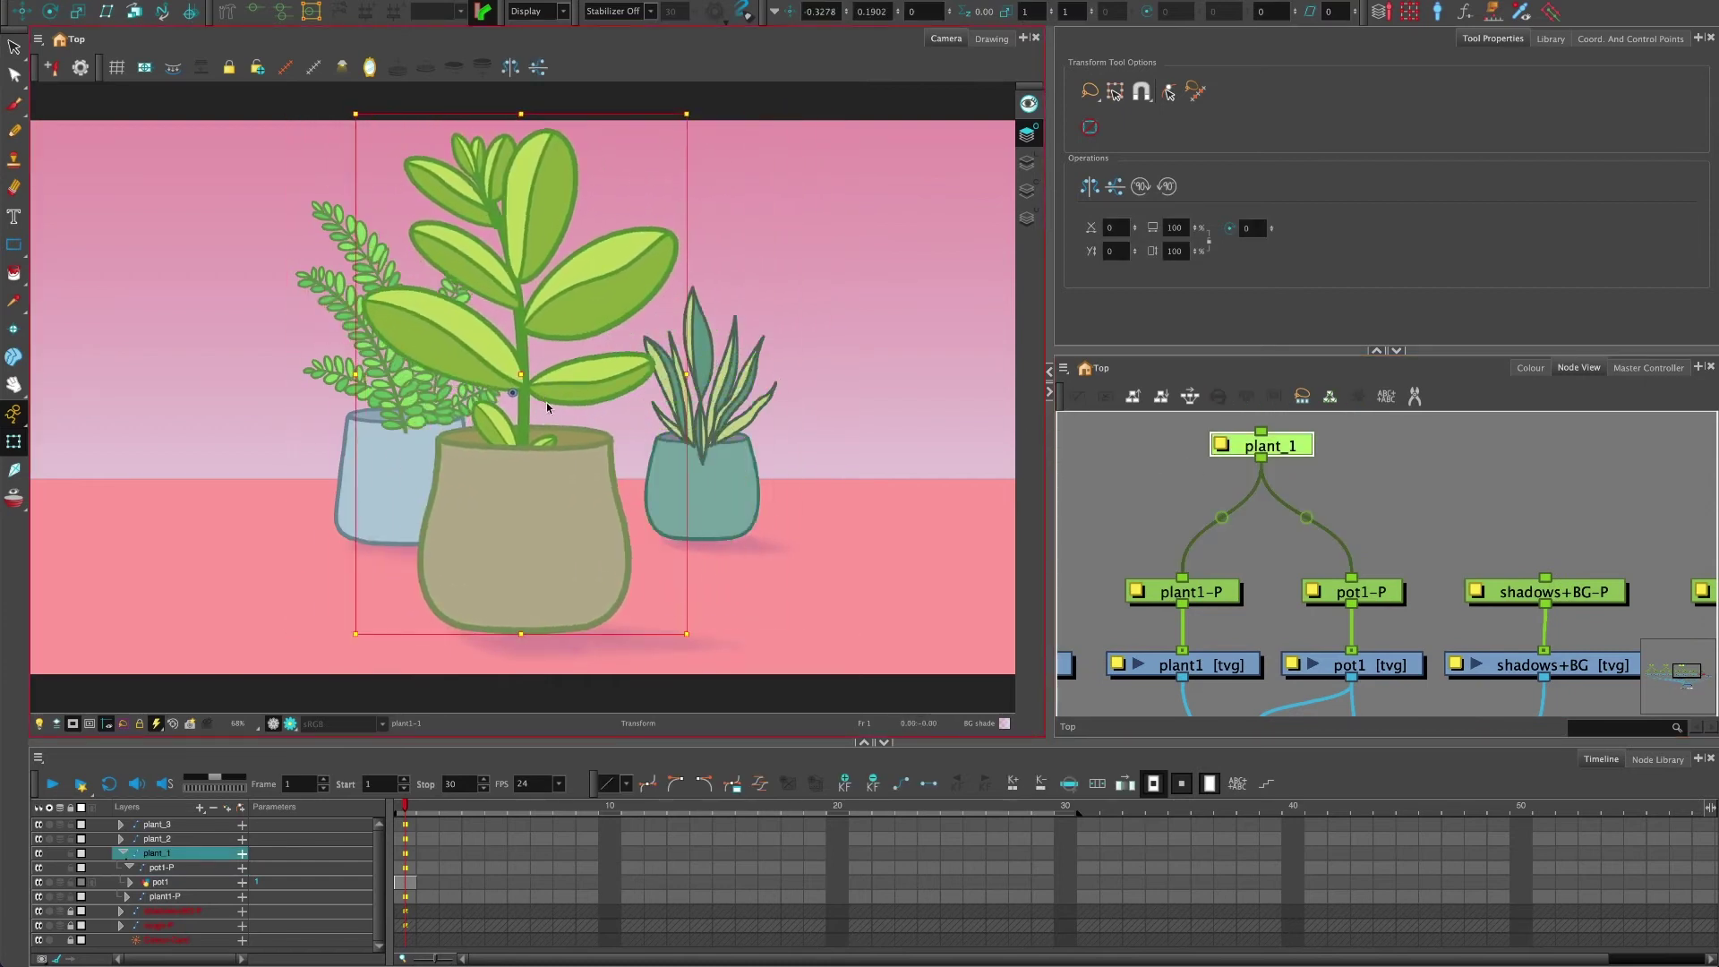
key(ctrl+z)
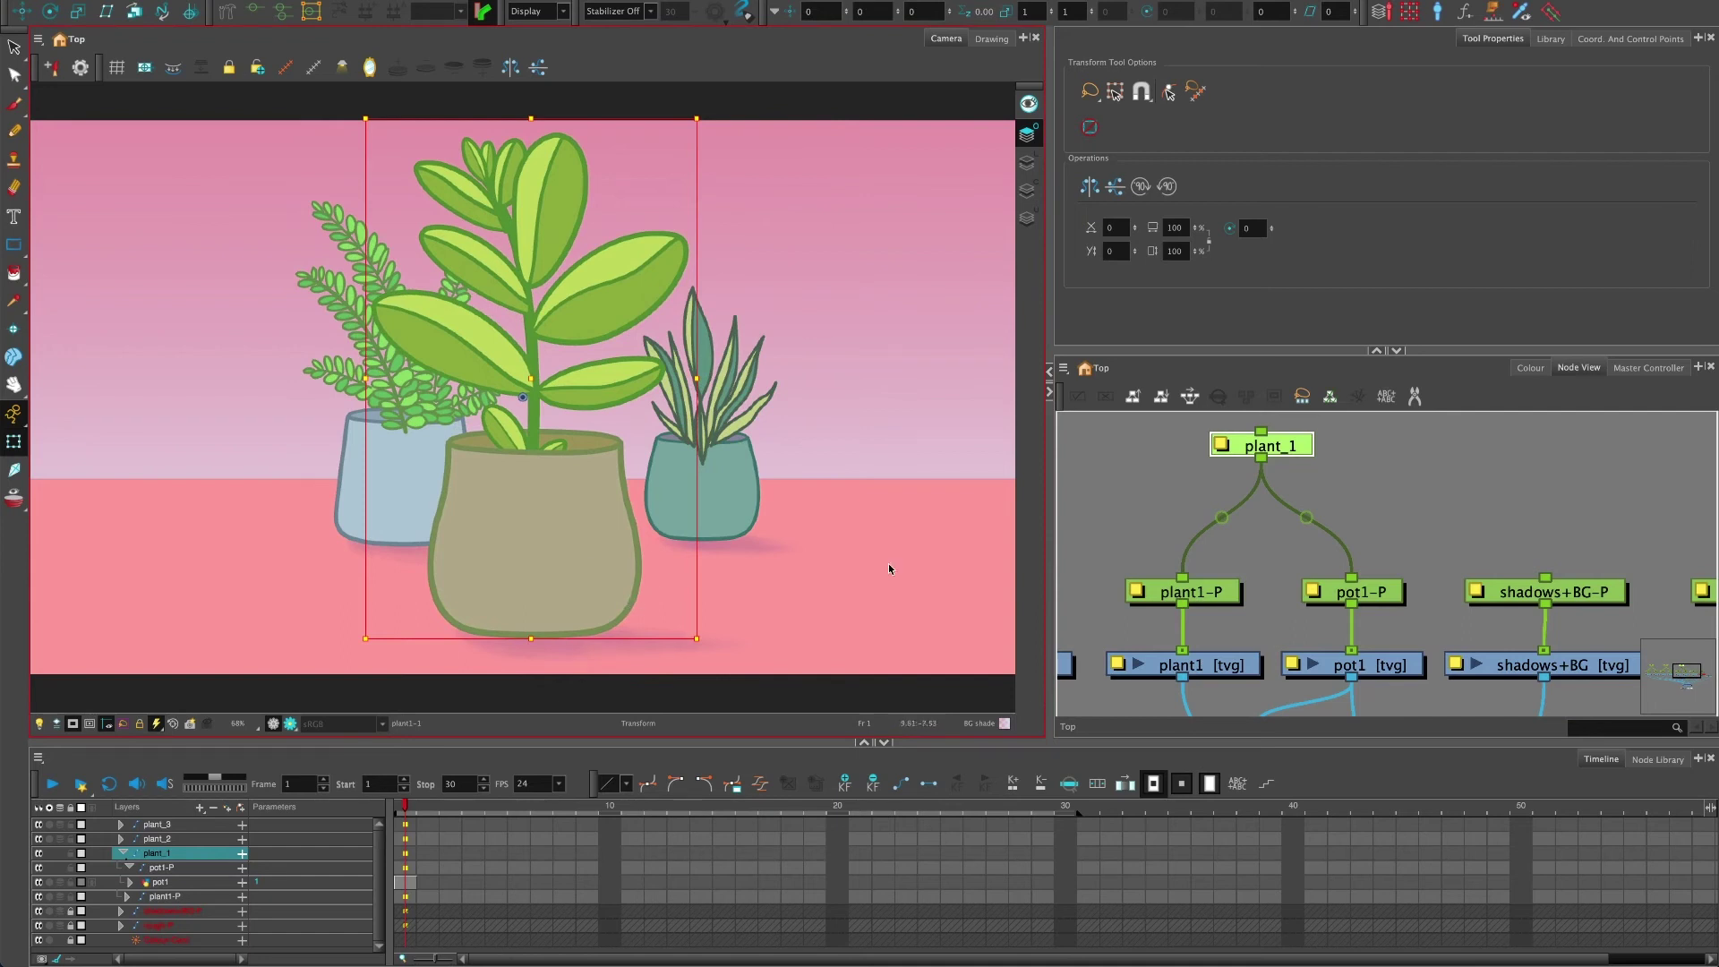
- Examine the peg and drawing node structure of the plant_2 and plant_3 groups in the node network
mouse_move(1153, 514)
mouse_down()
mouse_move(1223, 487)
mouse_move(1236, 452)
mouse_up()
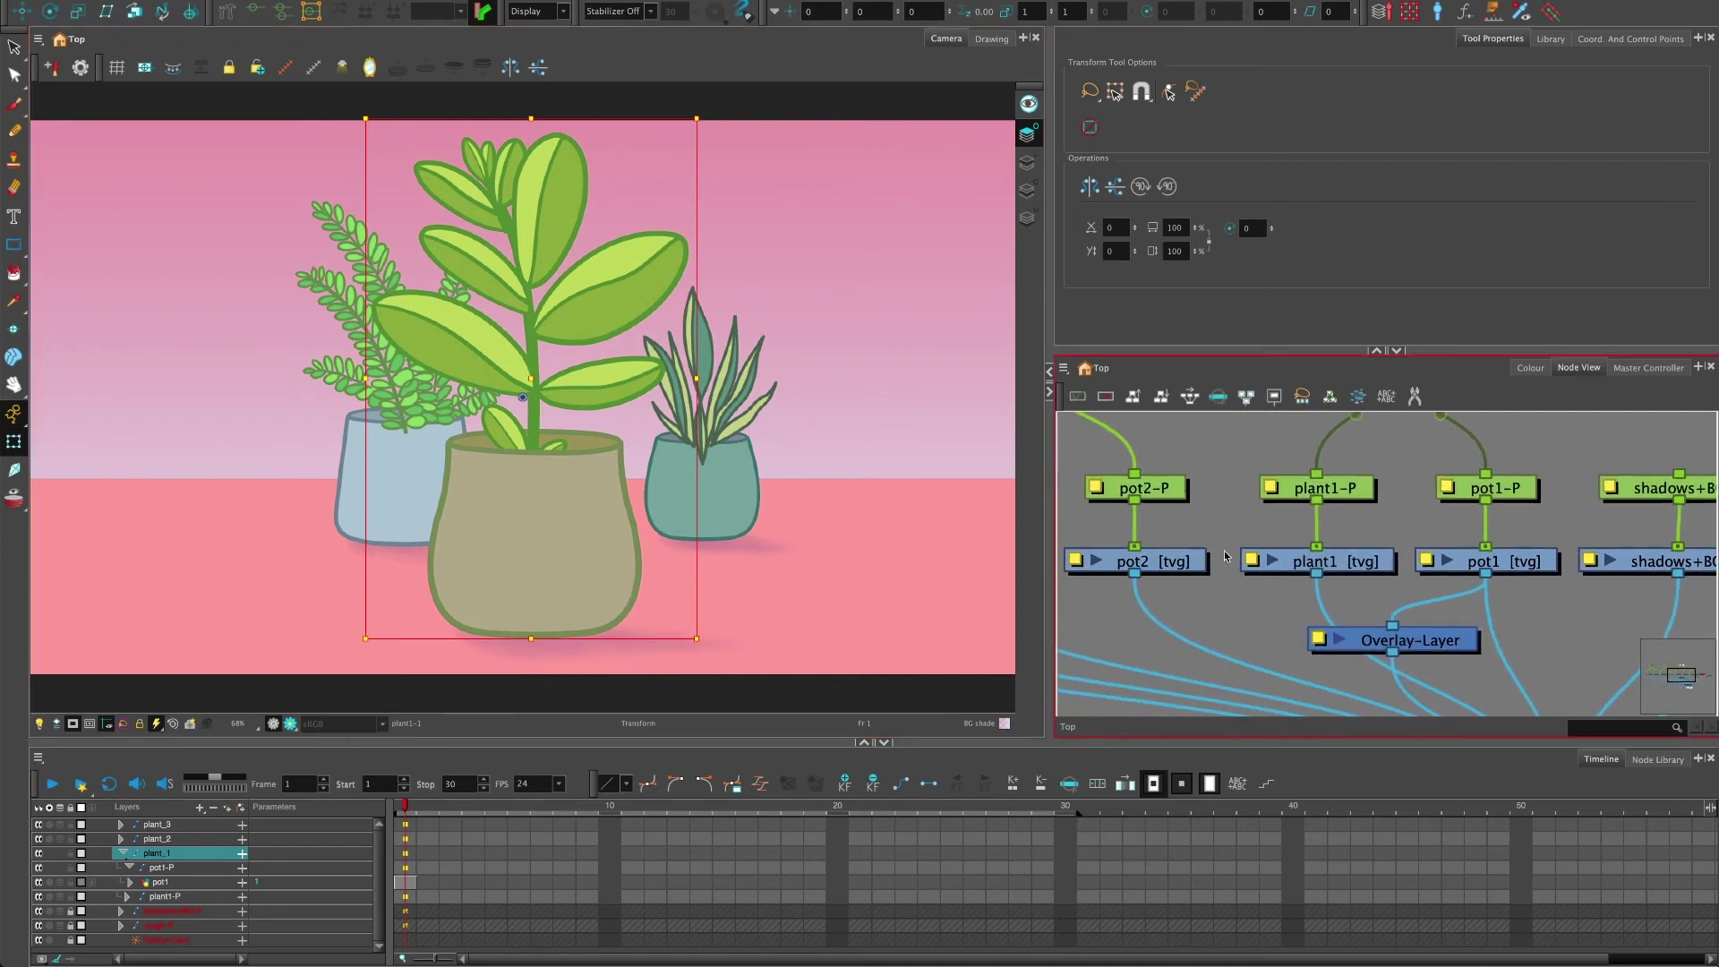
scroll(1228, 591, down, 2)
scroll(1209, 598, down, 2)
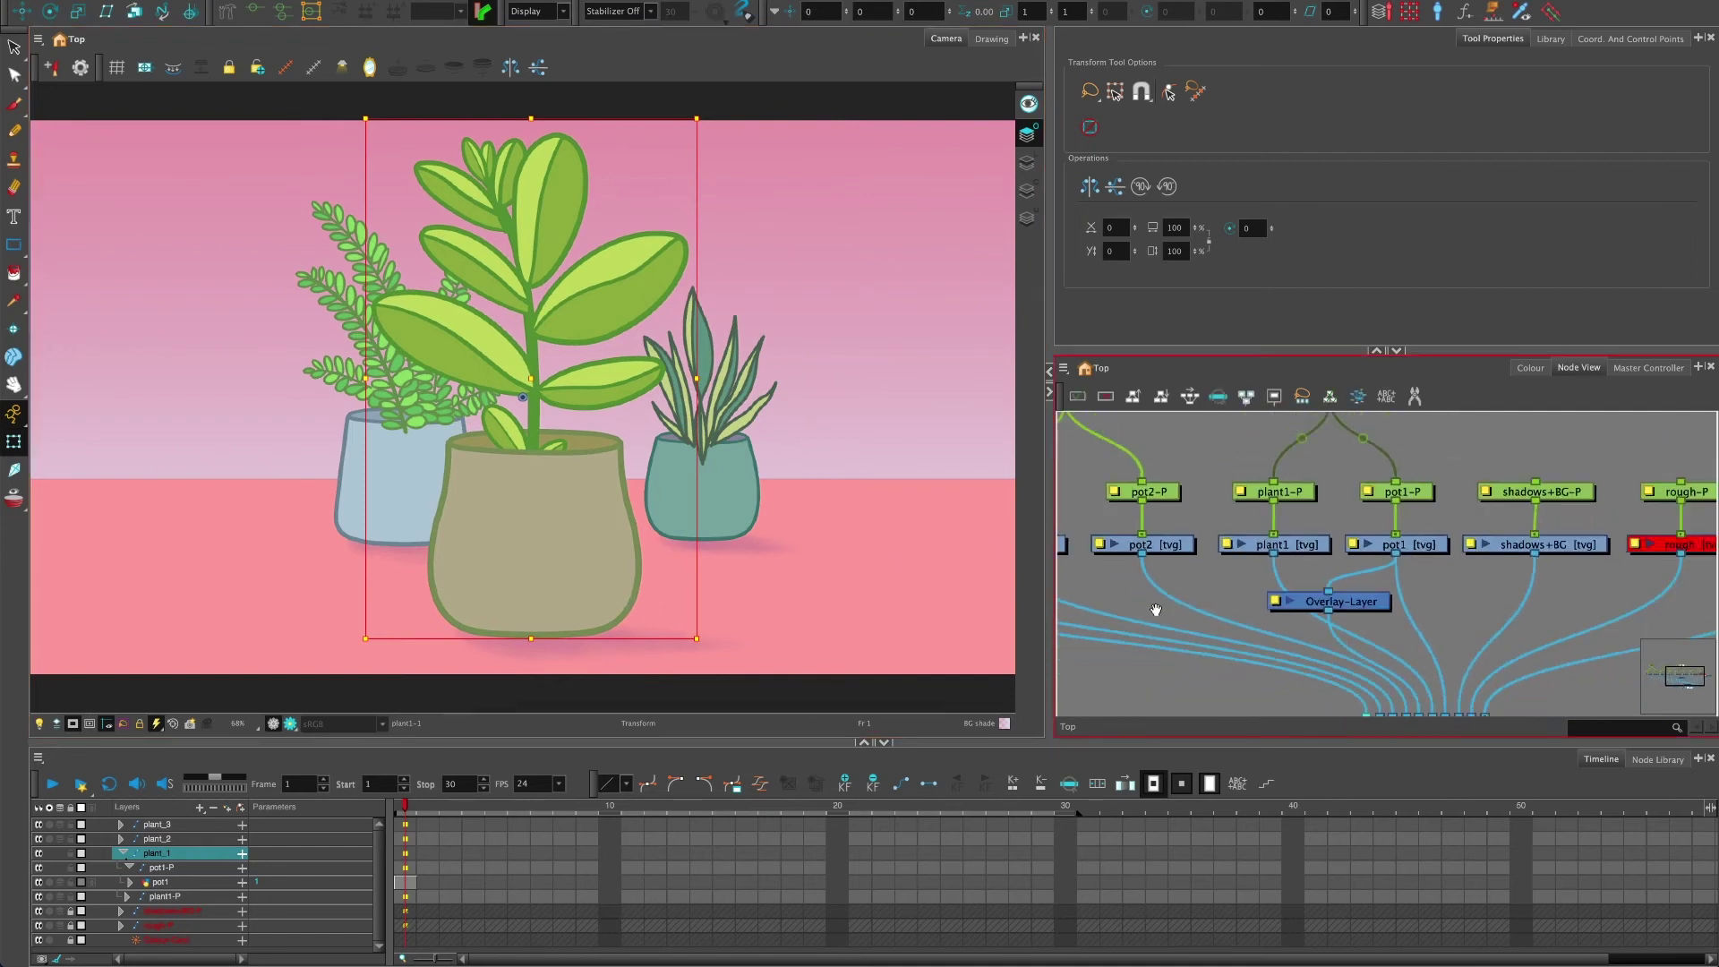
mouse_move(1156, 609)
mouse_down()
mouse_move(1264, 624)
mouse_move(1268, 645)
mouse_move(1295, 618)
mouse_move(1313, 644)
mouse_up()
click(1211, 479)
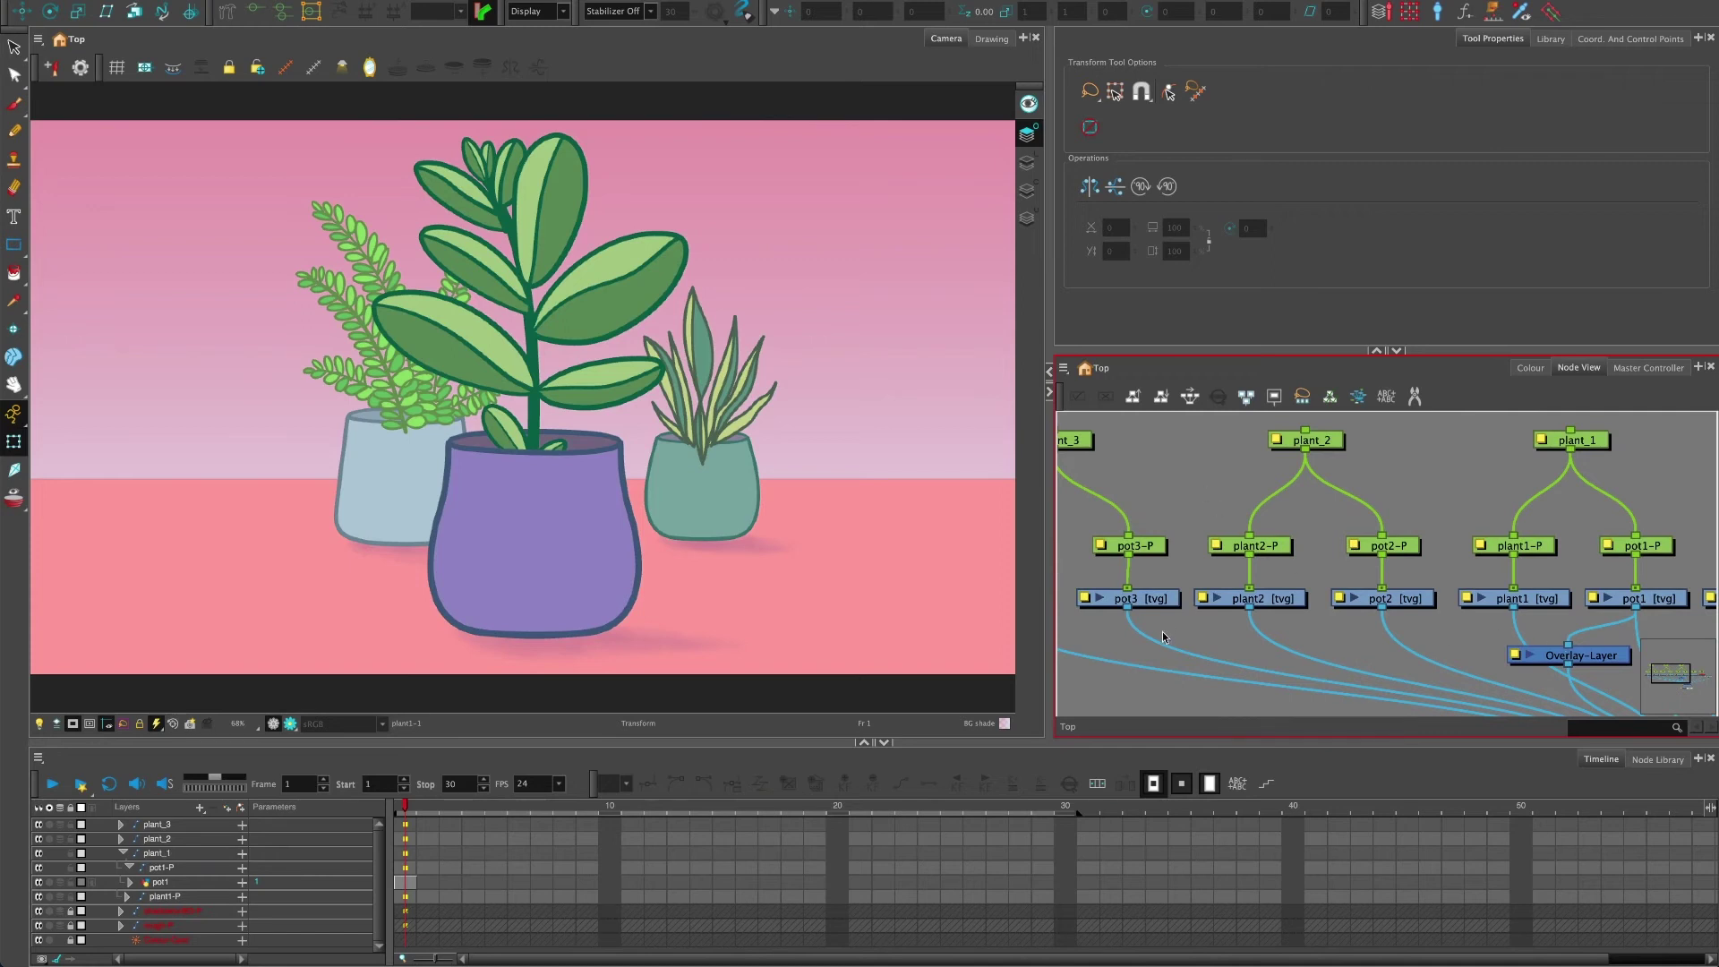
scroll(1162, 631, left, 3)
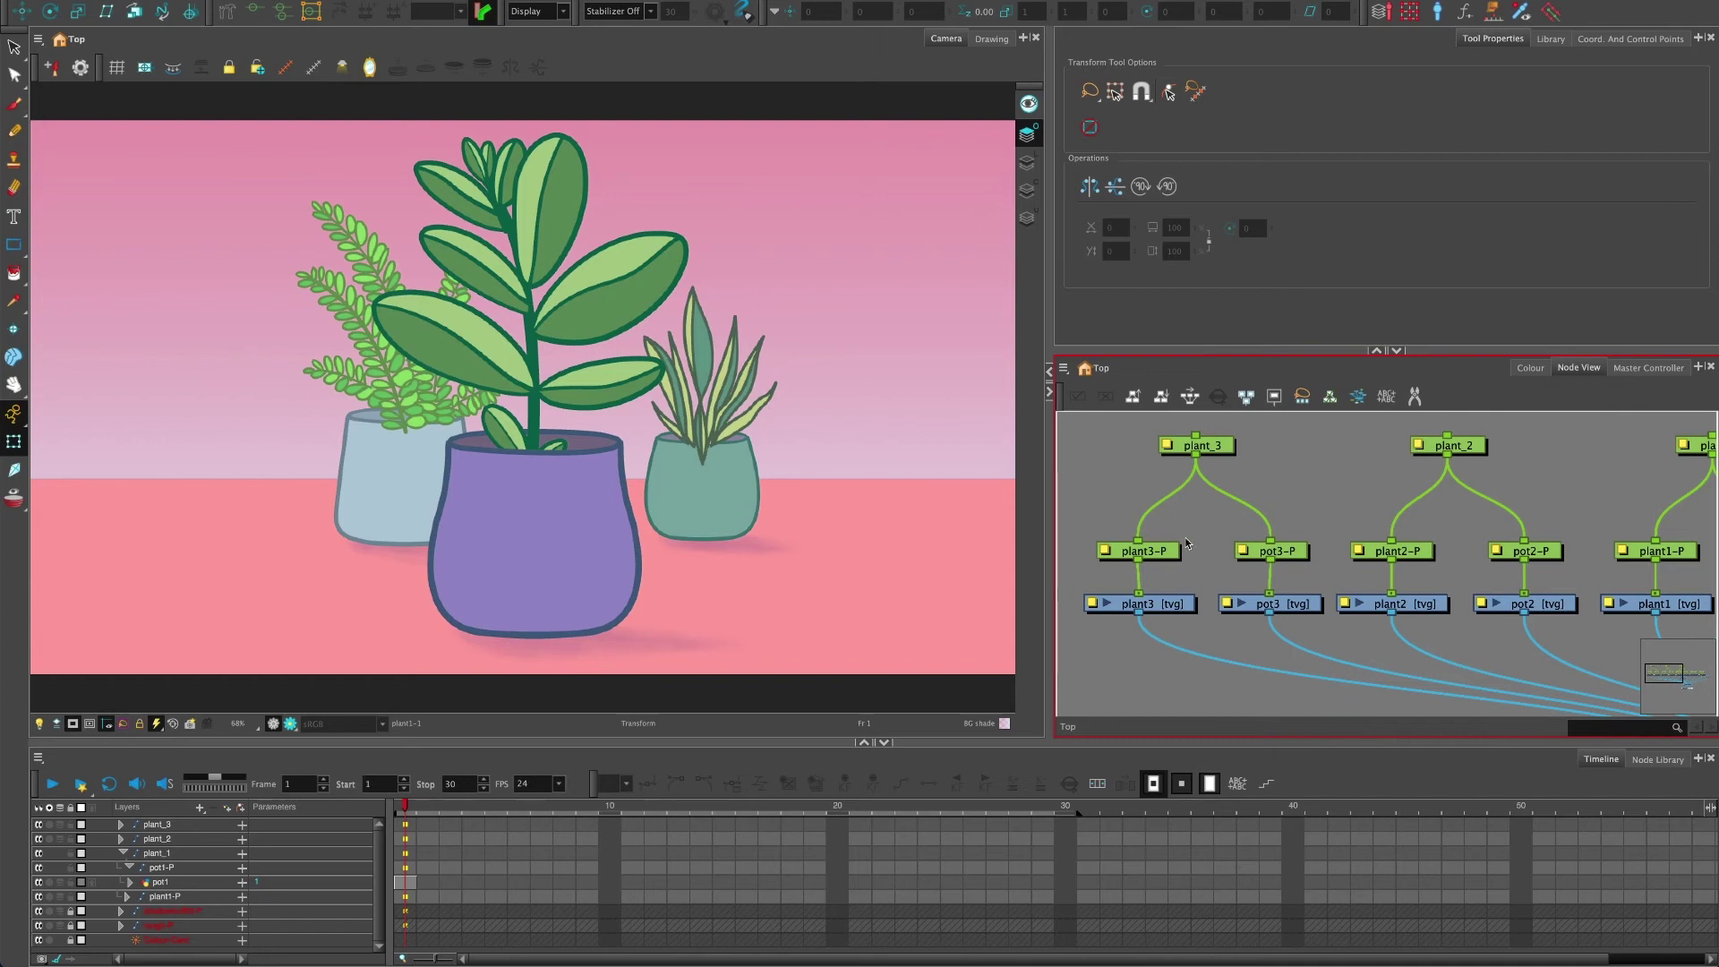
- Move the plant3-P peg and plant3 drawing node away from pot3, and focus the Camera view on the third potted plant
drag(1173, 673, 1264, 626)
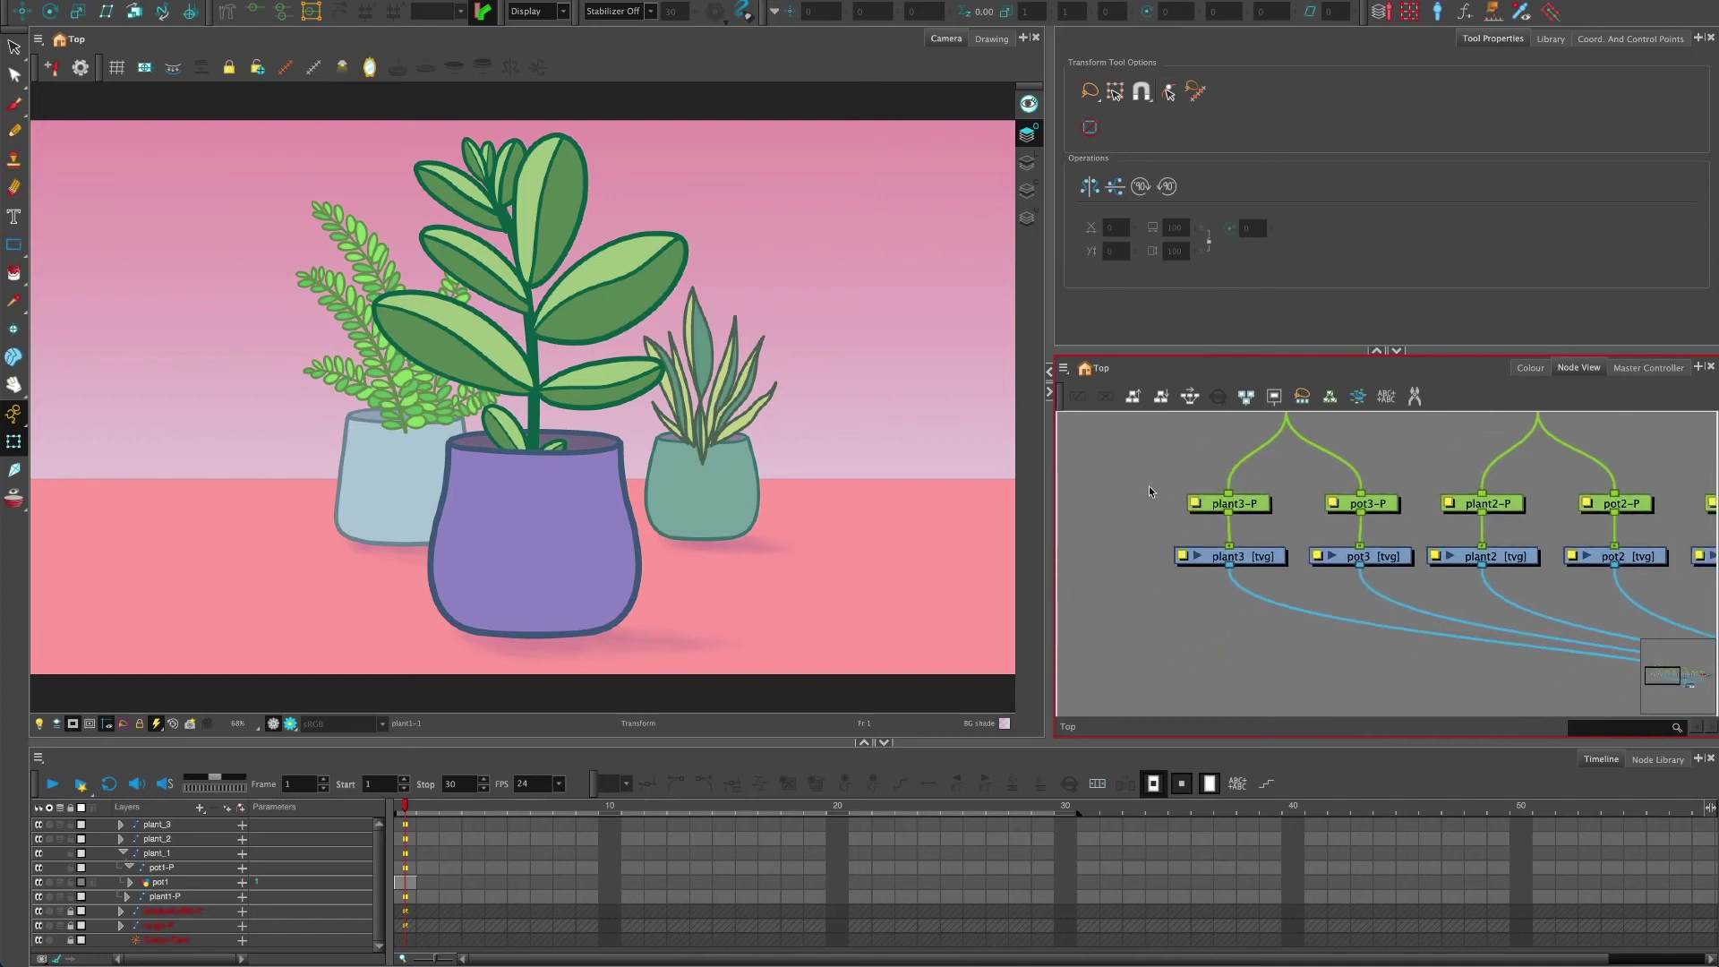
drag(1254, 559, 1195, 560)
scroll(808, 485, up, 4)
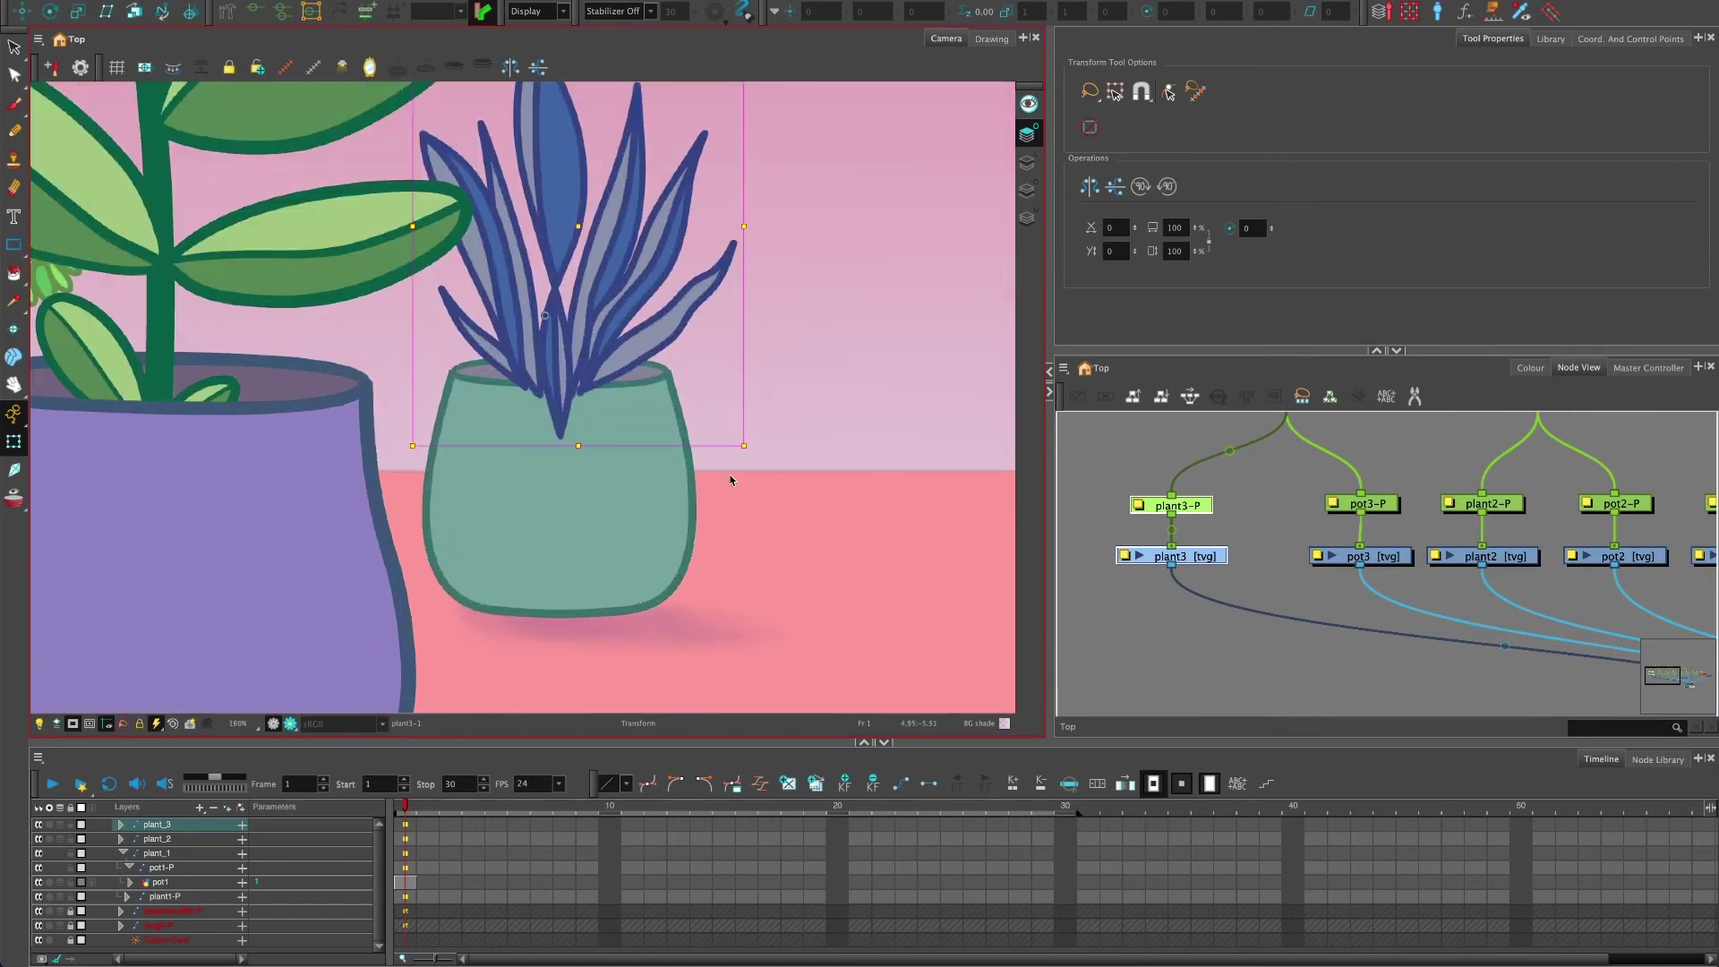
drag(717, 574, 676, 636)
drag(718, 563, 750, 562)
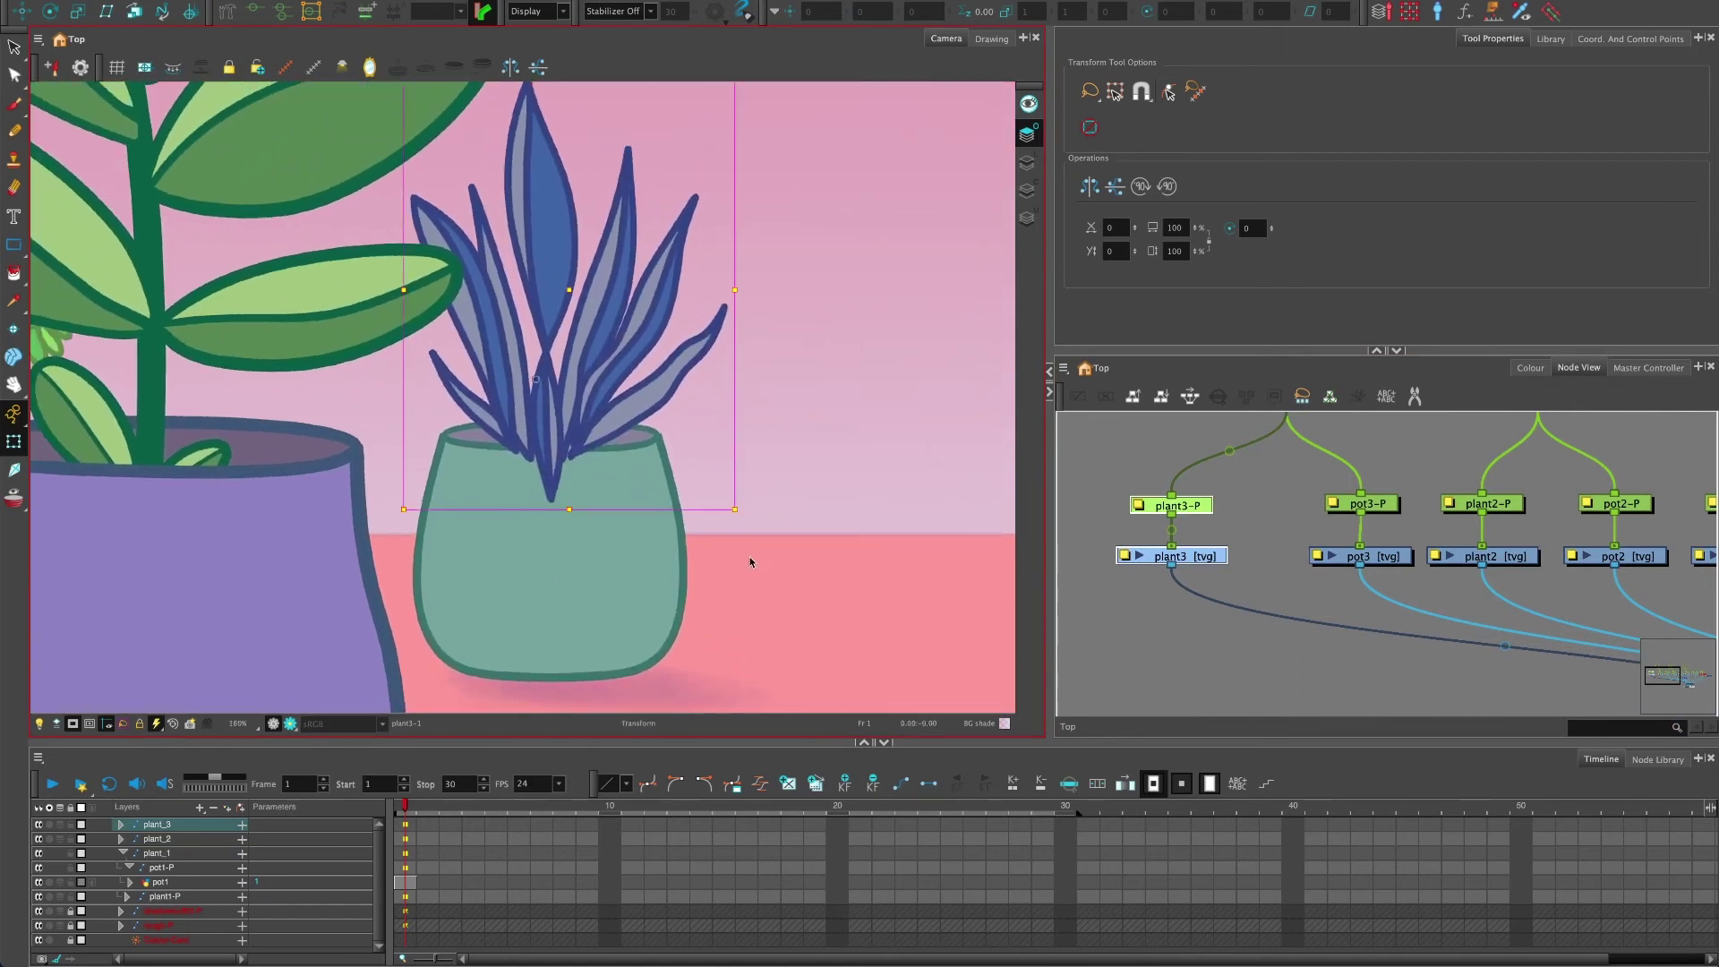
drag(1281, 525, 1198, 513)
- Examine the art layers of the pot3 drawing in the Drawing view and return to the Camera view
click(1198, 513)
click(1305, 550)
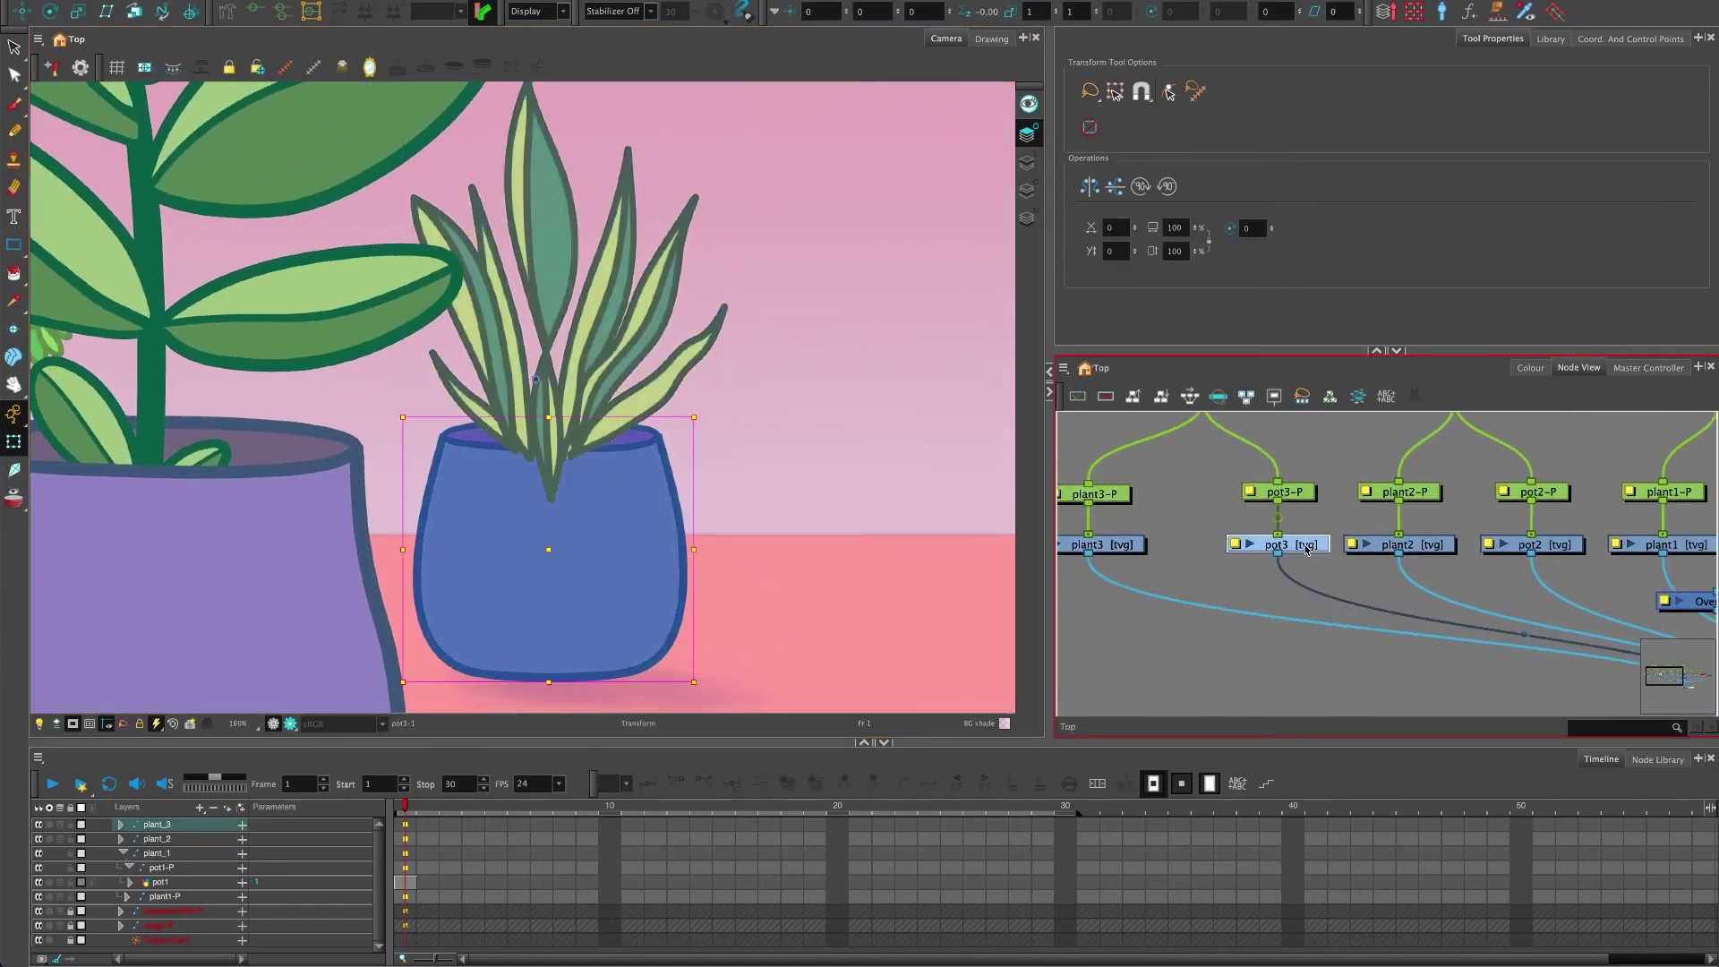
click(1222, 513)
click(998, 38)
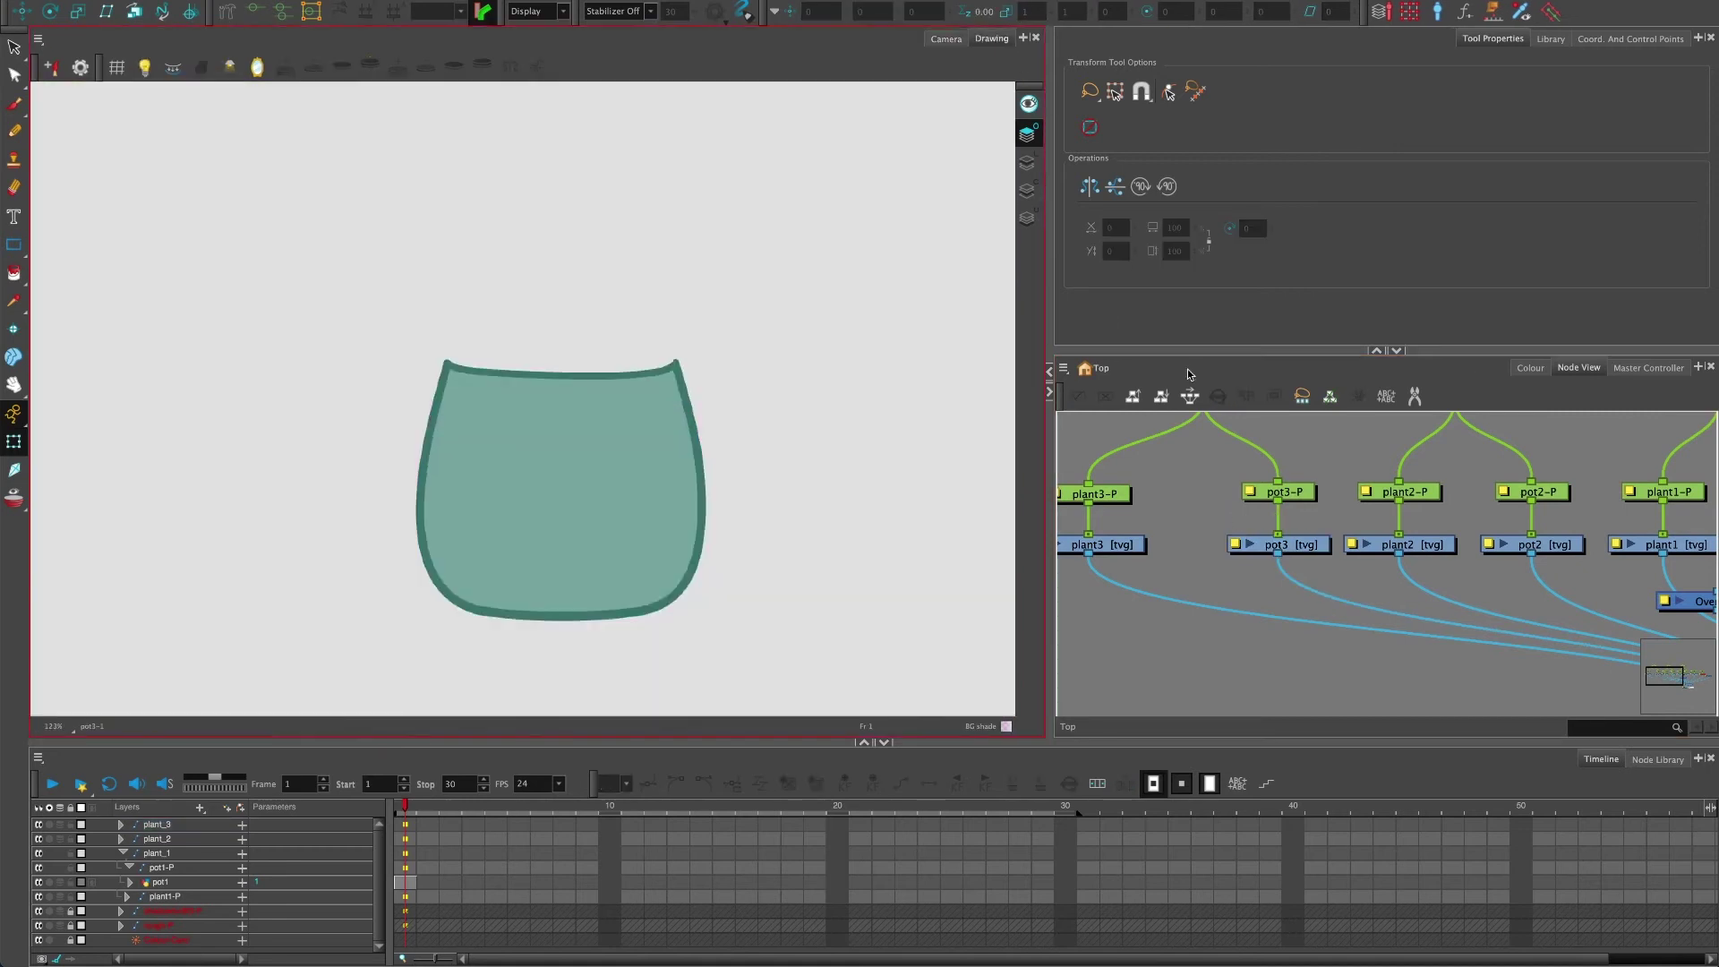
click(1290, 545)
click(1030, 162)
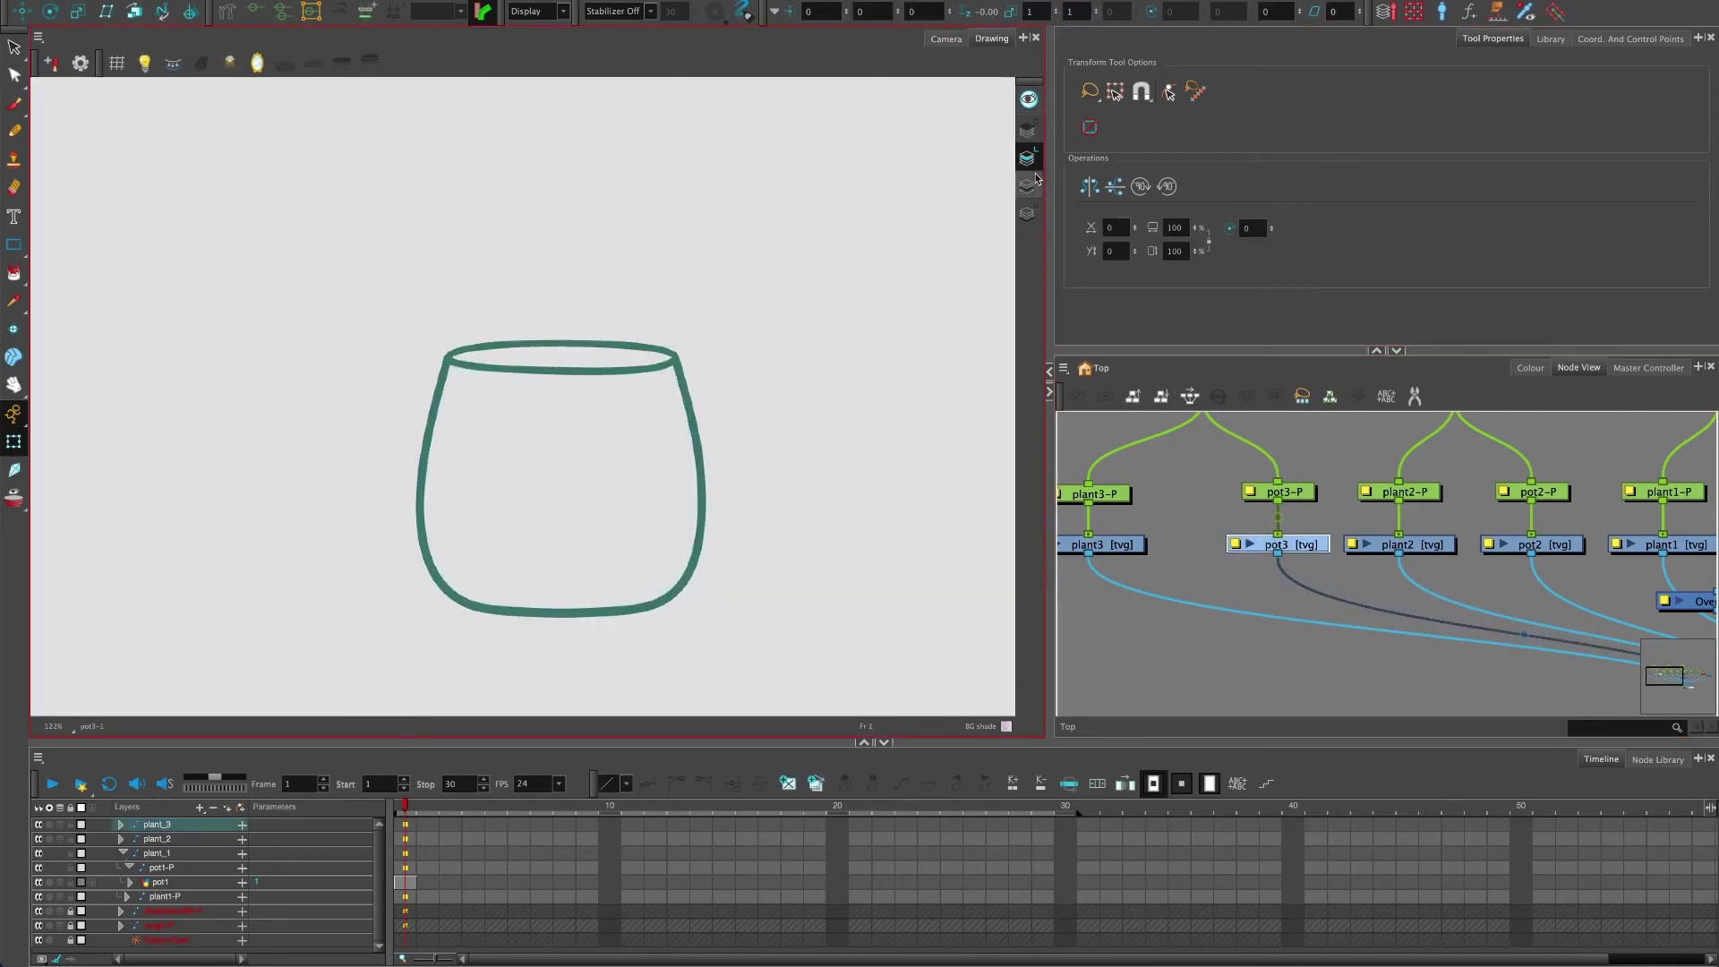
click(1027, 184)
click(1027, 158)
click(945, 39)
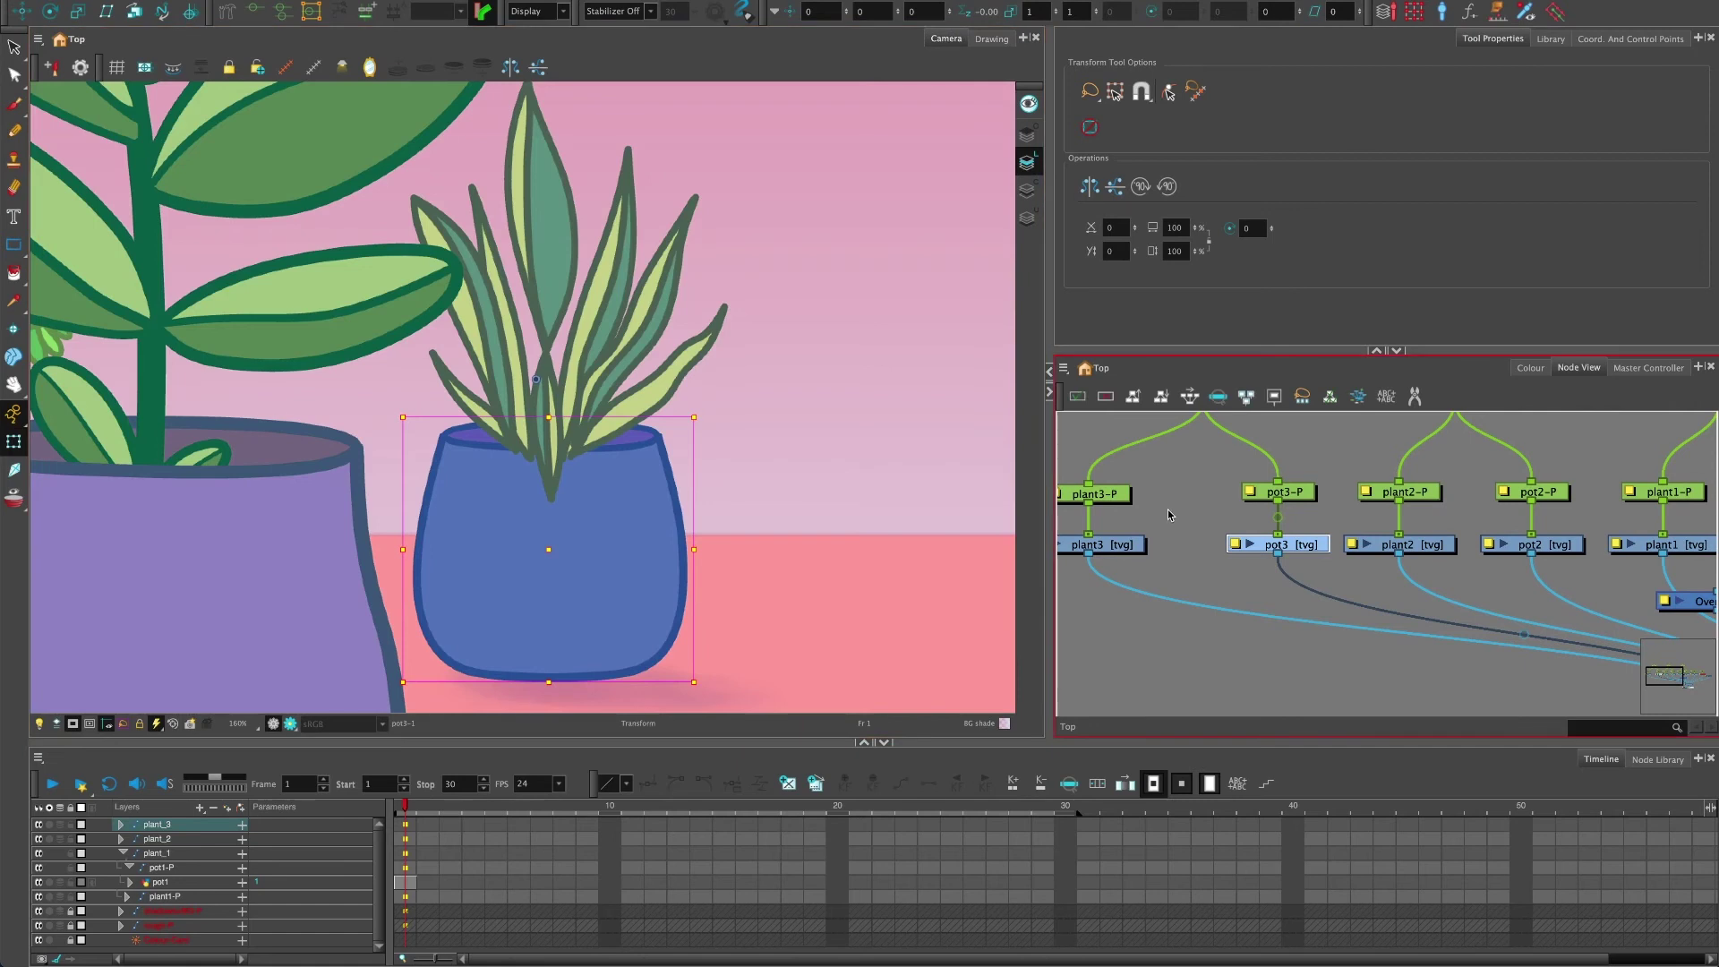
- Move the plant3 nodes farther from pot3 and place a duplicate of the pot3 drawing node between them
click(1161, 536)
scroll(1159, 501, left, 3)
drag(1156, 464, 1197, 548)
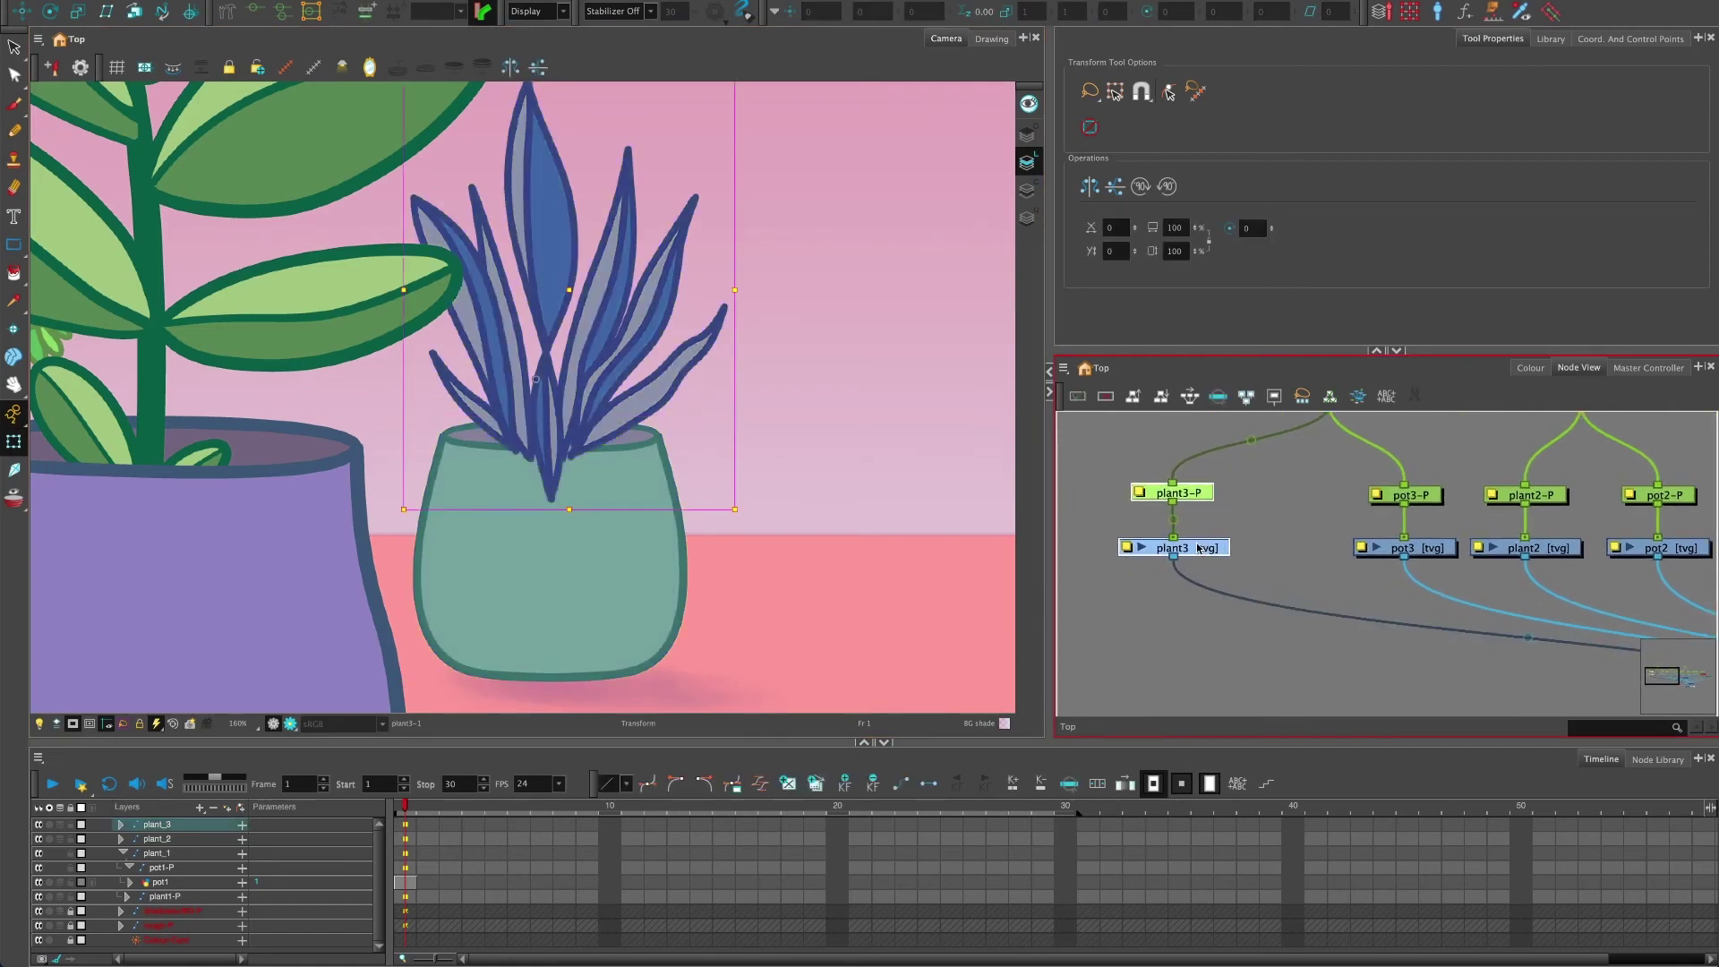
click(1270, 527)
click(1426, 550)
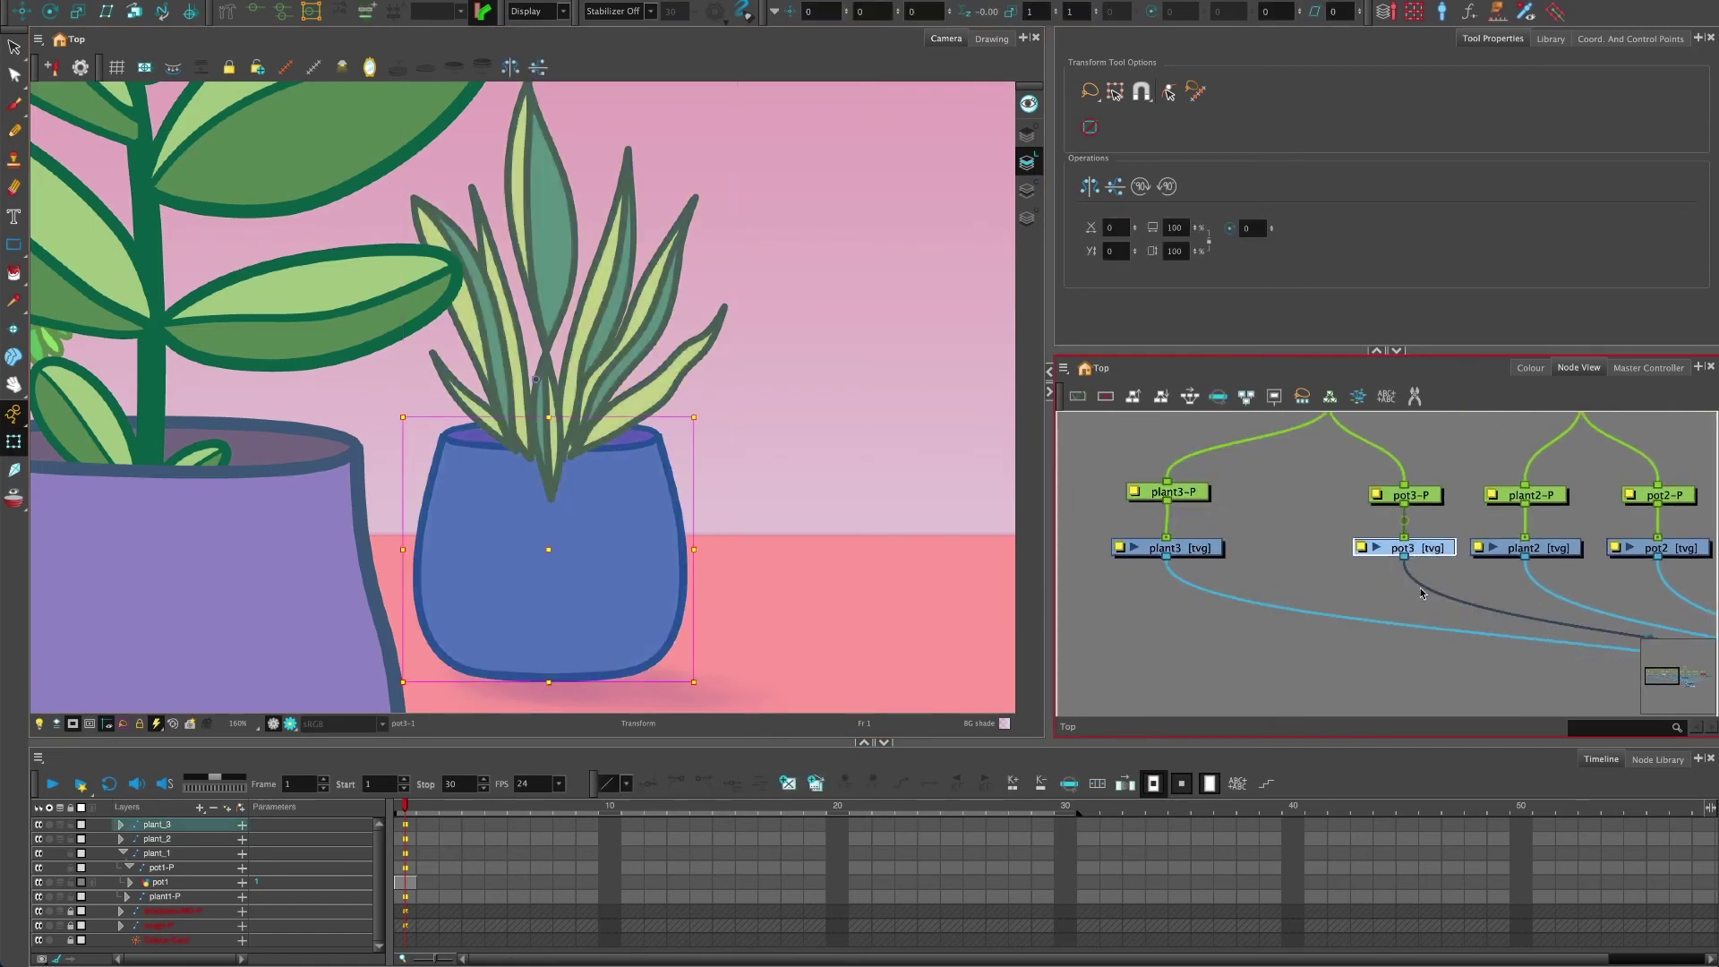
mouse_move(1362, 547)
mouse_down()
mouse_move(1371, 566)
mouse_move(1421, 566)
mouse_move(1342, 554)
mouse_up()
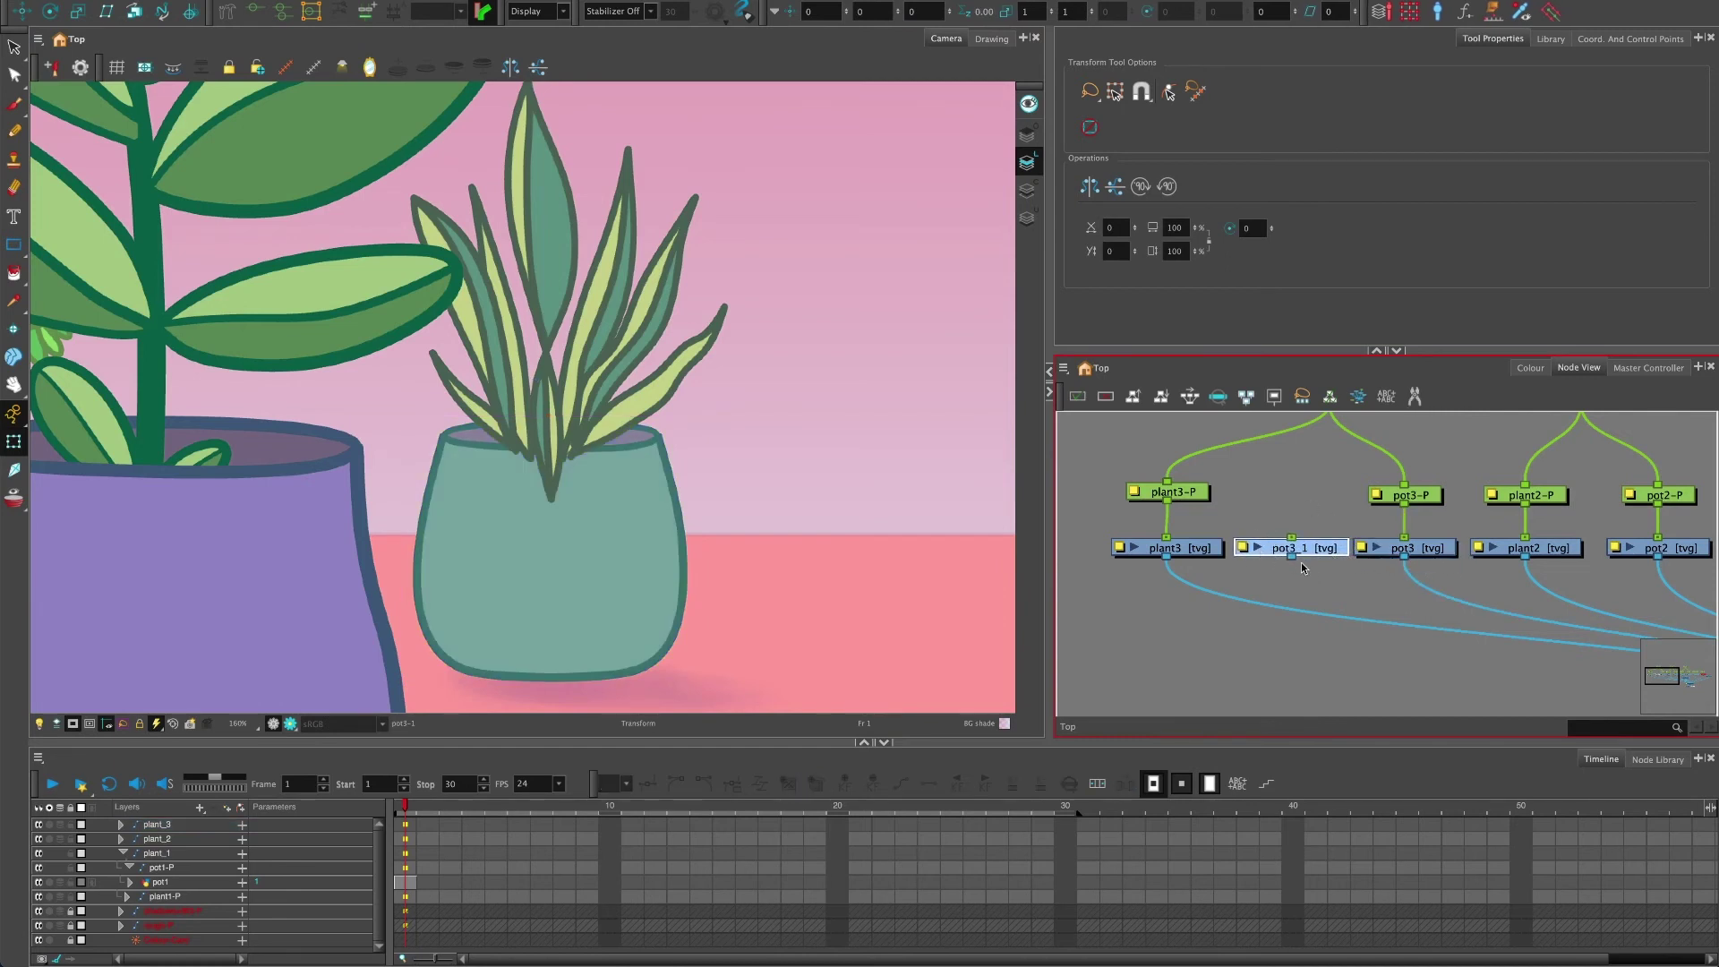
click(1426, 556)
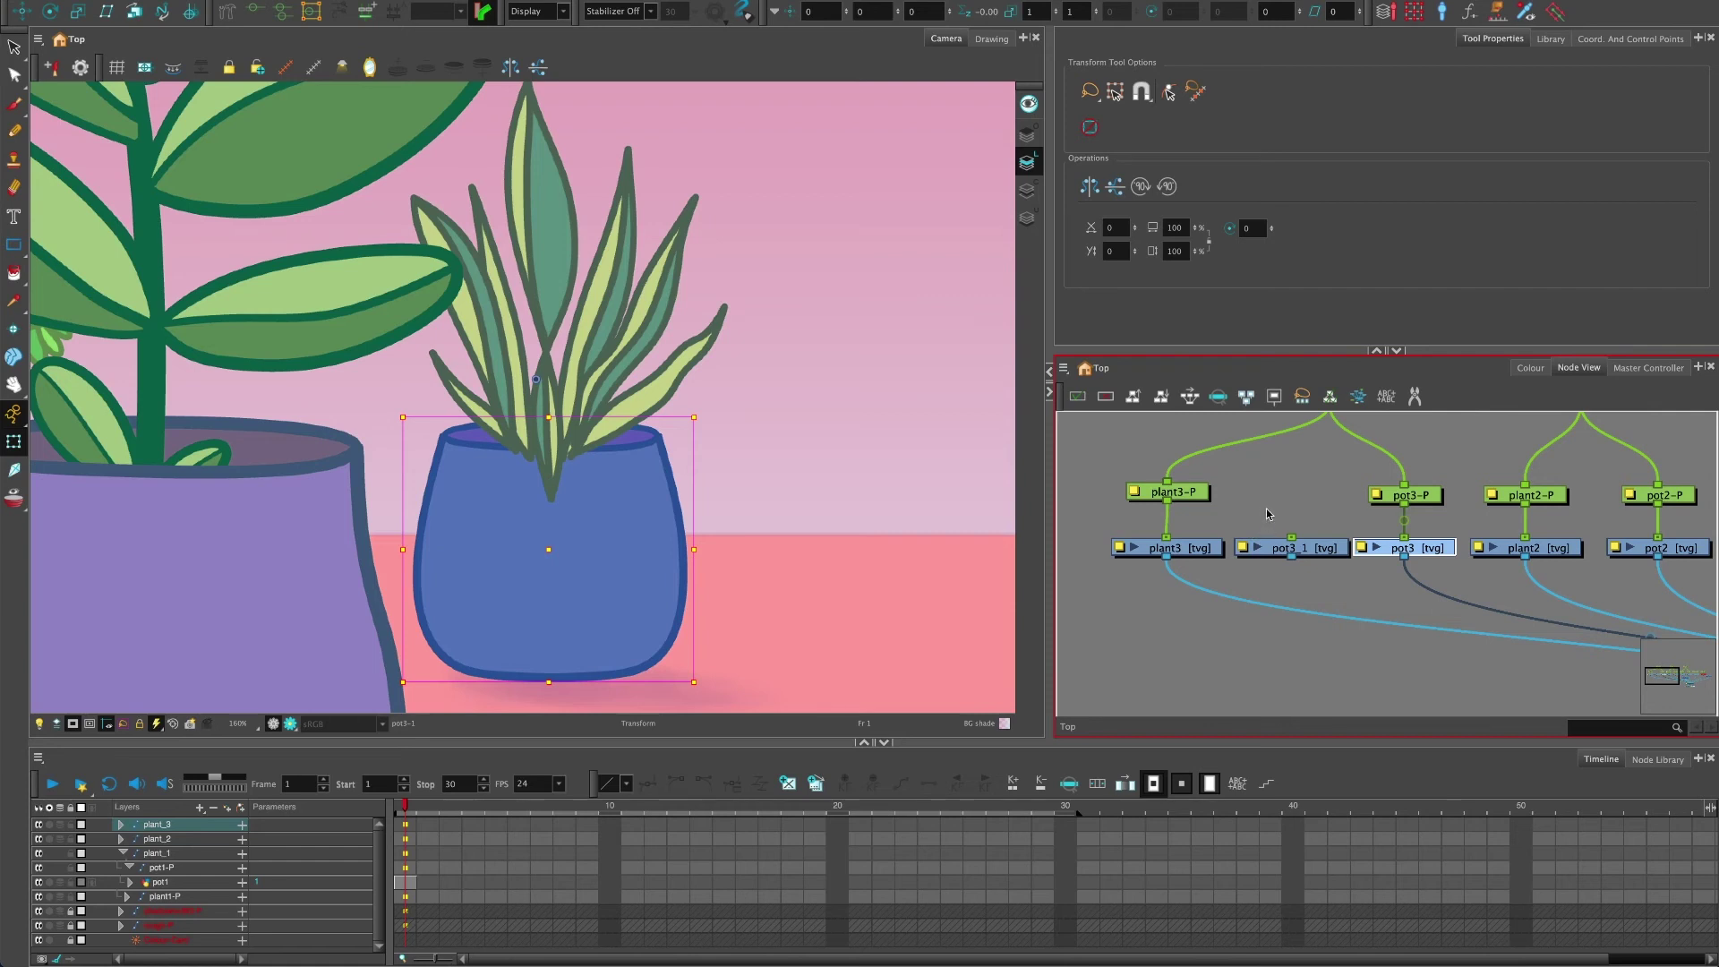
- Connect the output of the pot3_1 drawing node to the composite that receives the other plant drawings
click(1317, 554)
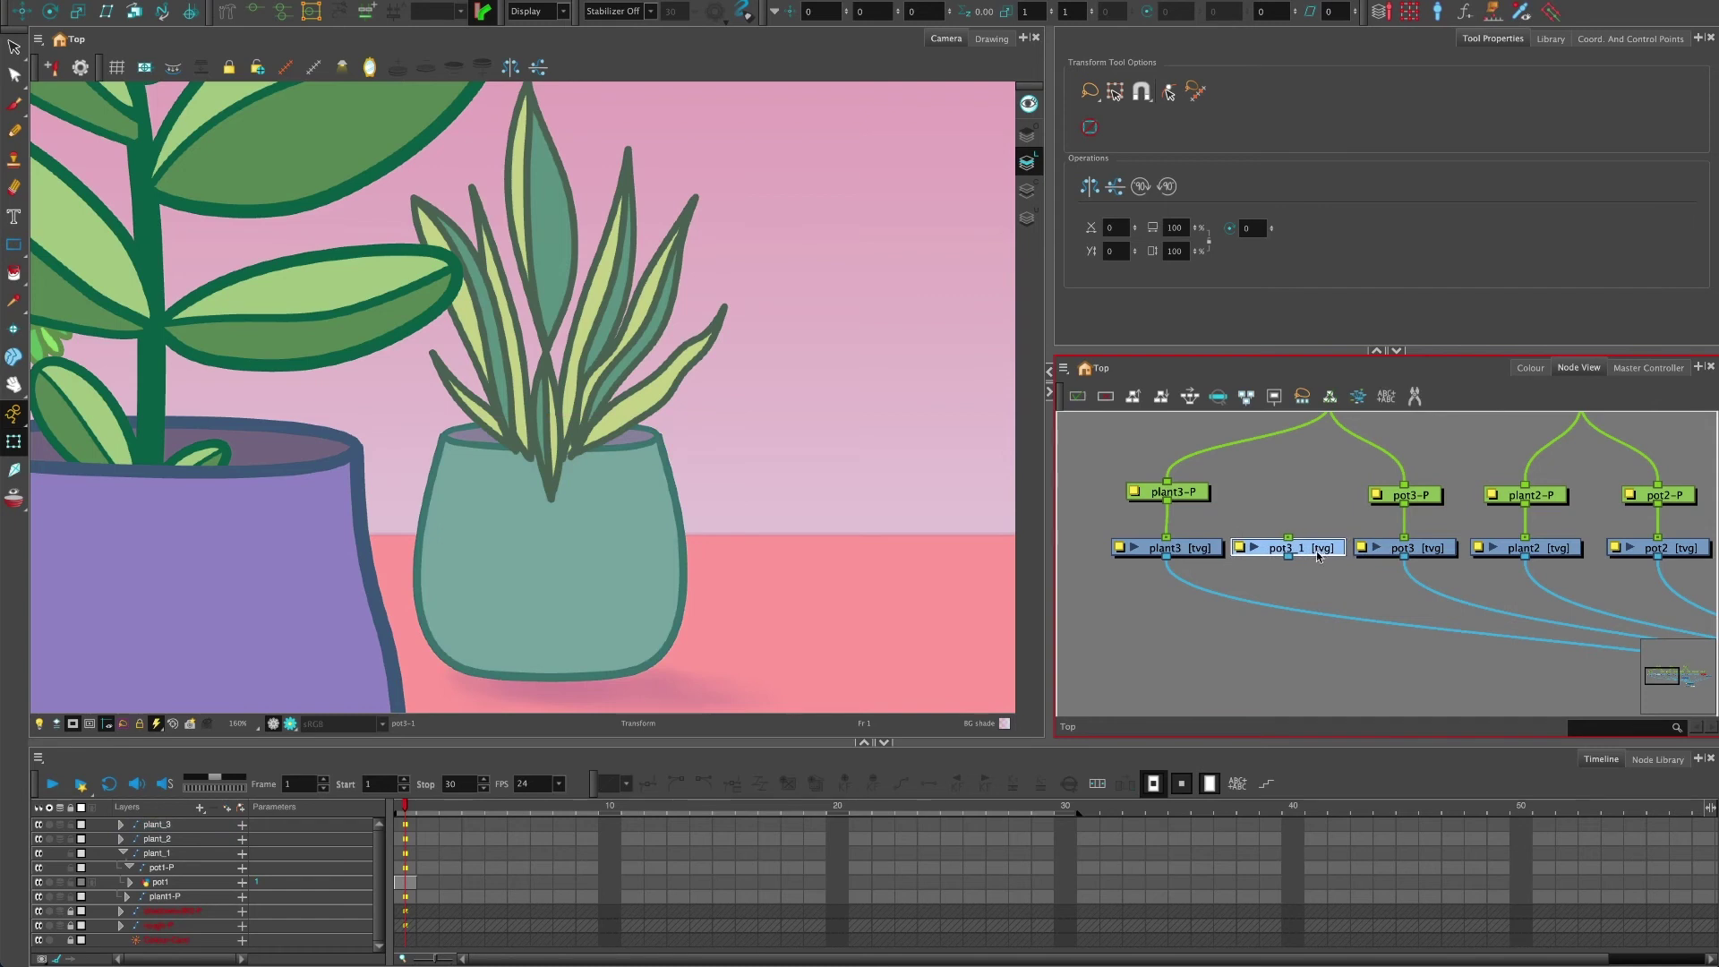
drag(1288, 556, 1578, 585)
mouse_move(1213, 597)
mouse_down()
mouse_move(1376, 673)
mouse_move(1201, 629)
mouse_up()
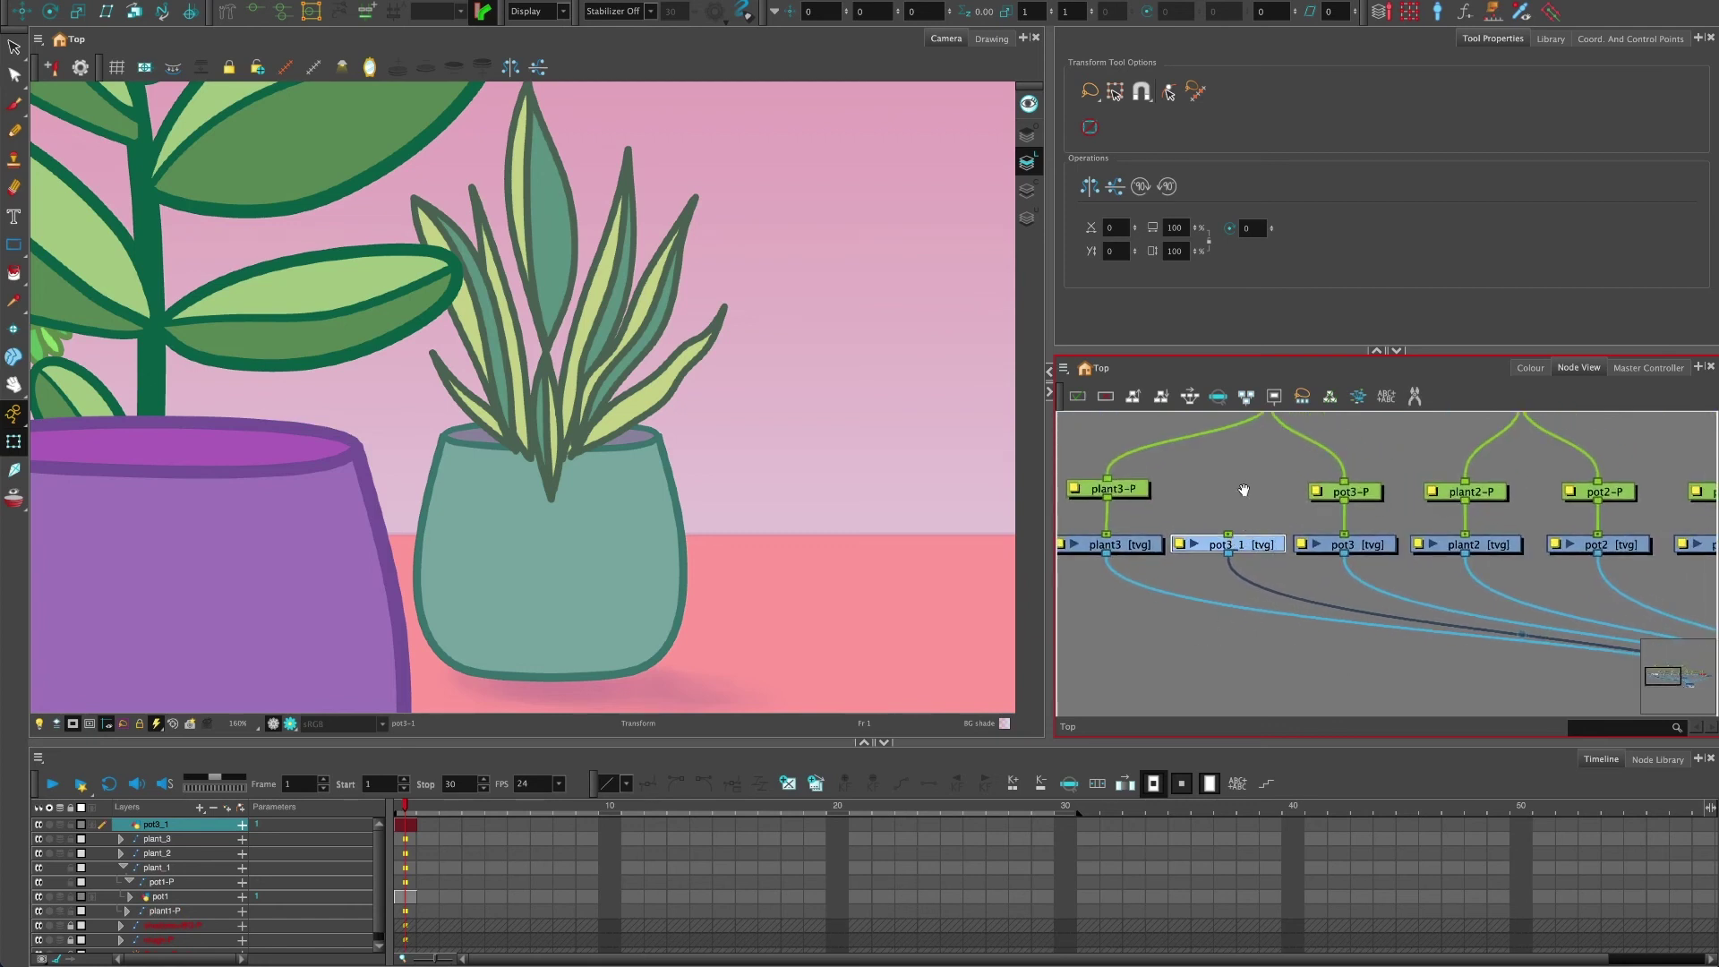
drag(1244, 489, 1236, 546)
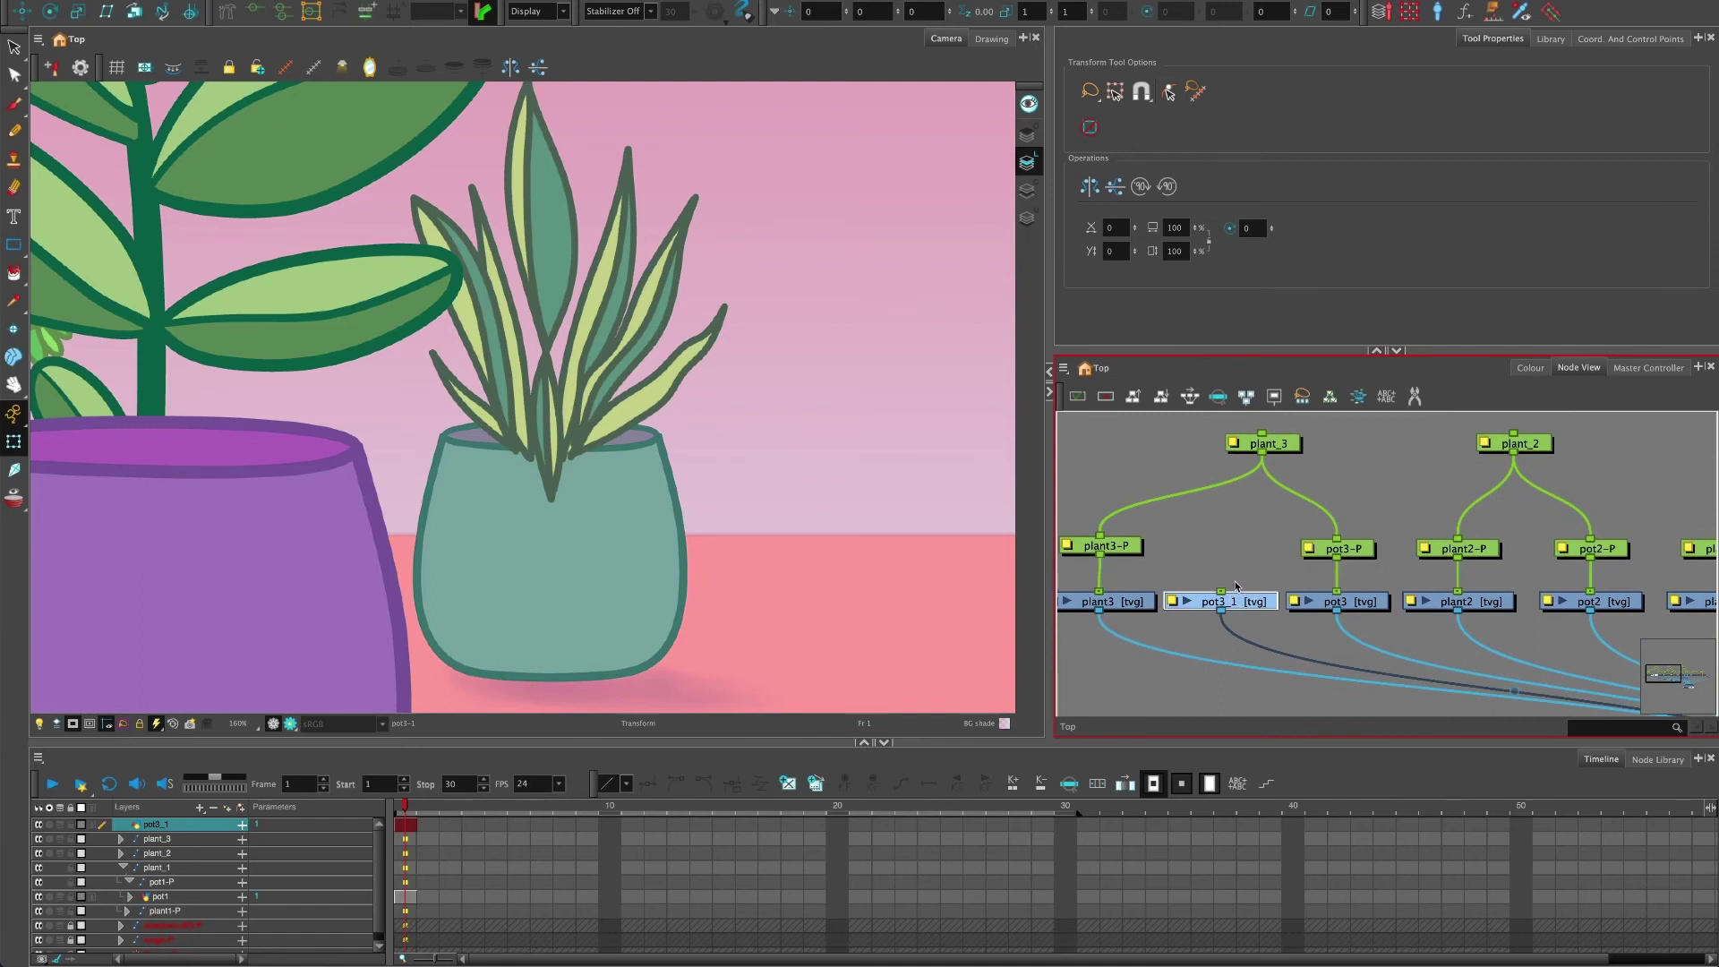
key(ctrl+p)
drag(1232, 504, 1242, 547)
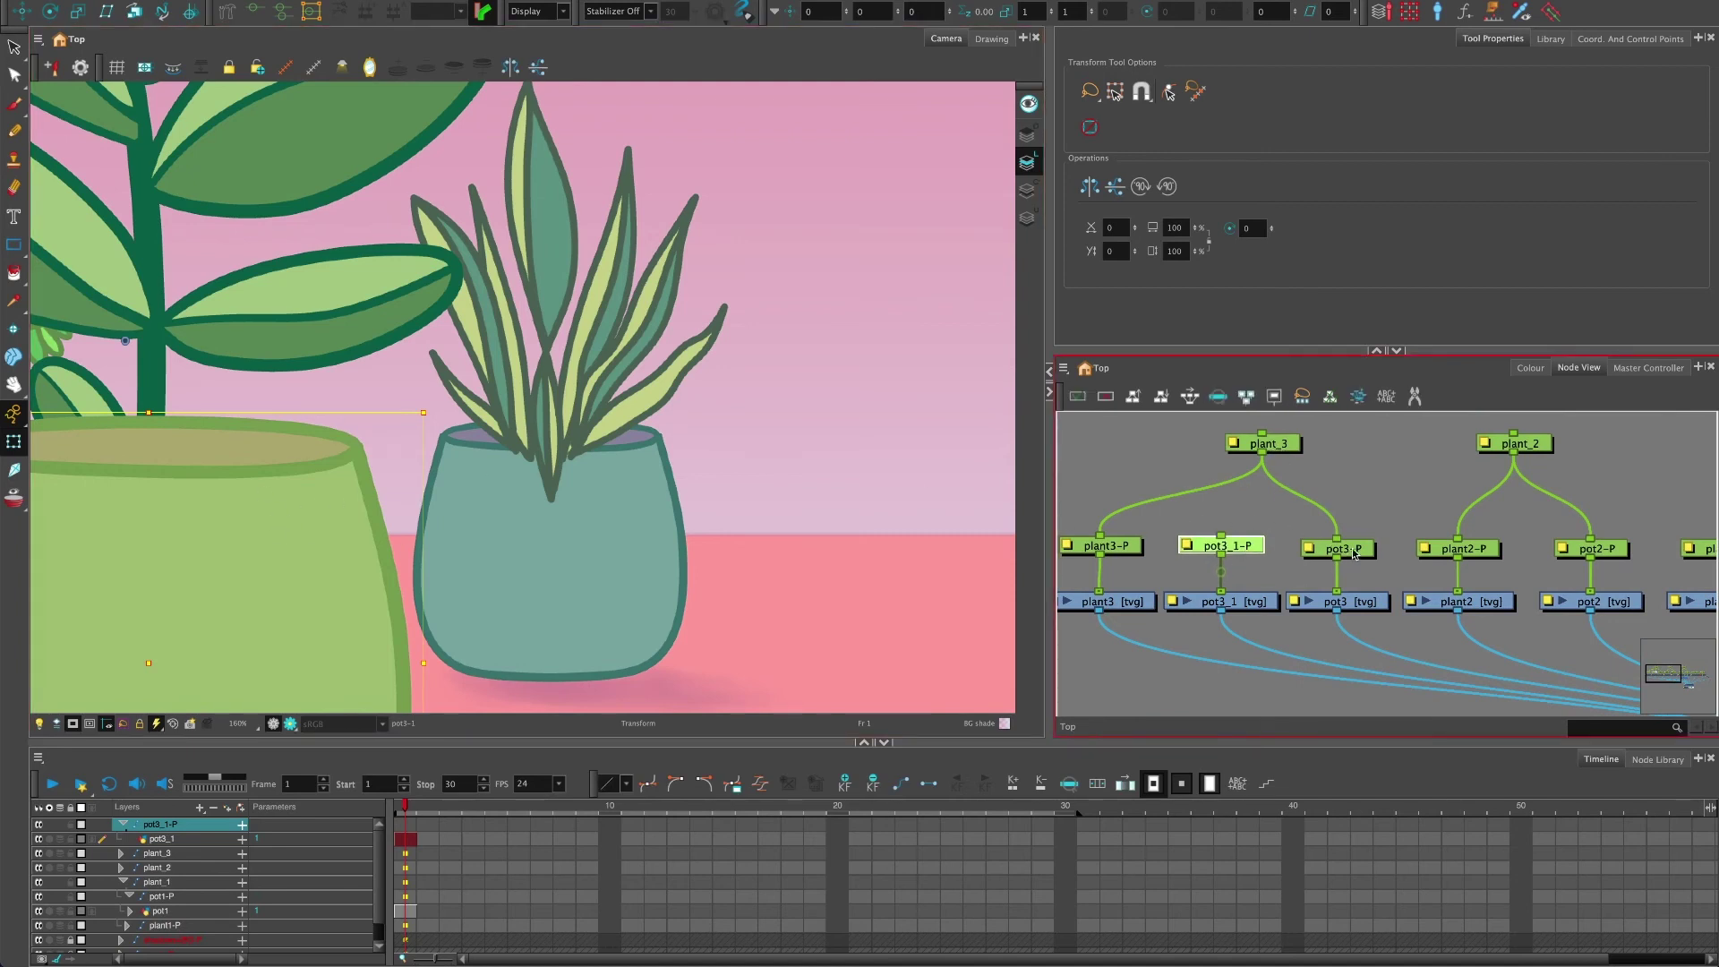
drag(1340, 550, 1263, 457)
scroll(1246, 500, up, 2)
scroll(1244, 535, down, 2)
click(1242, 541)
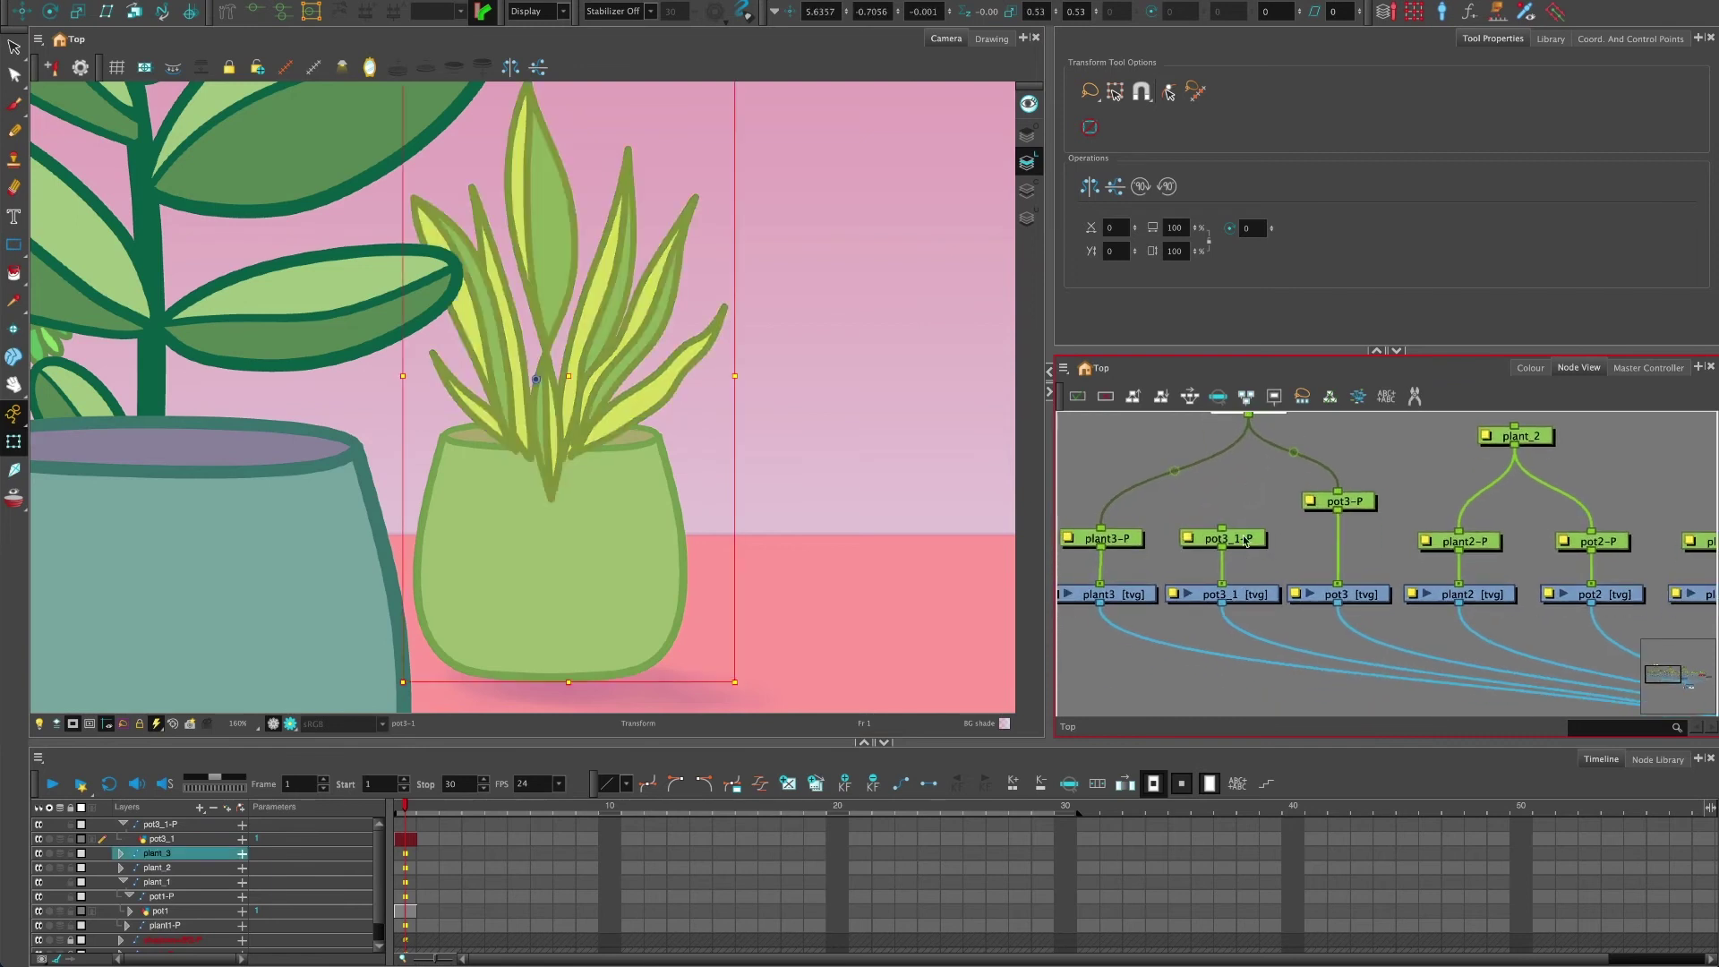
key(Delete)
- Rename the pot3_1 drawing node as pot3_OL in its layer properties
double_click(1177, 598)
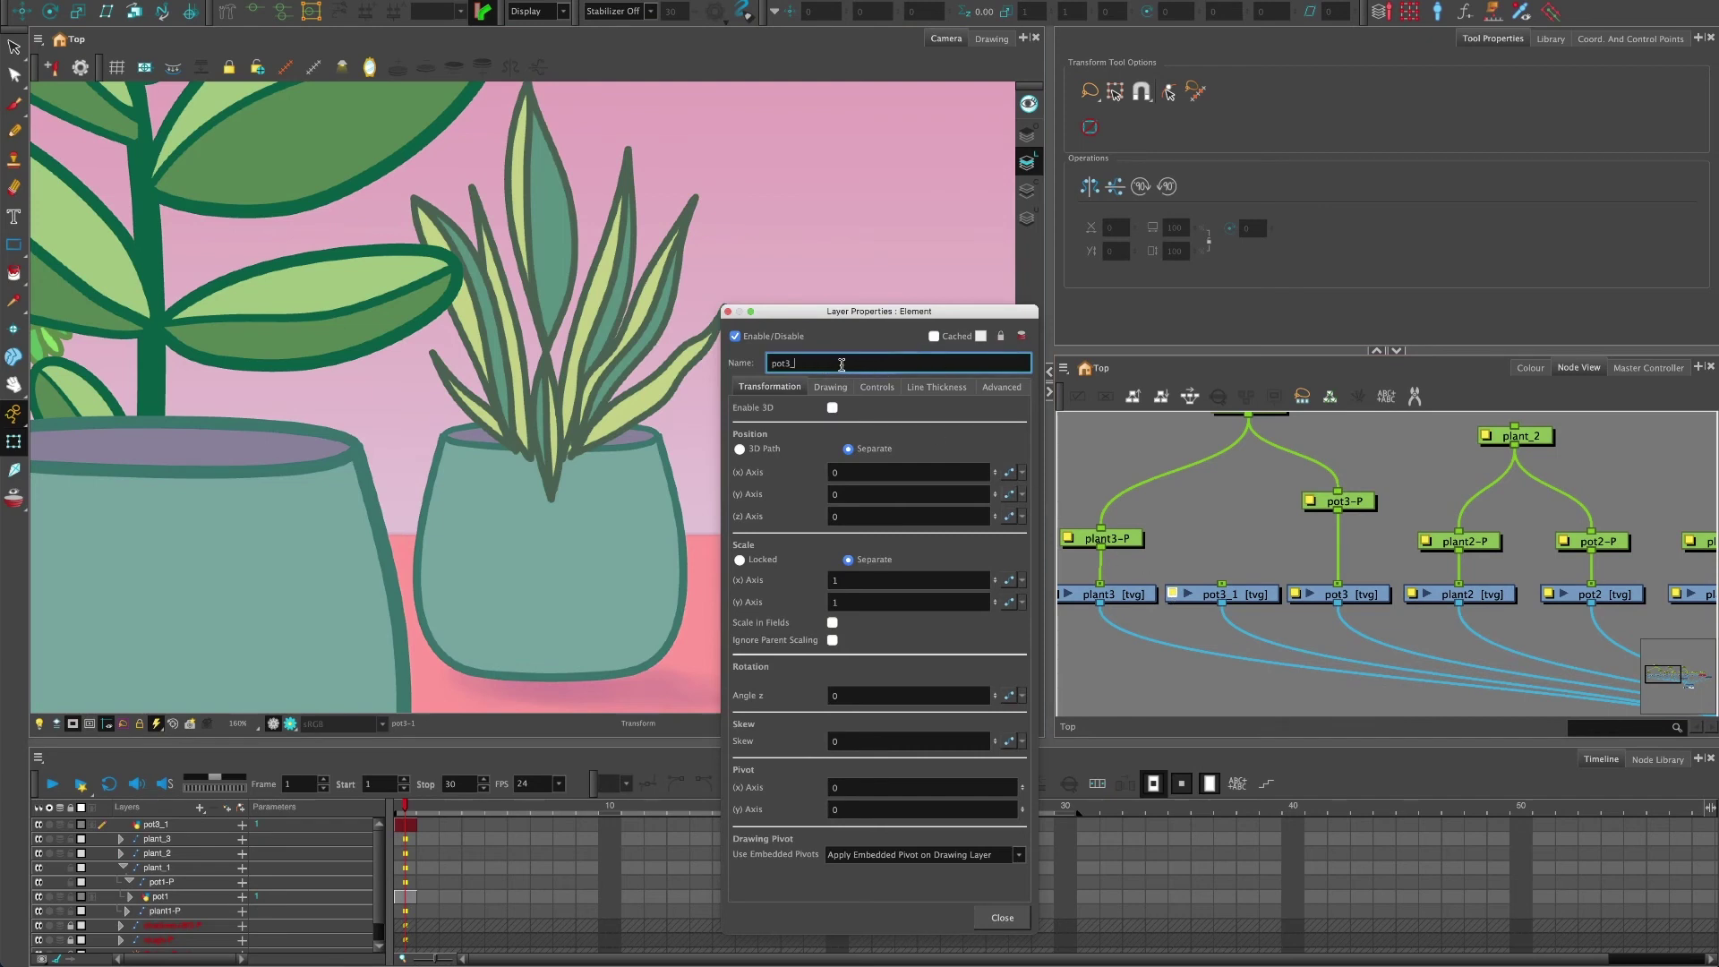
text(OL)
click(727, 311)
- Add a parent peg above the pot3_OL drawing node and connect that peg under the pot3-P peg
click(1243, 600)
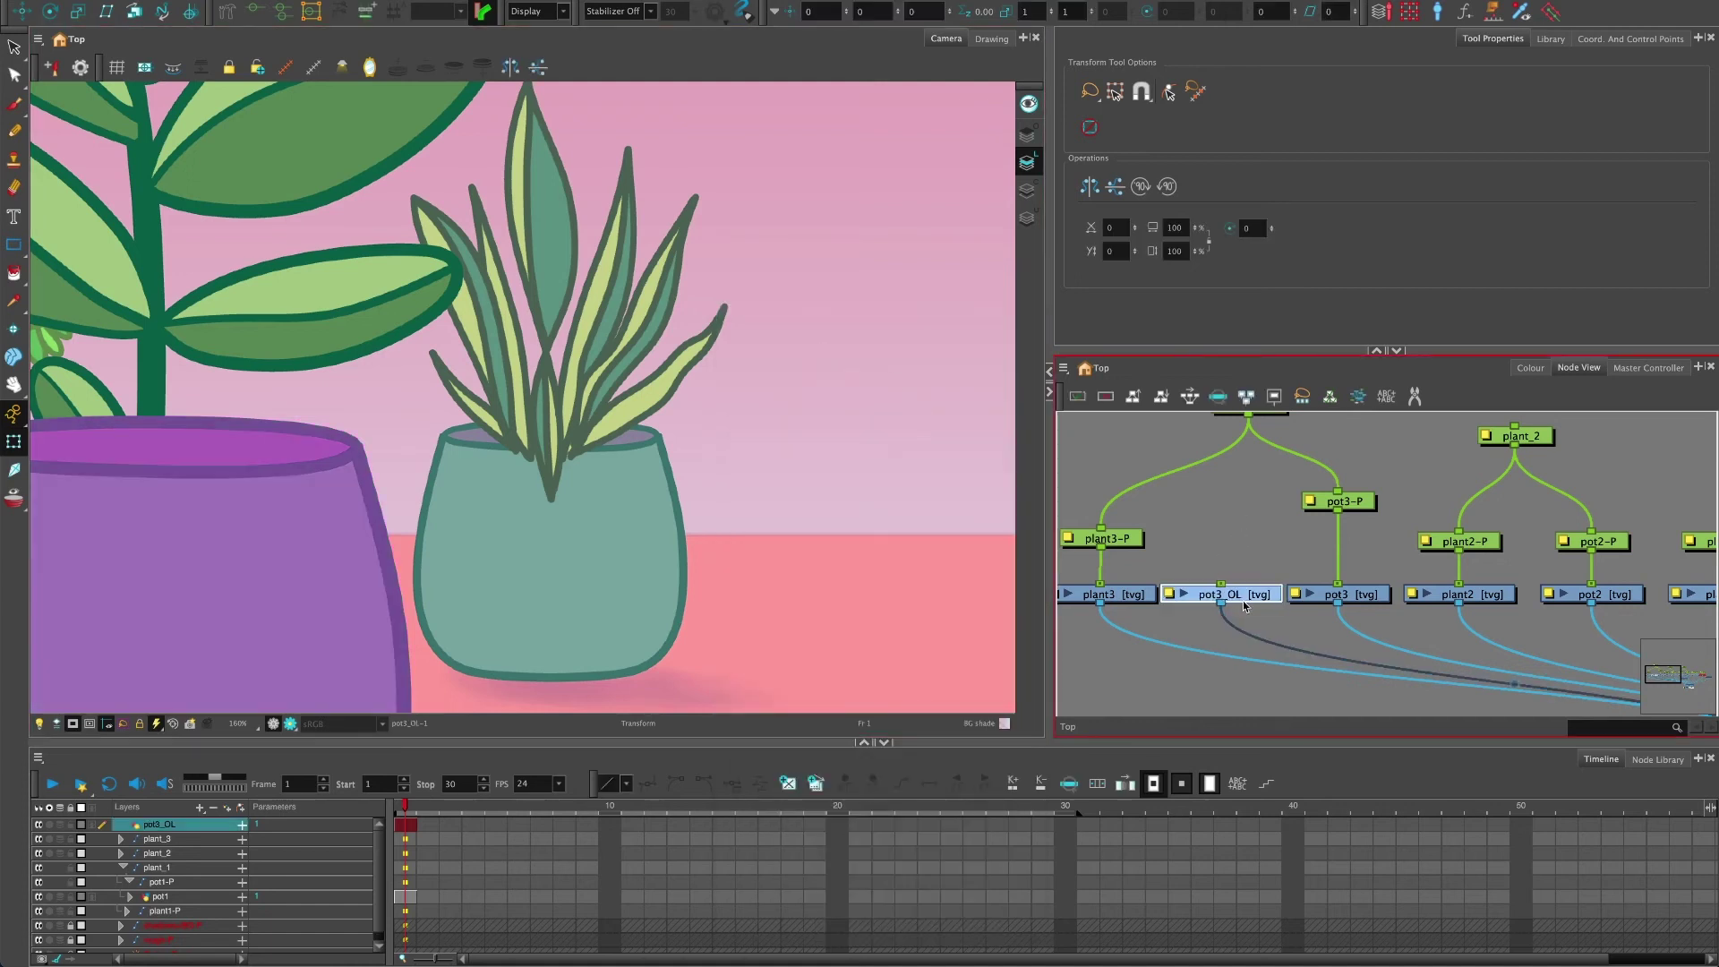
key(ctrl+p)
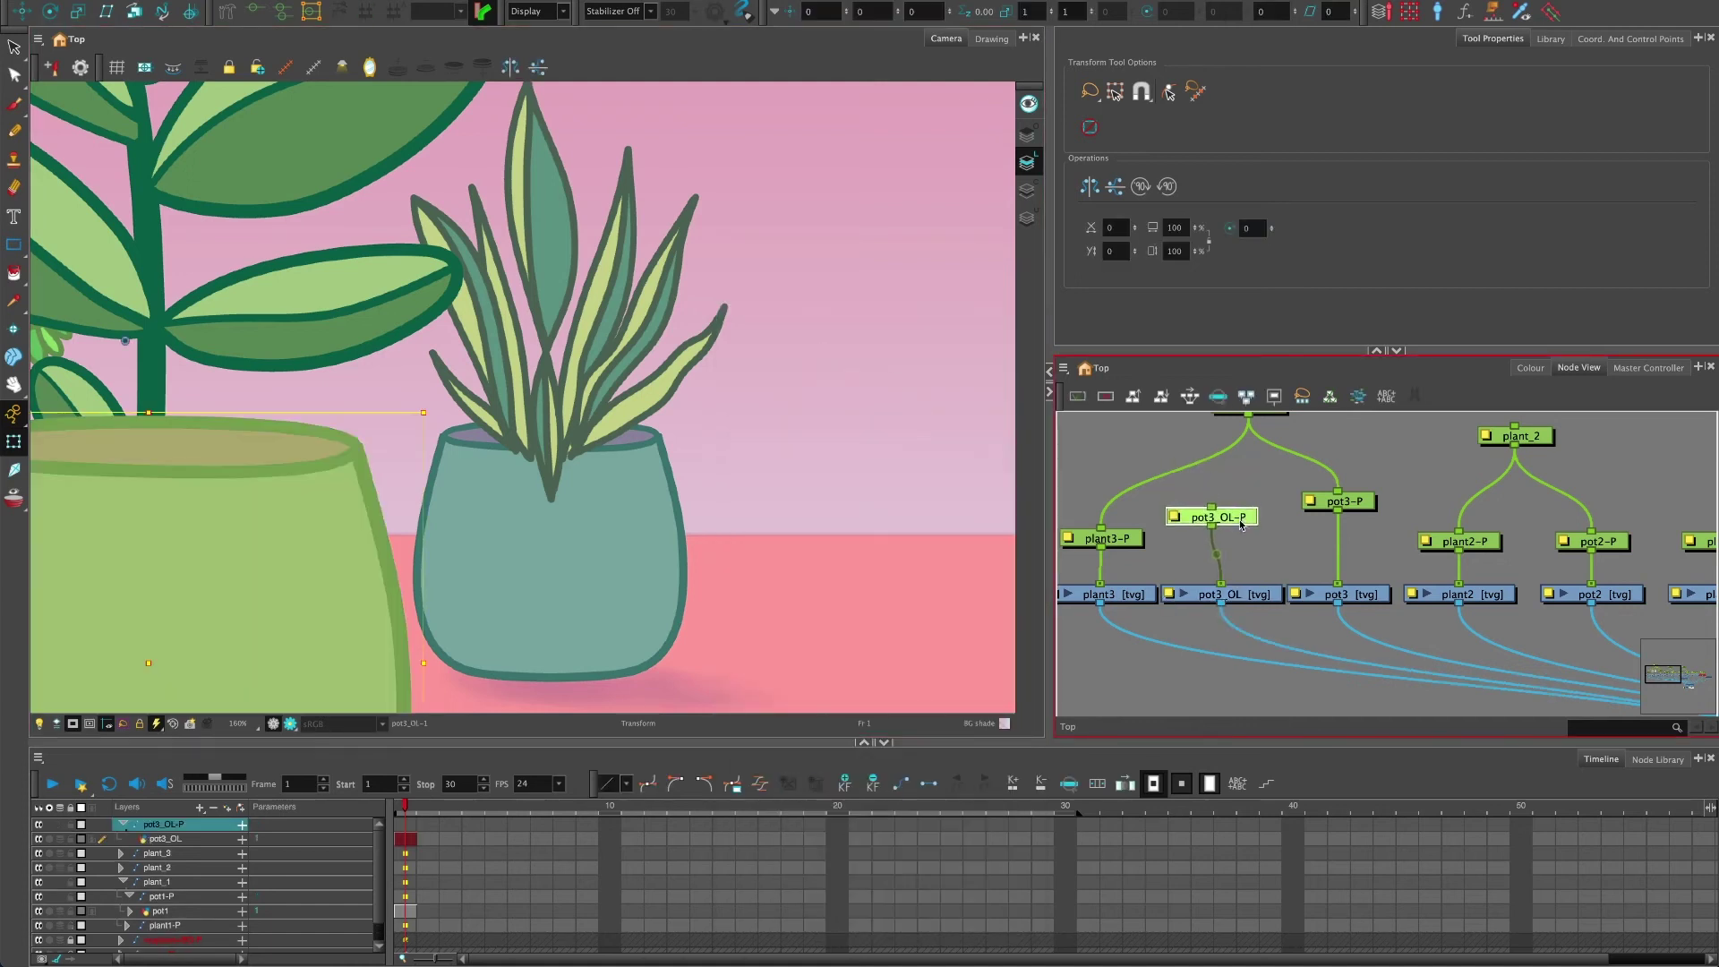
drag(1241, 525, 1252, 547)
click(1244, 597)
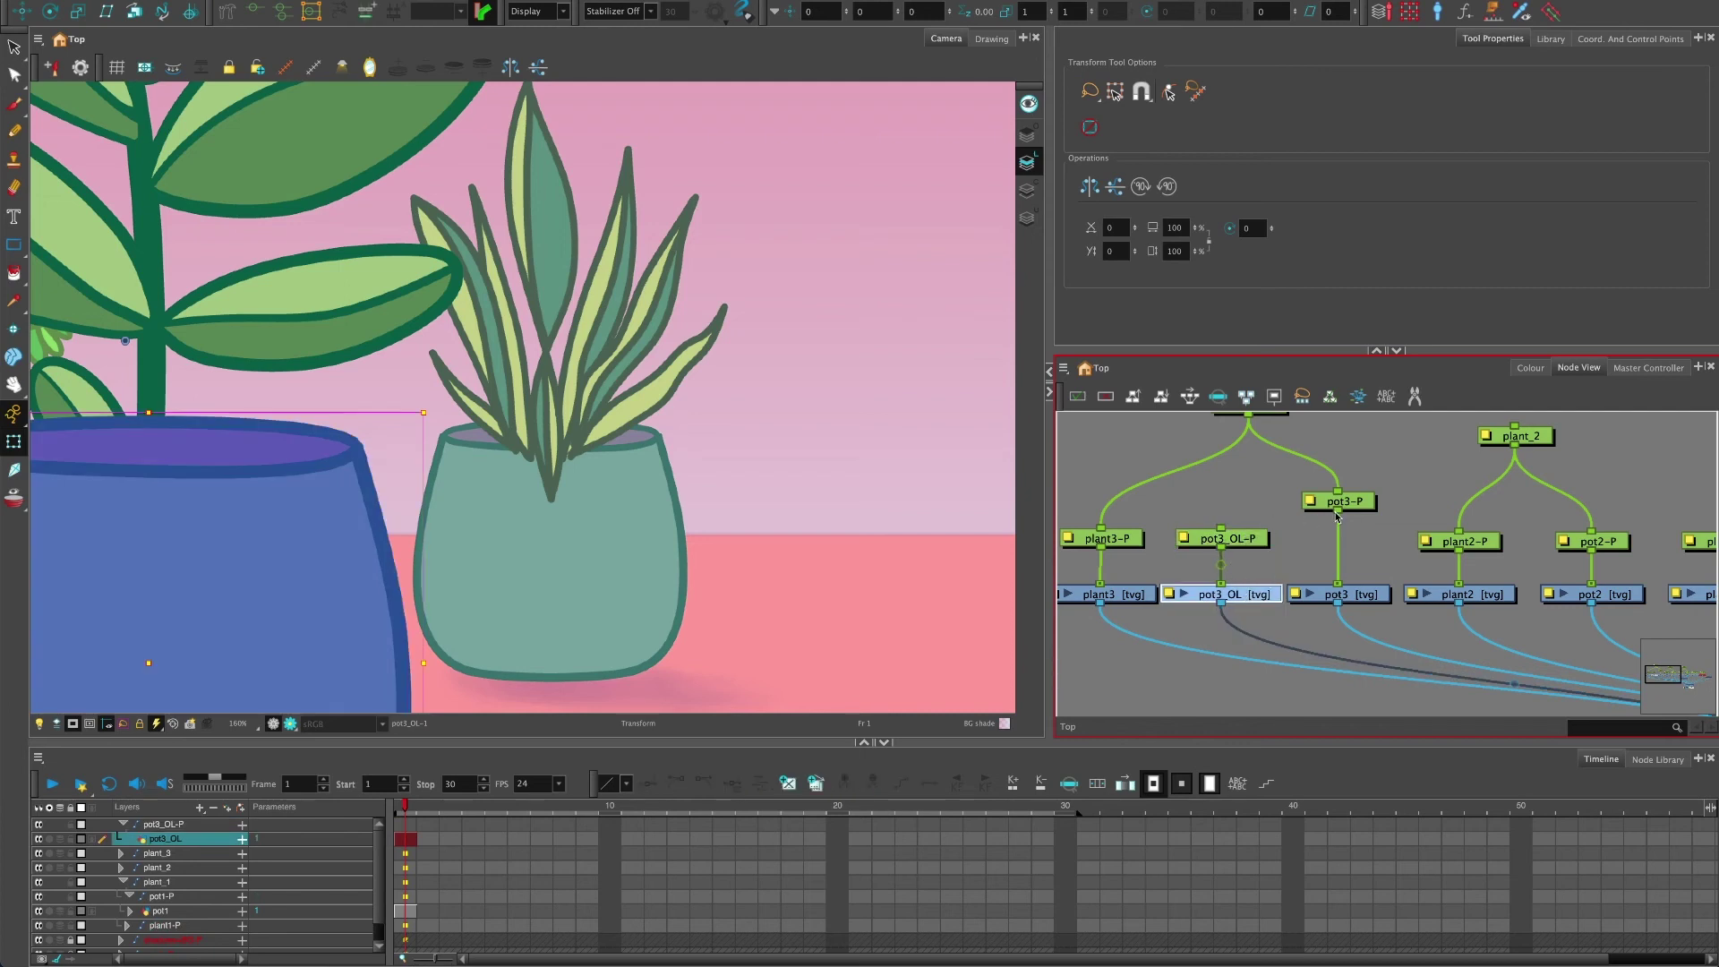
drag(1337, 512, 1220, 529)
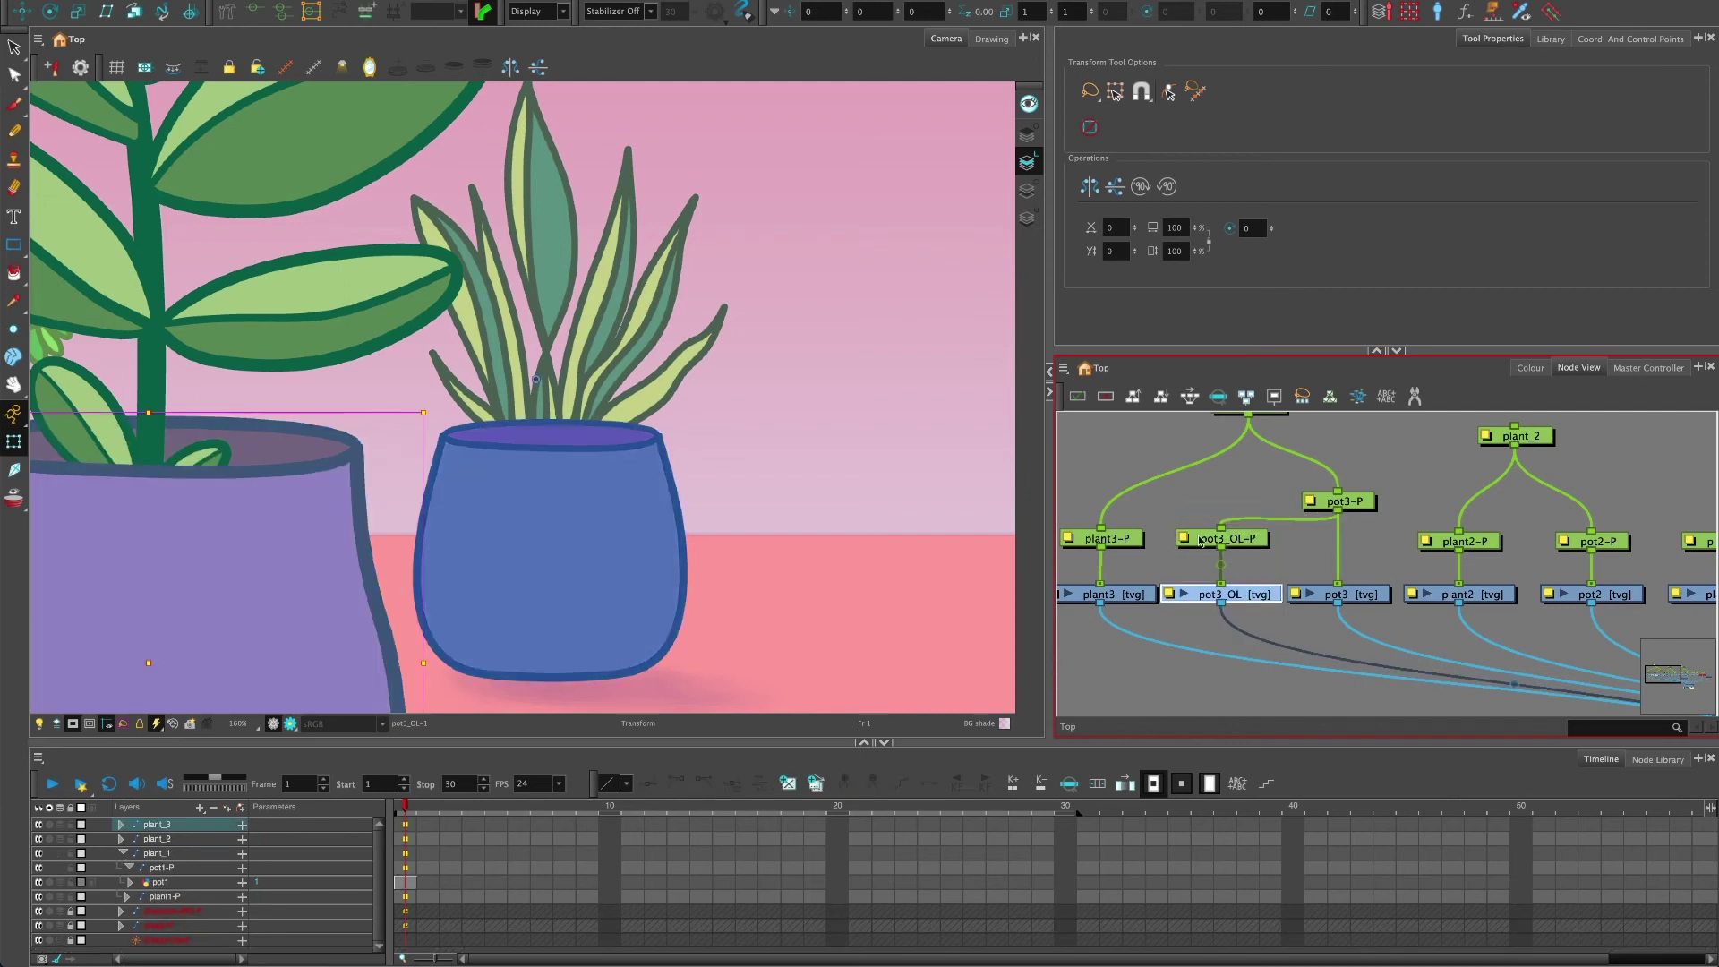
click(1237, 485)
drag(1249, 478, 1261, 502)
- Examine the pot3-P hierarchy, the pot3 and pot3_OL drawings, and the pot3_OL layer properties
click(1352, 525)
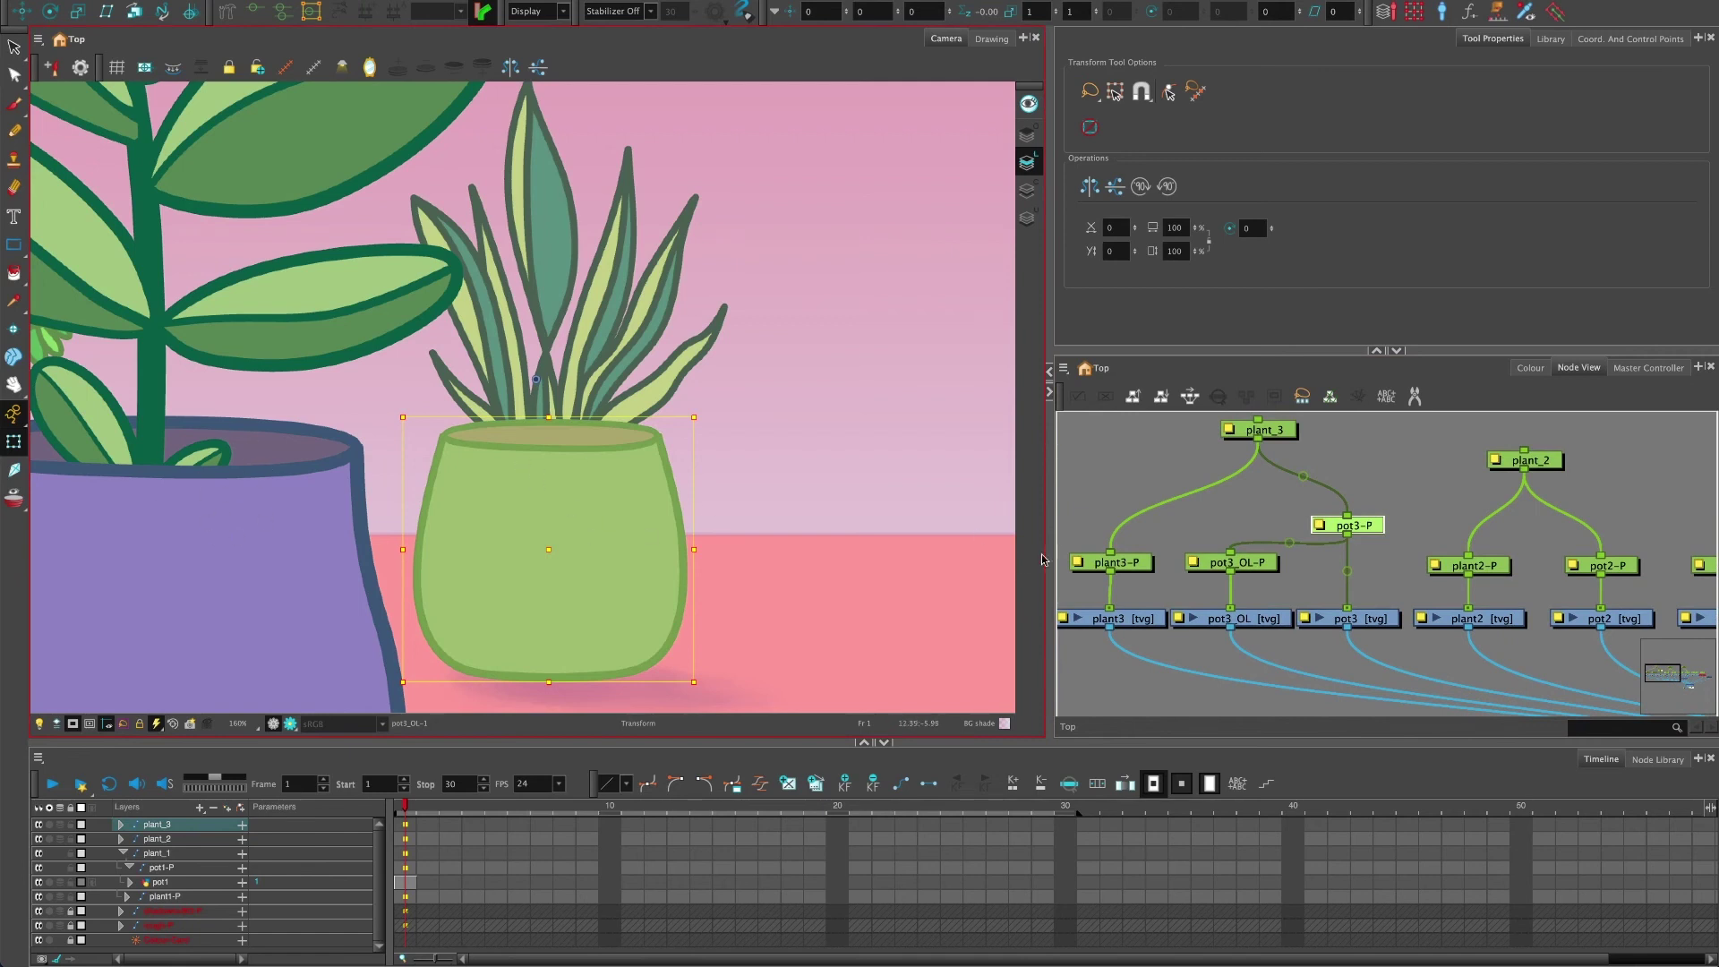
click(1233, 519)
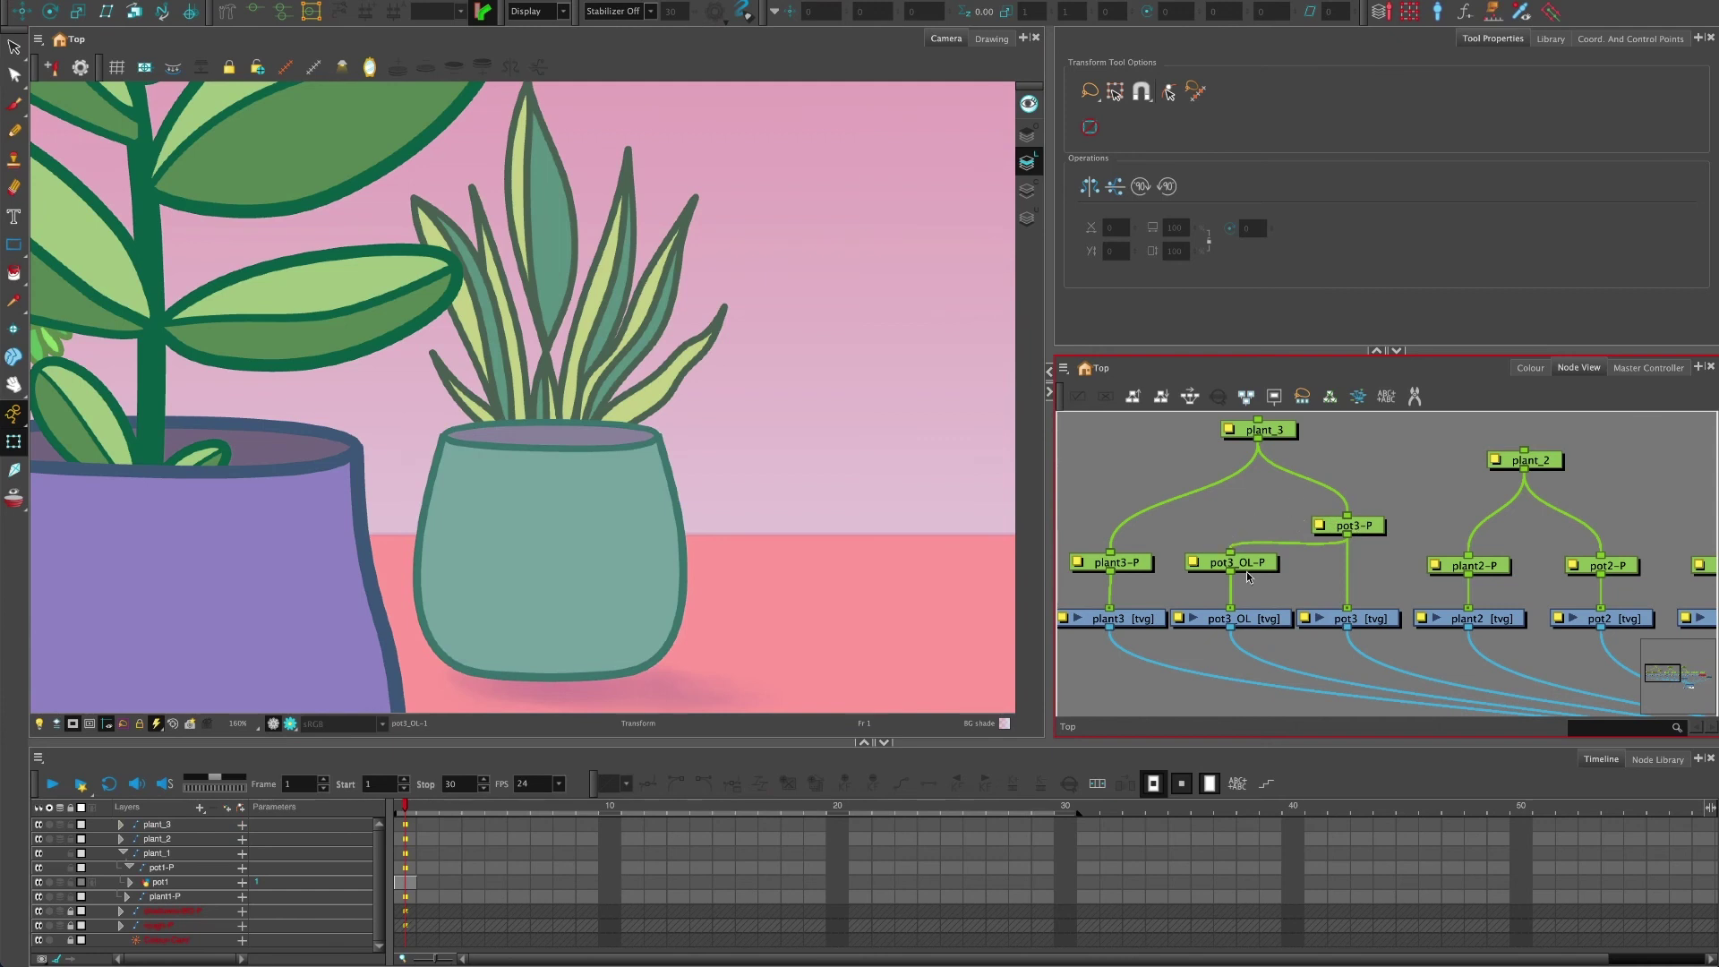
click(1258, 624)
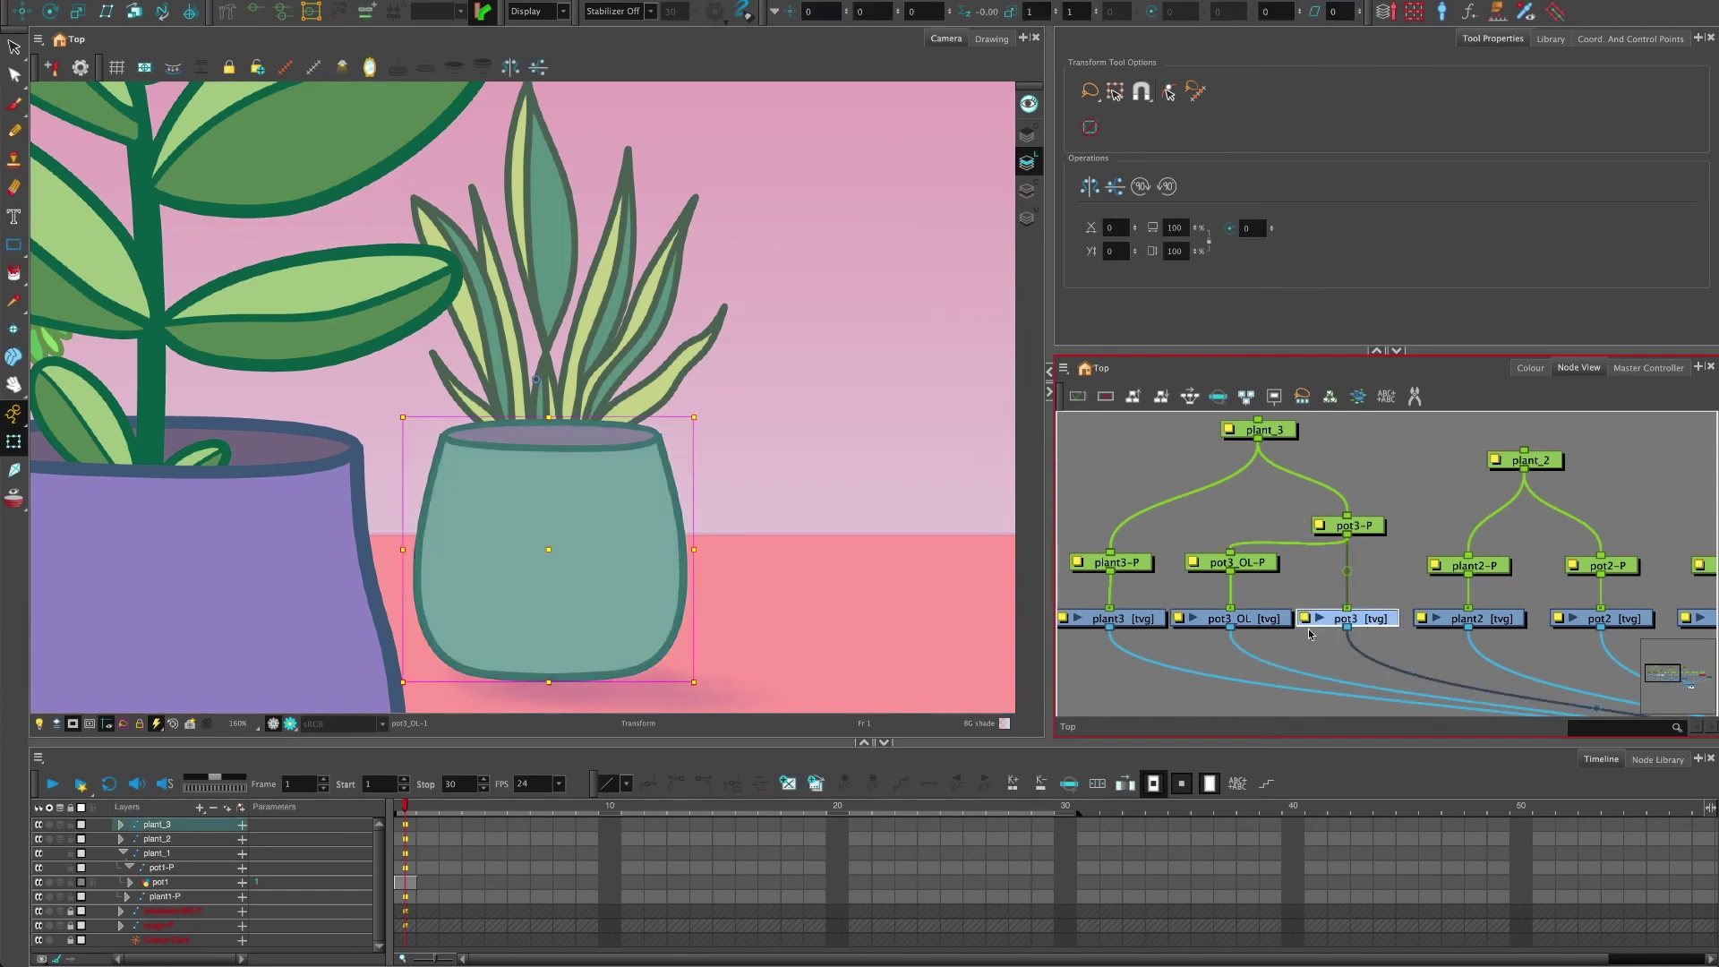
click(1379, 626)
click(1267, 624)
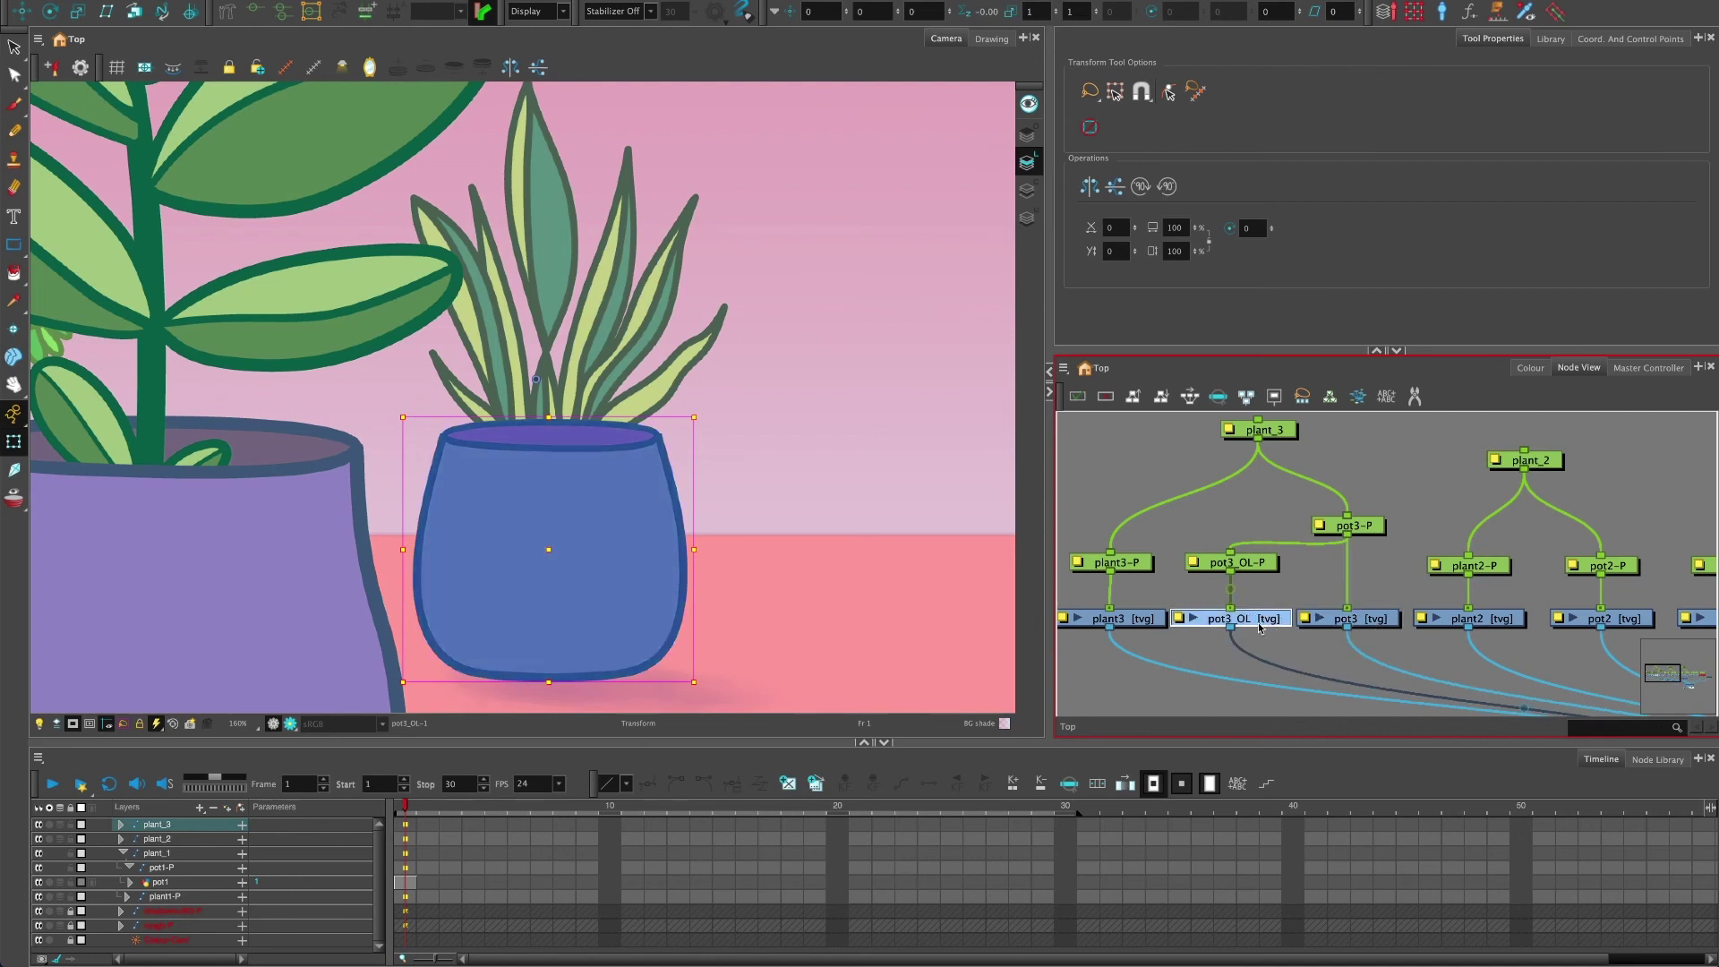
double_click(1175, 618)
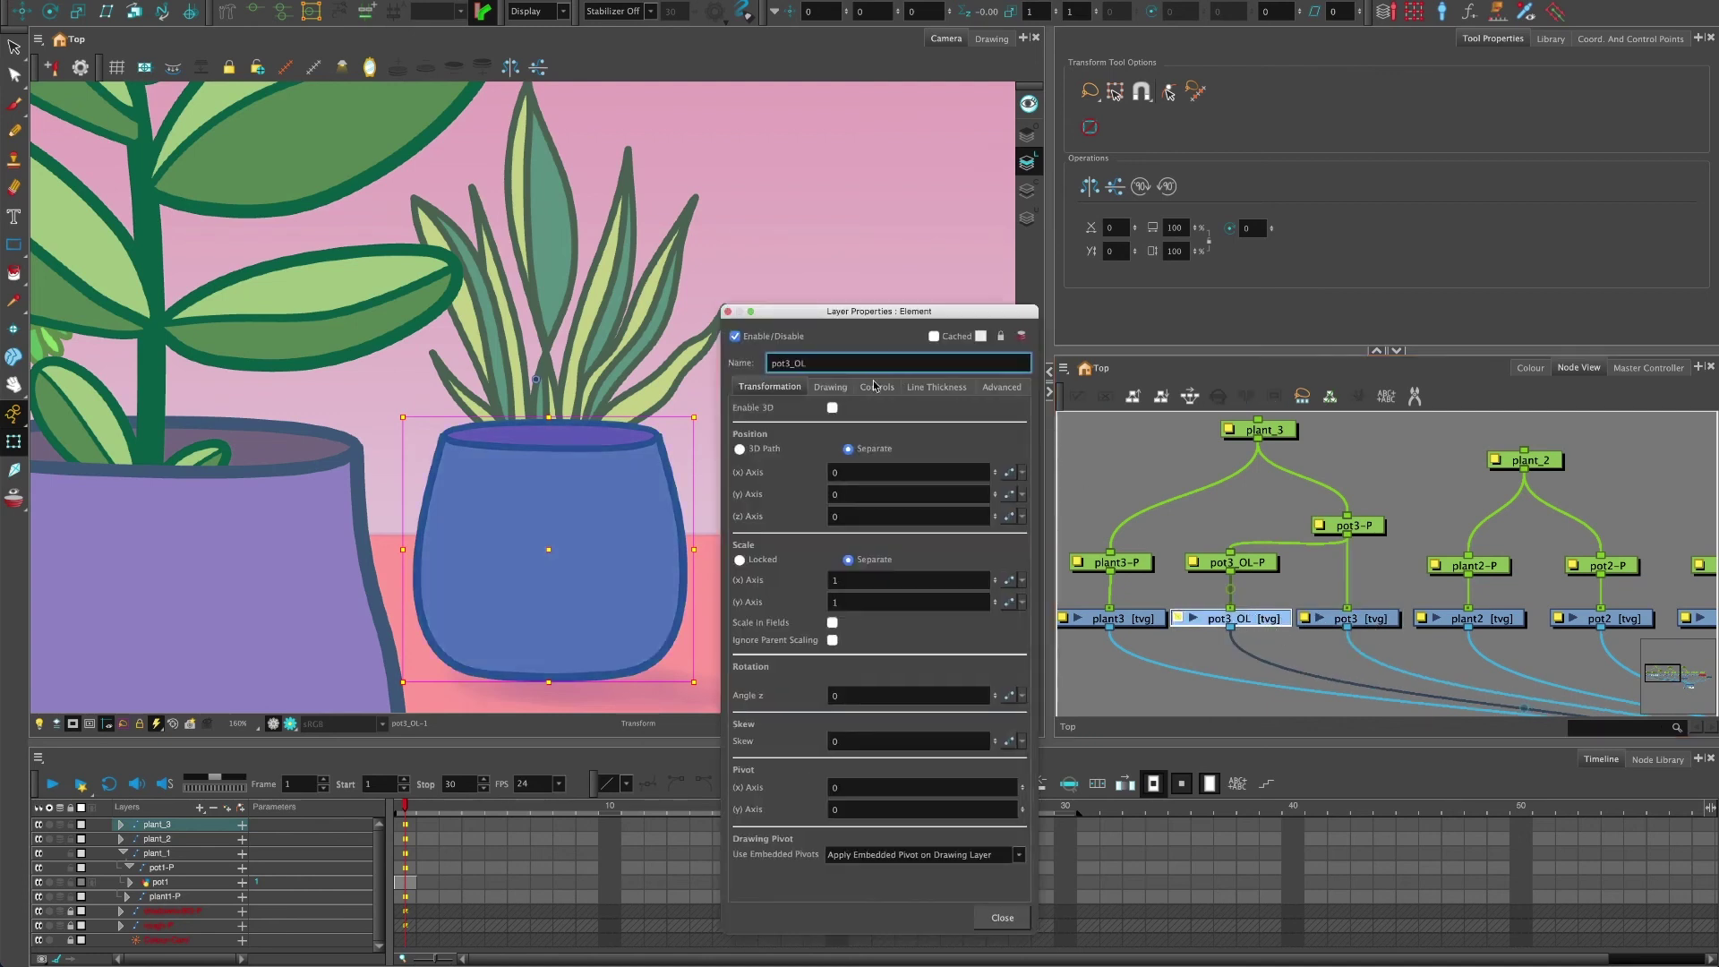
click(727, 313)
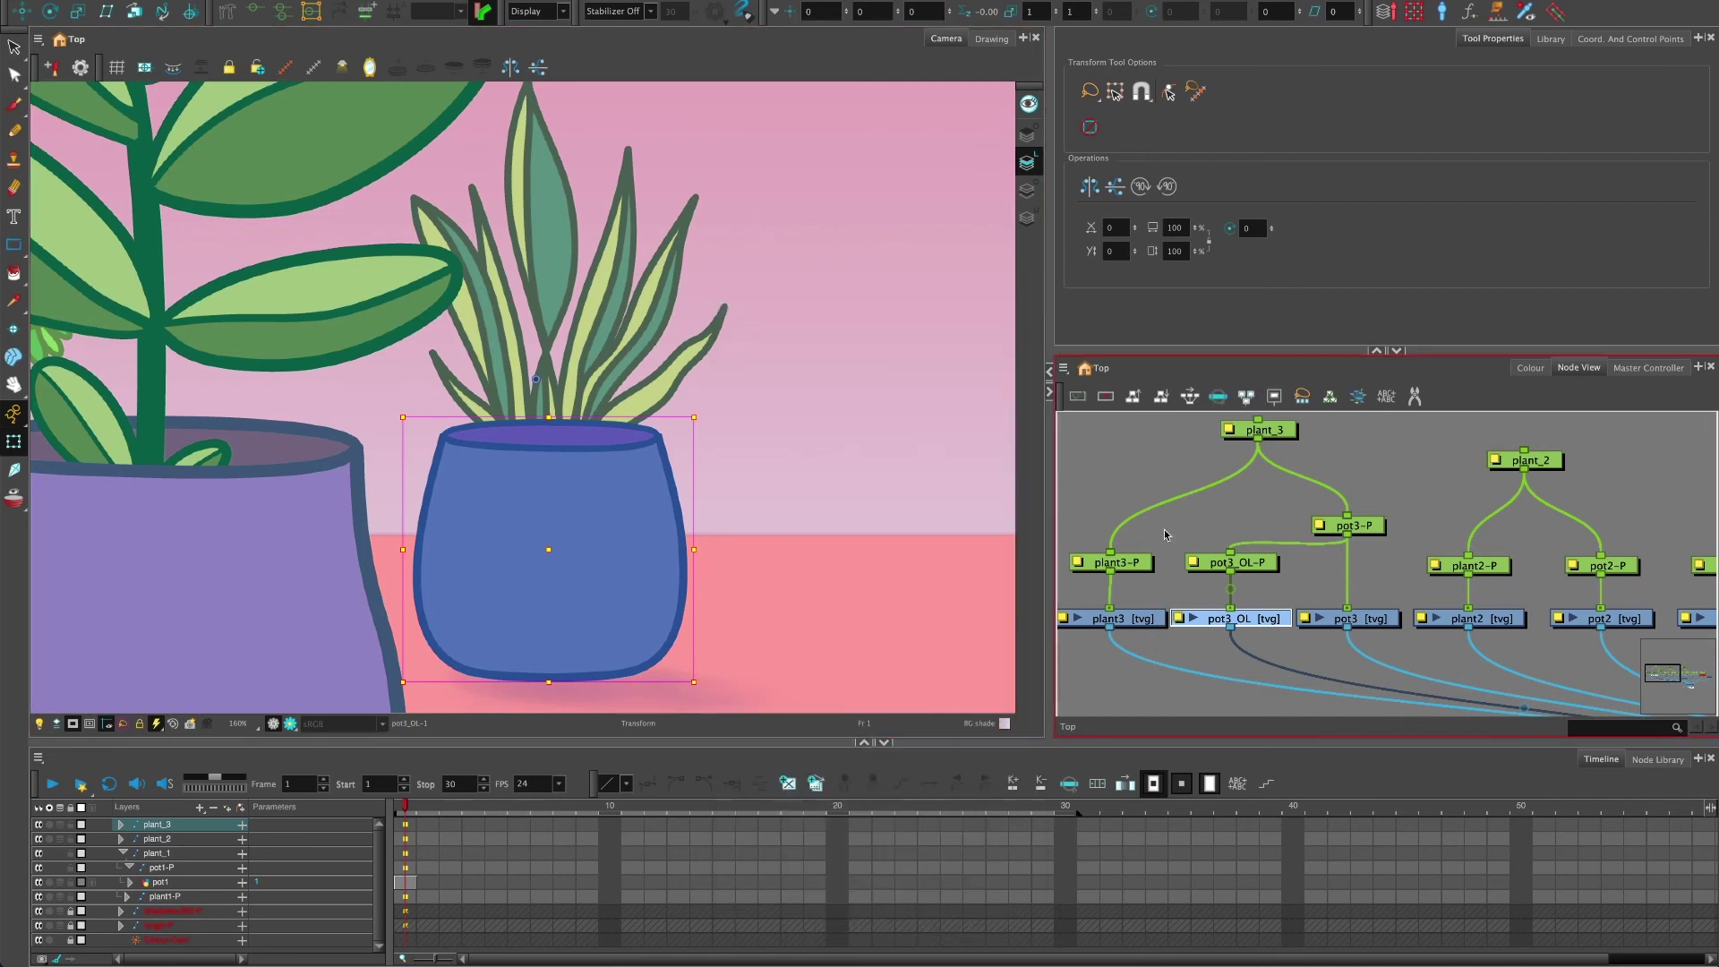
click(1213, 559)
click(1263, 620)
- Raise the pot3-P peg in the node network, try moving both pot drawings with it, and undo the pot move
drag(1354, 532, 1356, 511)
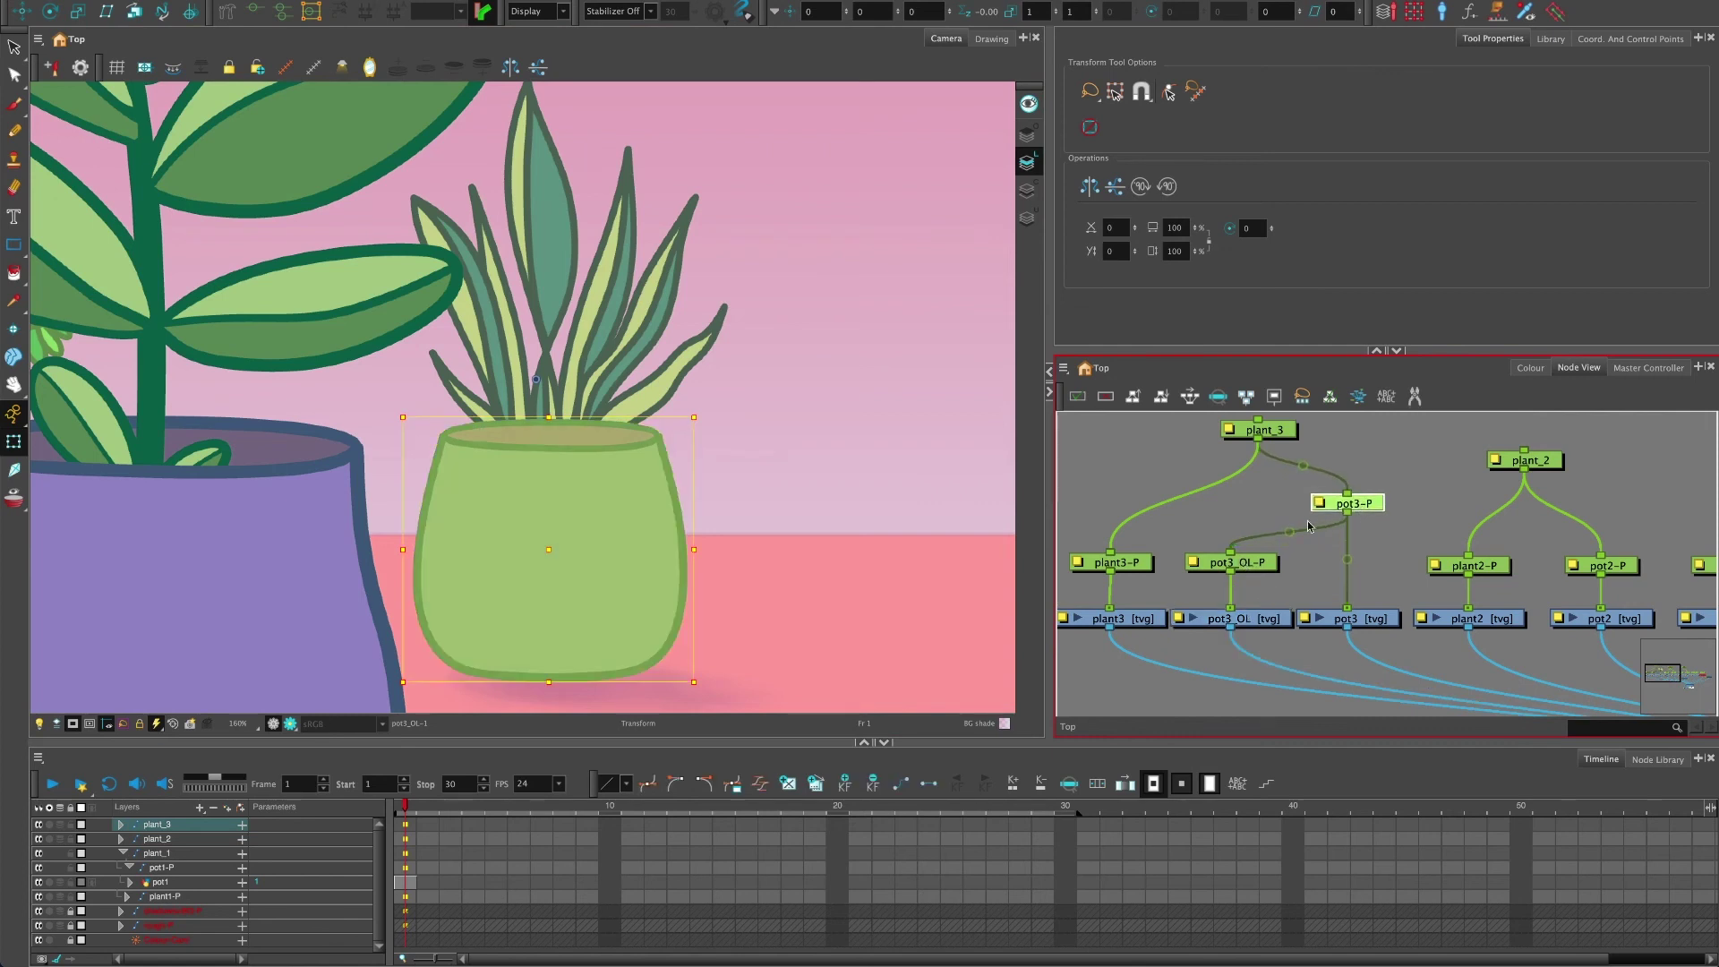
click(1378, 519)
click(1350, 504)
mouse_move(545, 546)
mouse_down()
mouse_move(766, 557)
mouse_move(547, 522)
mouse_up()
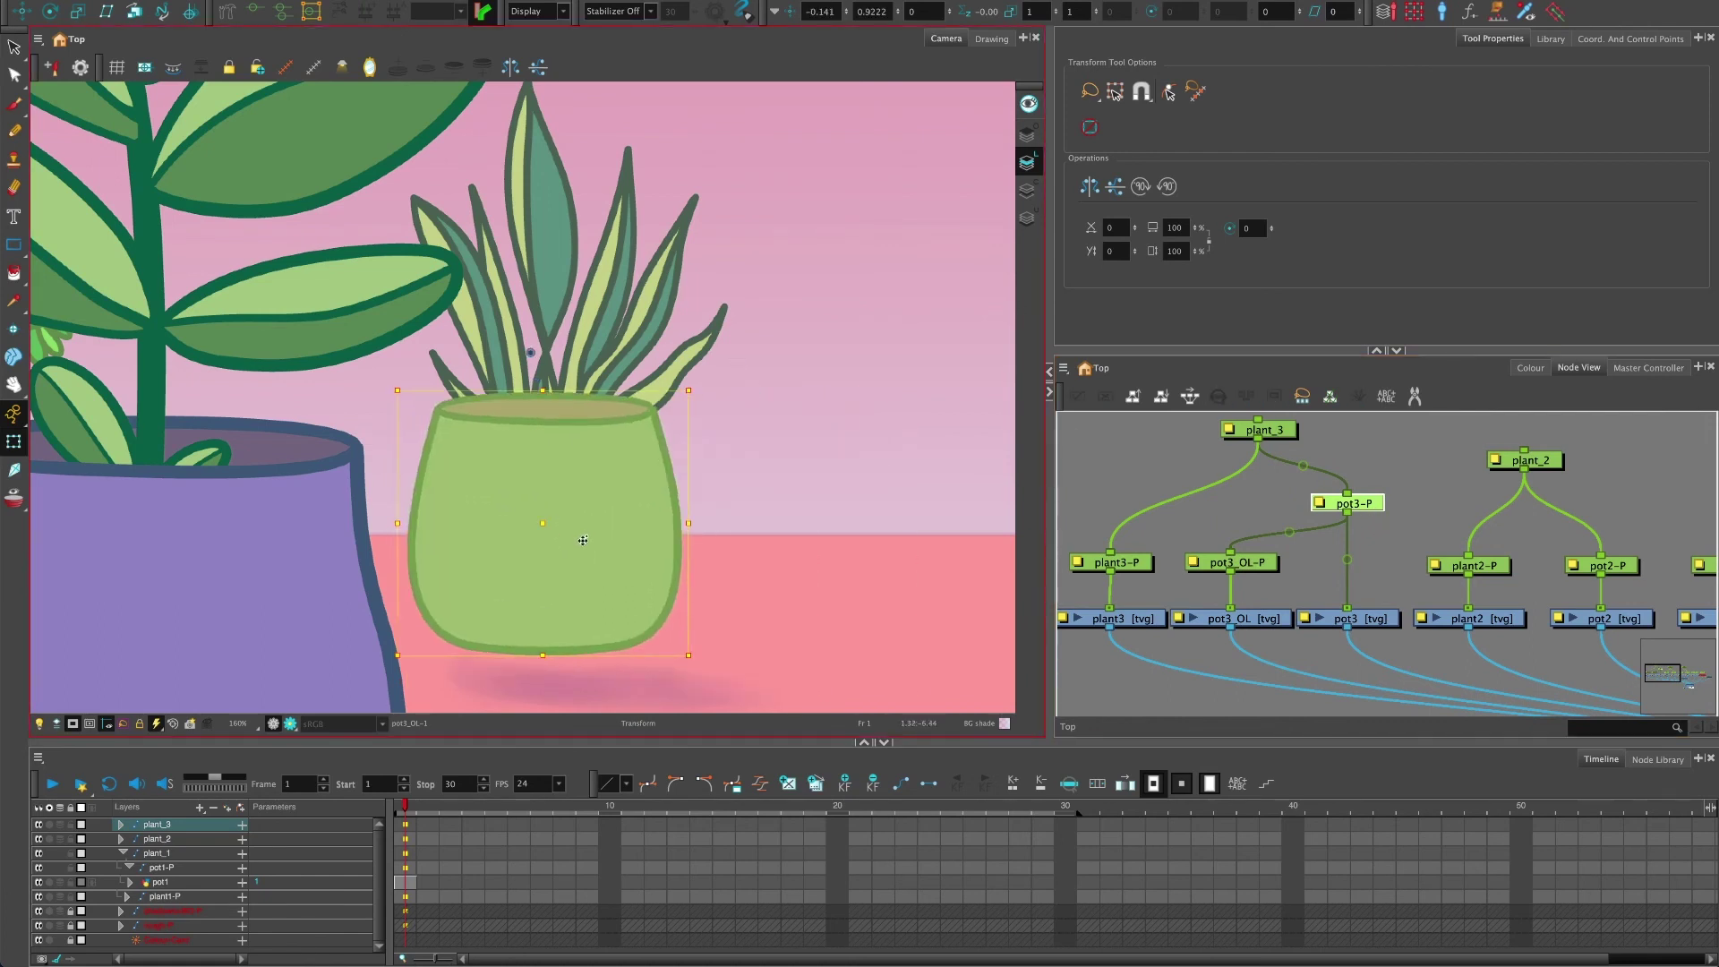
key(super+z)
- Try moving the overlay pot alone with the pot3_OL-P peg in the Camera view, and undo each move
click(1236, 562)
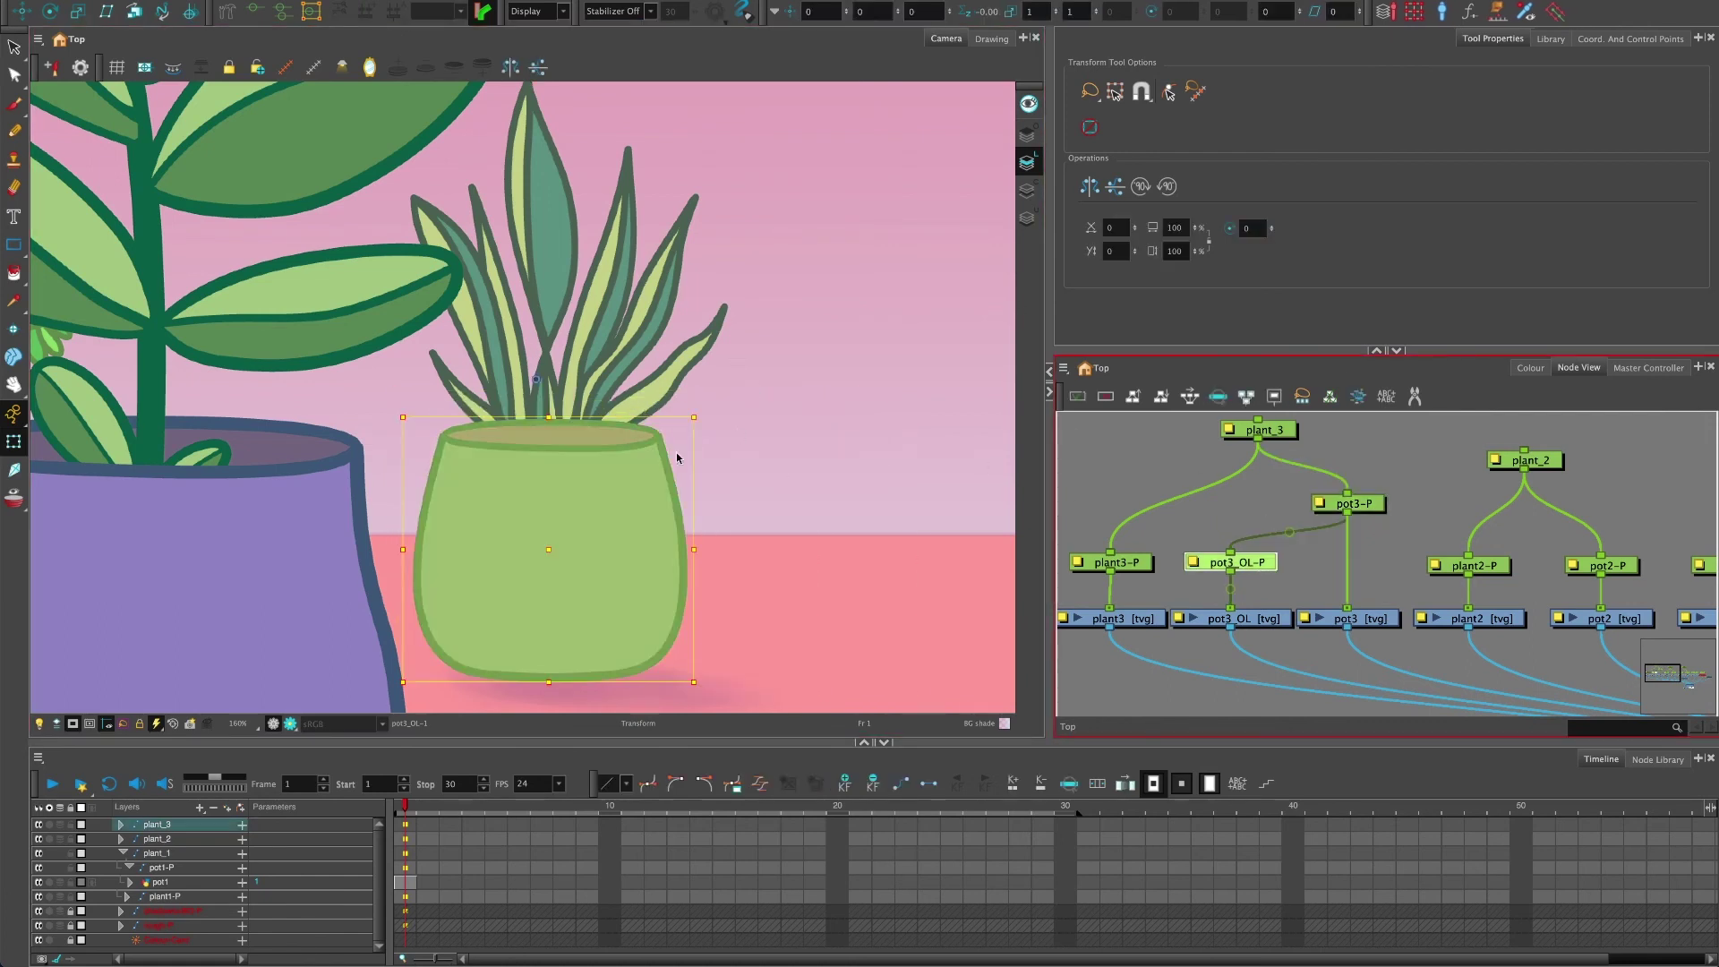
drag(544, 538, 666, 549)
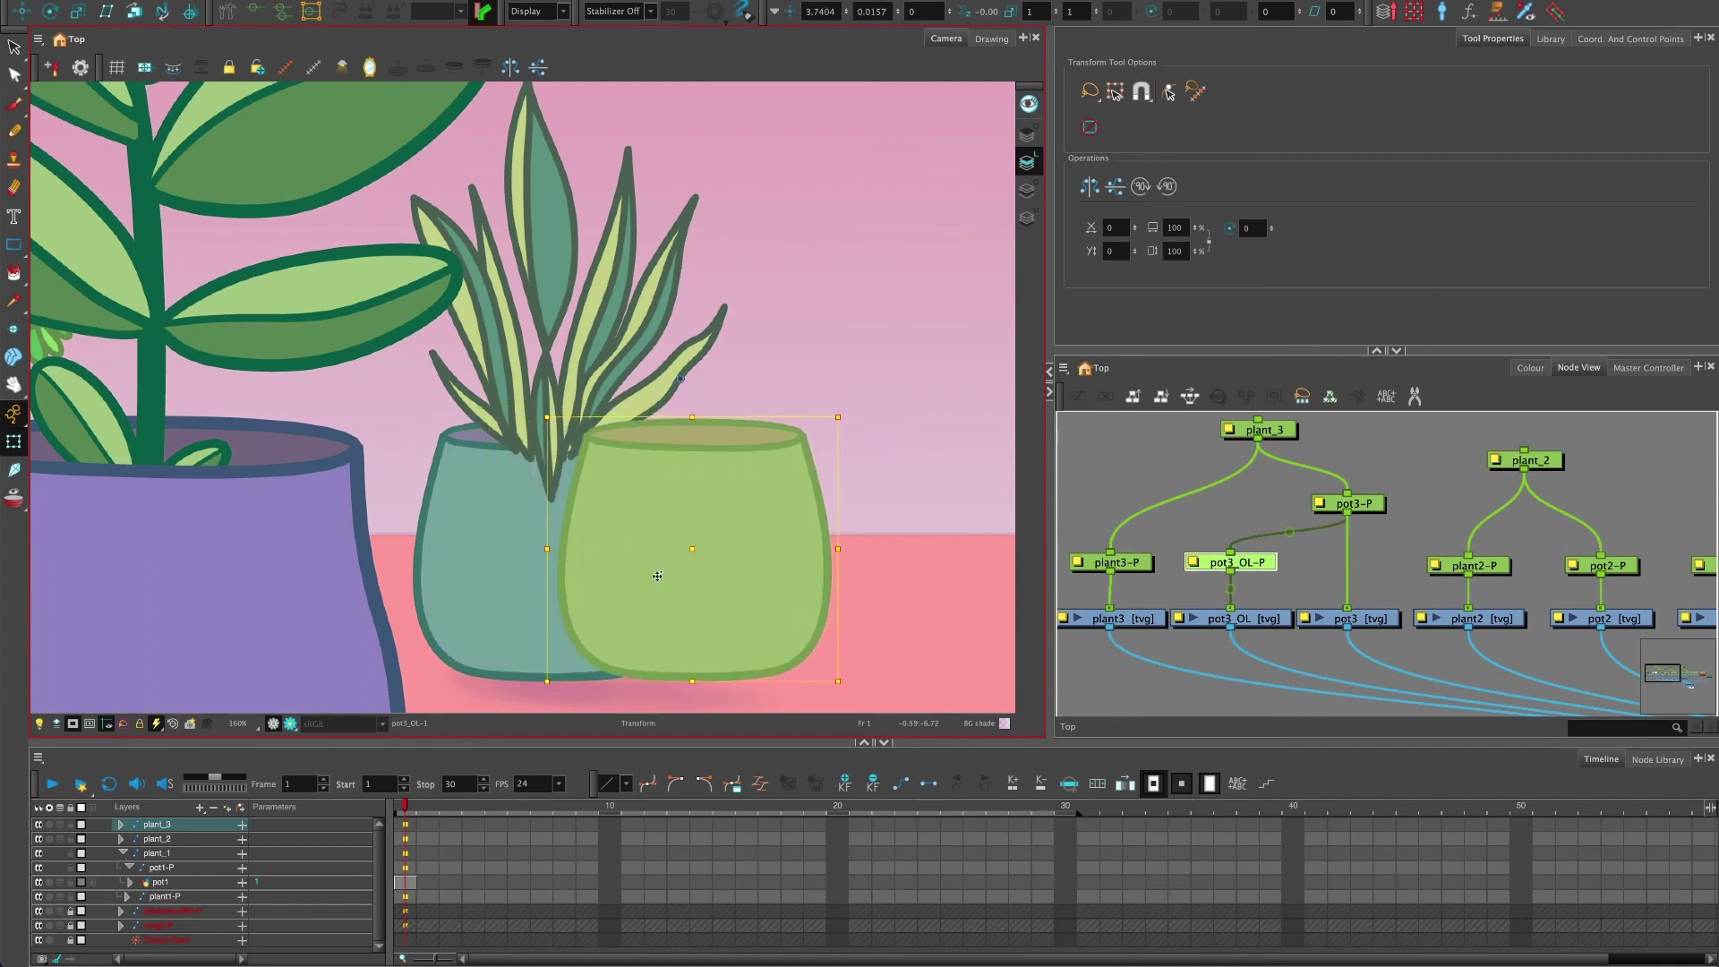
key(super+z)
drag(533, 544, 772, 582)
key(ctrl+z)
click(1241, 533)
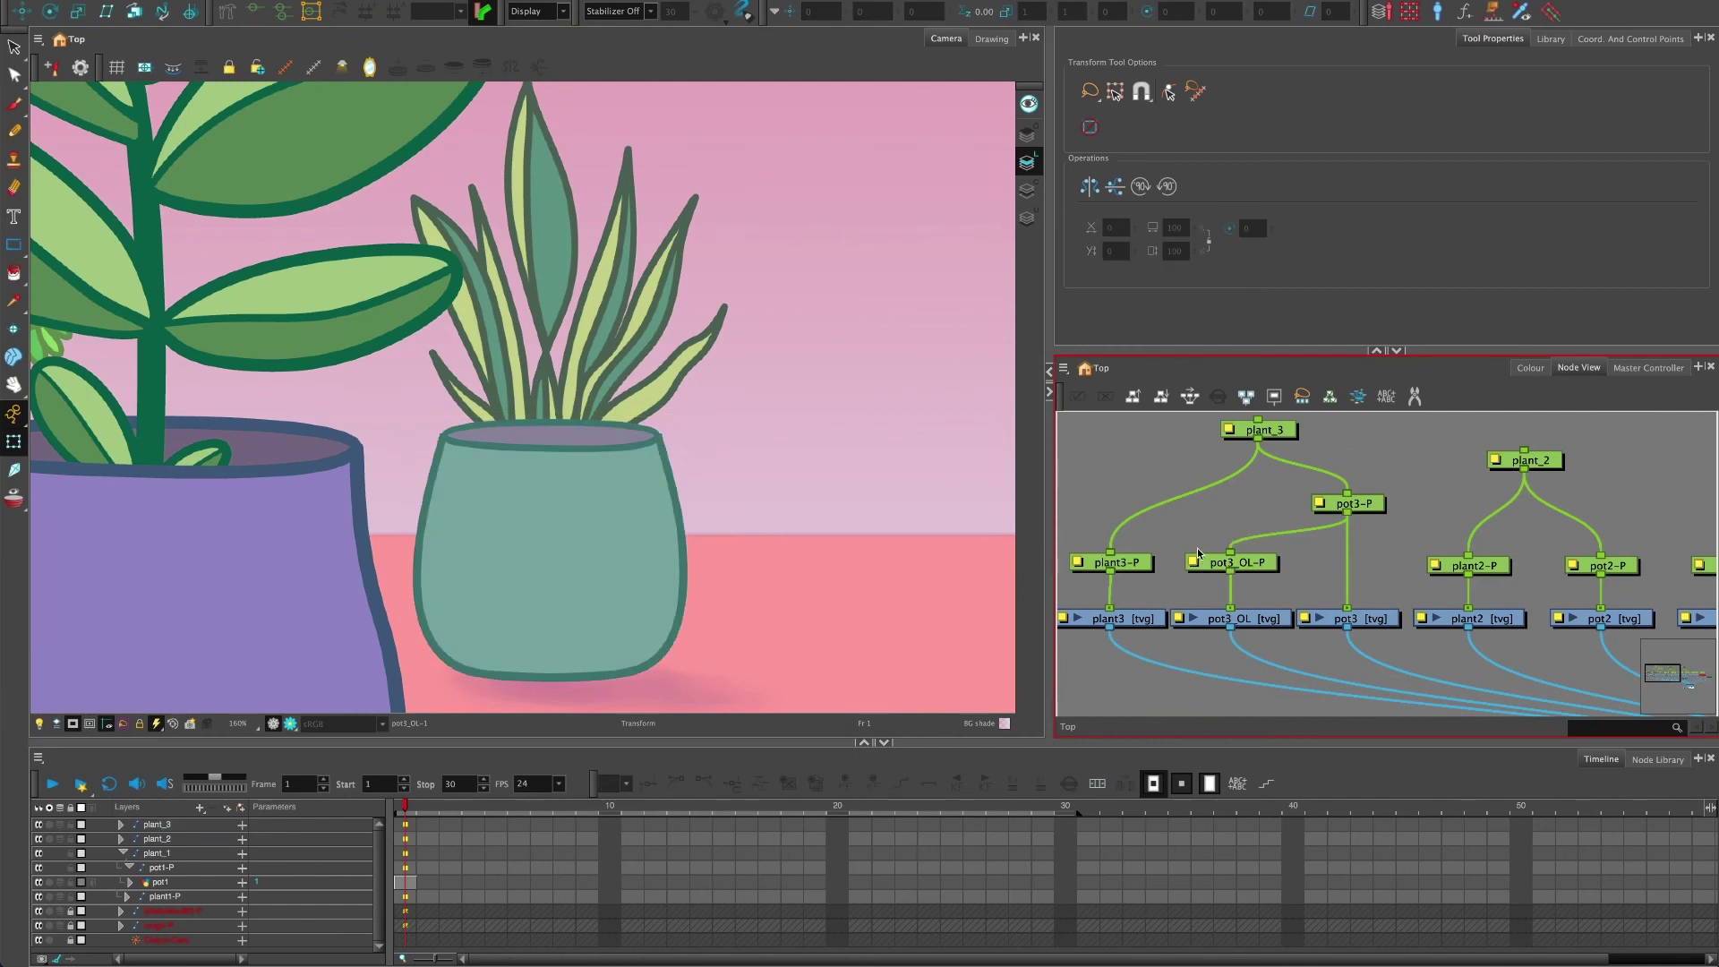
- Highlight the overlay pot through the pot3_OL-P peg and examine the plant_3 node network below it
click(1255, 565)
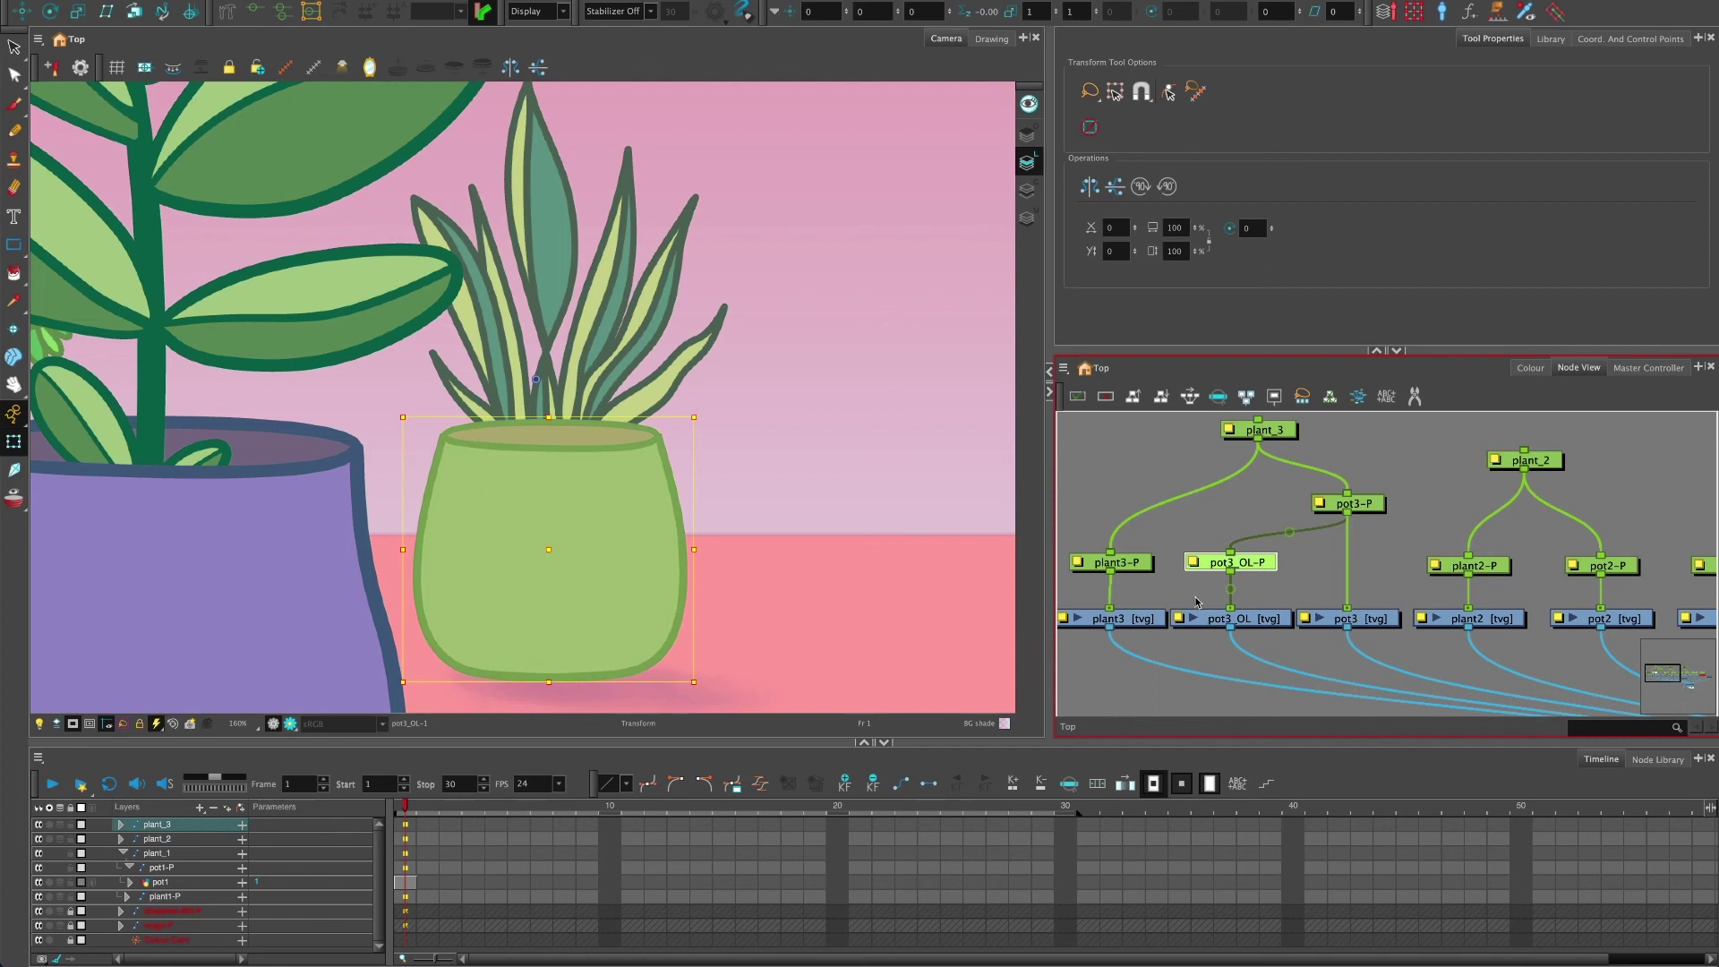
click(1175, 516)
drag(1258, 667, 1233, 612)
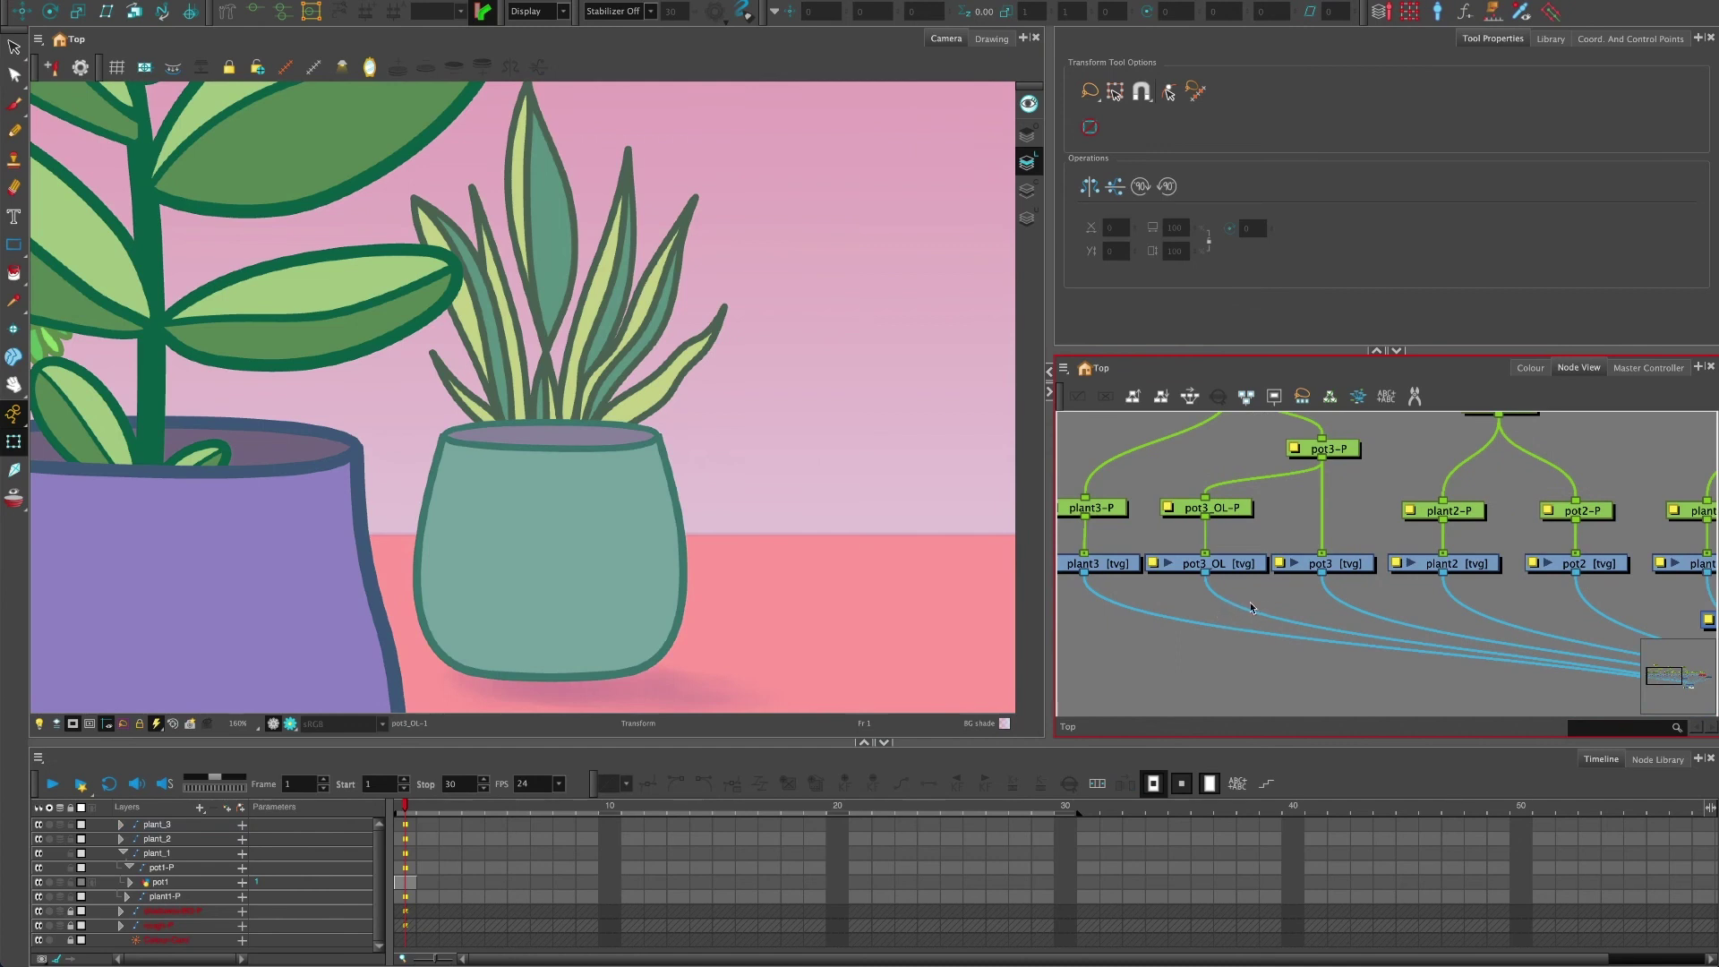
mouse_move(1382, 598)
mouse_down()
mouse_move(1044, 575)
mouse_move(1172, 619)
mouse_move(1470, 642)
mouse_move(1374, 626)
mouse_up()
click(1458, 602)
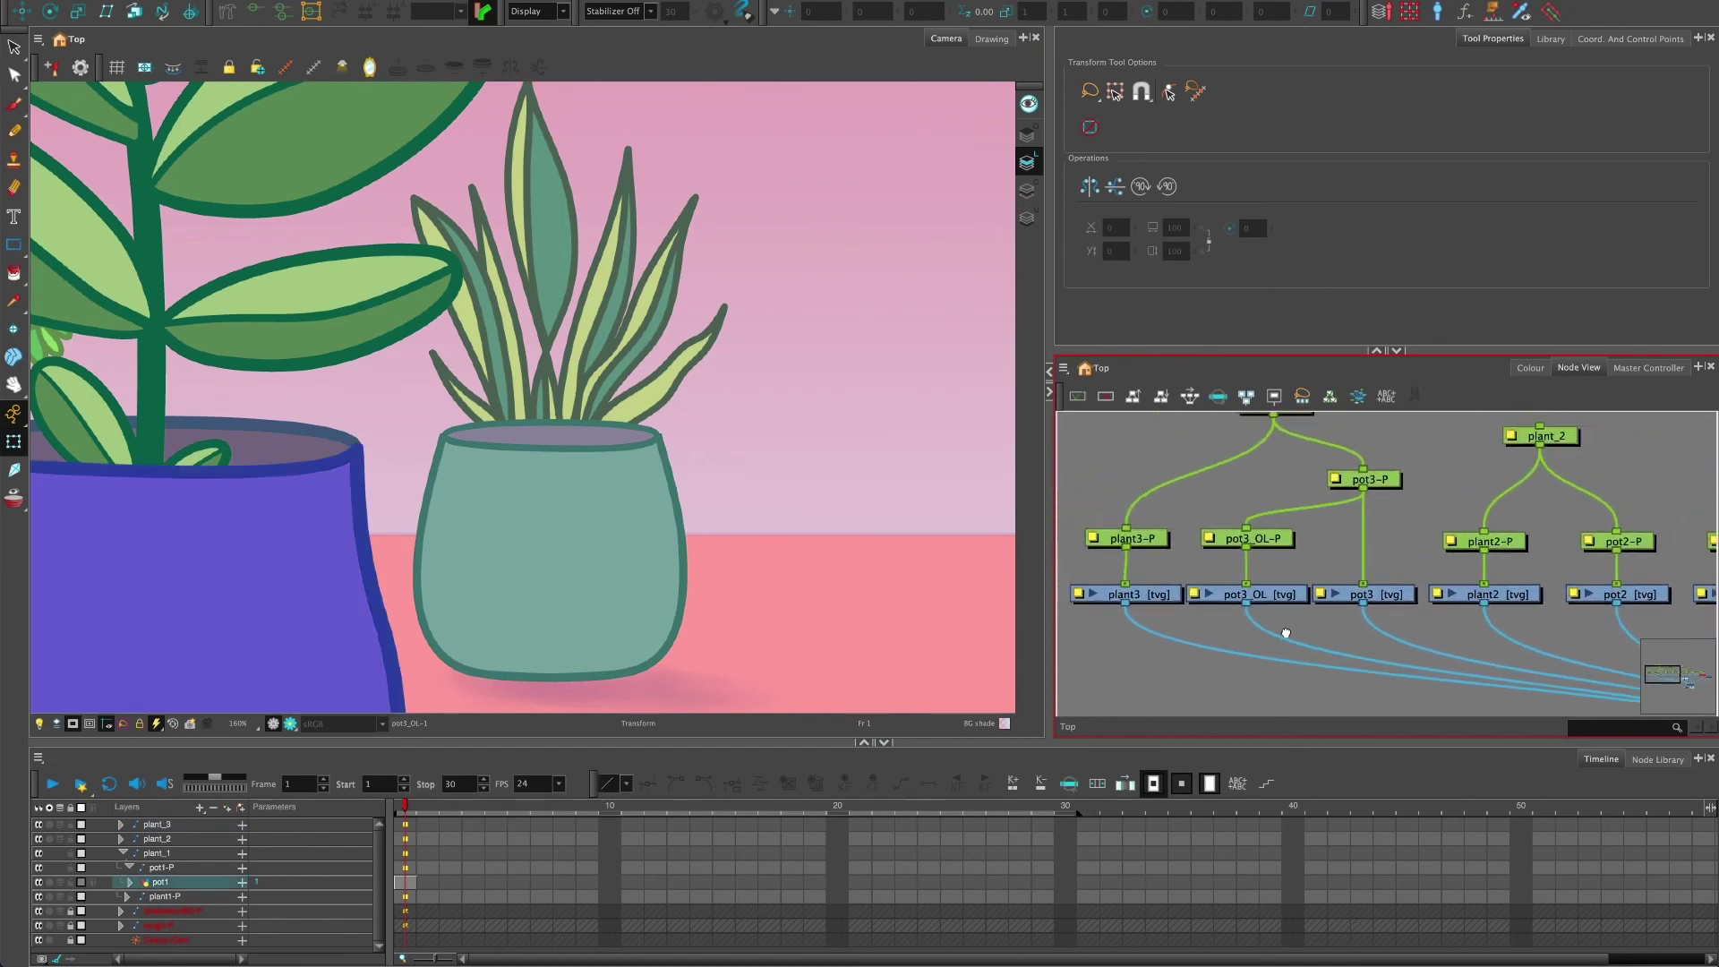
- Disable the Line, Colour and Underlay art layers in the pot3_OL drawing properties, keeping only Overlay art enabled
double_click(1203, 602)
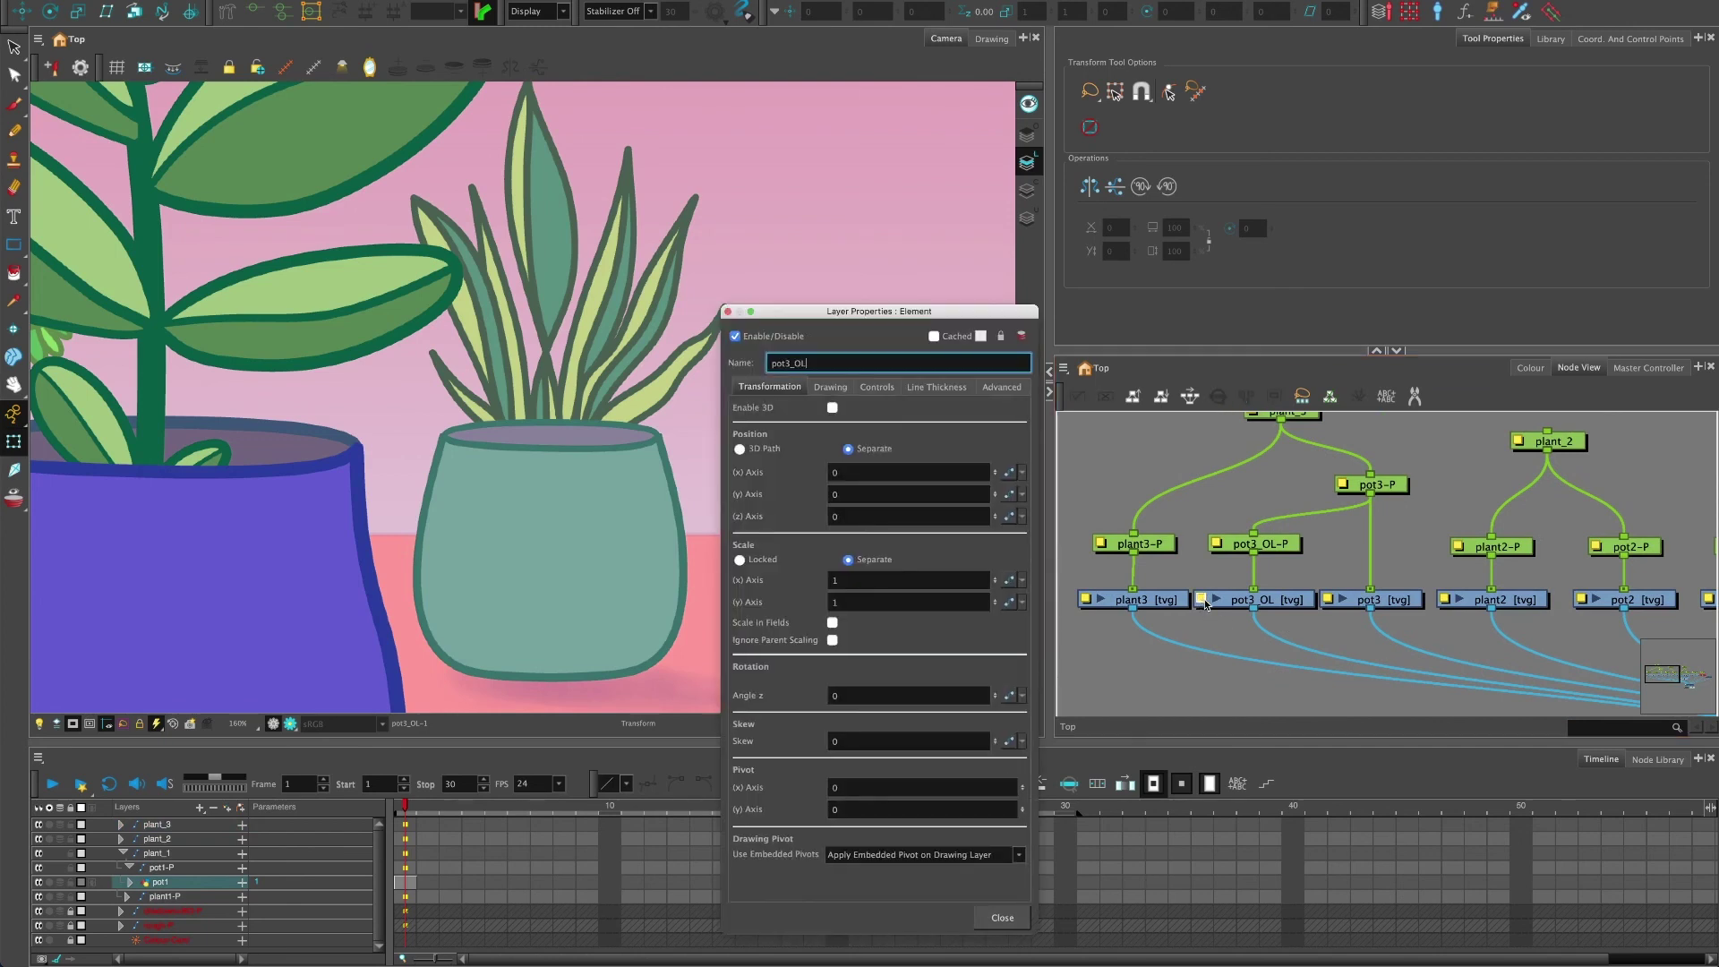
click(829, 388)
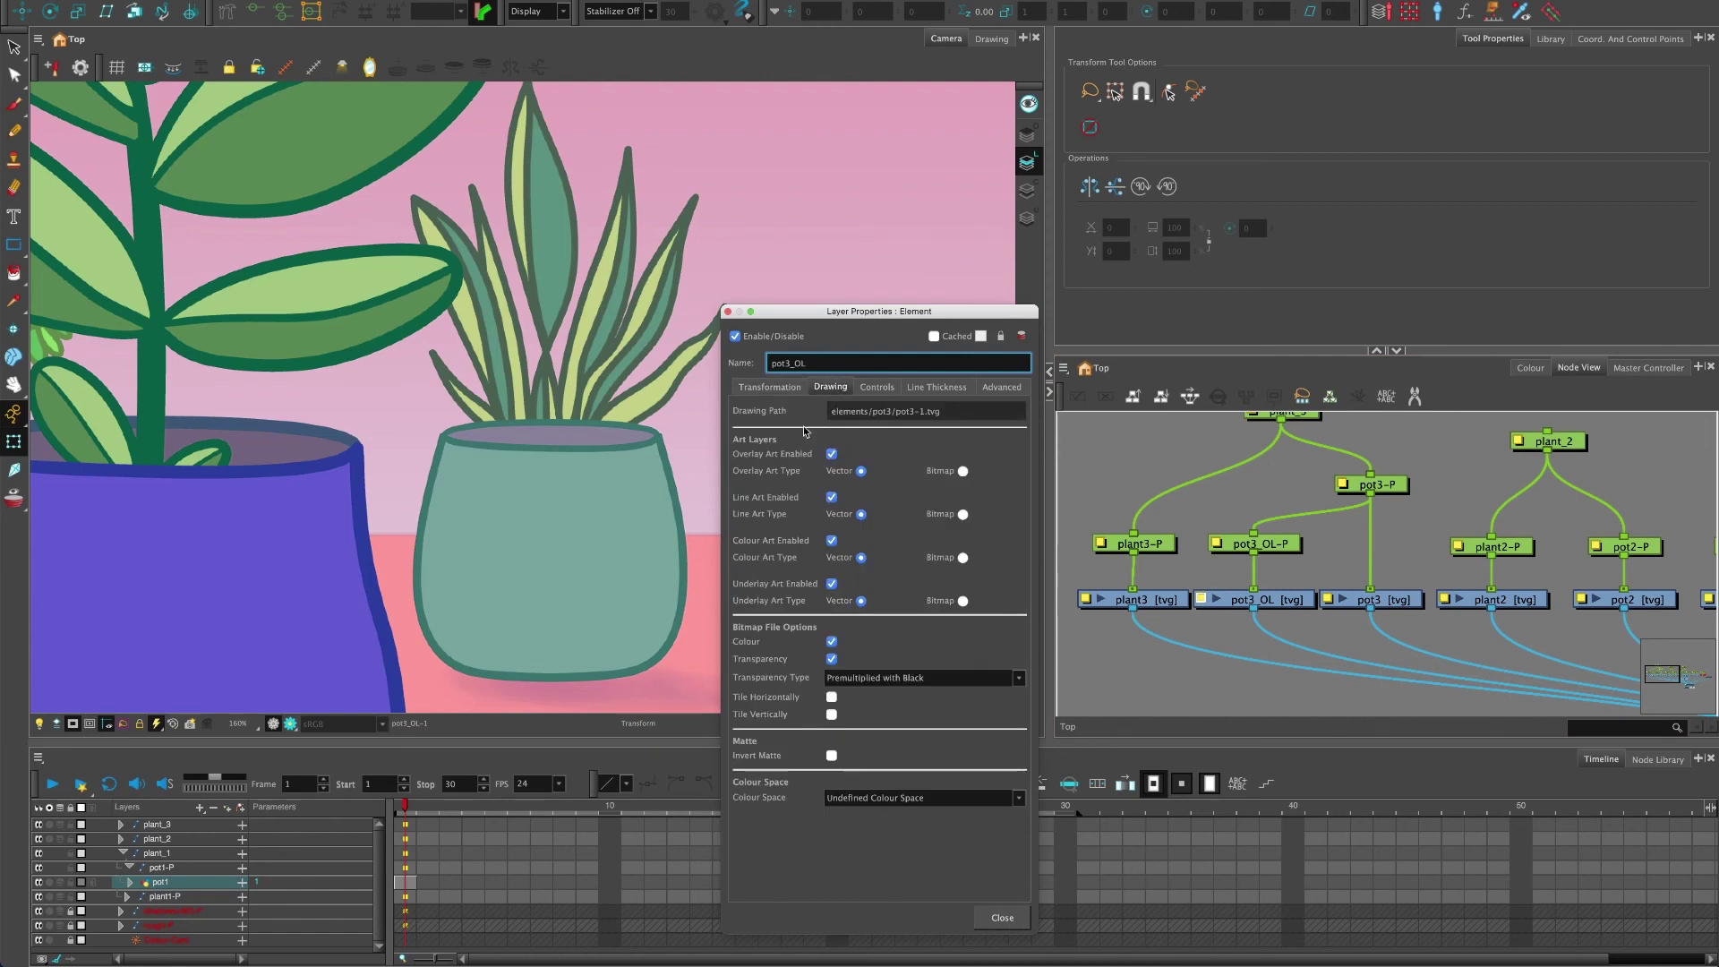
click(832, 497)
click(831, 540)
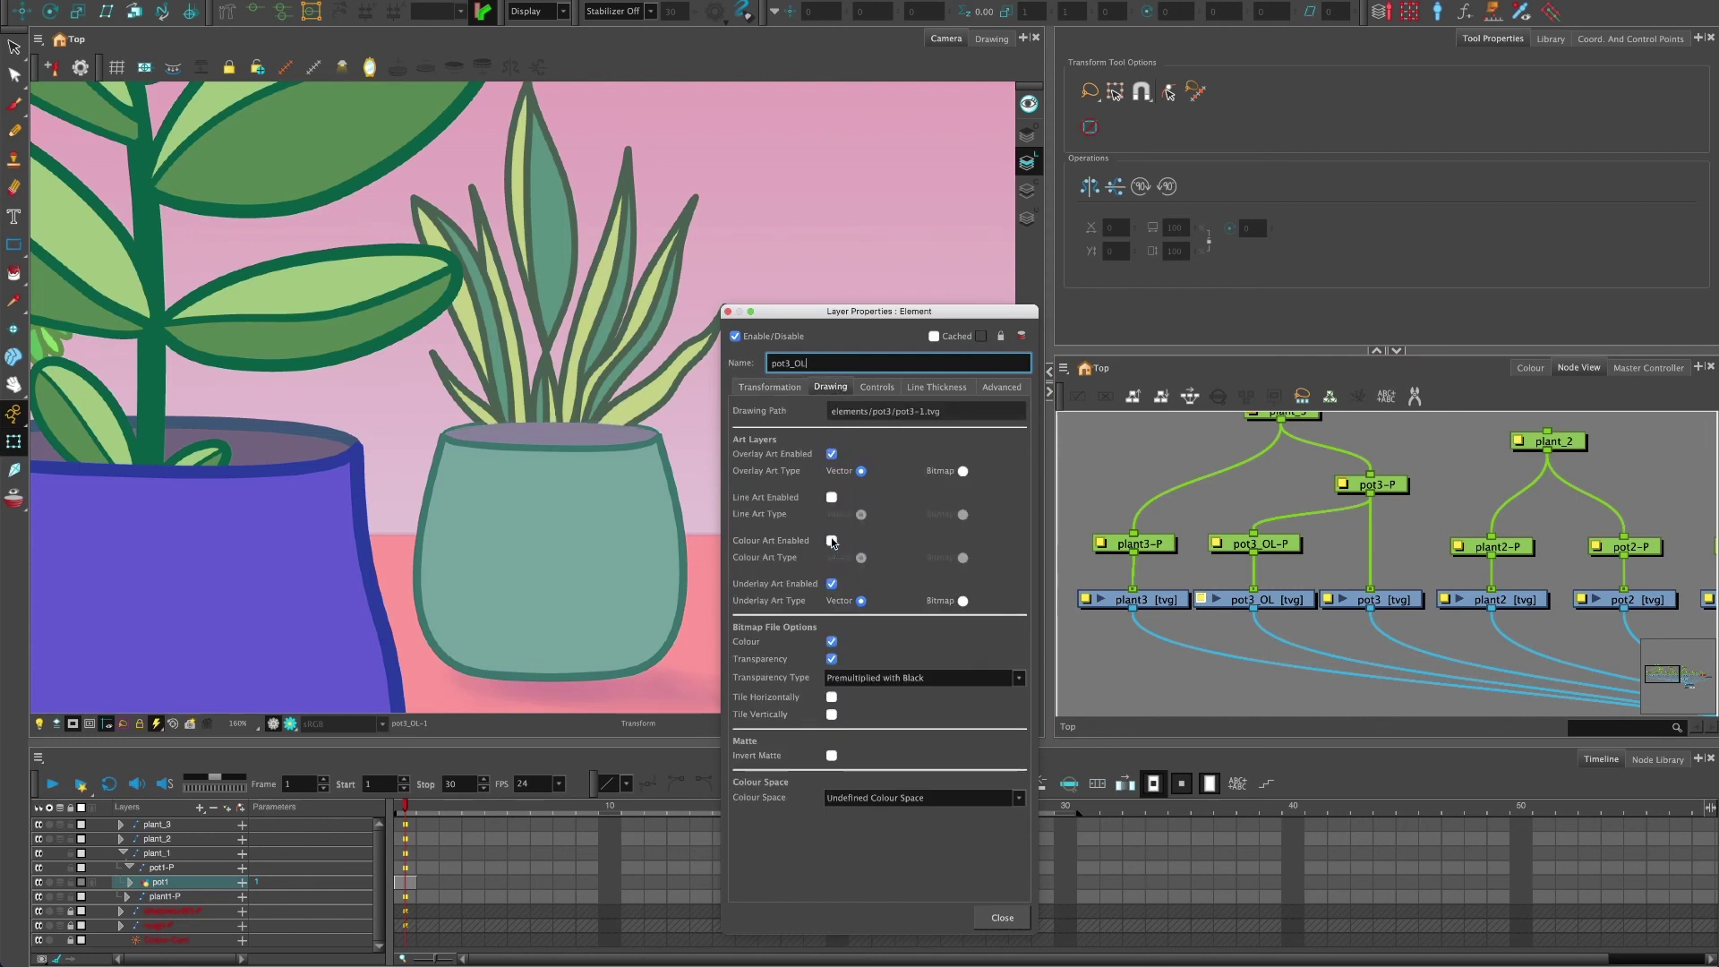
click(832, 584)
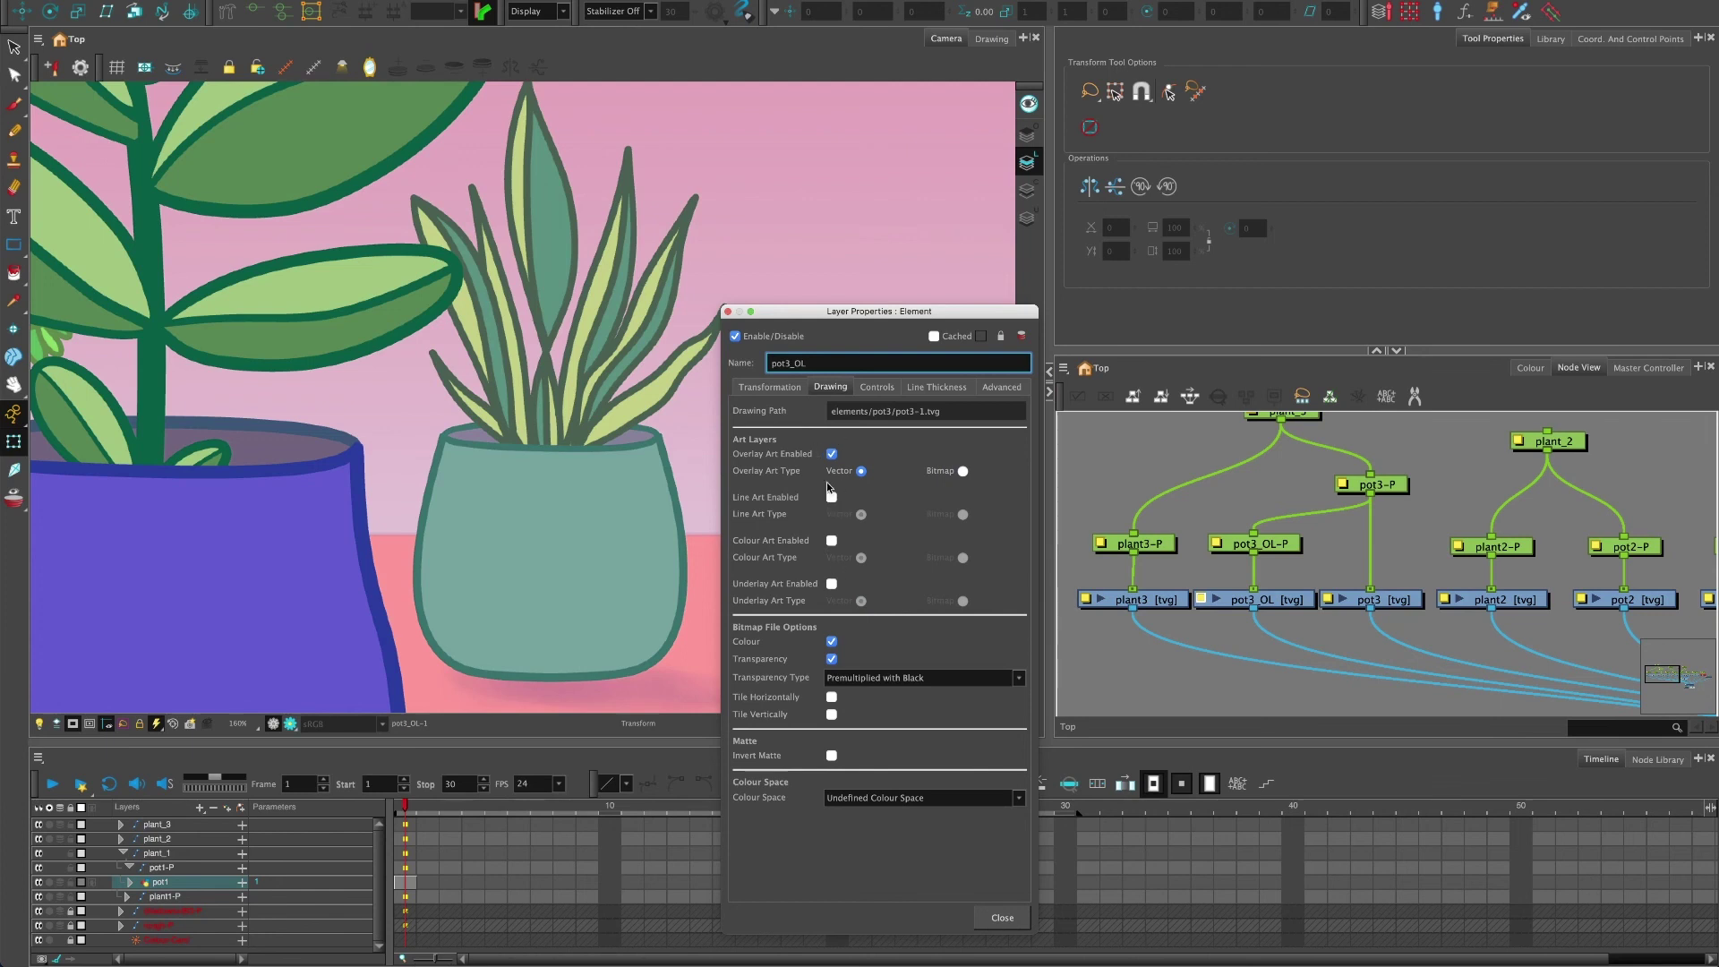
click(1003, 917)
click(1180, 492)
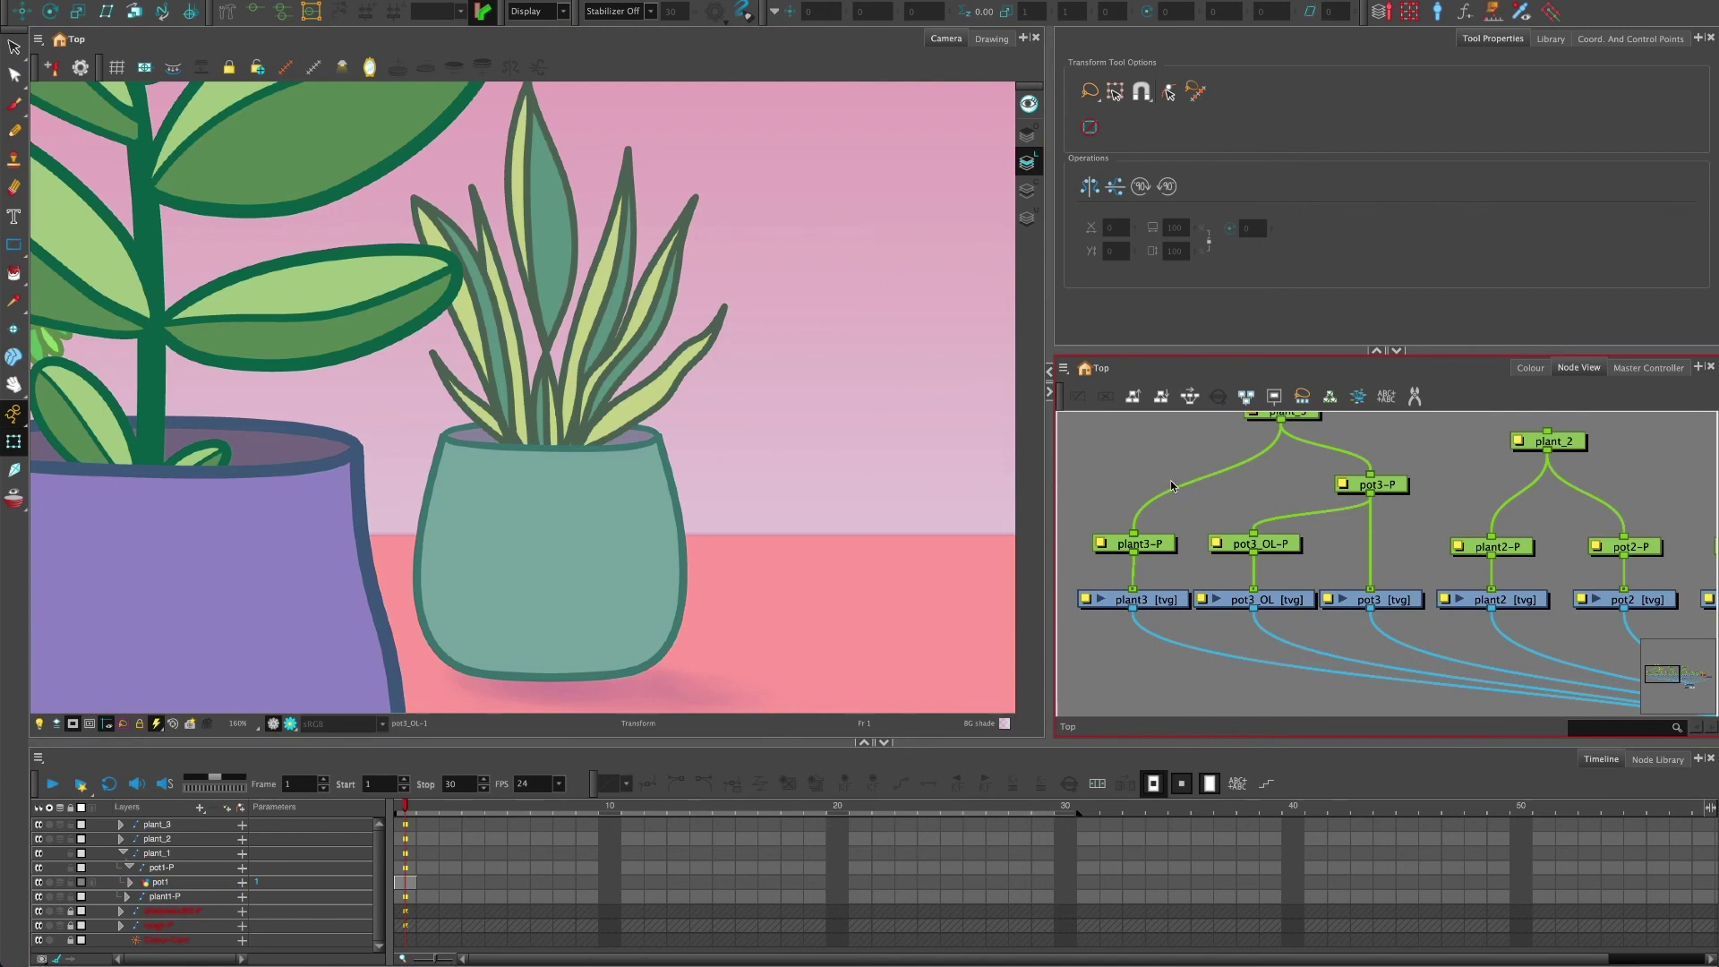
- Try shifting the pot3_OL-P peg in the Camera view with only its Overlay art enabled, and undo the moves
drag(1234, 508, 1232, 531)
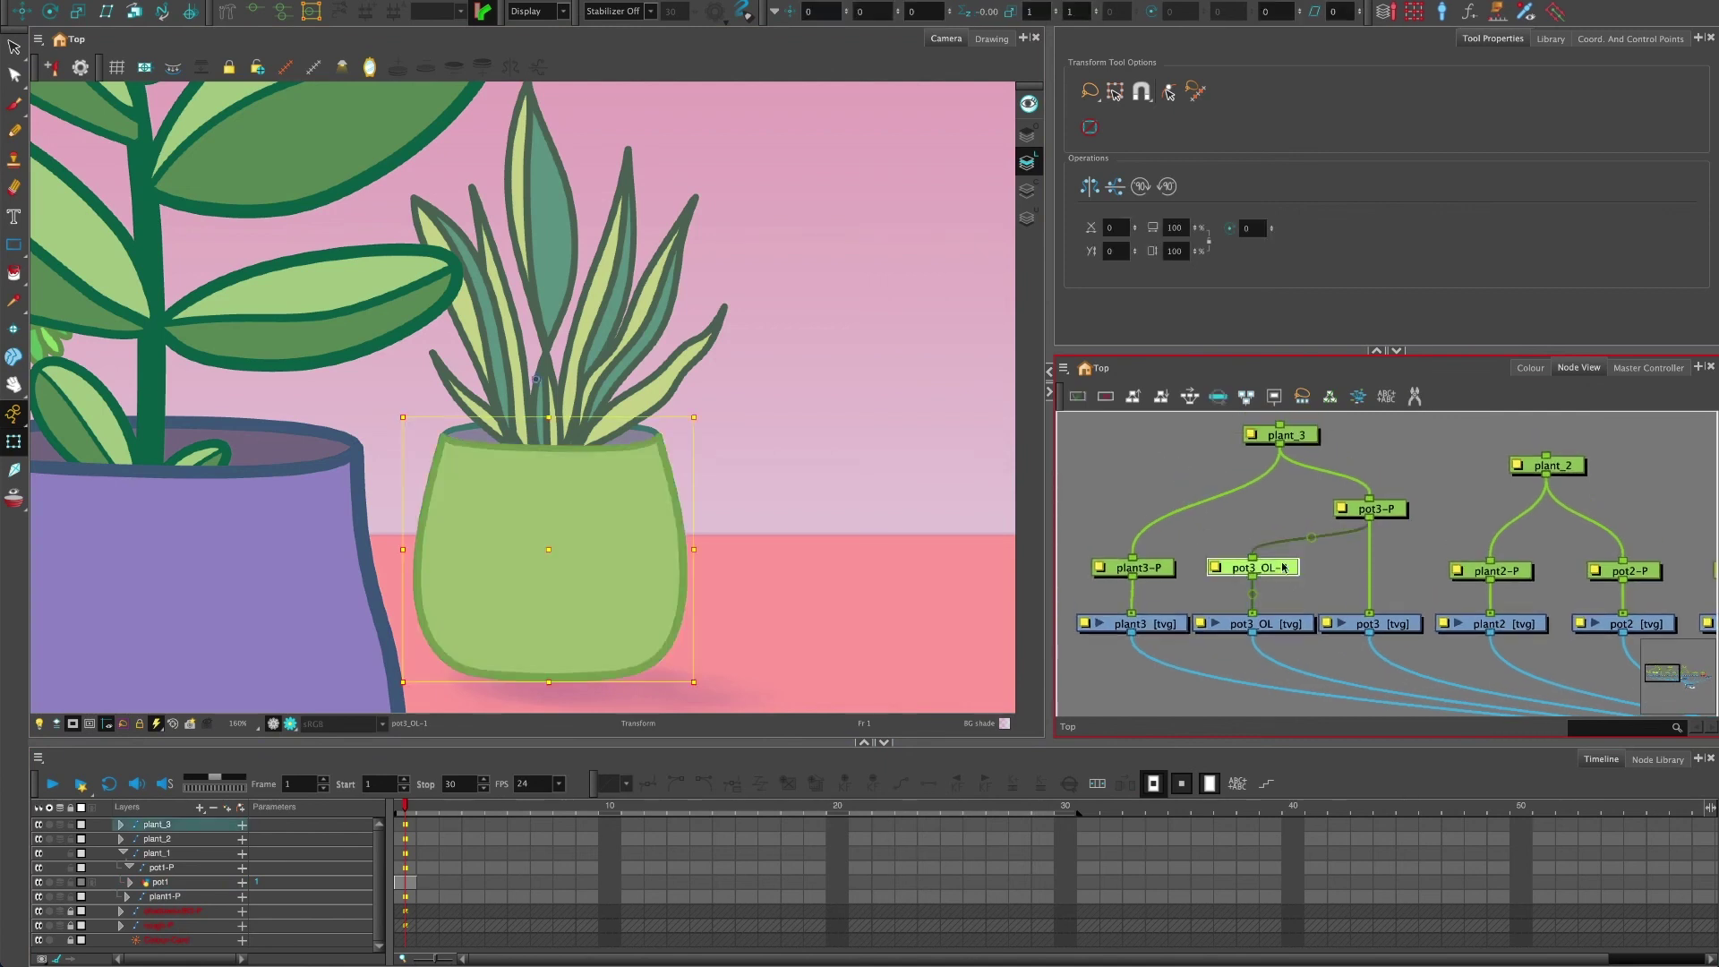
click(1253, 568)
mouse_move(555, 555)
mouse_down()
mouse_move(624, 556)
mouse_move(588, 561)
mouse_up()
key(ctrl+z)
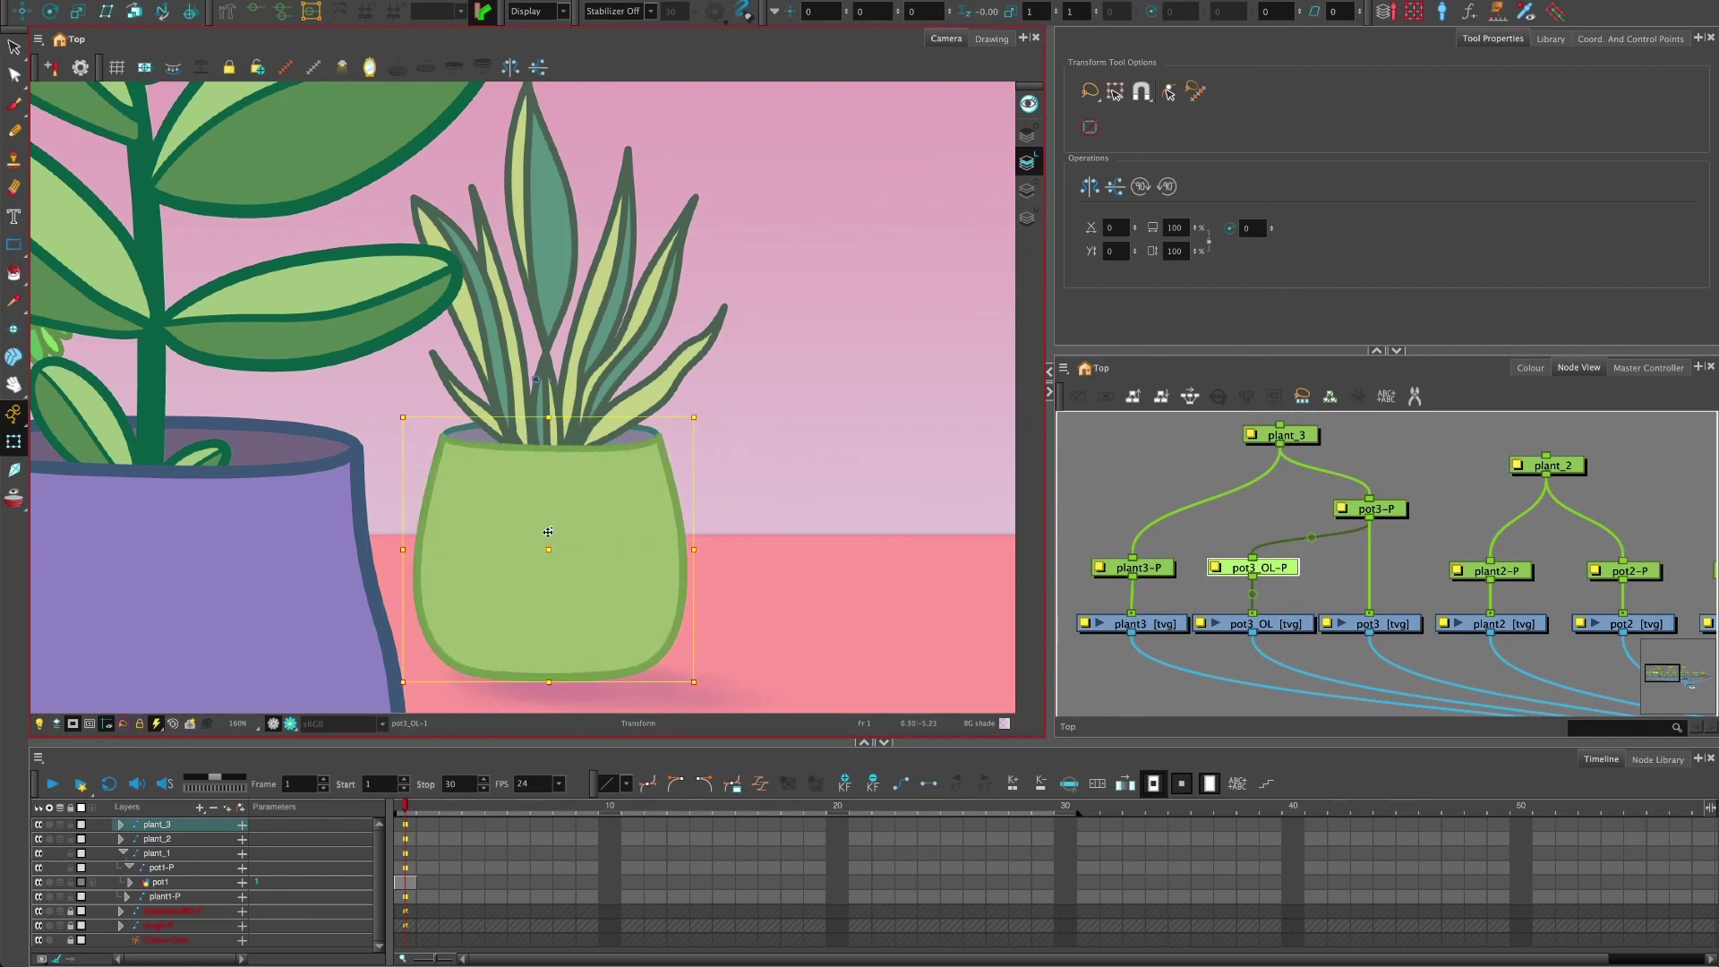
drag(548, 530, 597, 802)
key(ctrl+shift+z)
key(ctrl+z)
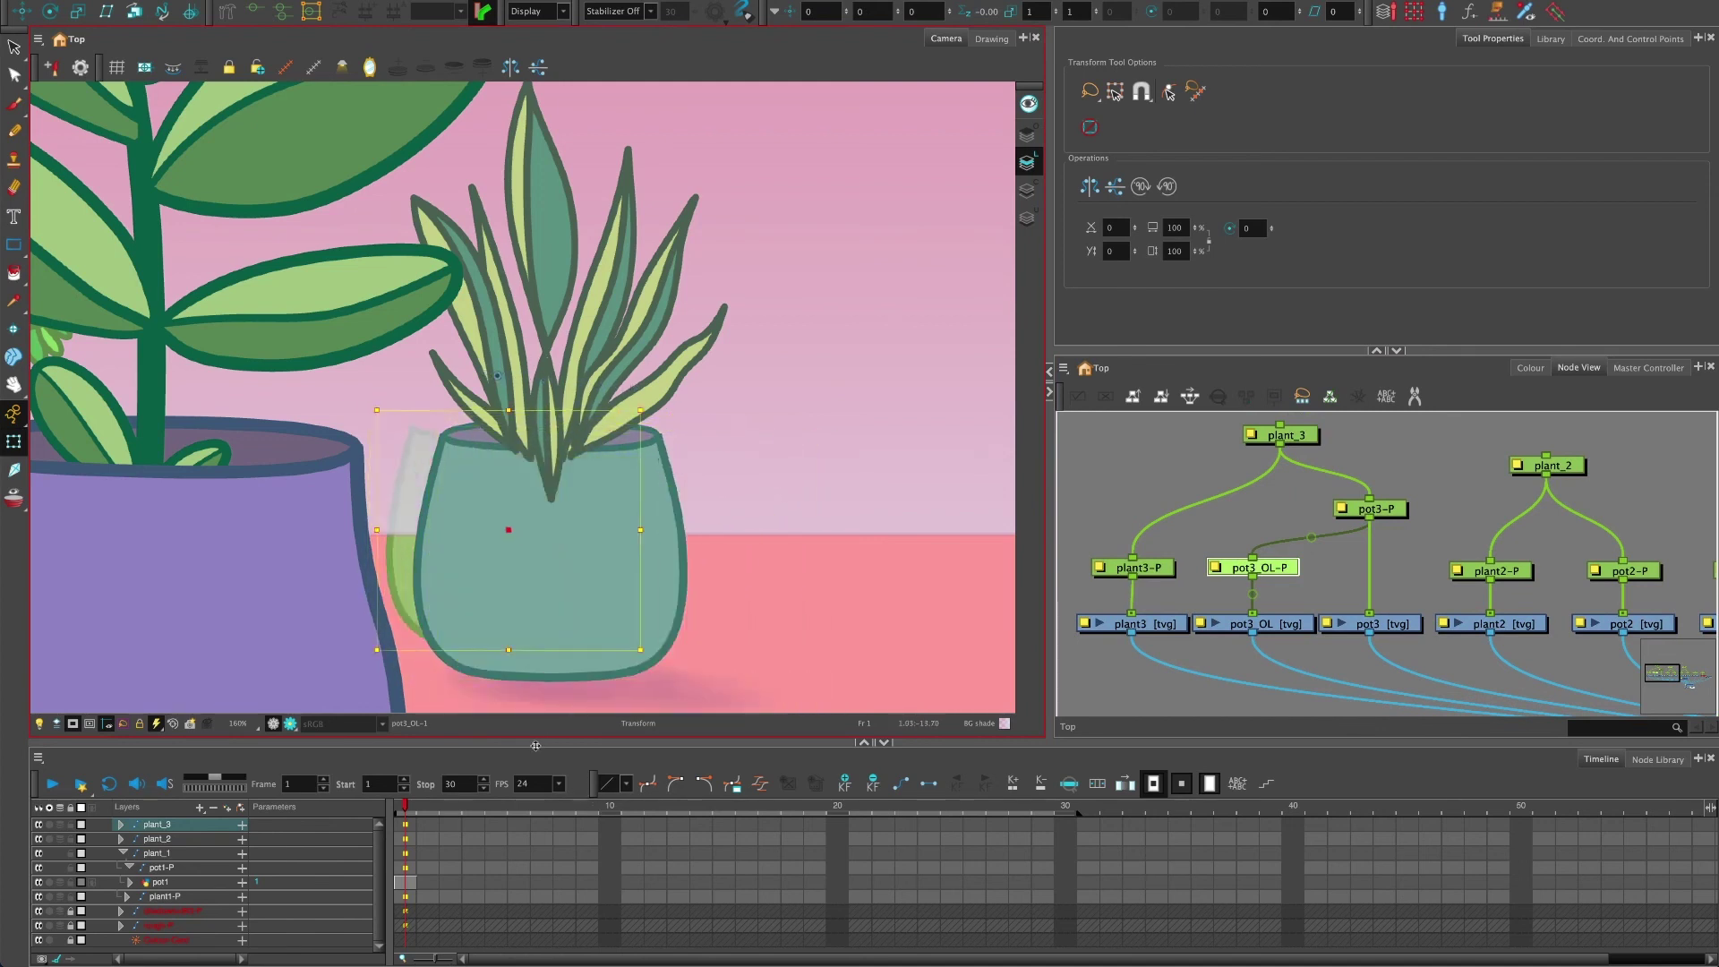
key(ctrl+shift+z)
key(ctrl+z)
key(ctrl+shift+z)
key(ctrl+shift+z)
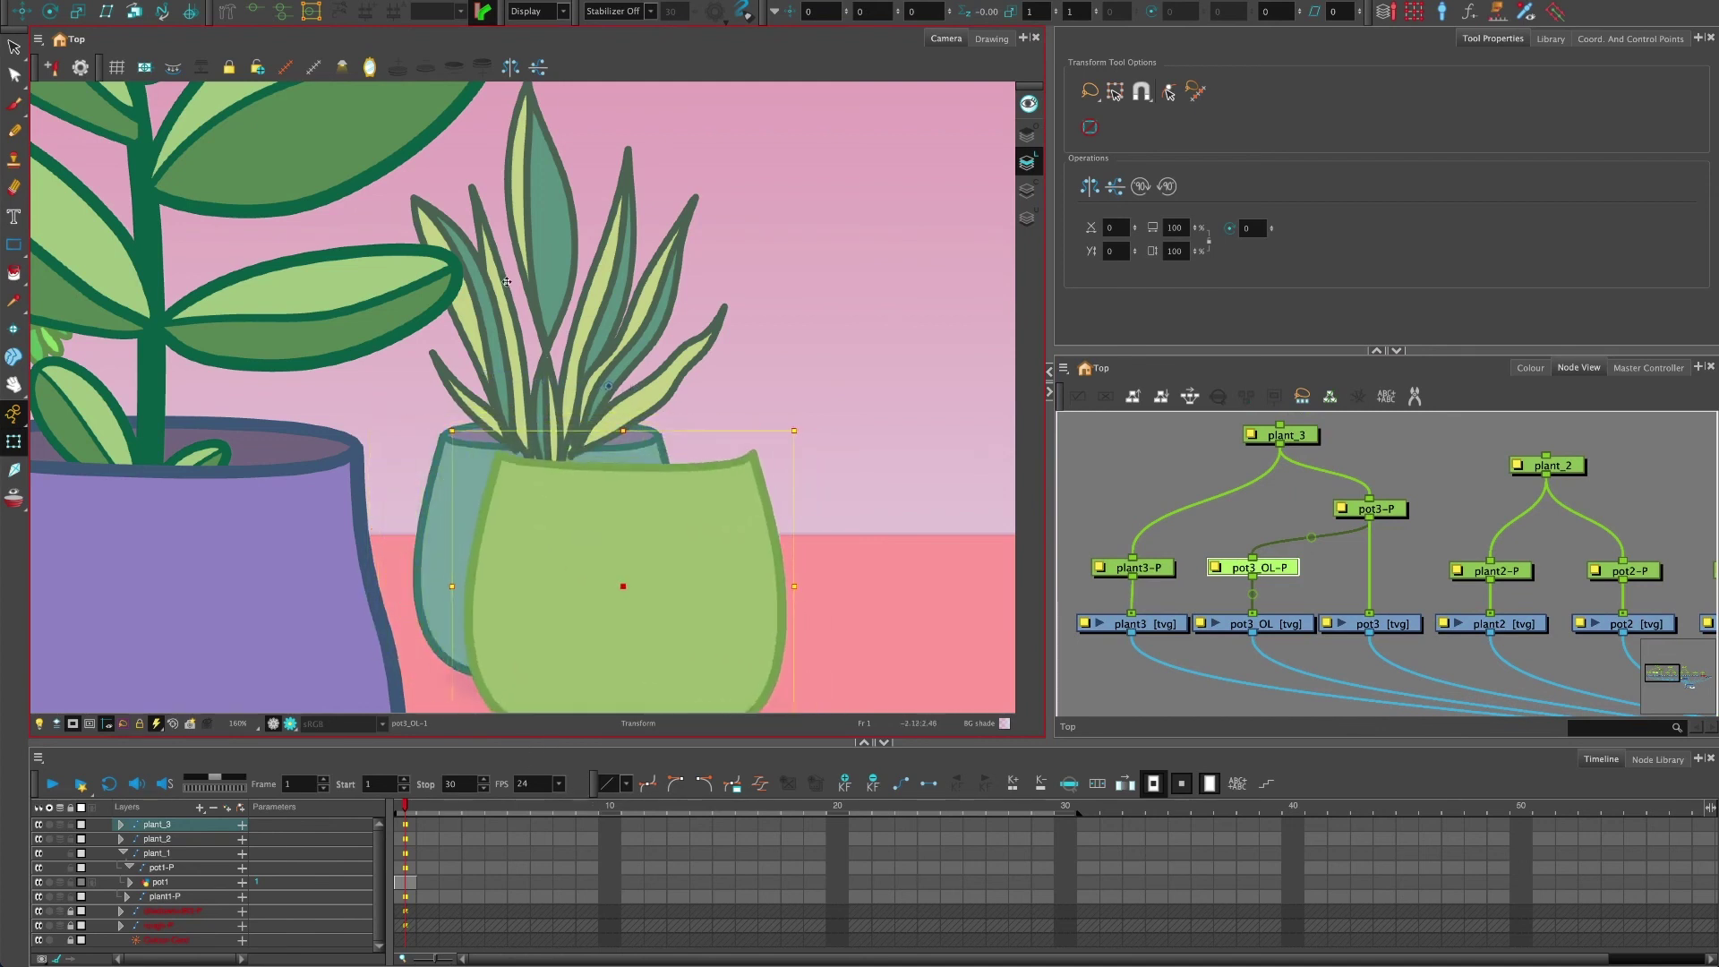
key(ctrl+z)
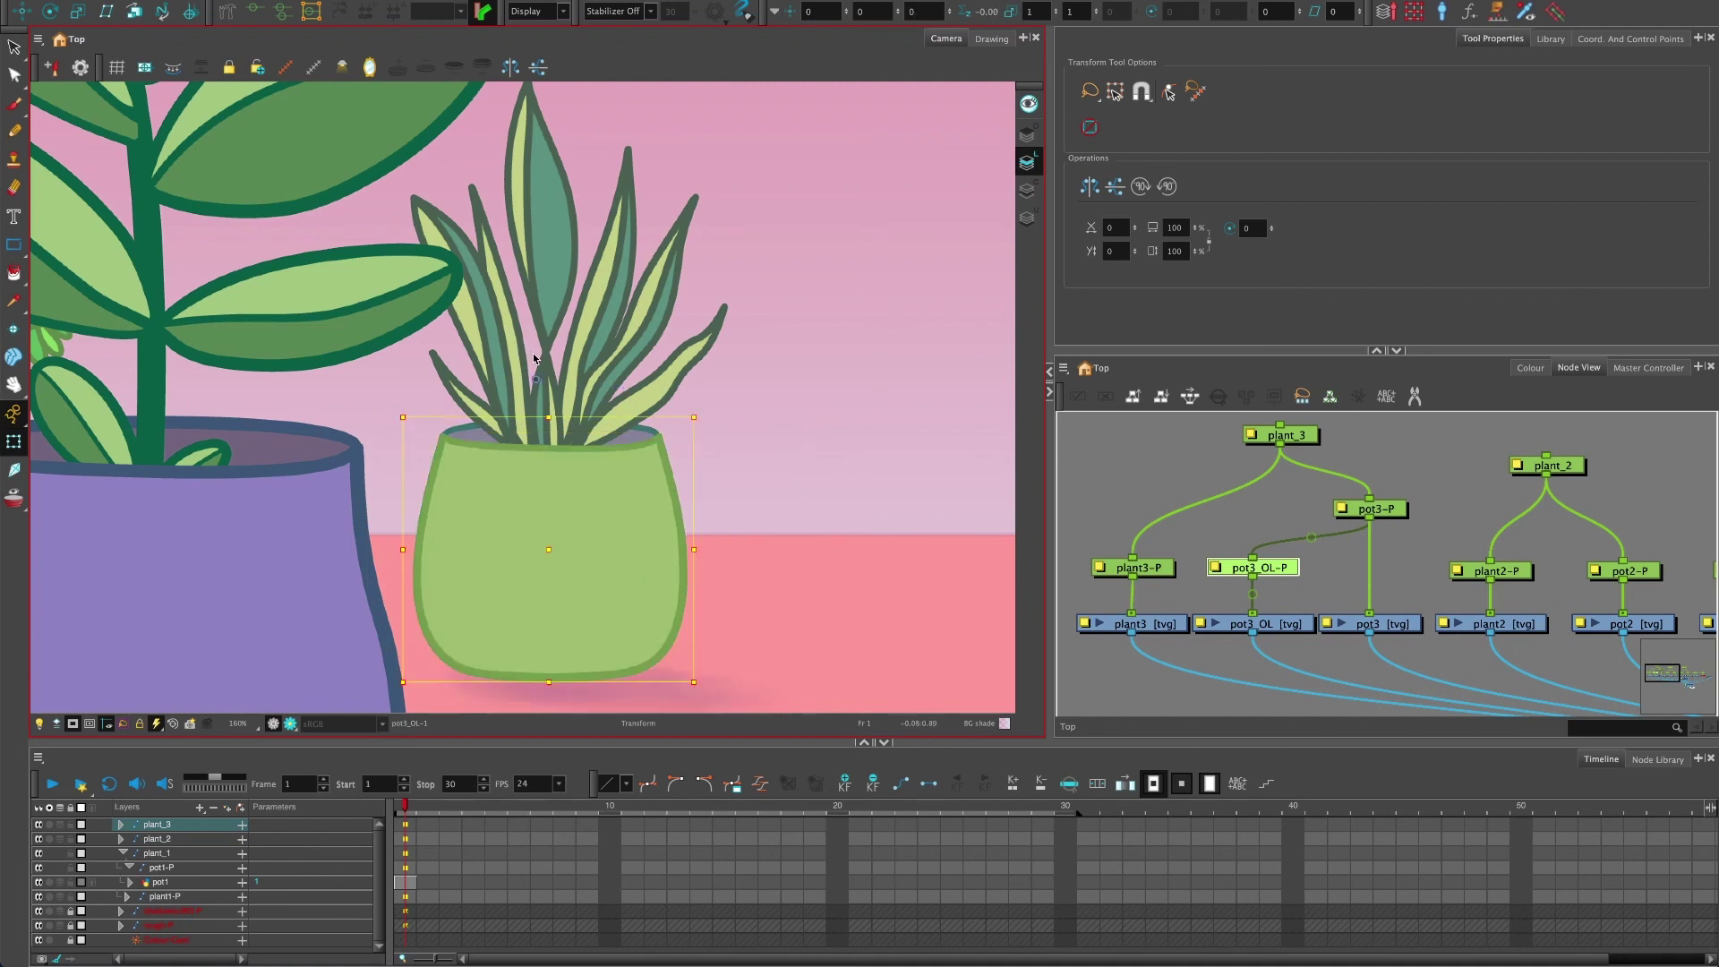
- Compare what the pot3-P and pot3_OL-P pegs each select in the Camera view
click(1144, 497)
click(1347, 517)
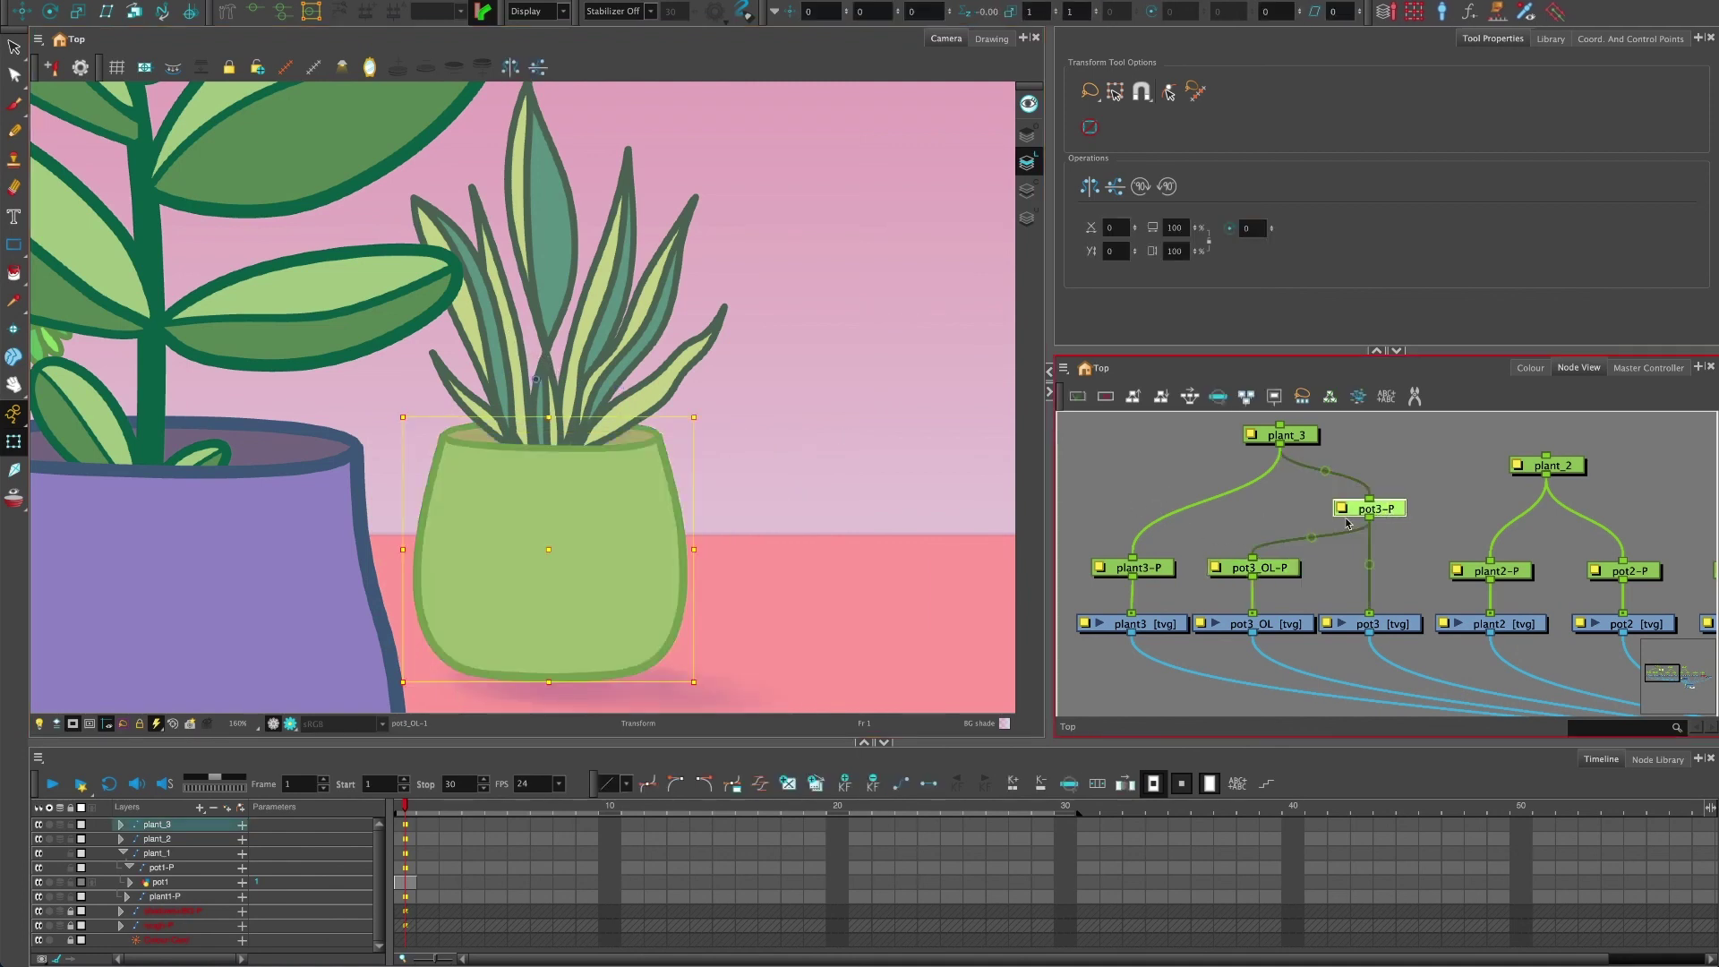
click(1276, 571)
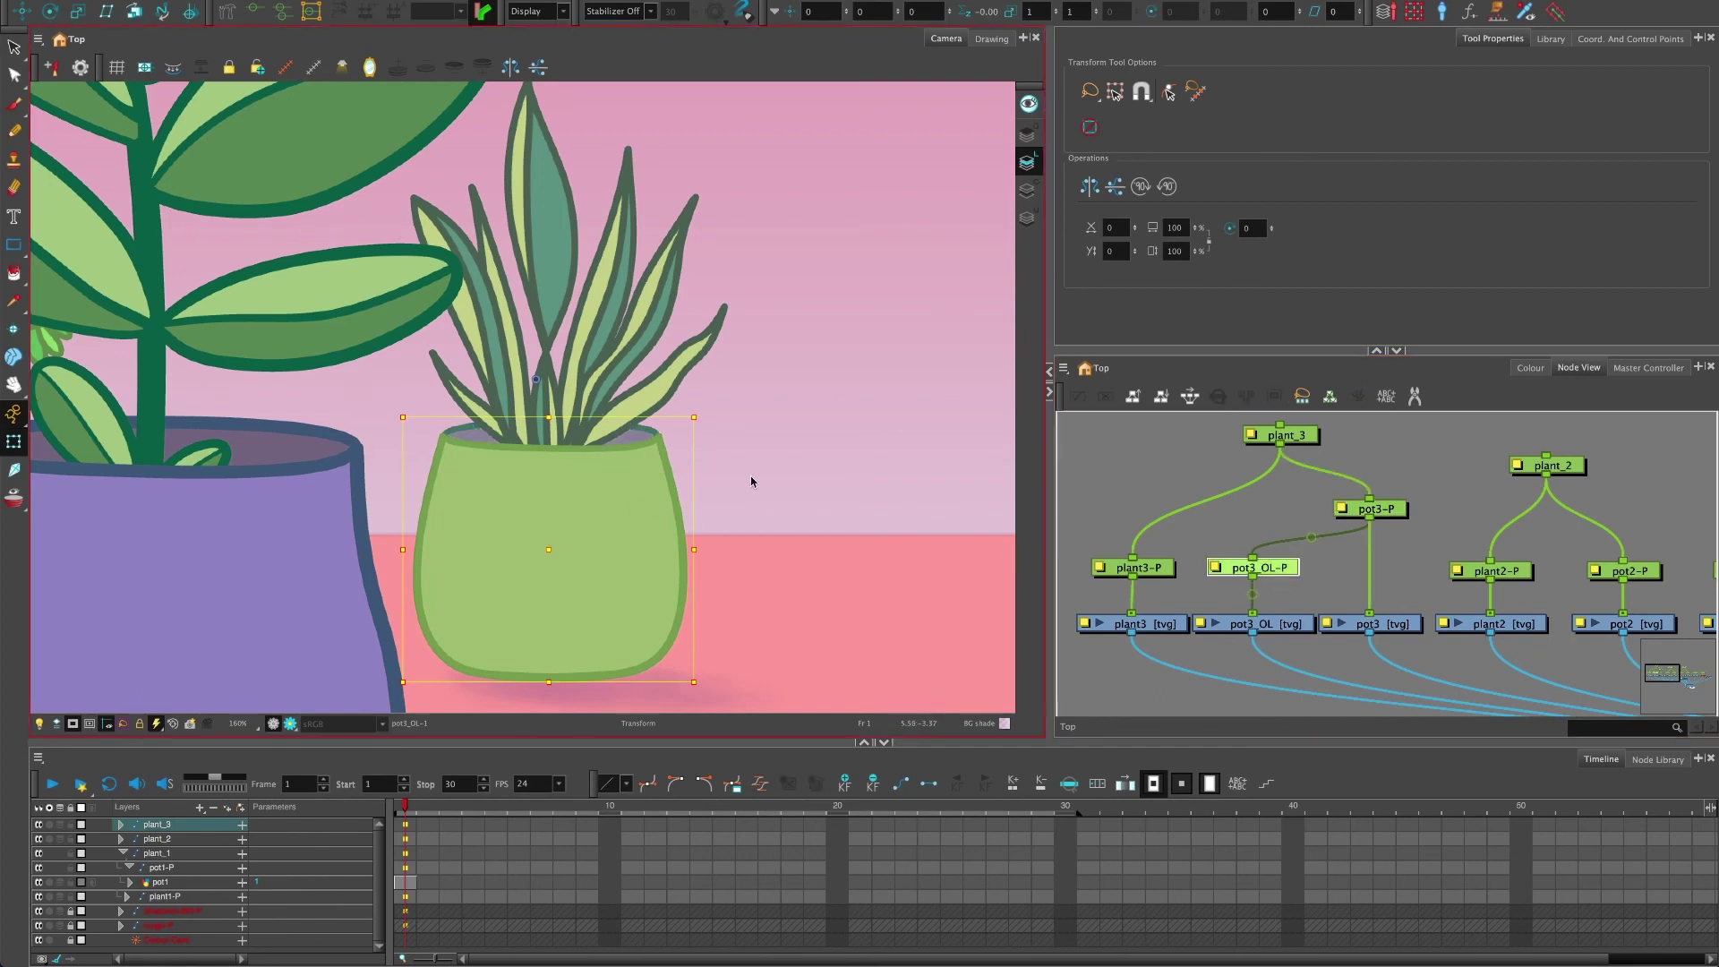
- Compare the Overlay-Layer node under pot1 with the plant_3 overlay peg setup, and show the whole scene in the Camera view
drag(1185, 468, 1109, 470)
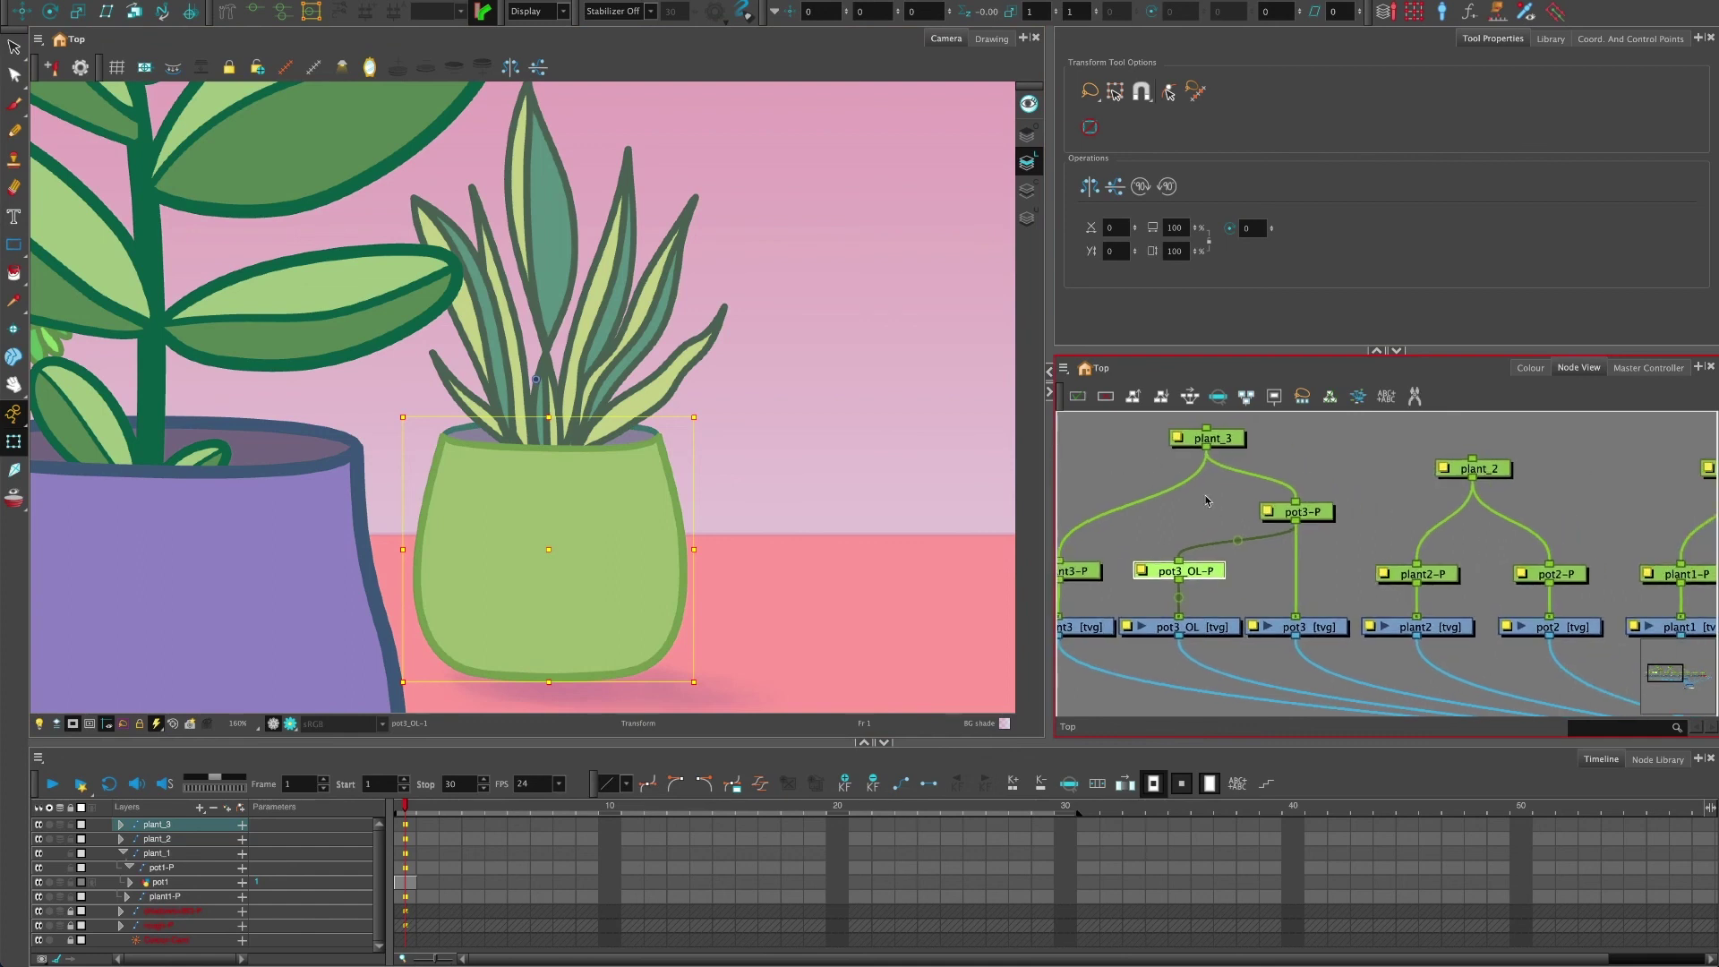
drag(1340, 551, 1115, 542)
drag(1438, 543, 1304, 502)
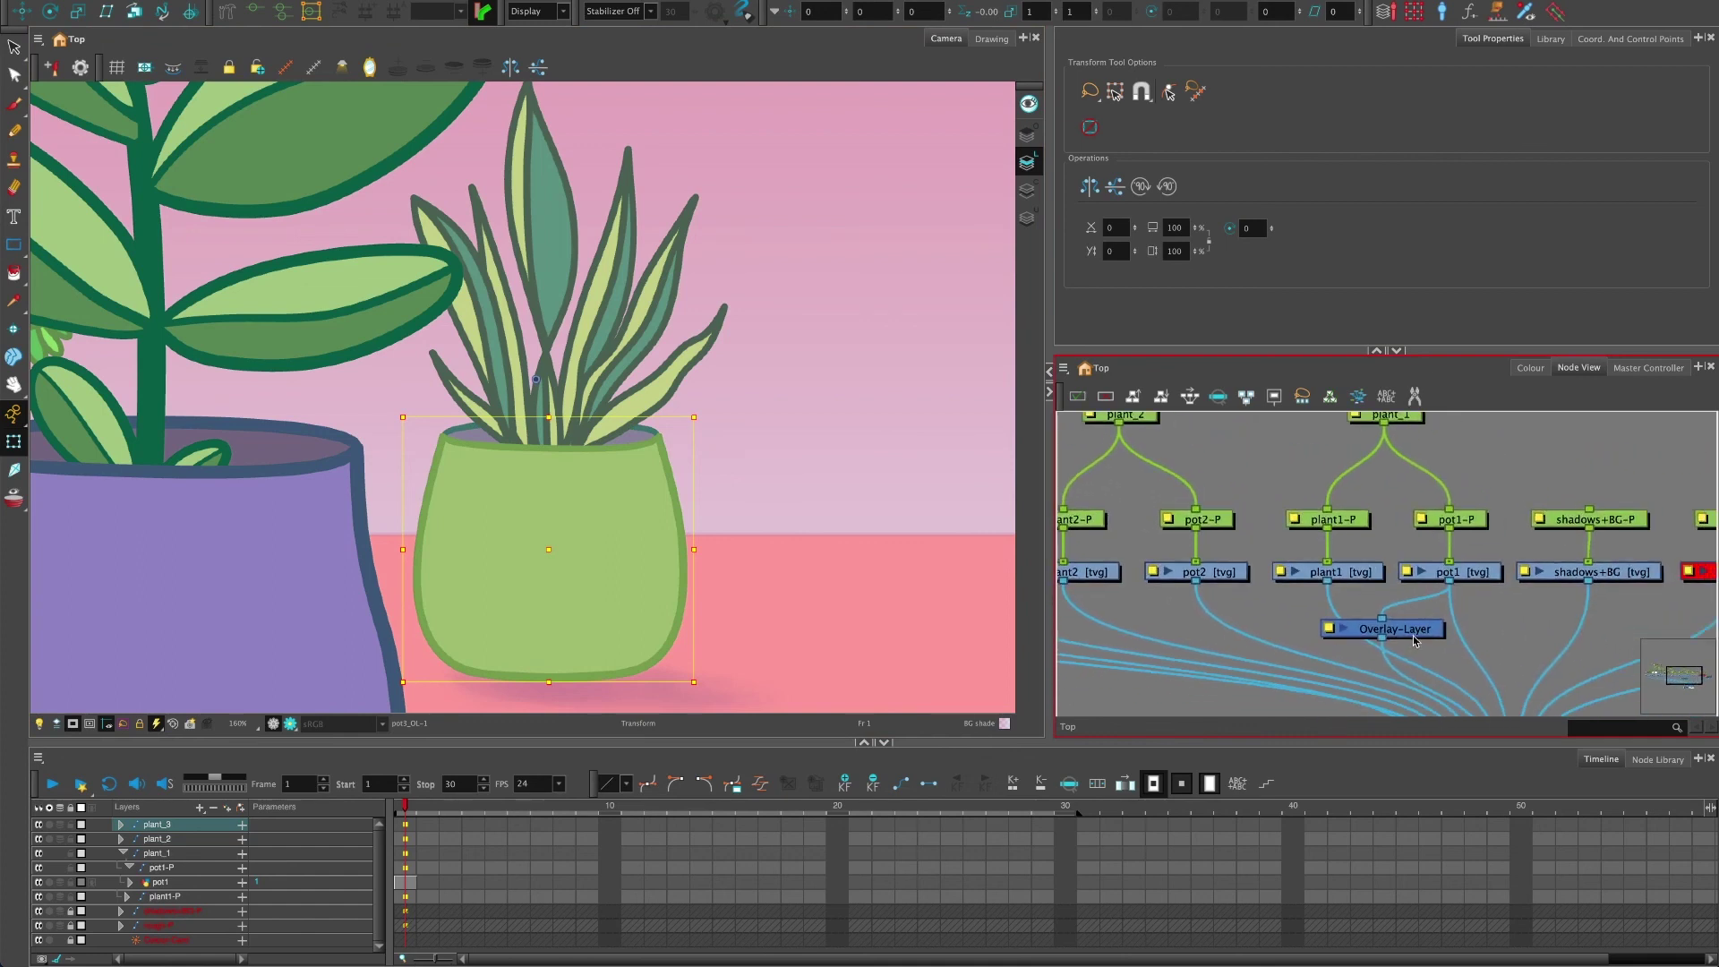
click(1413, 633)
scroll(1303, 630, left, 8)
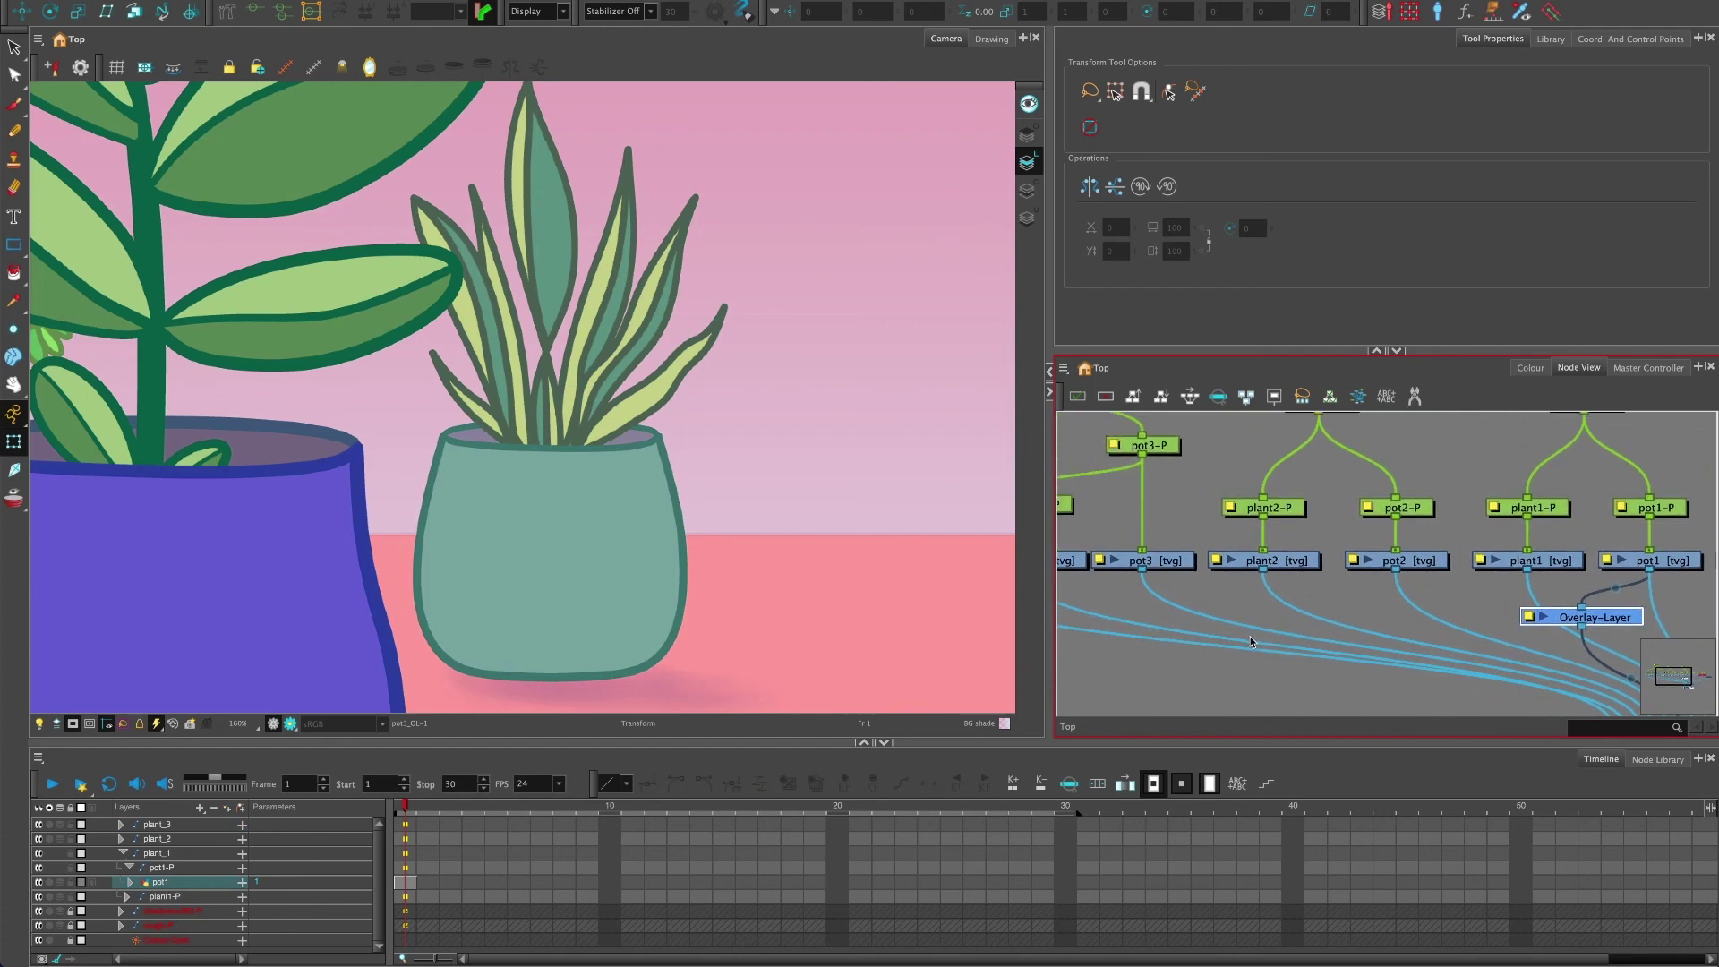
scroll(1253, 637, left, 9)
scroll(1254, 638, up, 2)
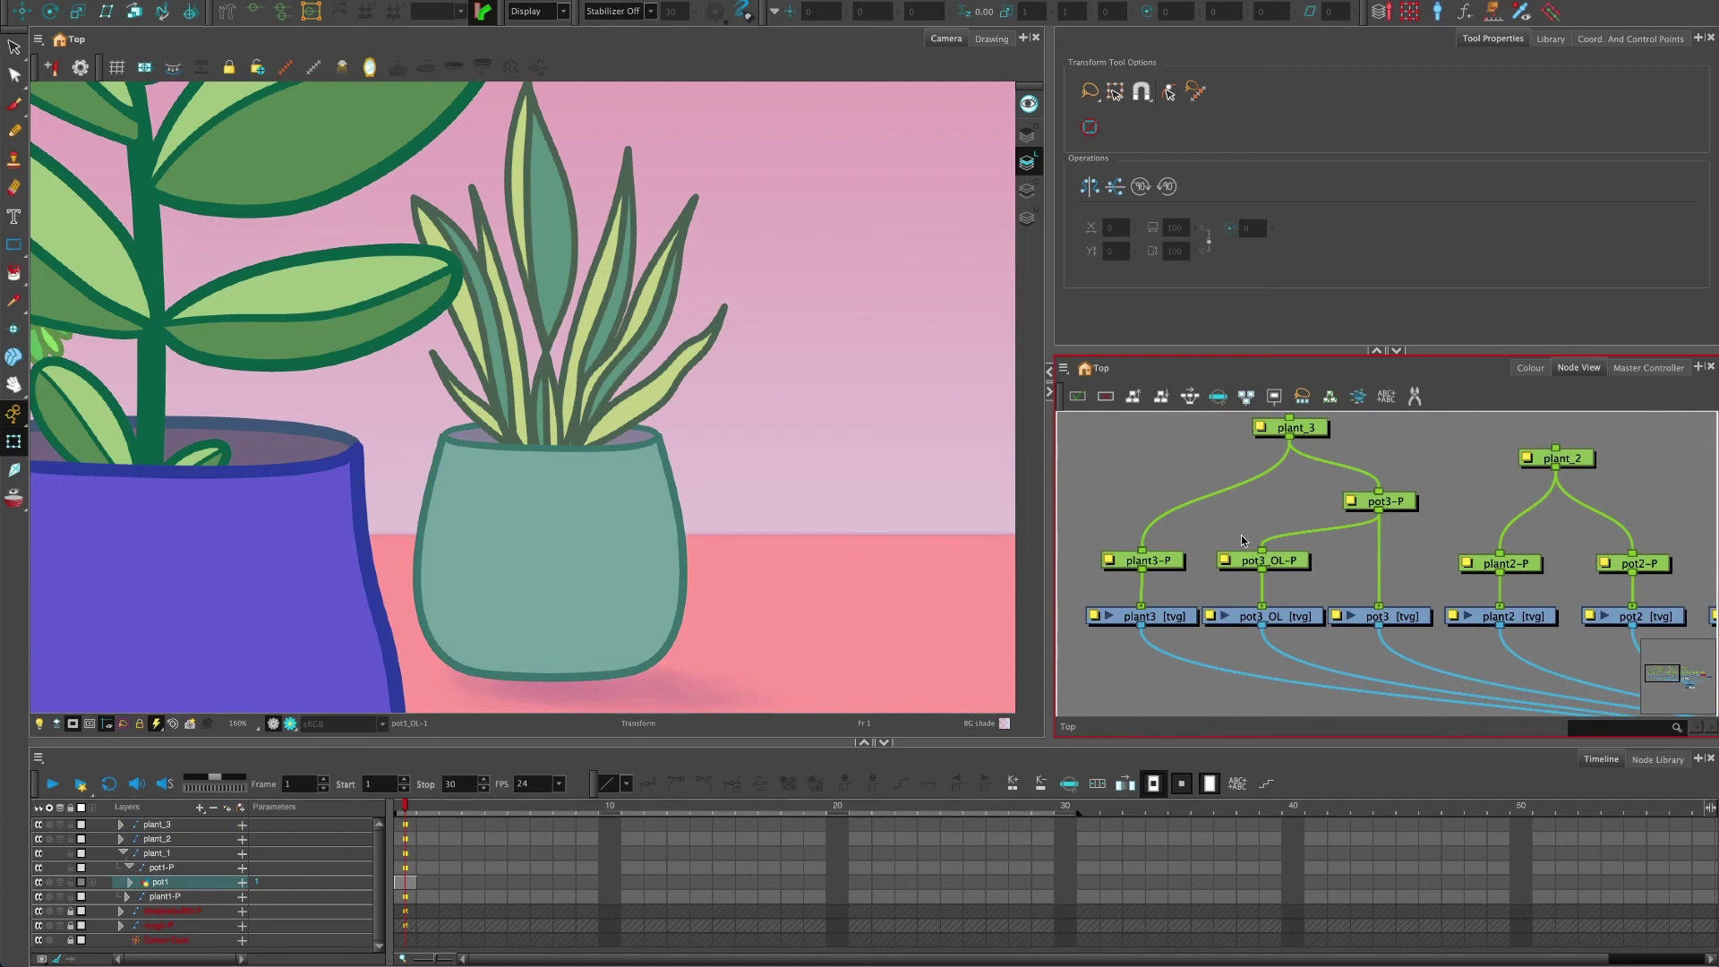
key(shift+m)
click(260, 320)
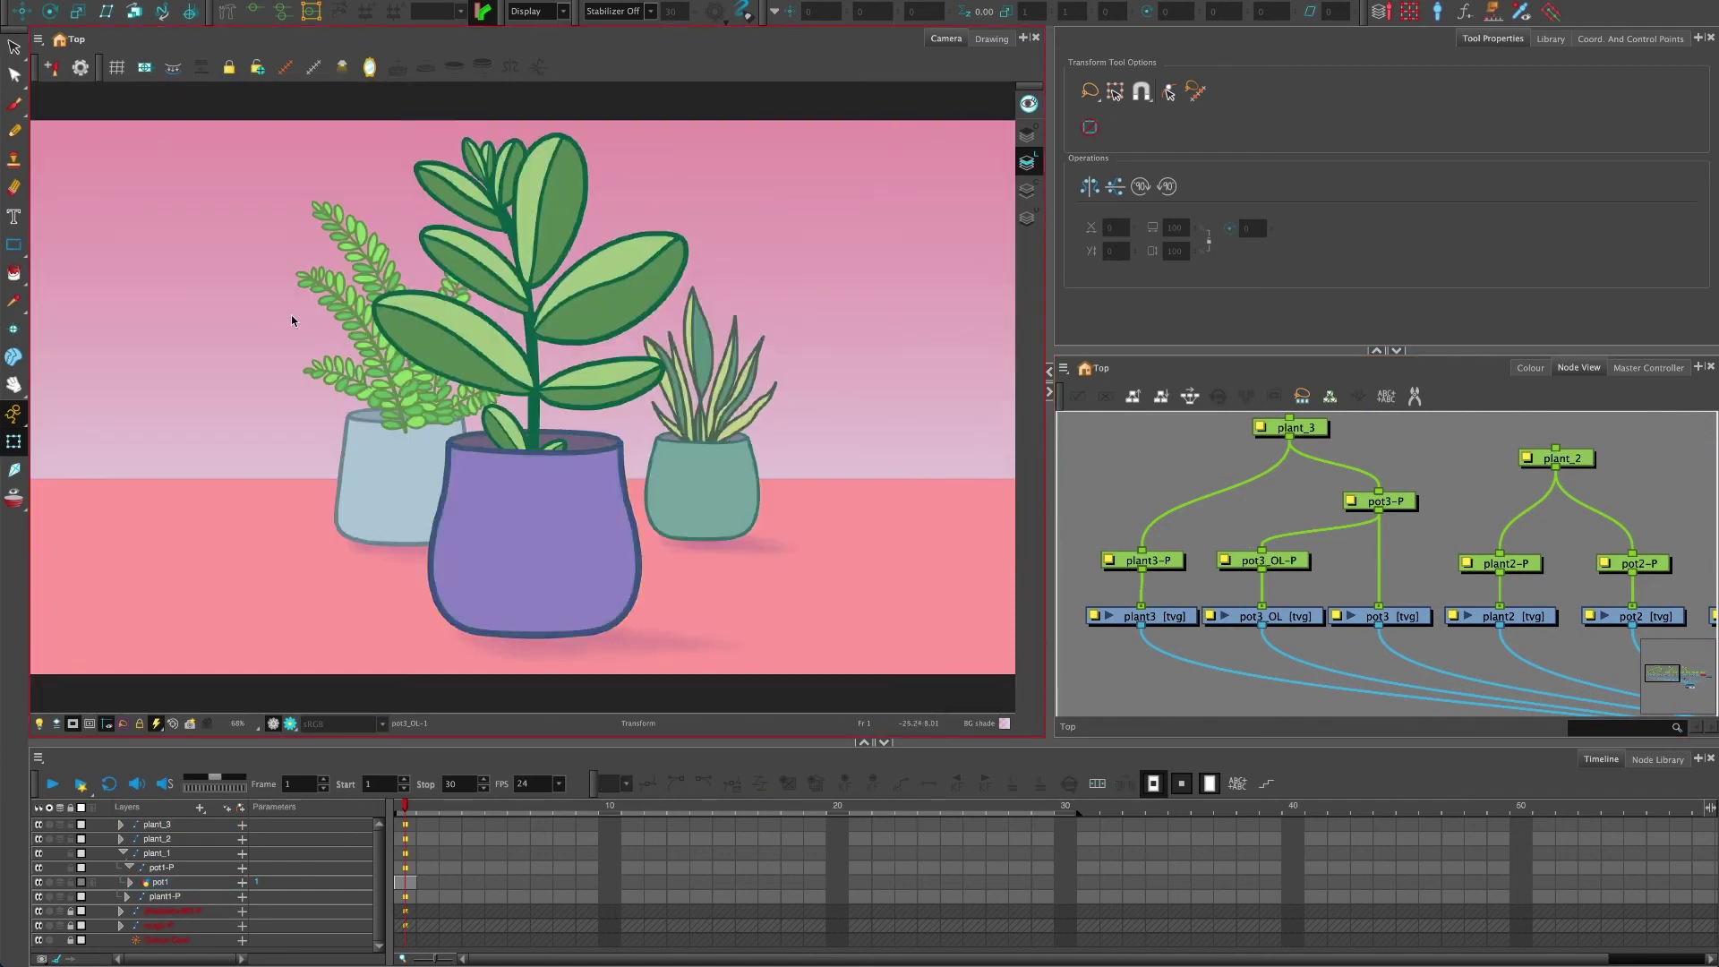